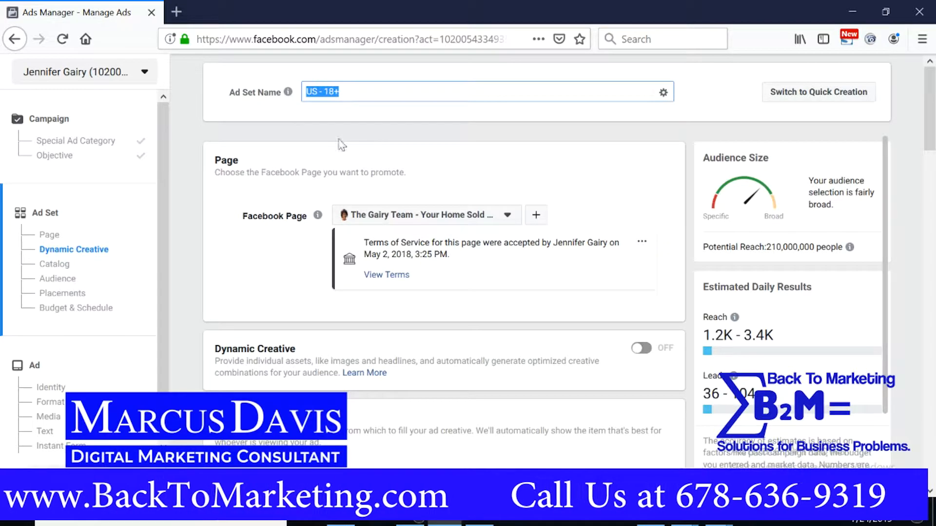
Step: Name the ad set "Snellville Hotlist"
text(Snell)
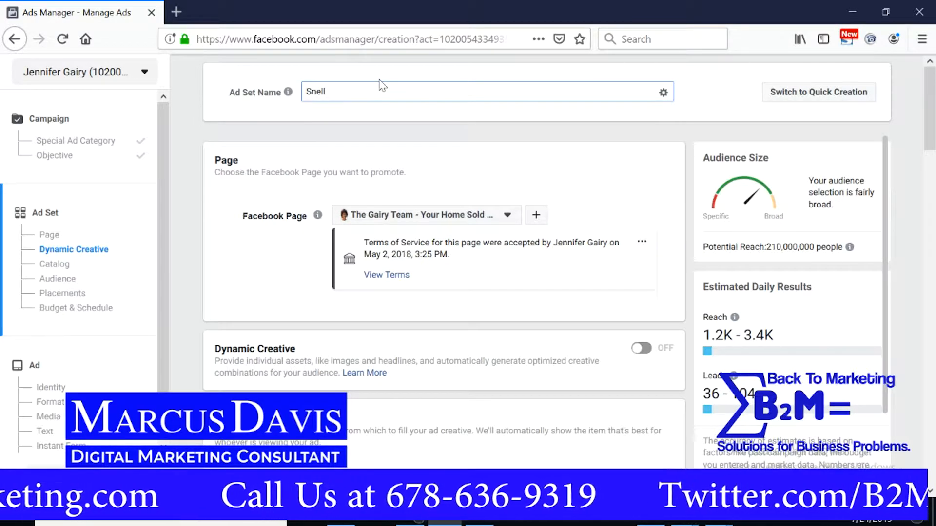
text(ville)
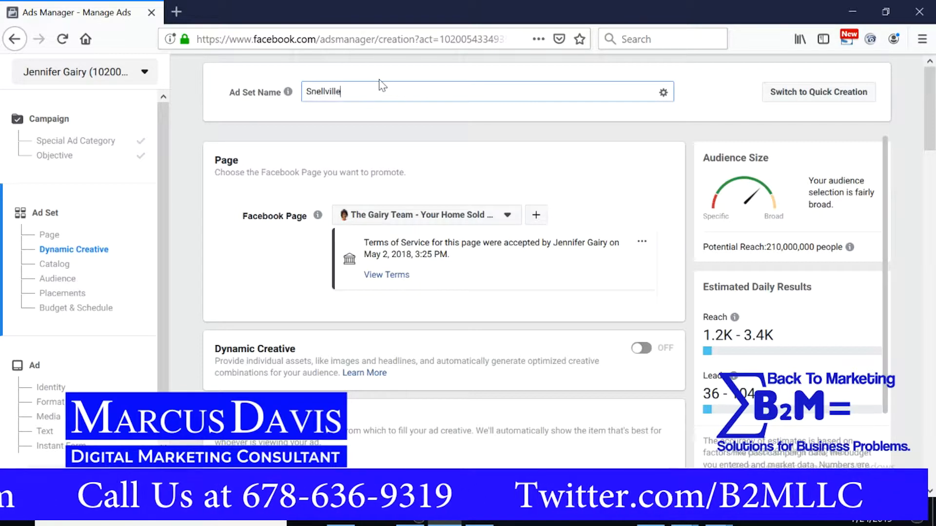
text( Hotlist)
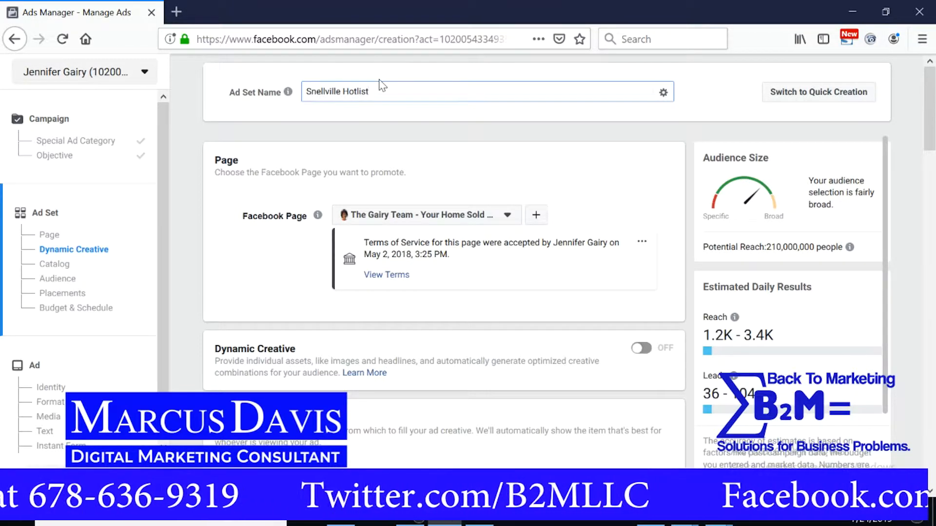
click(456, 122)
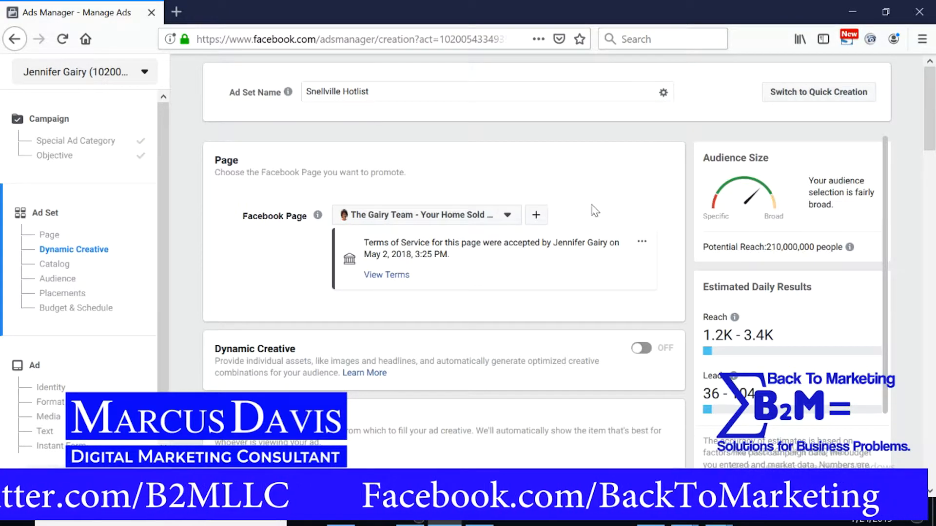
Step: Look through the available Facebook Pages and choose the one listed under Personal as the page to promote
click(502, 217)
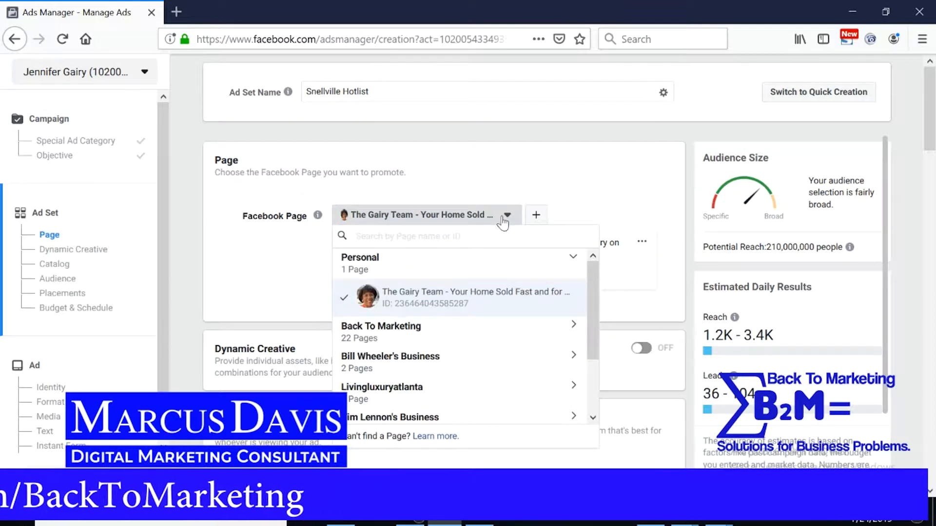
scroll(439, 310, down, 2)
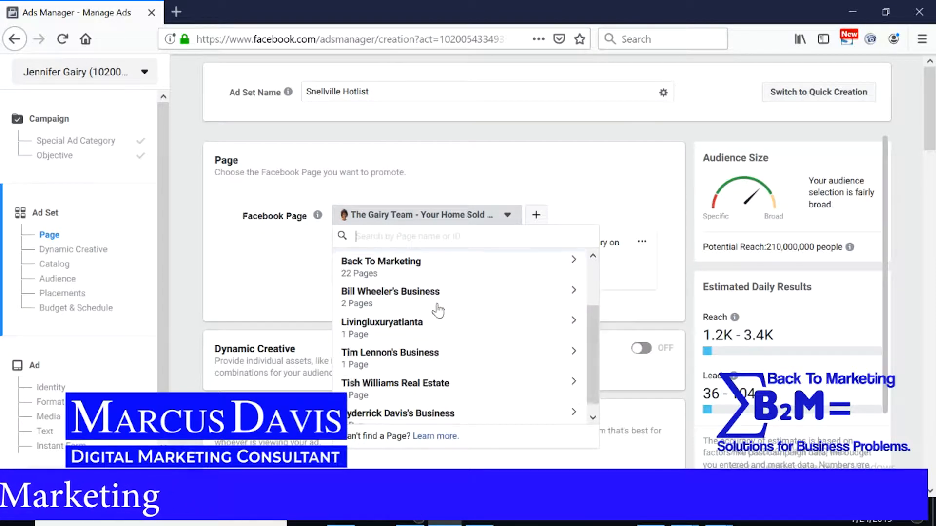
scroll(440, 311, up, 3)
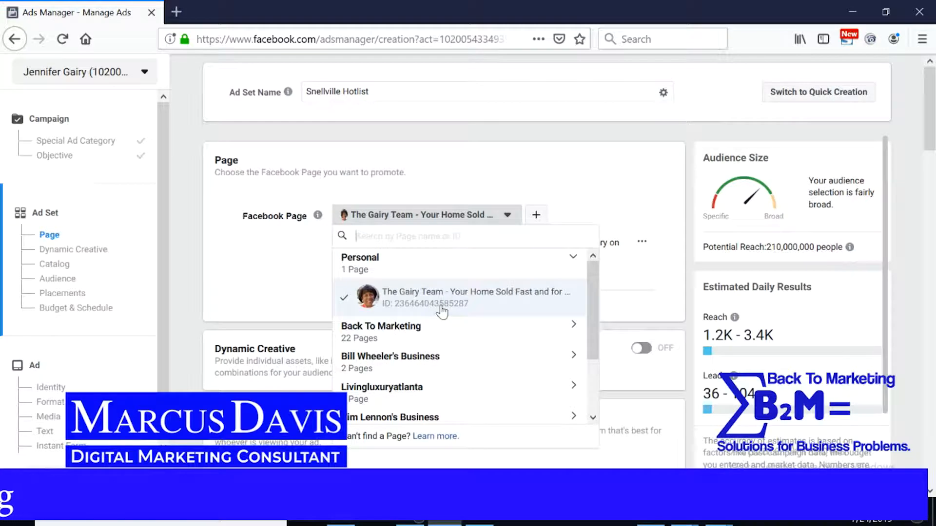
click(487, 299)
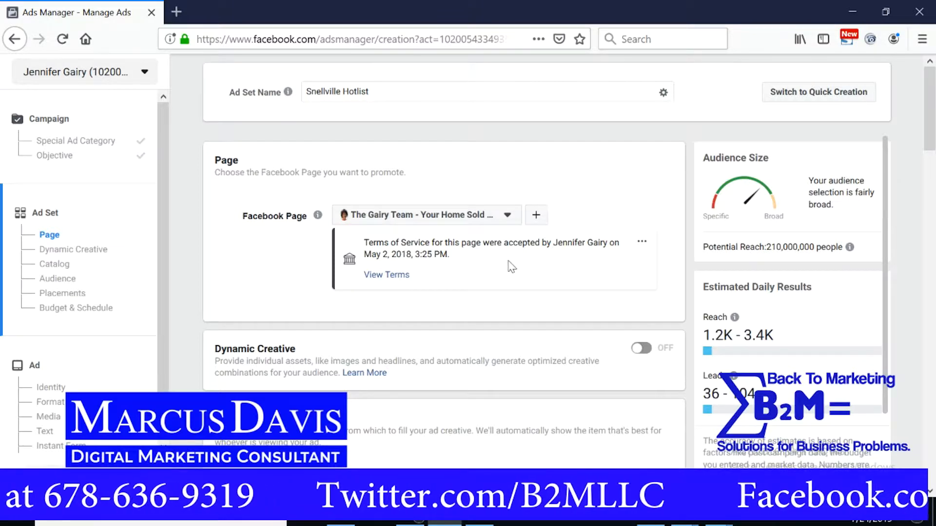
Step: Review the Dynamic Creative section and check which catalogs are available without selecting one
scroll(571, 244, down, 2)
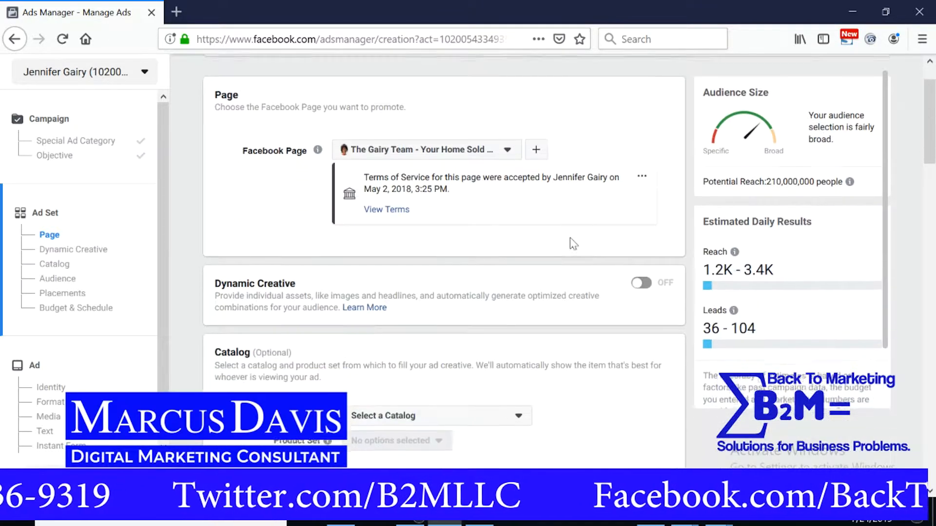
scroll(560, 232, down, 2)
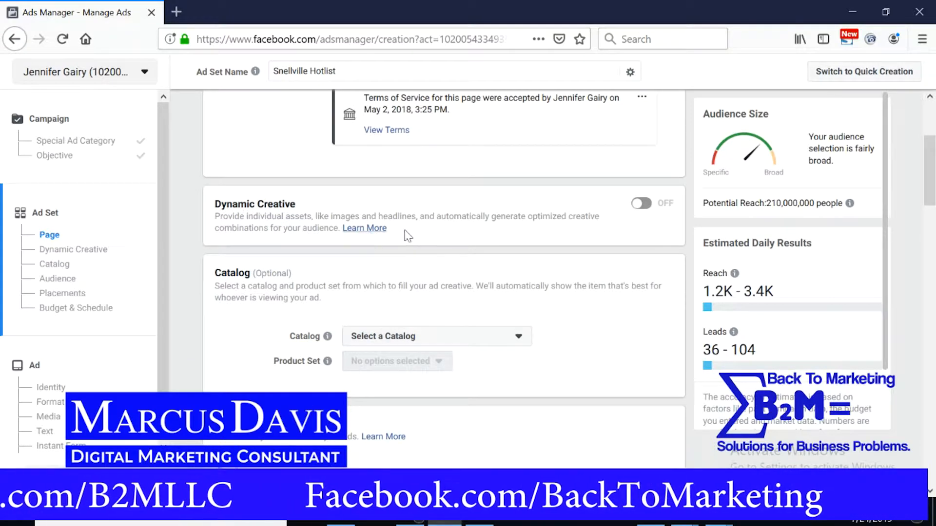
scroll(481, 213, down, 1)
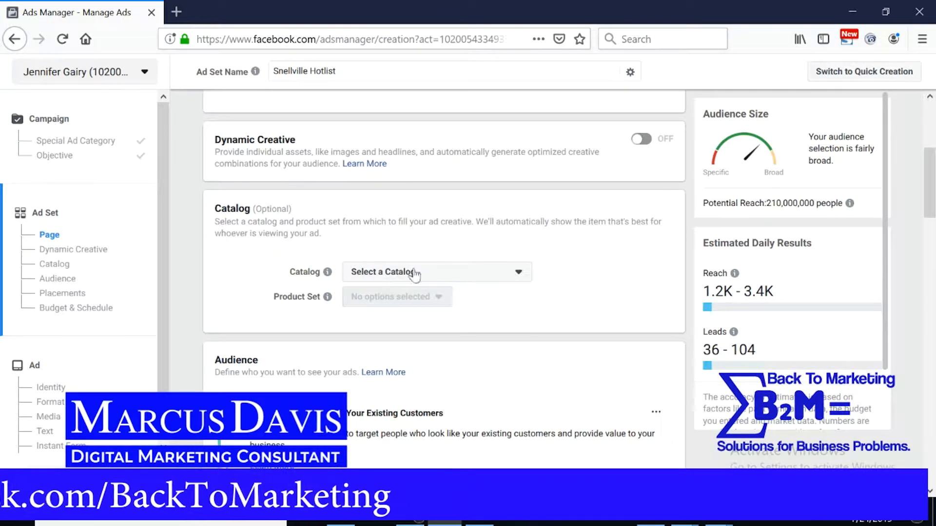
click(503, 277)
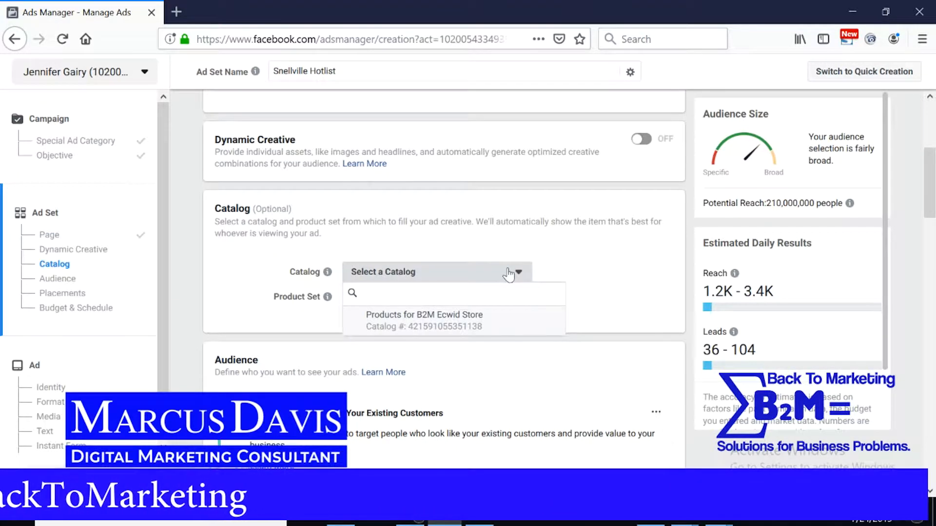
click(508, 273)
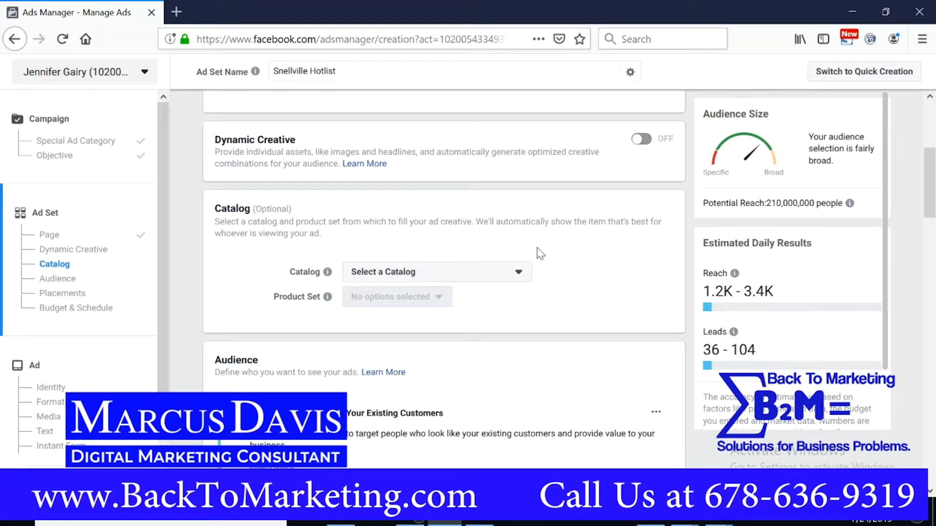
Step: Examine the audience settings, including custom audiences, locations, age, gender, languages and detailed targeting
scroll(540, 252, down, 3)
mouse_move(437, 168)
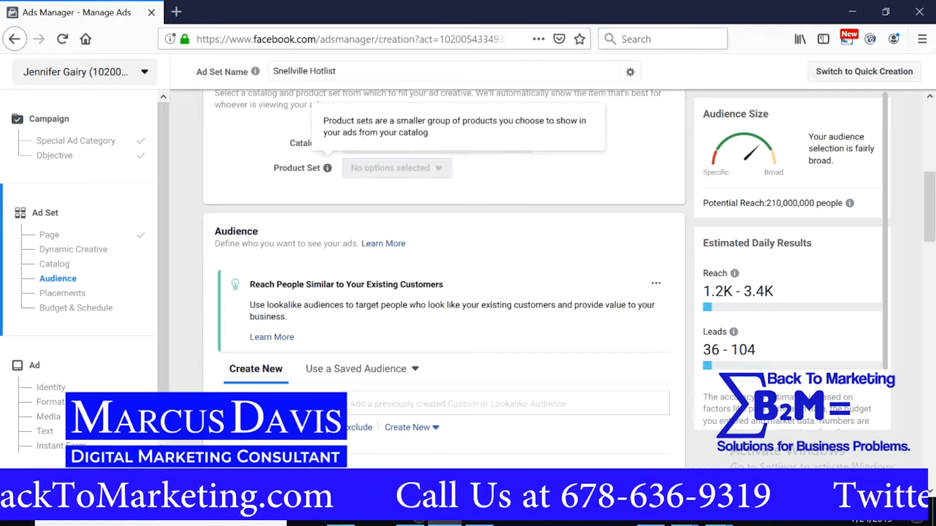
scroll(520, 209, down, 2)
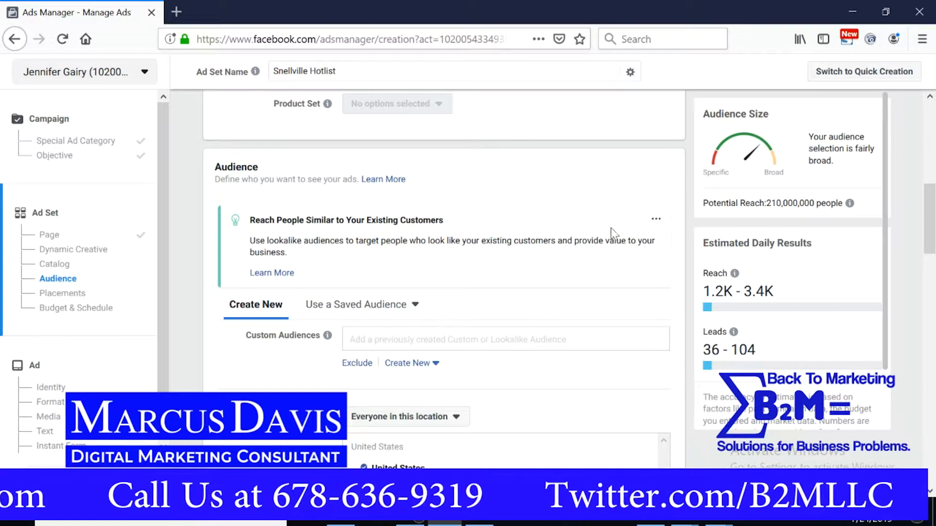
scroll(560, 209, down, 2)
scroll(551, 230, up, 2)
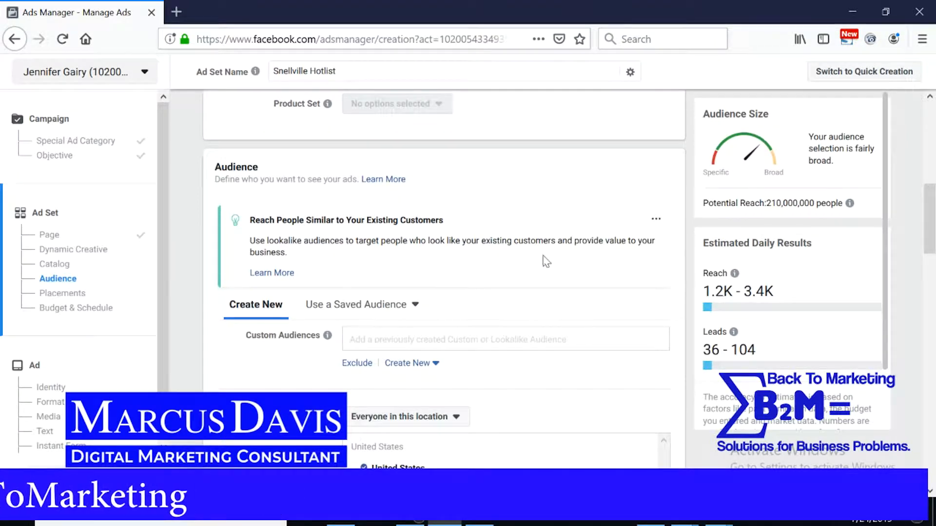
scroll(537, 266, down, 5)
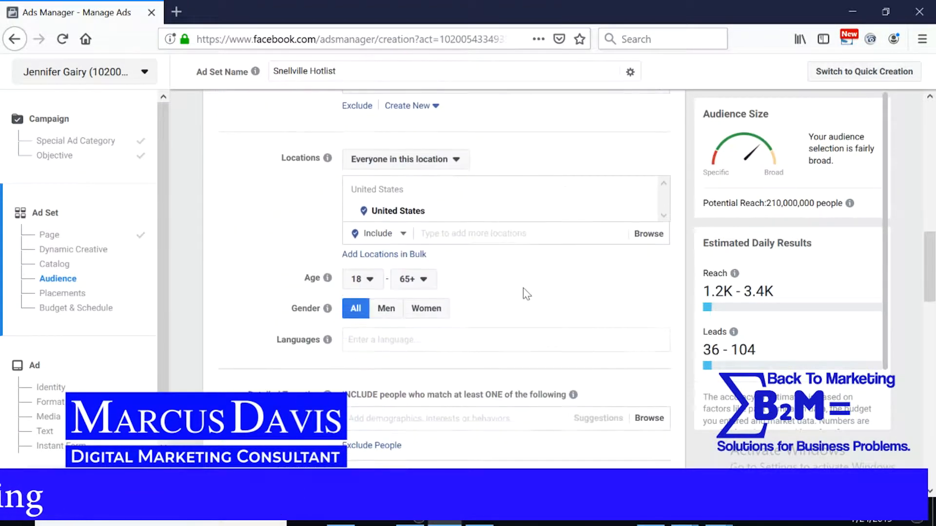
scroll(528, 298, up, 4)
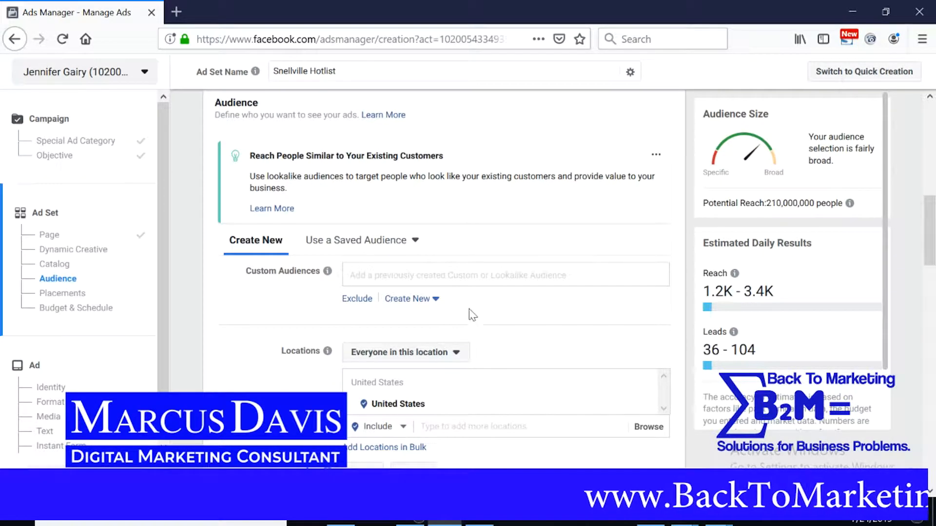
scroll(503, 290, down, 2)
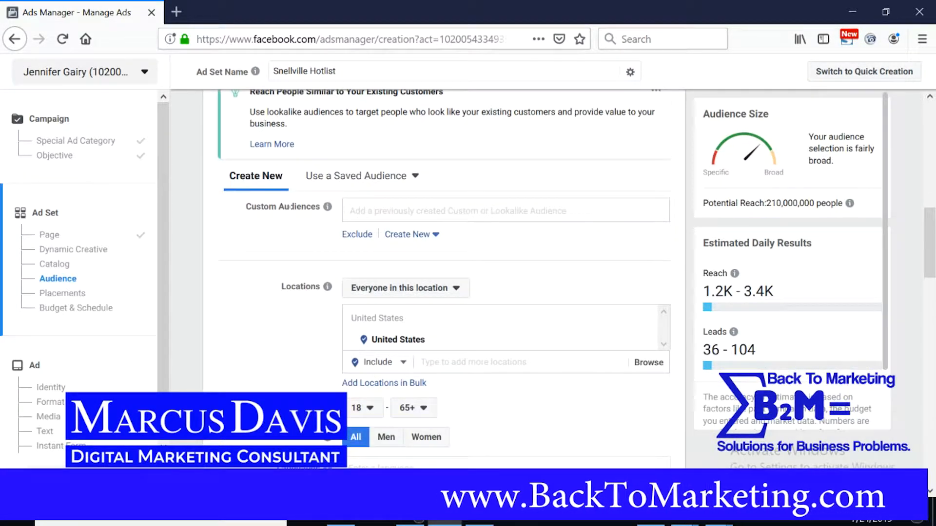
scroll(512, 202, down, 1)
scroll(524, 203, down, 1)
scroll(517, 205, up, 2)
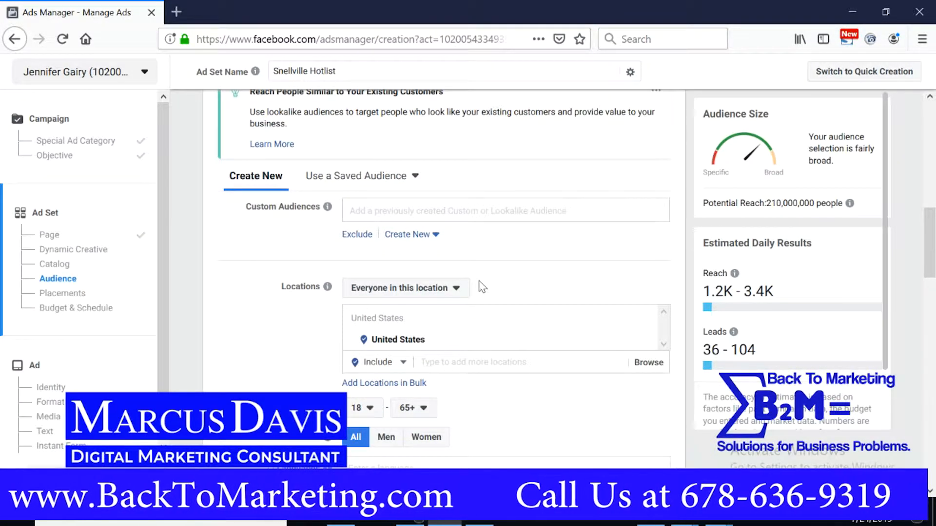
Step: Set Snellville, Georgia as the audience location, limited to the current city only
scroll(497, 289, down, 2)
click(506, 298)
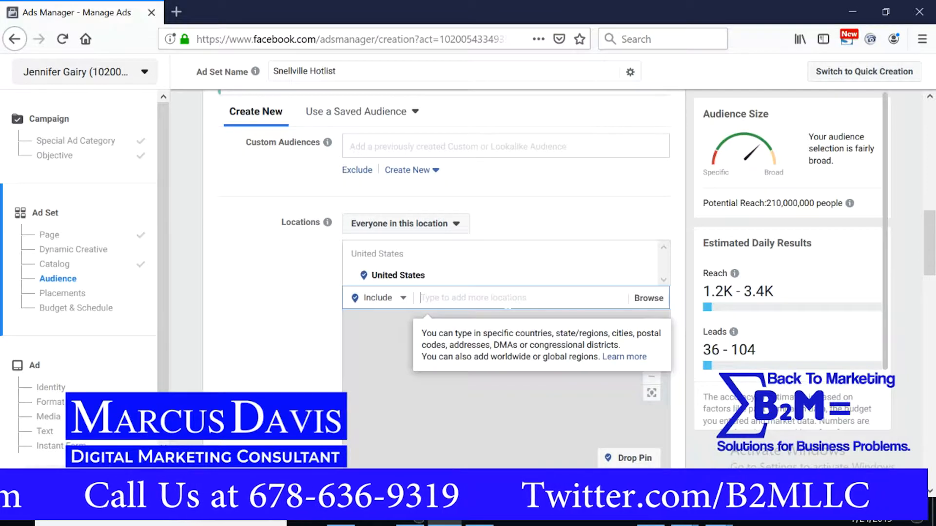
text(snellville)
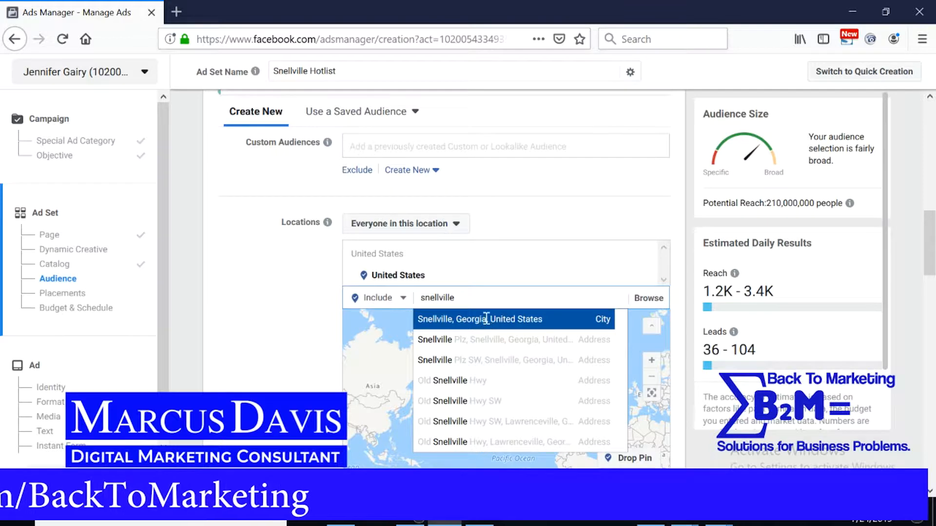
click(486, 320)
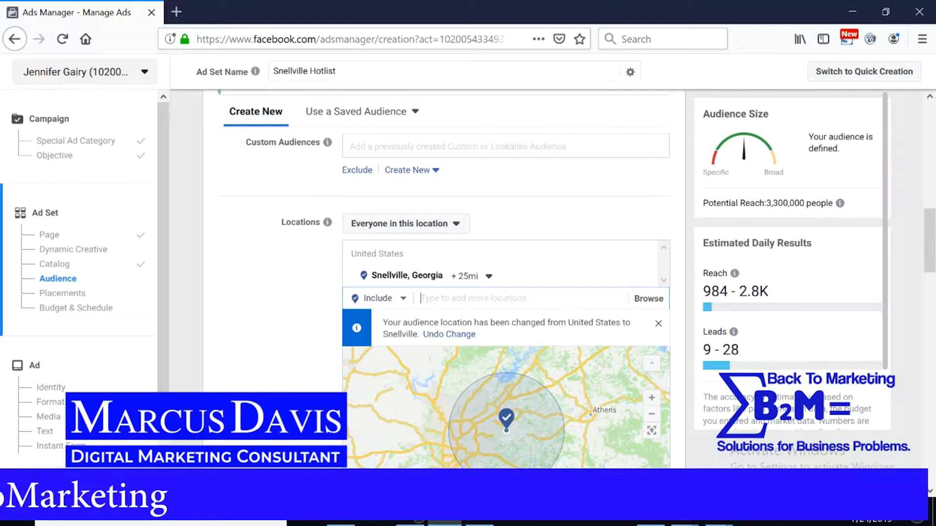
click(477, 281)
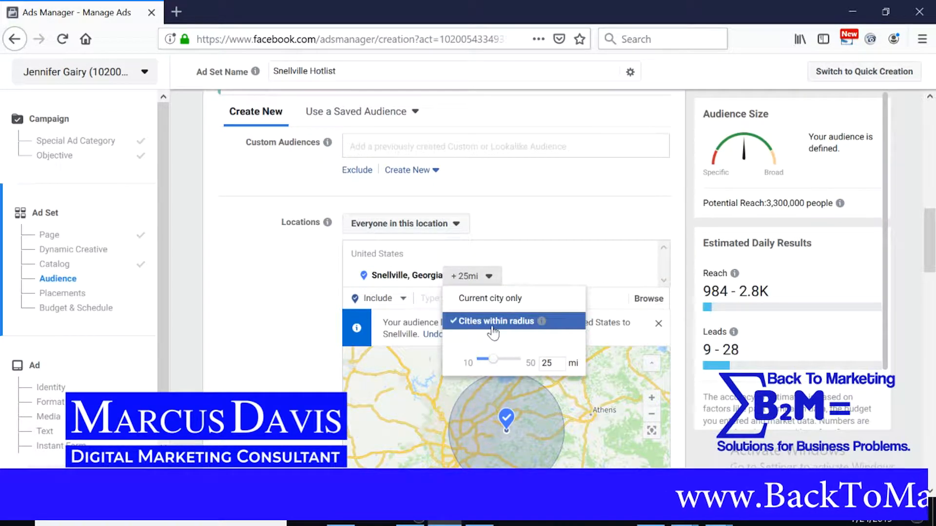
click(504, 304)
click(504, 299)
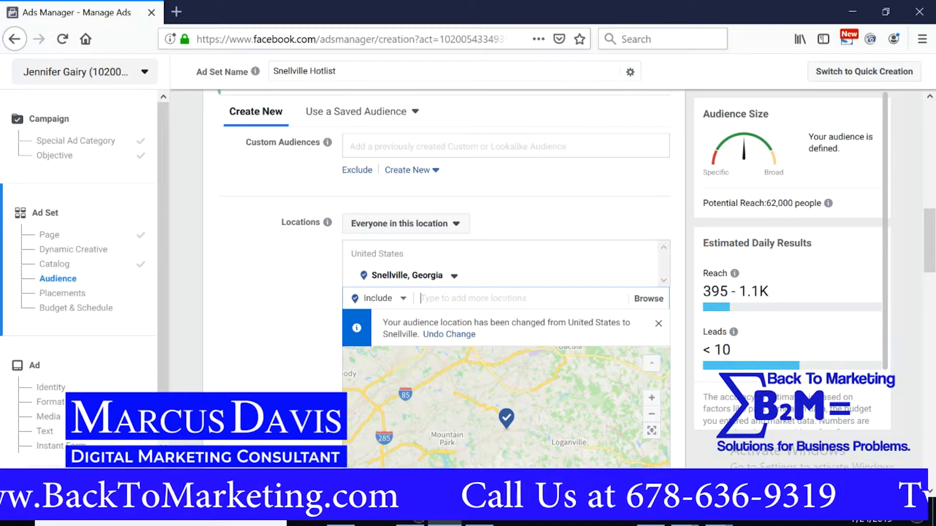
Step: Add Loganville, Georgia to the audience locations and limit it to the current city only
text(loganville)
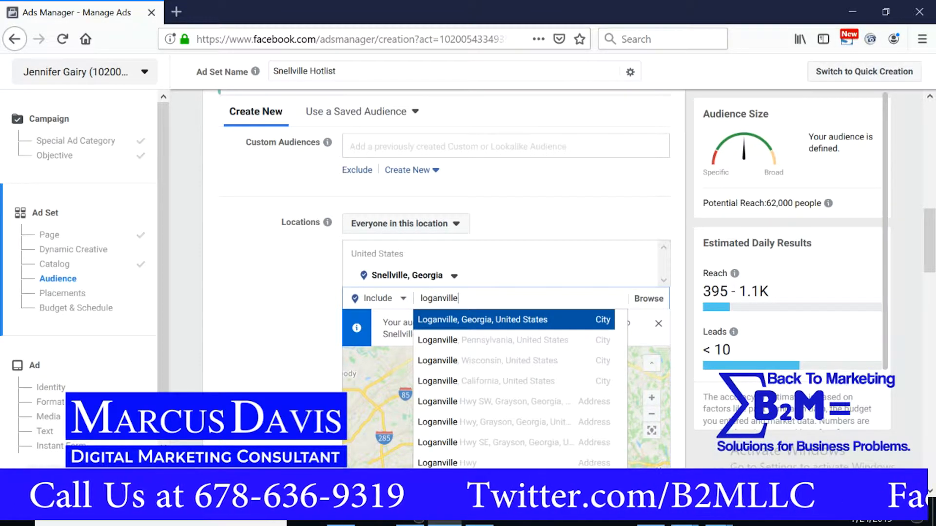
click(495, 324)
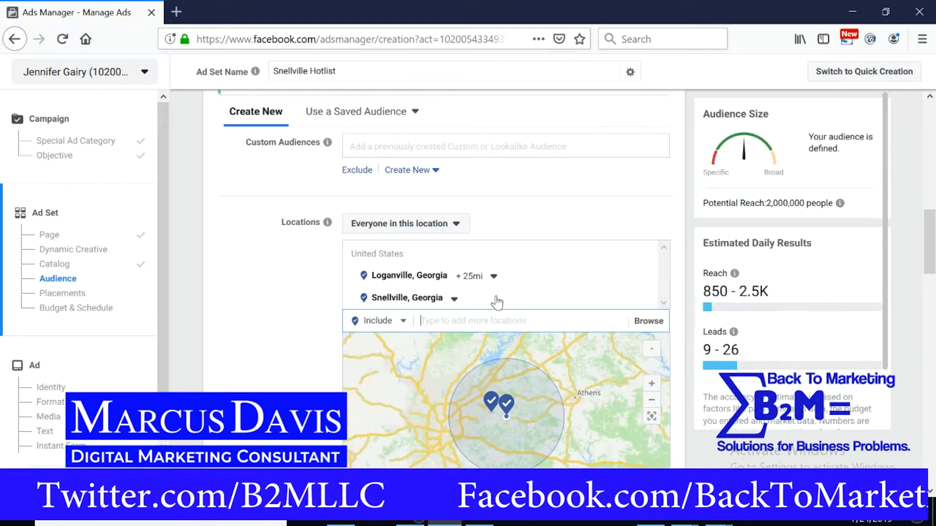
click(493, 275)
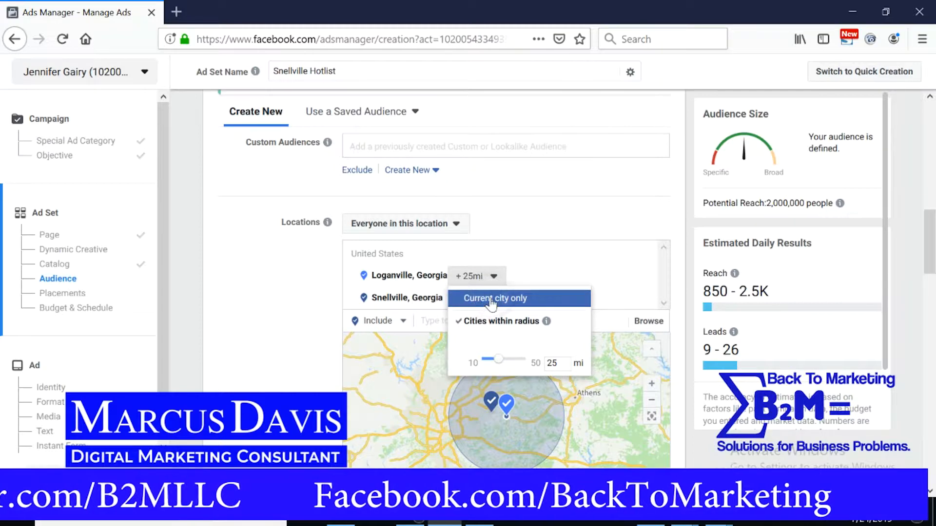
click(492, 300)
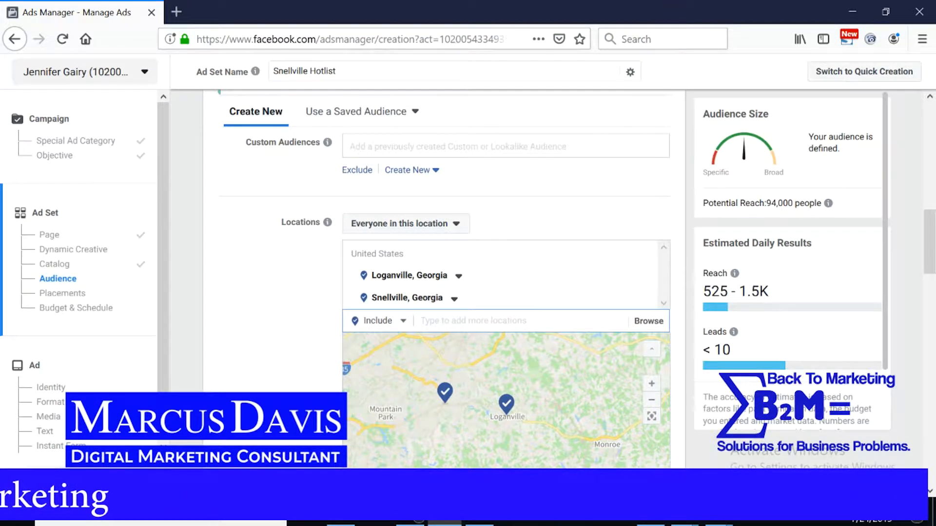
Step: Add Grayson, Georgia to the audience locations and limit it to the current city only
text(grayson)
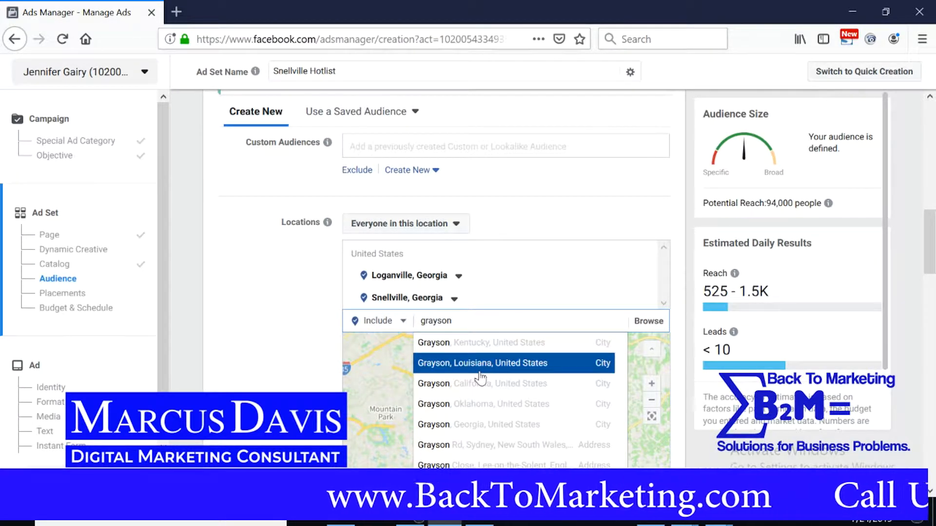
click(485, 425)
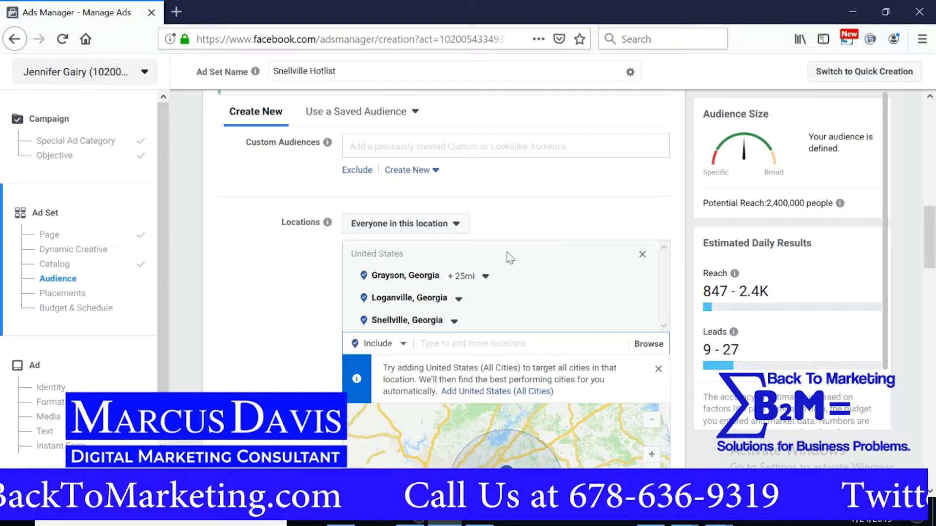
click(471, 277)
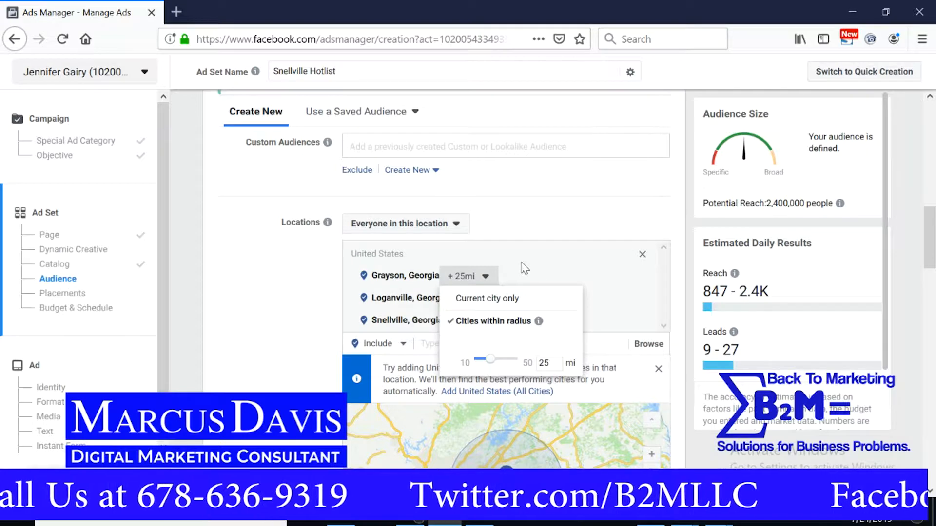
click(498, 303)
Step: Inspect the three targeted cities and their surrounding area on the location map
scroll(267, 304, down, 3)
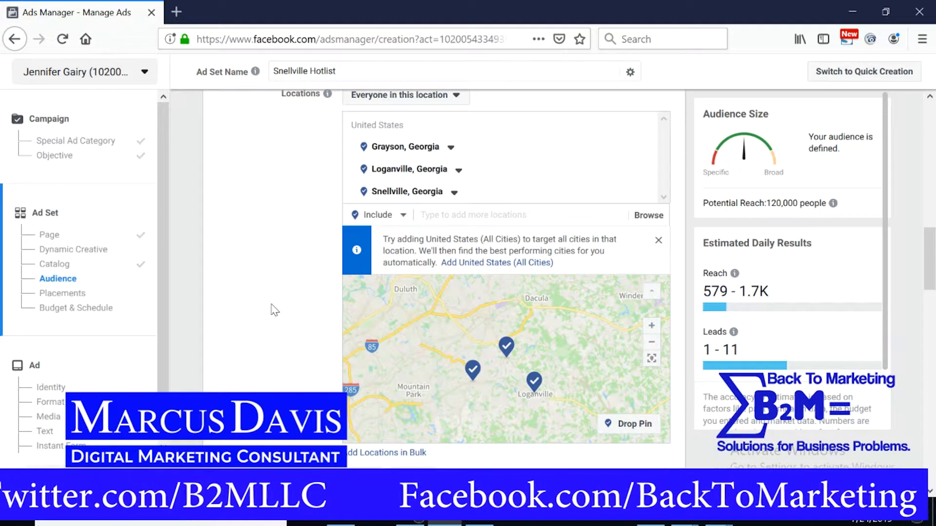
click(652, 342)
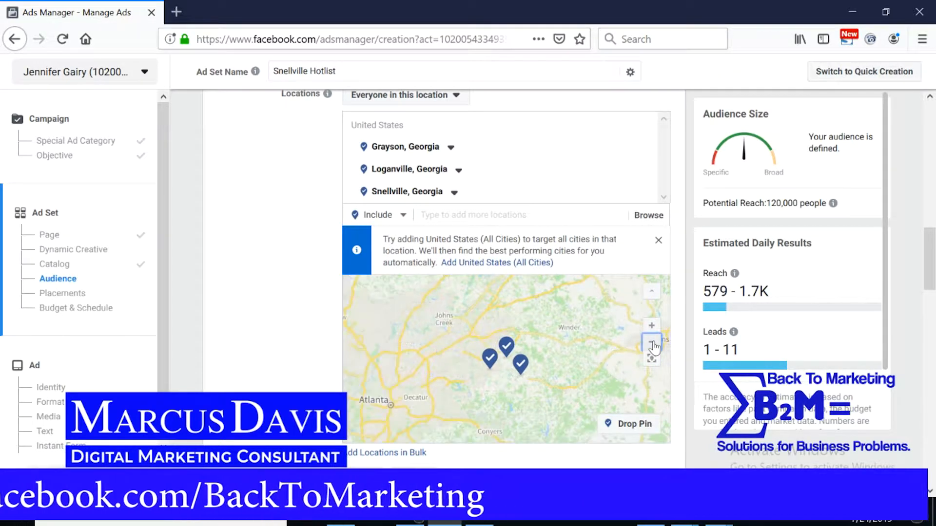
click(653, 344)
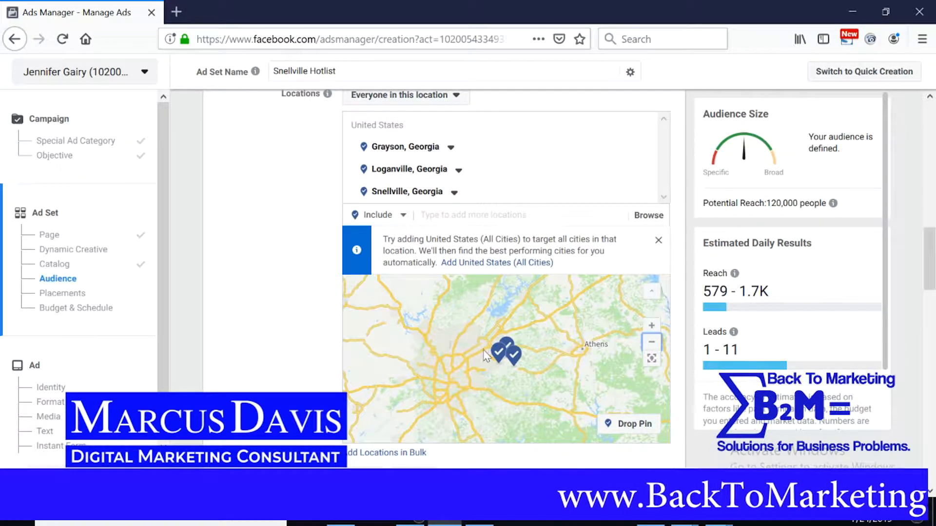
Step: Drop a pin on the location map in the middle of the three targeted cities
click(651, 326)
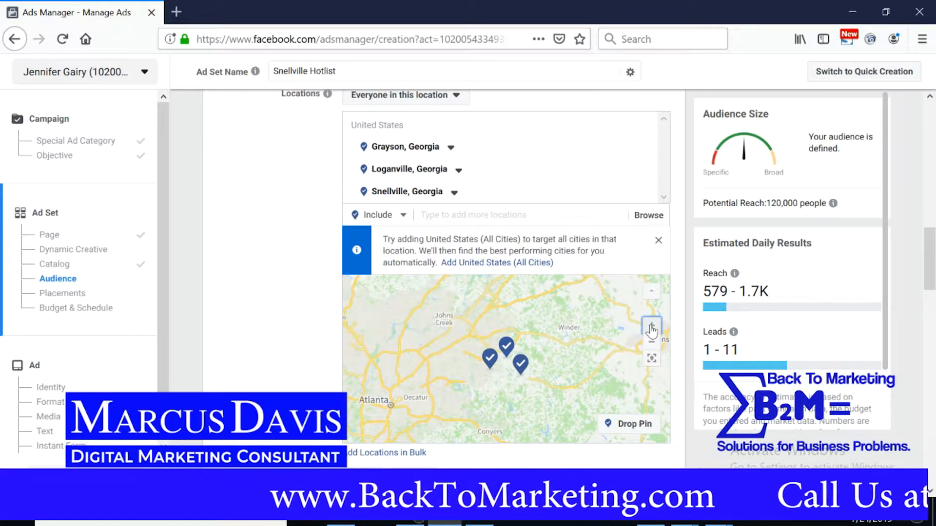
click(652, 327)
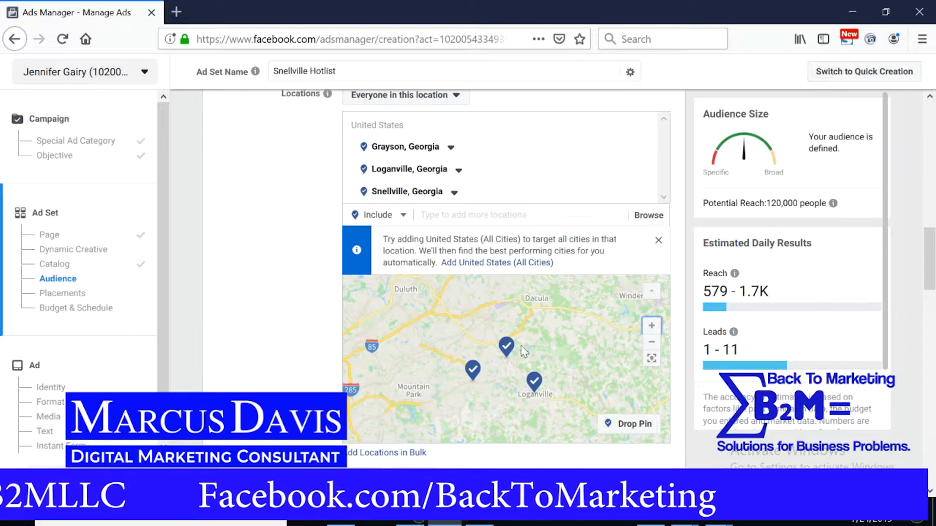
click(629, 424)
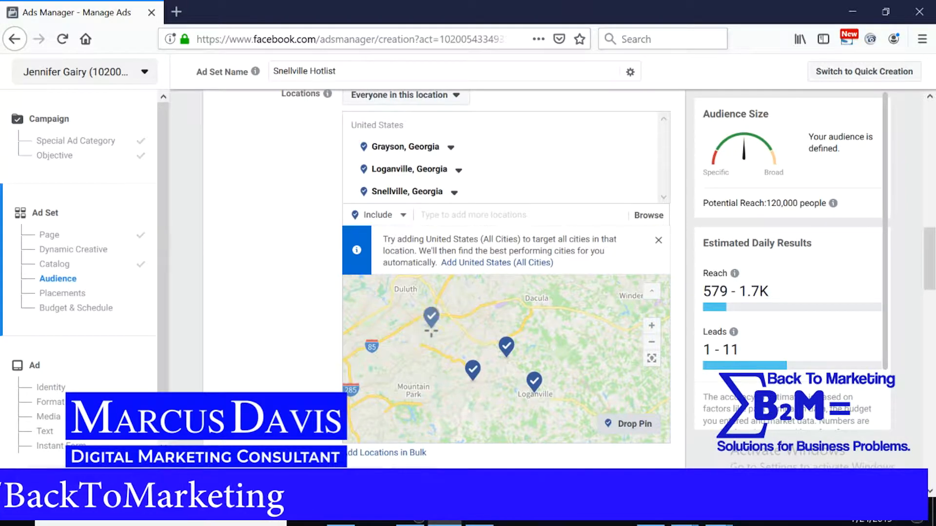
click(500, 373)
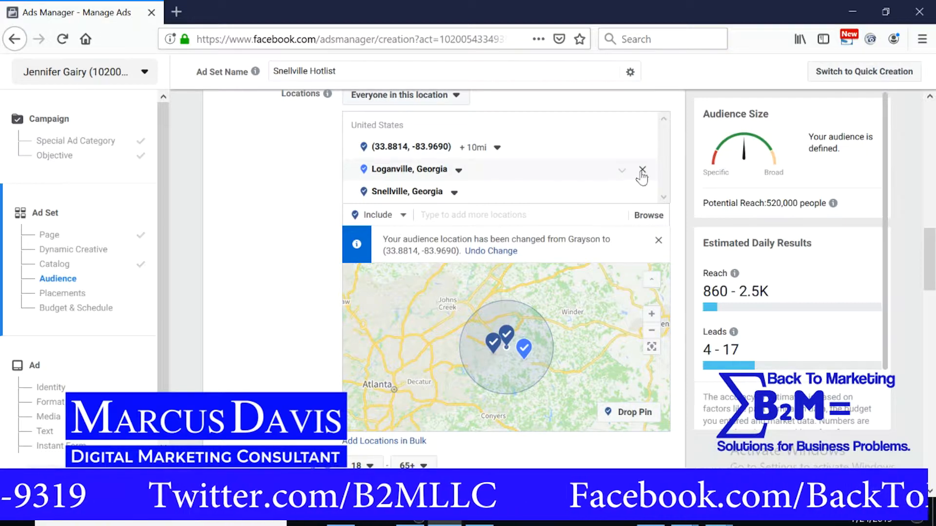
Step: Remove Loganville and Snellville from the audience locations, keeping only the dropped pin
click(642, 170)
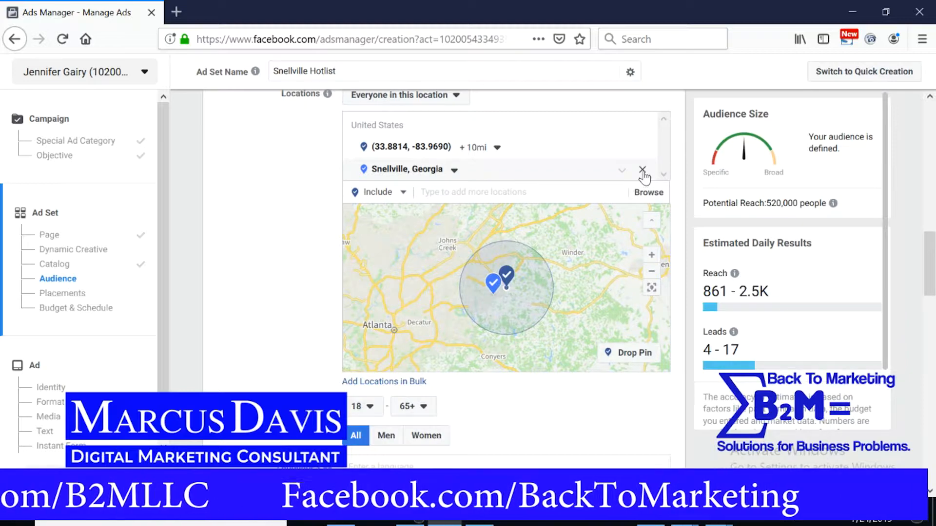
click(642, 171)
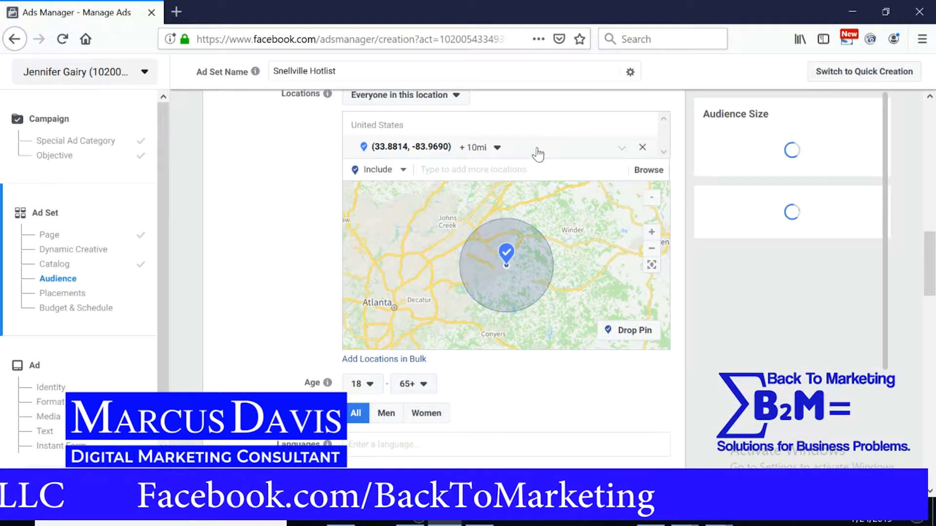
scroll(535, 156, down, 2)
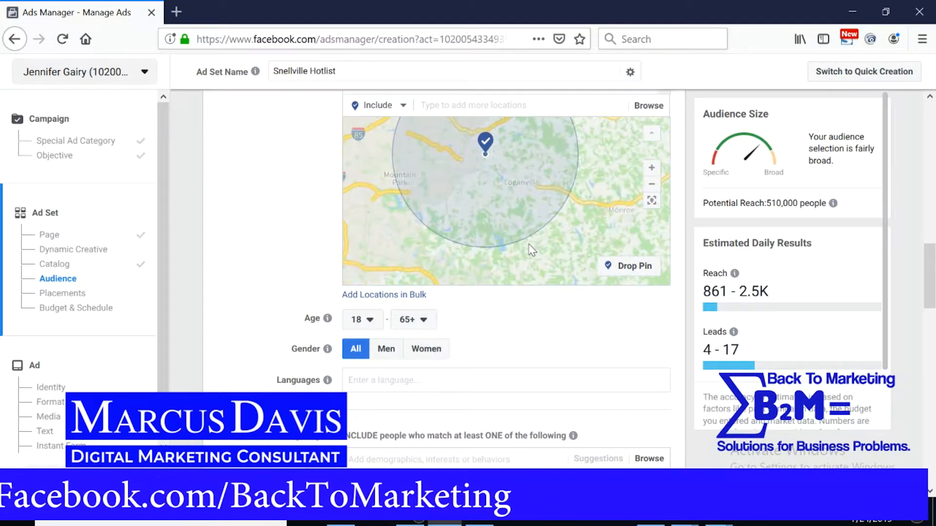
scroll(546, 208, up, 2)
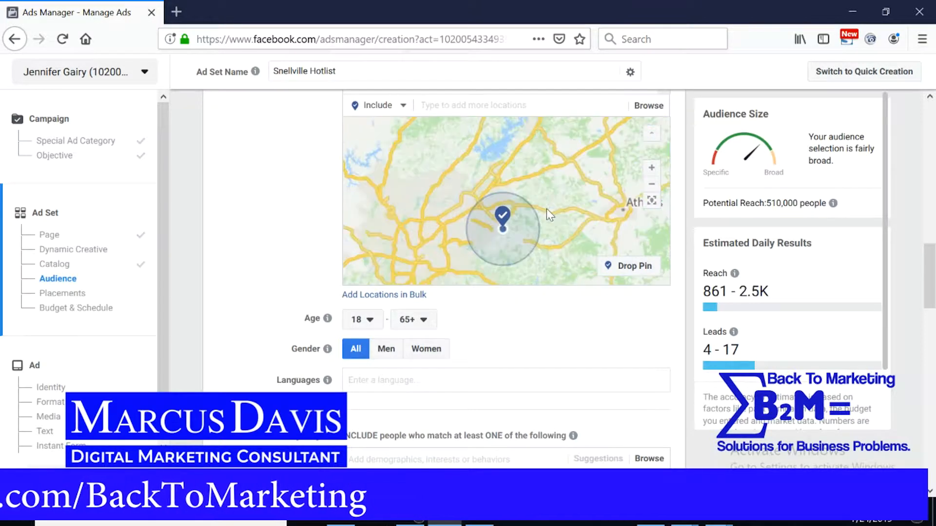
drag(560, 205, 548, 172)
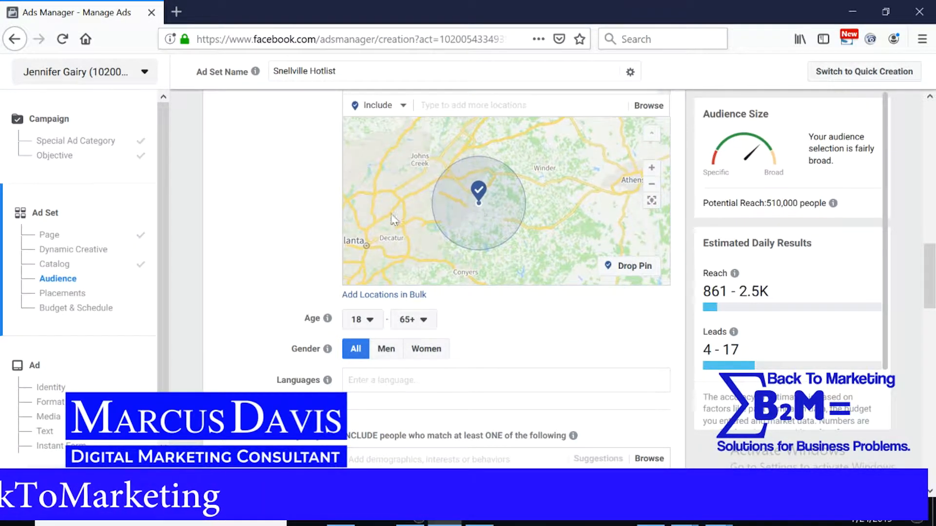
Step: Set the targeting radius around the dropped pin to 1 mile
scroll(271, 209, up, 2)
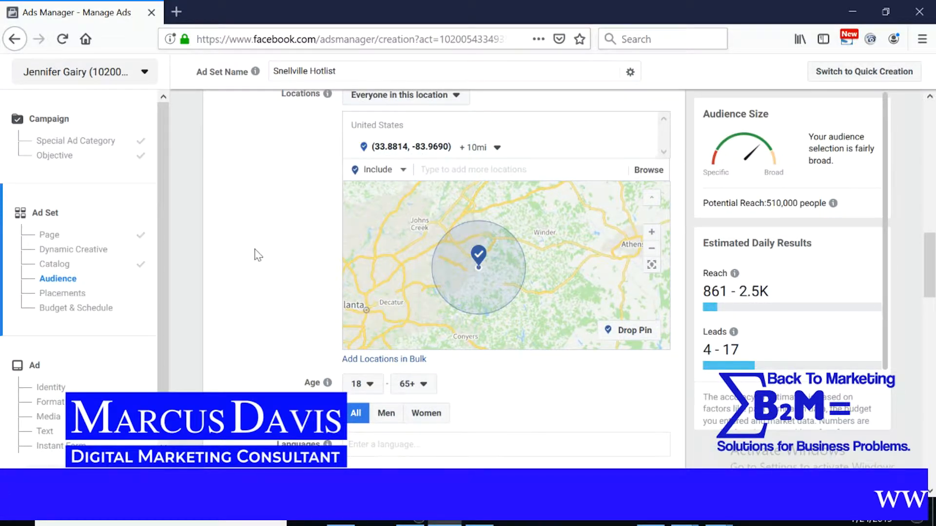
scroll(264, 257, up, 2)
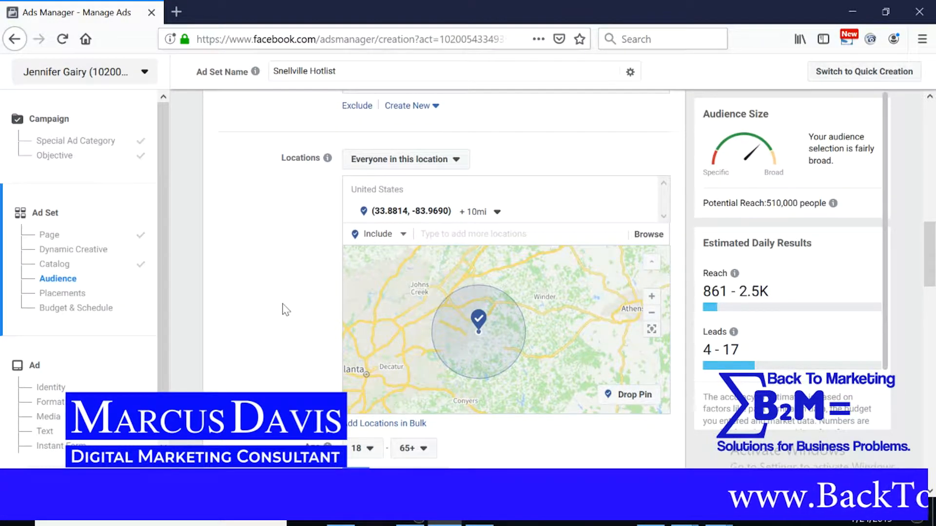
click(485, 215)
drag(473, 252, 466, 259)
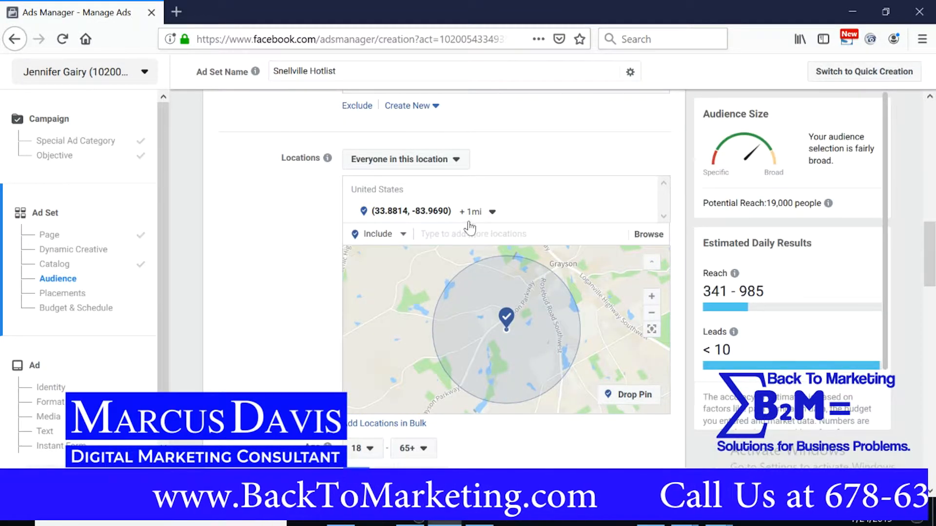
Step: Set the targeting radius around the dropped pin back to 10 miles
click(485, 214)
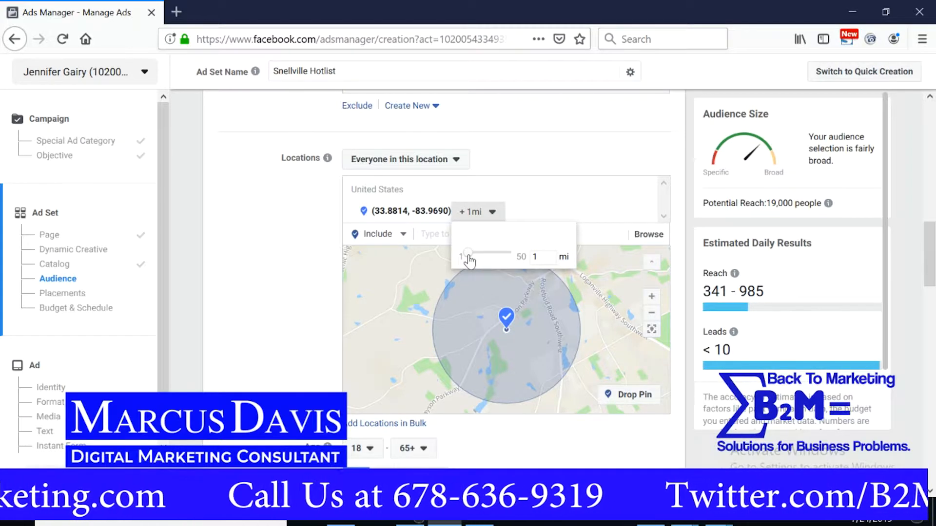
mouse_move(468, 254)
mouse_down()
mouse_move(485, 255)
mouse_move(467, 254)
mouse_up()
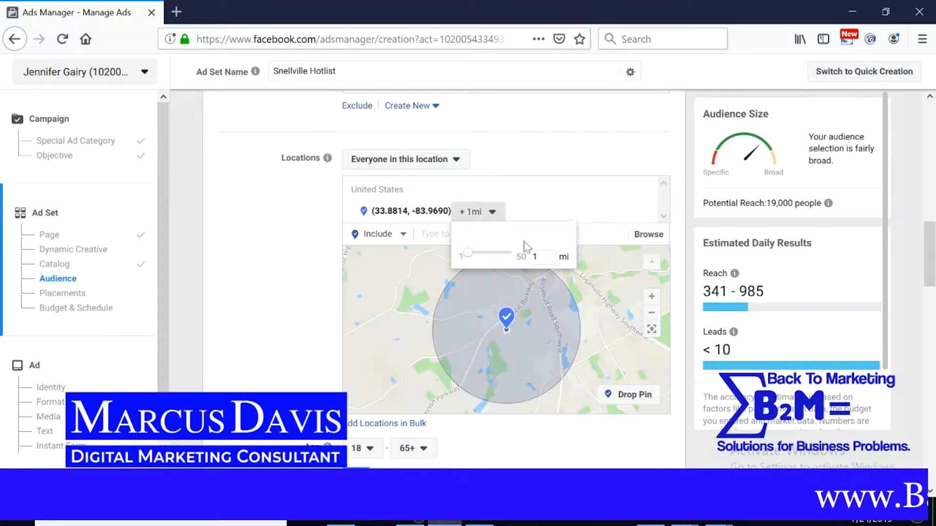
drag(468, 262, 480, 262)
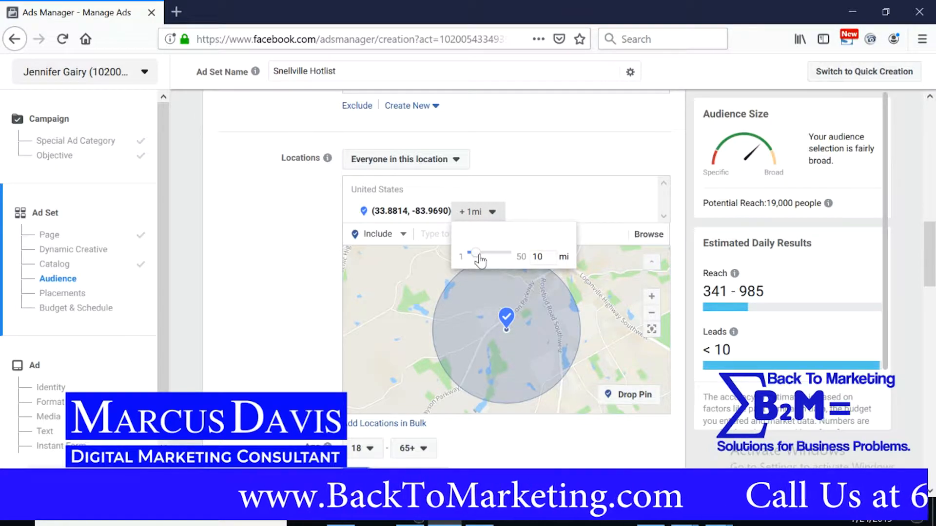
drag(480, 262, 479, 256)
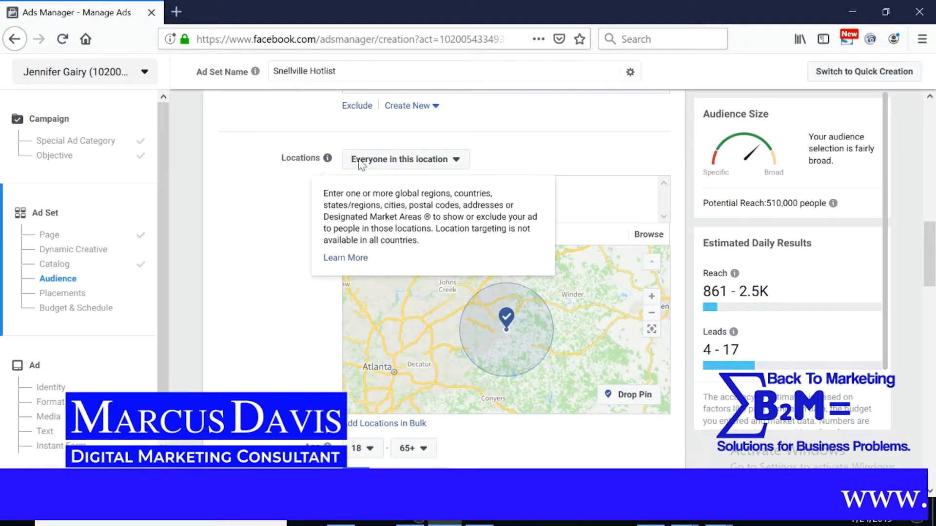
Step: Compare the estimated reach and leads for everyone in this location against people who live in this location
click(454, 163)
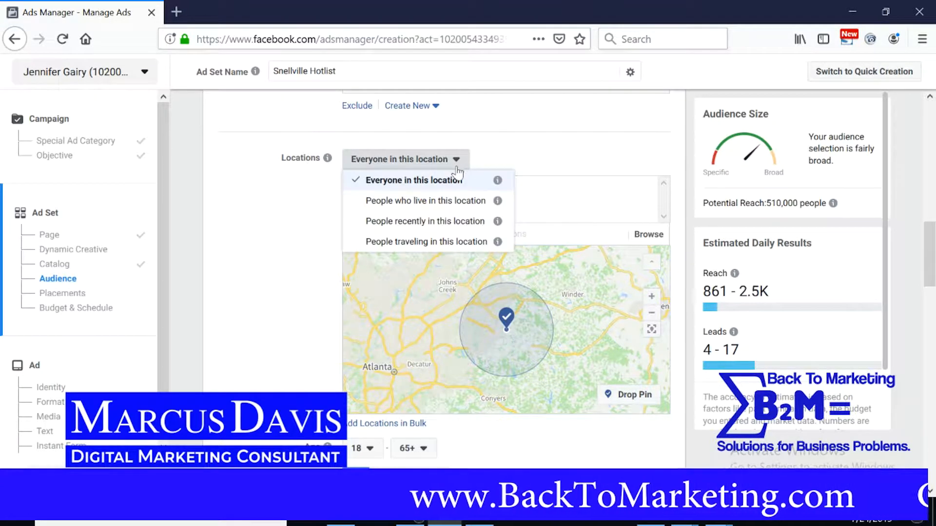
click(429, 205)
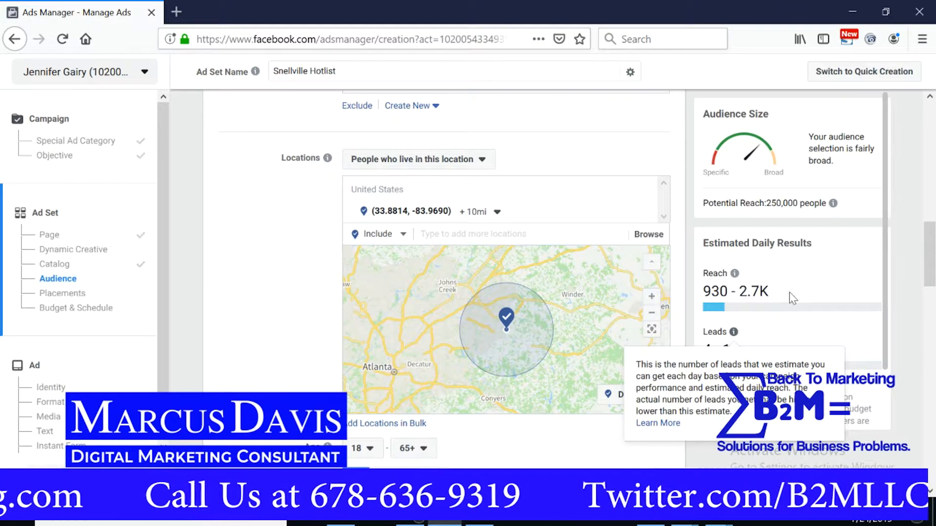
click(436, 165)
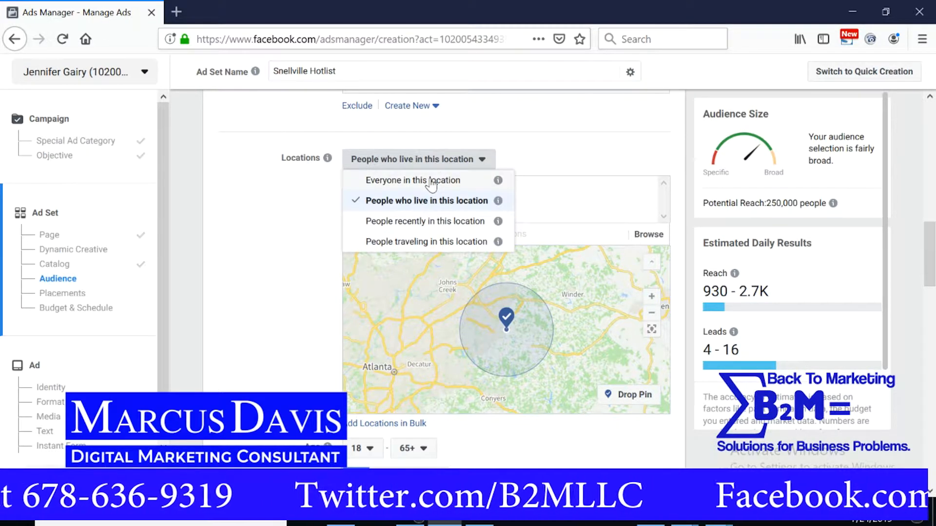
click(431, 181)
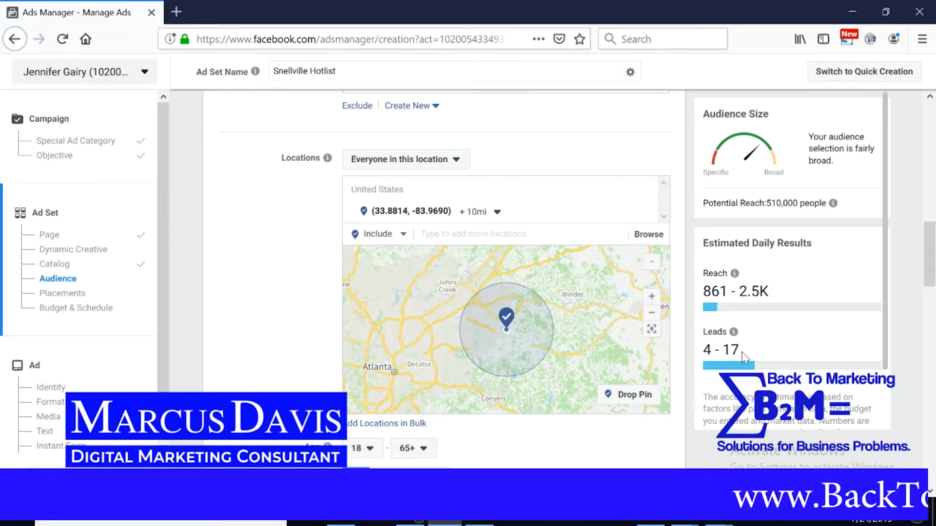
click(445, 160)
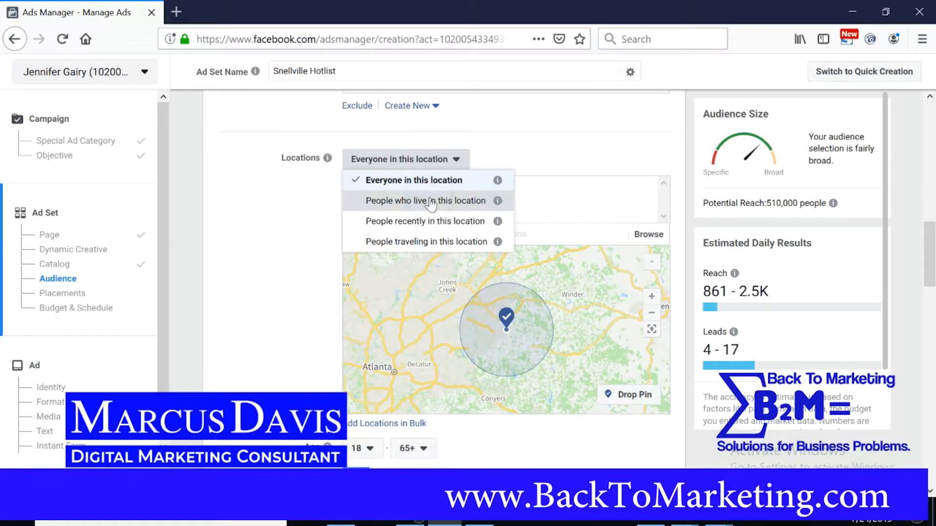
click(431, 202)
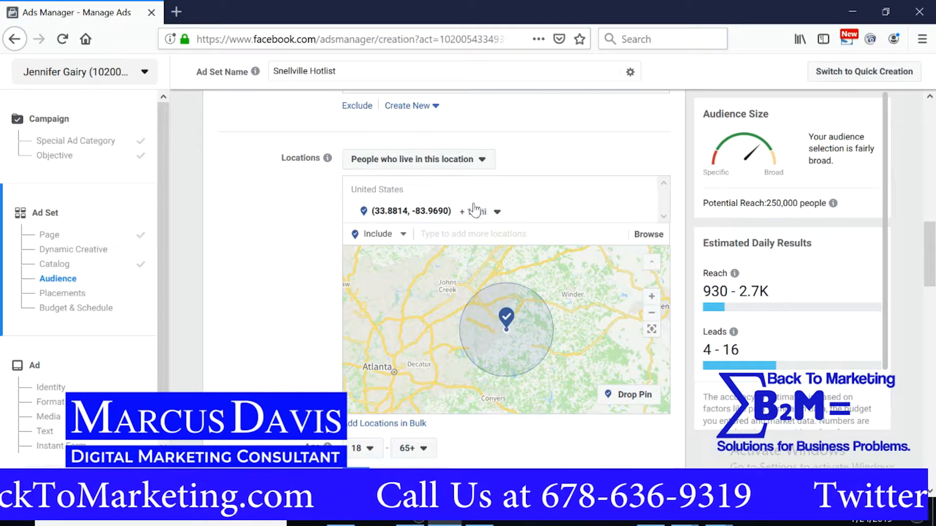
click(475, 161)
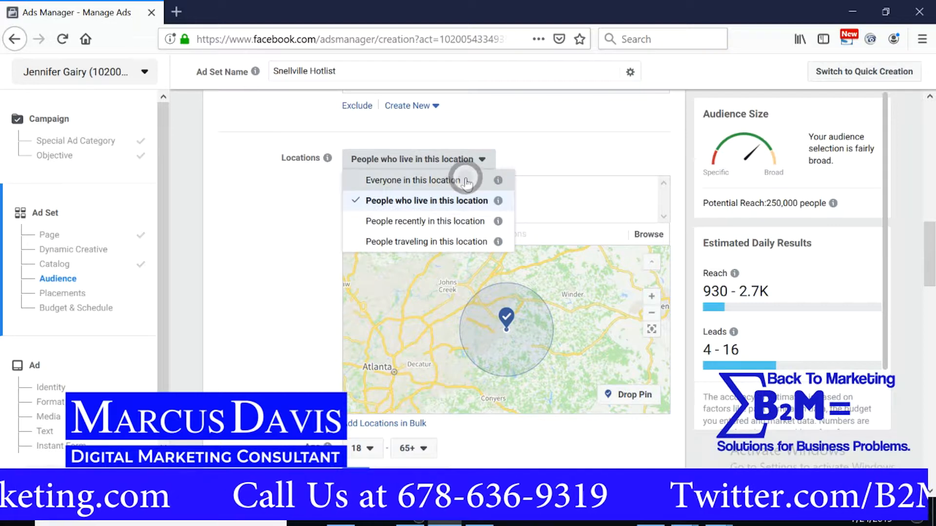
click(467, 180)
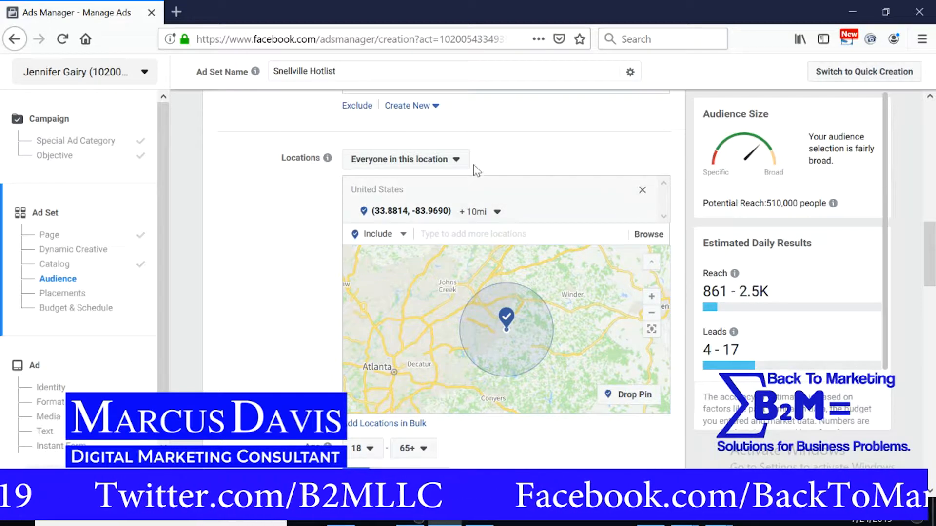
Step: Limit the location targeting to people who live in this location
click(455, 159)
click(446, 207)
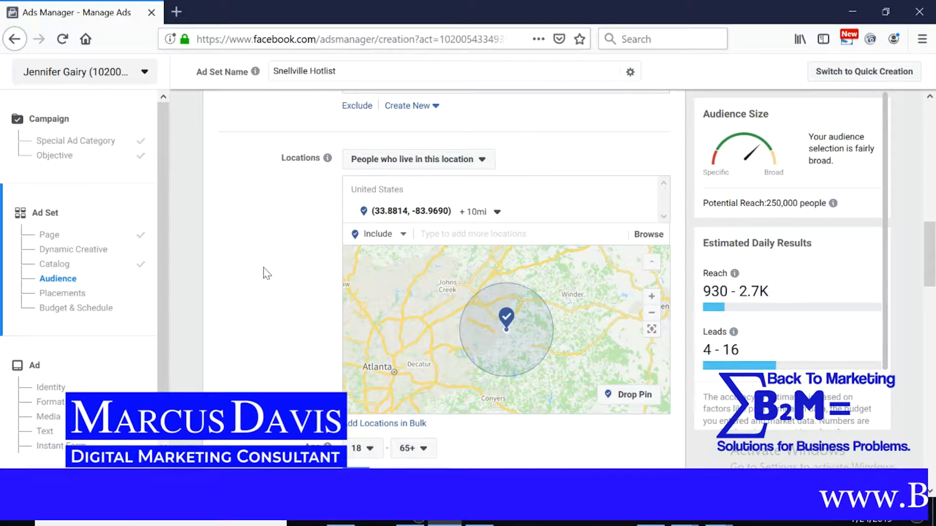
Step: Set the minimum age of the audience to 25
scroll(271, 273, down, 2)
scroll(272, 270, down, 2)
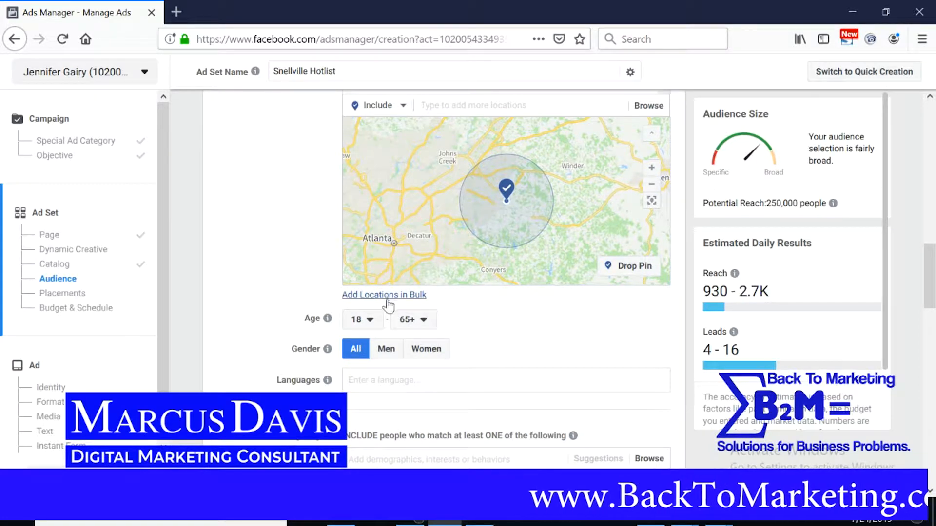
click(371, 320)
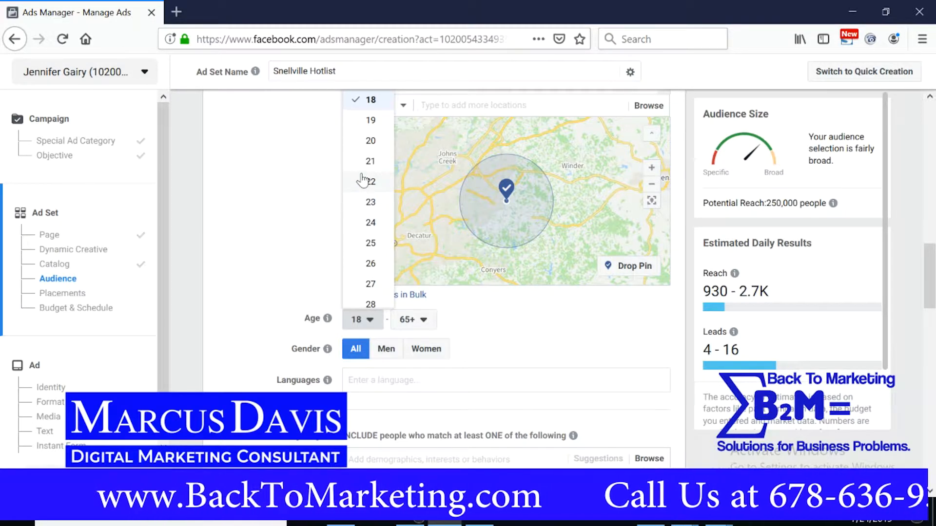
scroll(363, 180, down, 1)
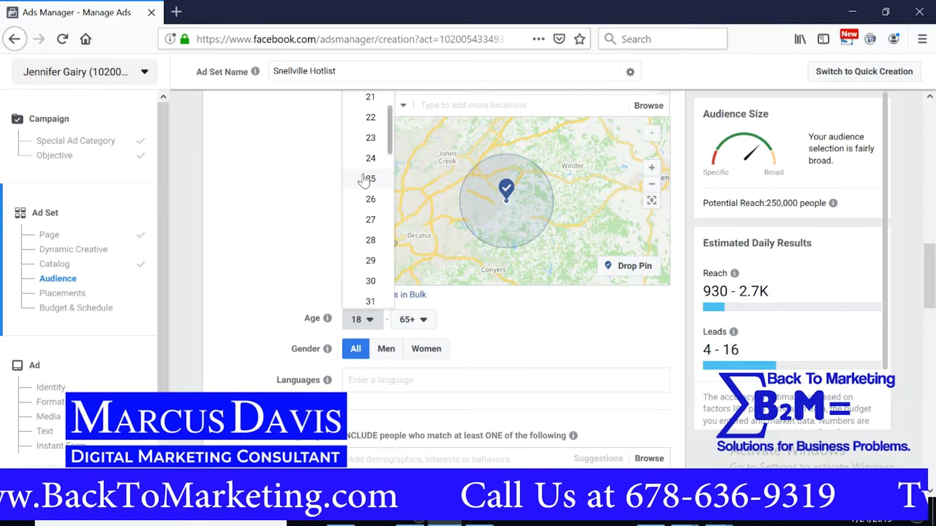
scroll(363, 180, up, 1)
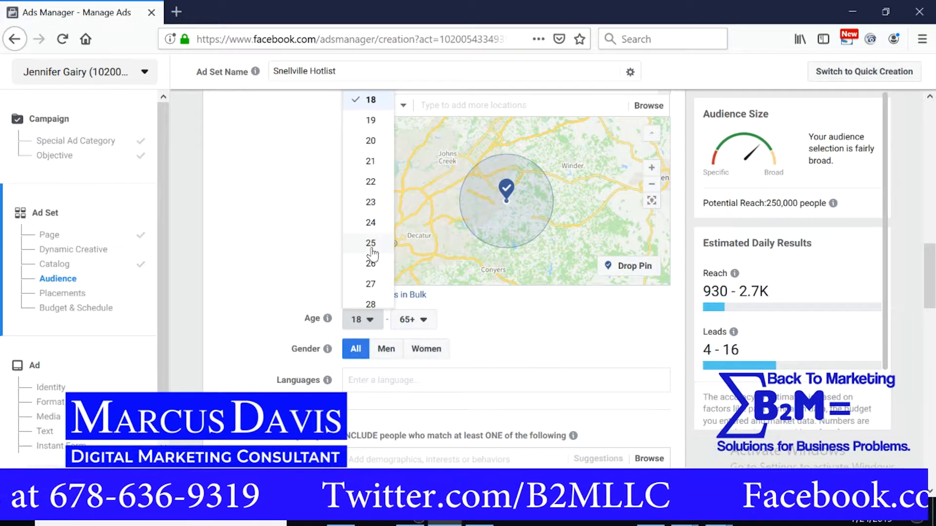
scroll(372, 254, down, 1)
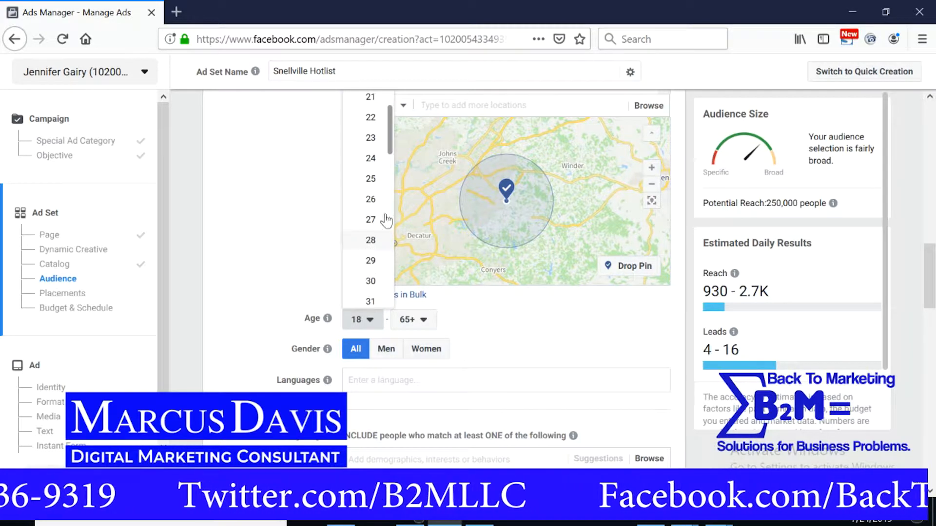
scroll(373, 146, up, 1)
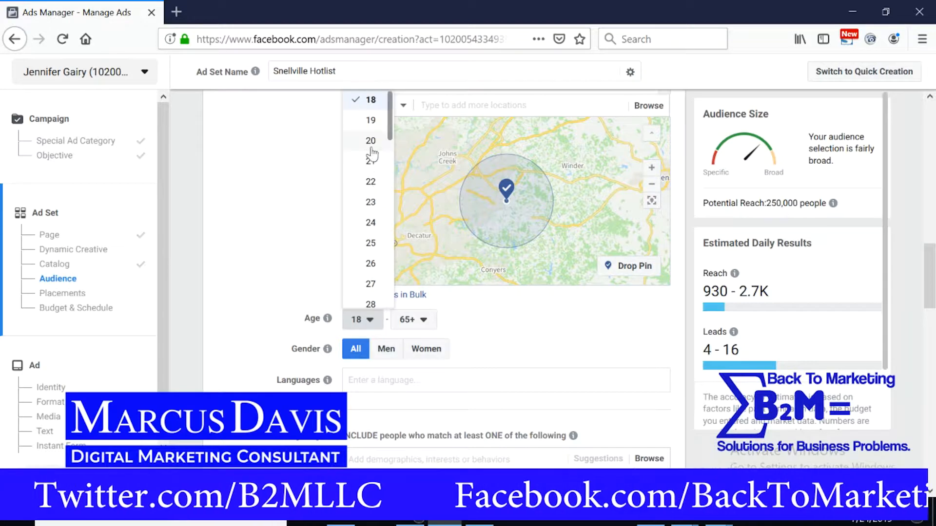
scroll(369, 166, down, 1)
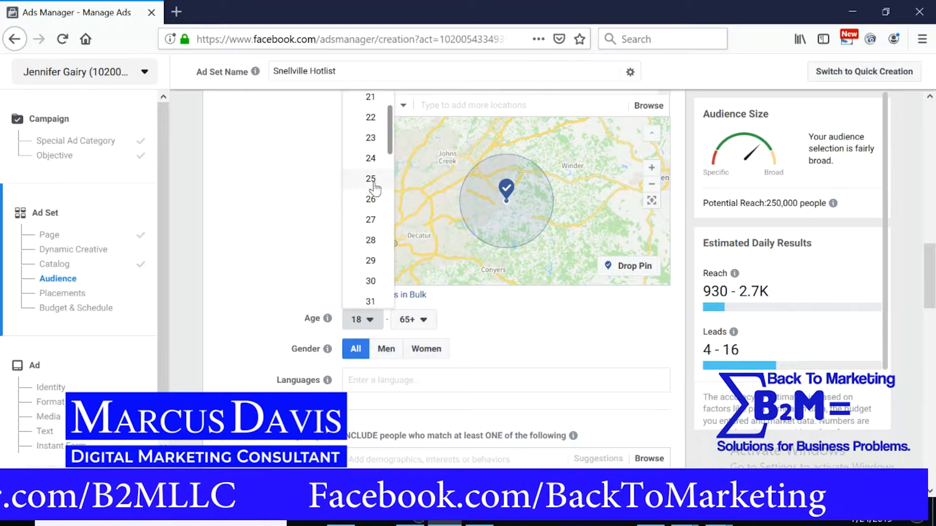
click(373, 183)
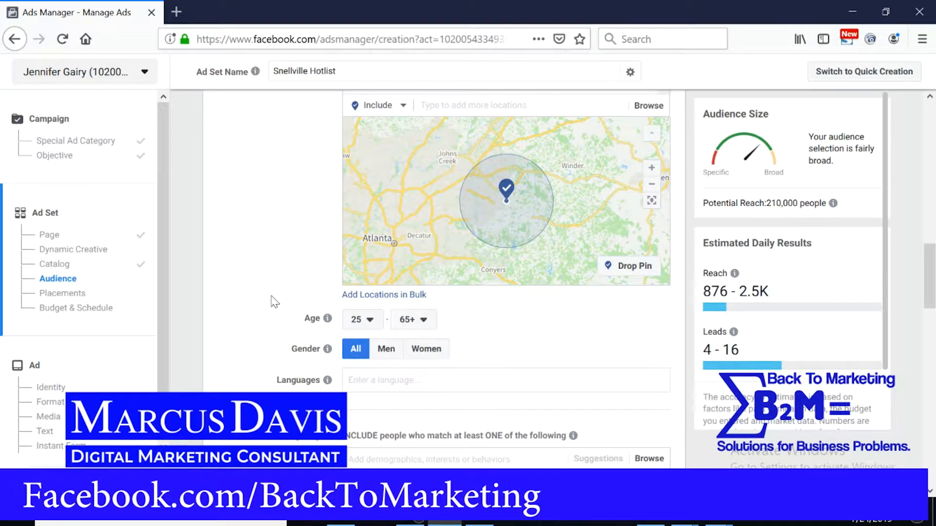
Step: Review the maximum age choices for the audience and keep 65+
click(412, 319)
scroll(442, 168, up, 5)
scroll(431, 158, down, 5)
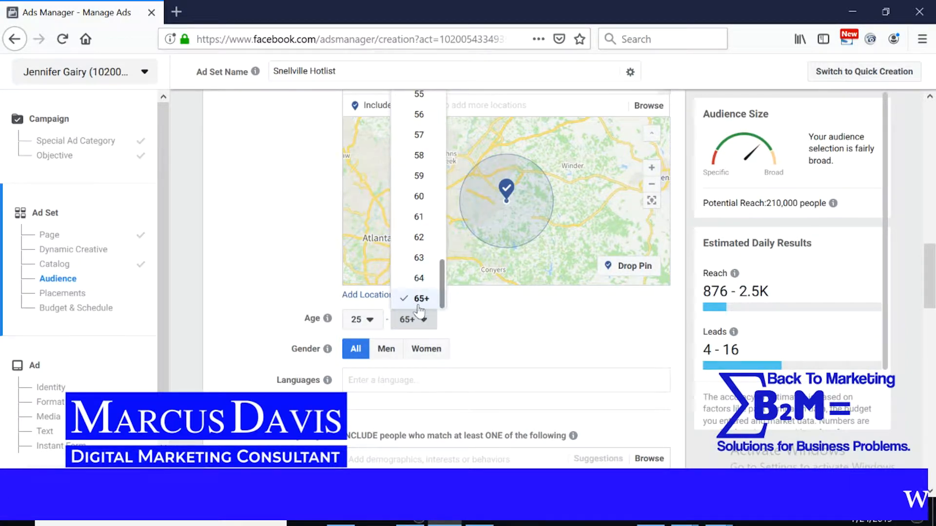
click(477, 317)
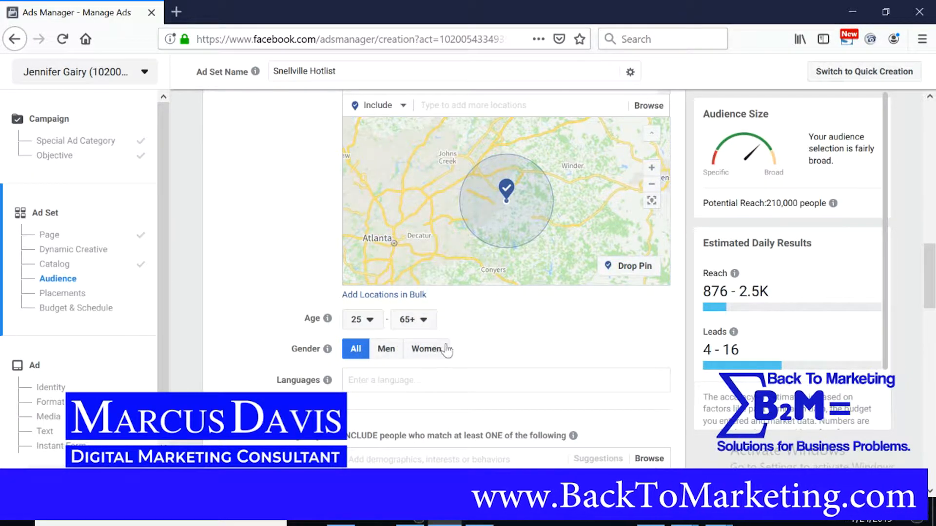
Step: Limit the audience's language to English (All)
scroll(489, 299, down, 2)
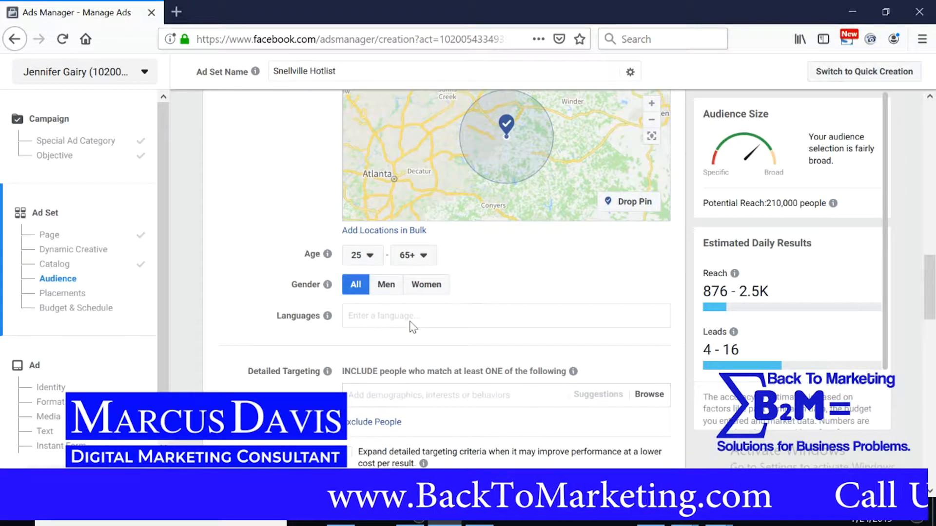
click(381, 318)
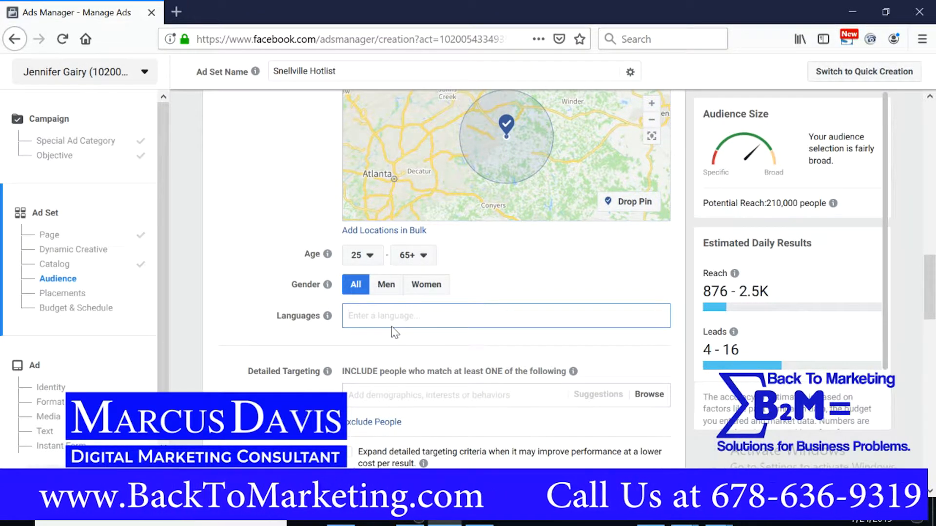
text(engli)
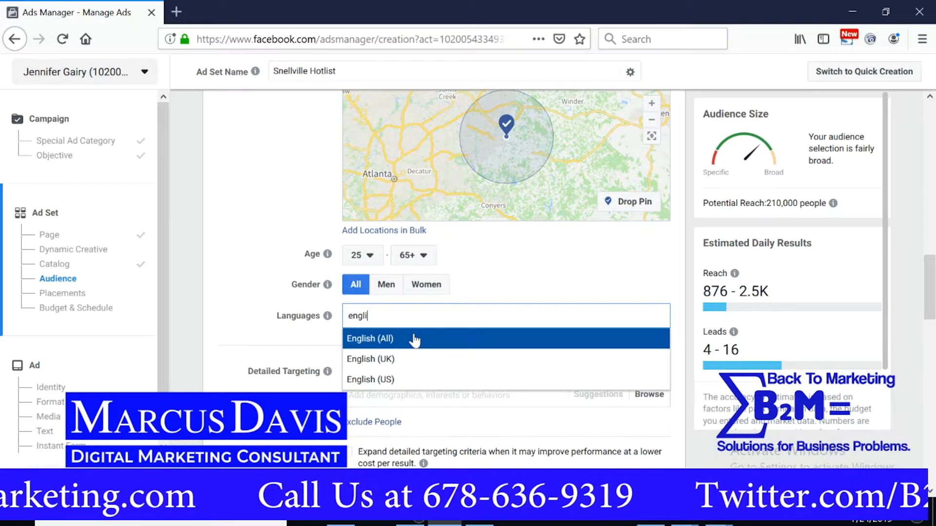
click(411, 340)
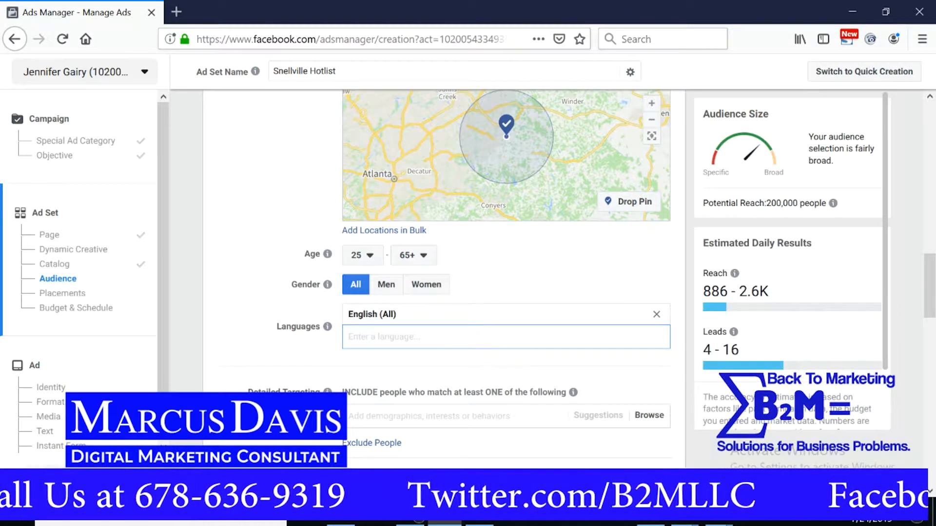
click(526, 271)
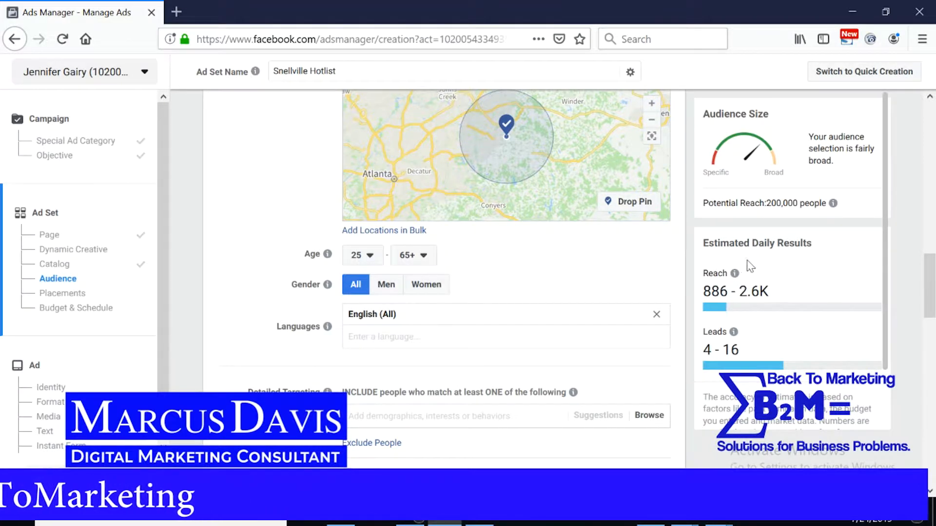
Step: Review the estimated daily results and the audience settings from custom audiences and locations down to detailed targeting
scroll(768, 260, down, 2)
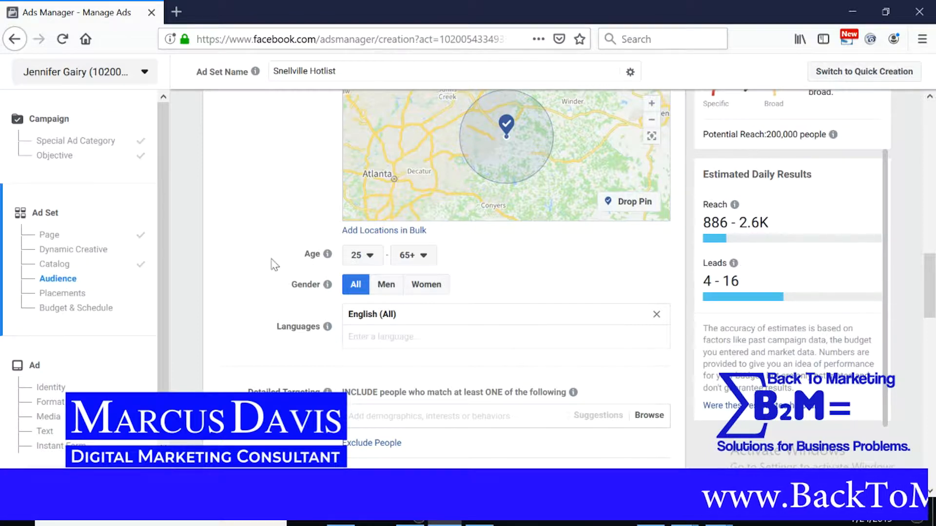
scroll(272, 263, up, 5)
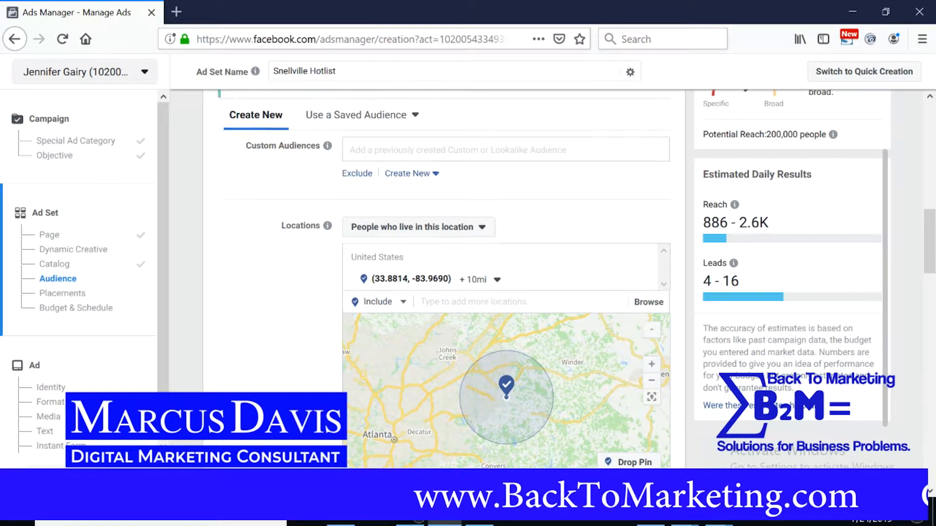
scroll(394, 265, up, 3)
scroll(400, 276, down, 2)
scroll(303, 300, down, 5)
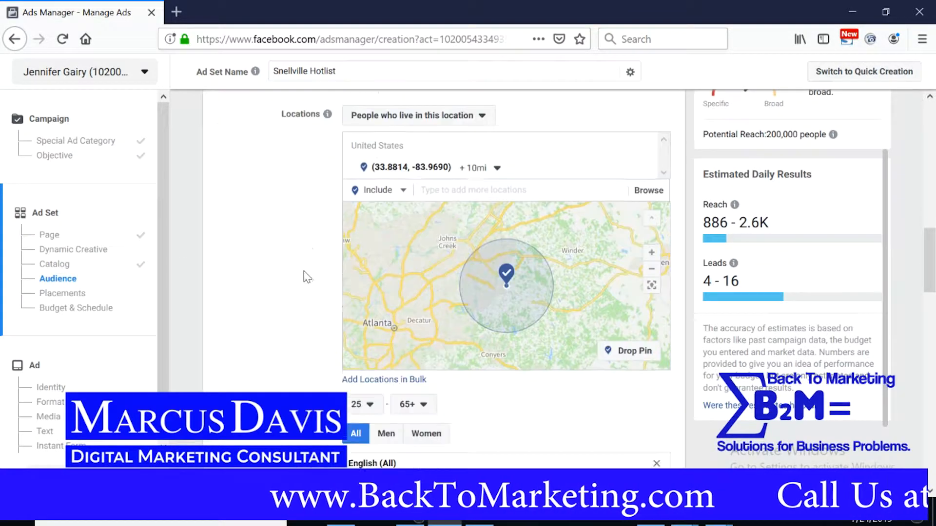
scroll(297, 327, down, 1)
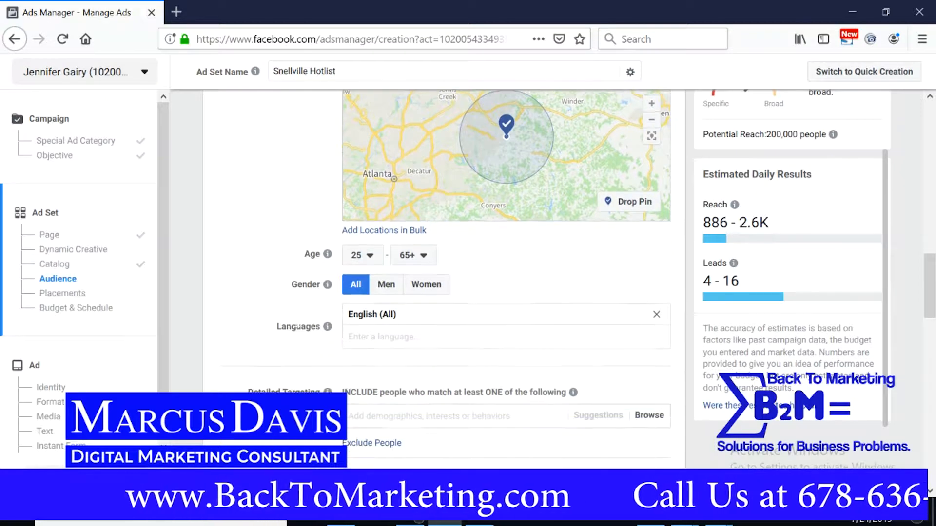
scroll(298, 324, down, 2)
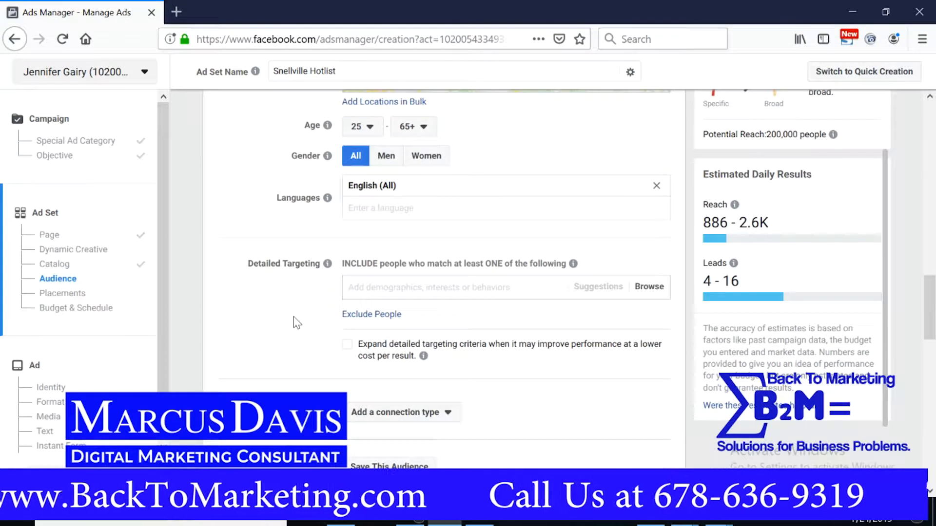
scroll(297, 320, down, 1)
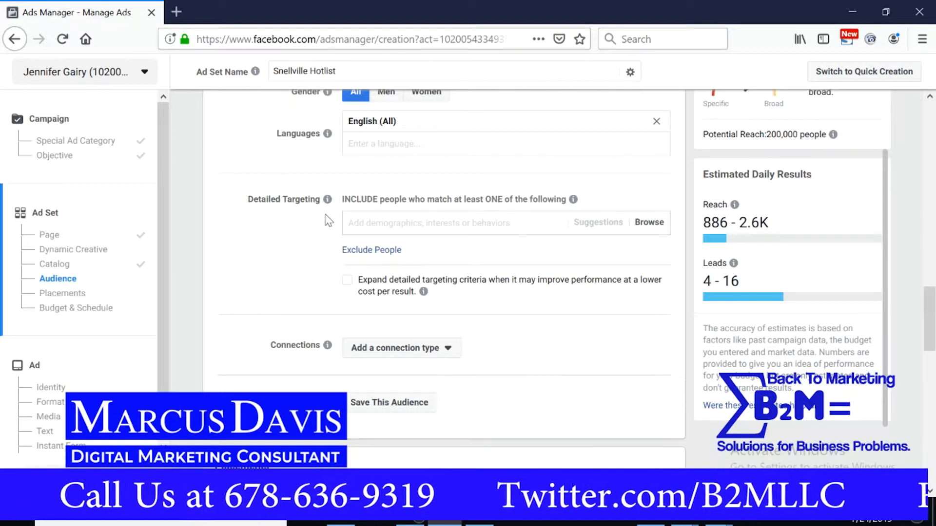
Step: Browse the detailed targeting categories and look over the Demographics subcategories
mouse_move(329, 204)
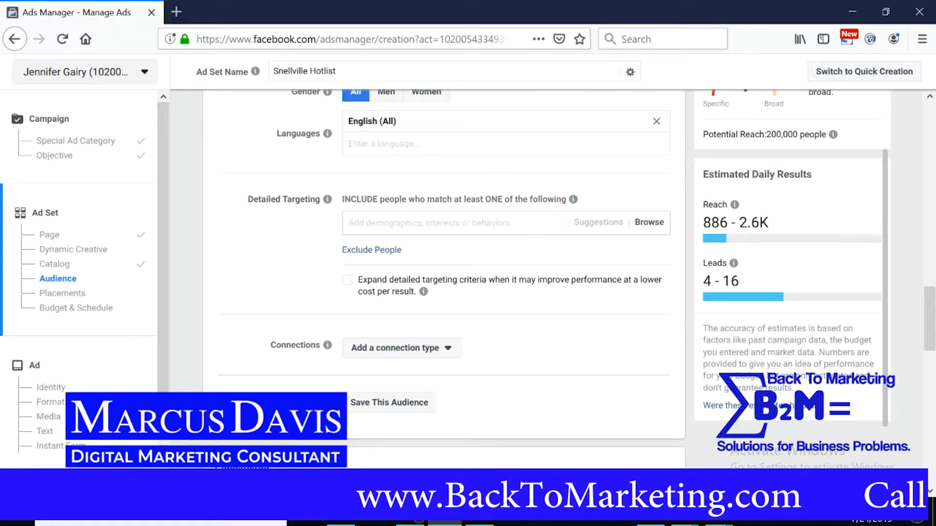
click(647, 222)
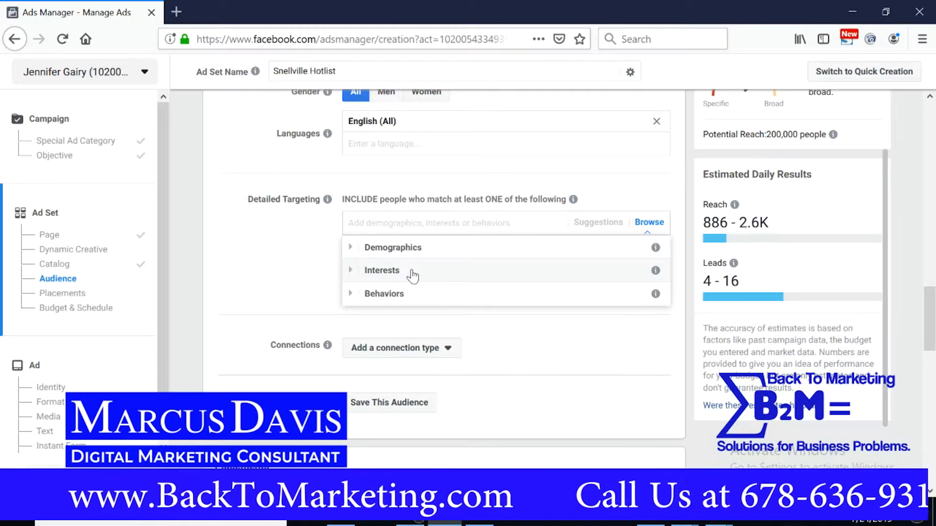
scroll(413, 273, down, 1)
scroll(429, 248, up, 1)
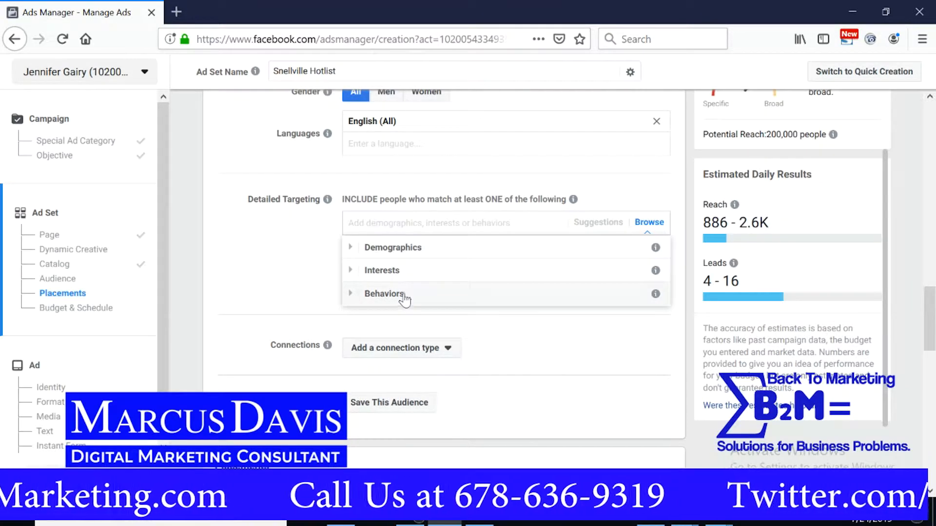
click(399, 249)
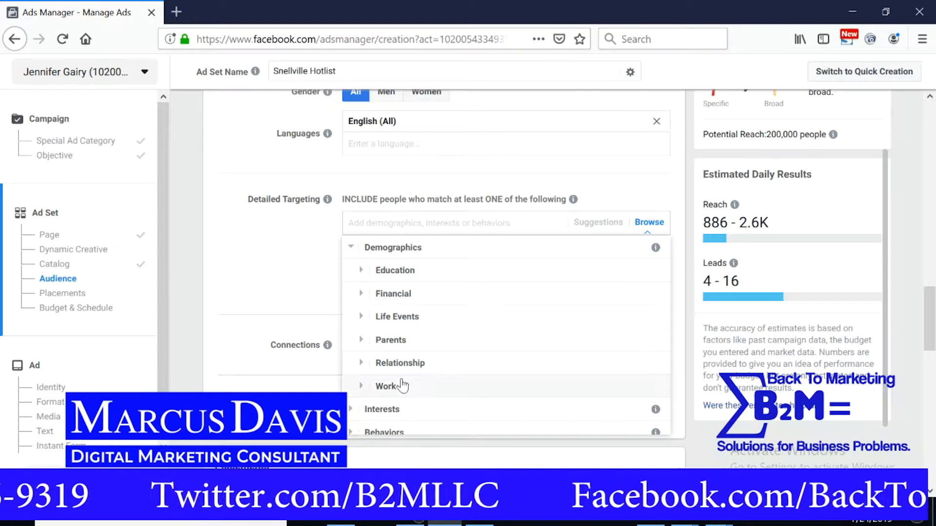
click(353, 248)
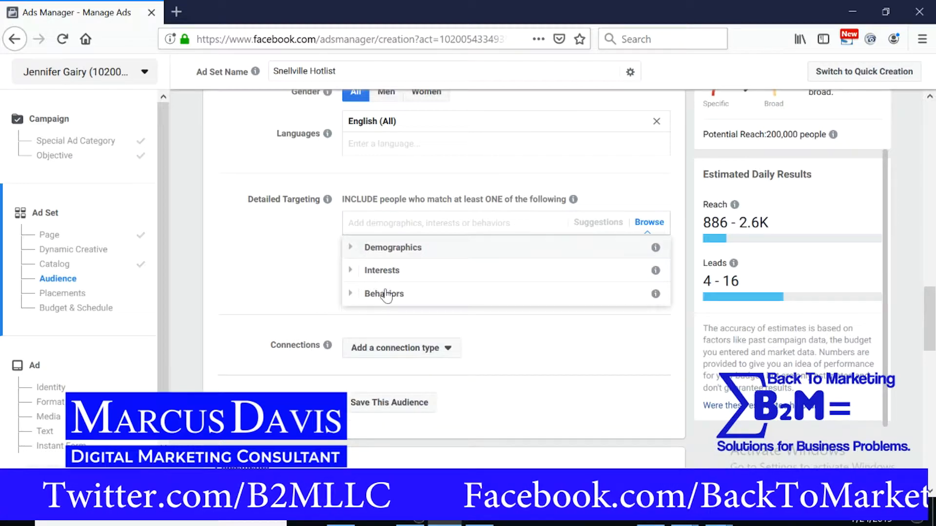
Step: Look through the Interests subcategories available for detailed targeting
click(352, 273)
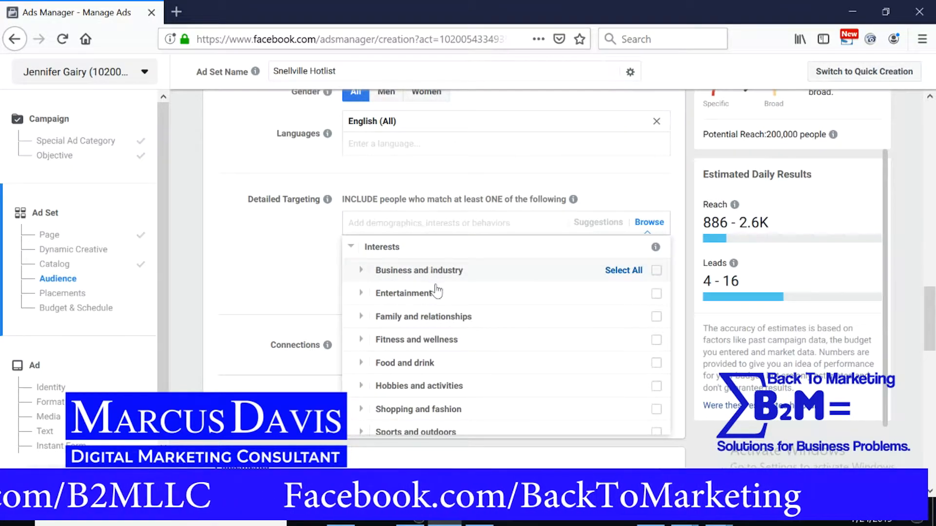
scroll(429, 308, down, 2)
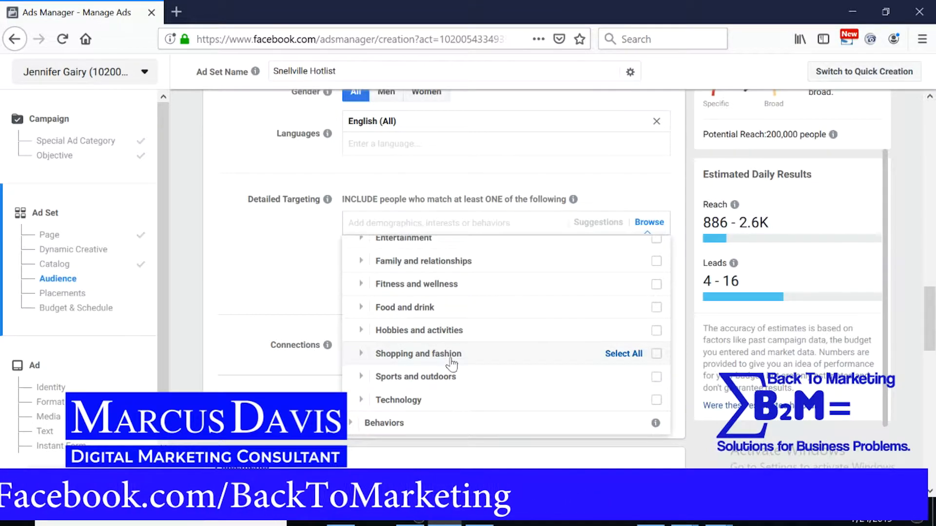
scroll(452, 364, up, 3)
click(353, 270)
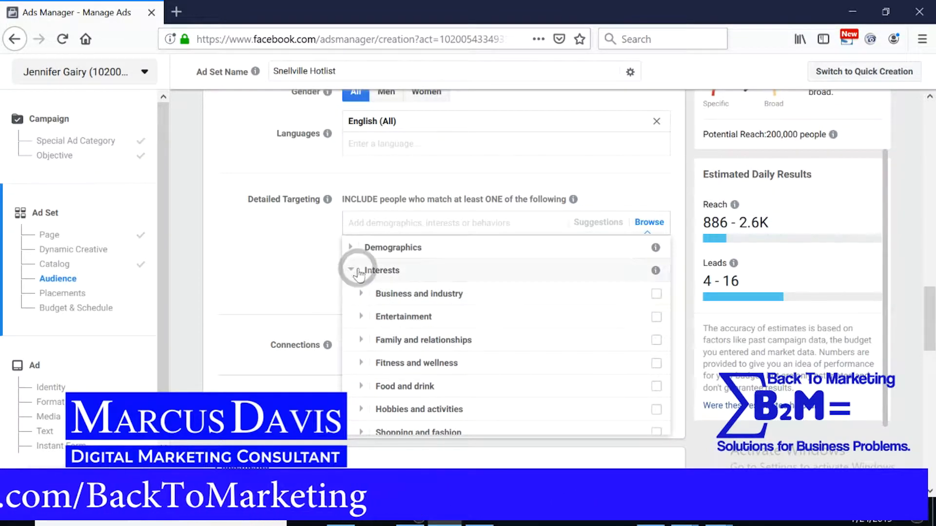
Step: Look through the Behaviors subcategories for detailed targeting, then close the category browser without choosing any
click(393, 293)
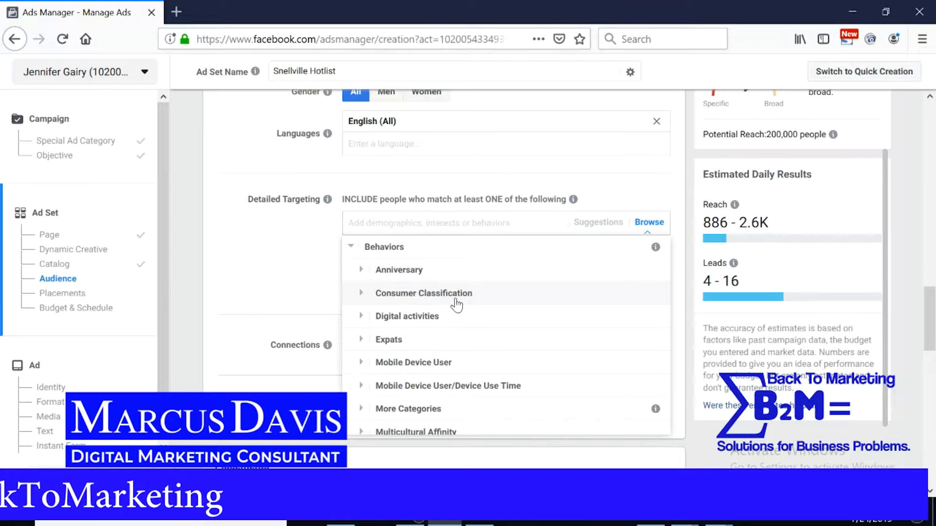
scroll(419, 330, down, 2)
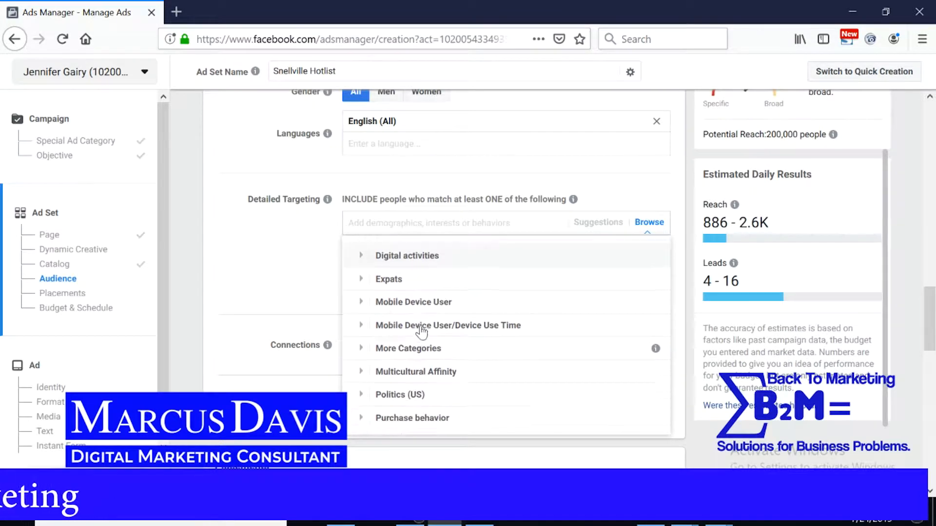
scroll(448, 348, down, 5)
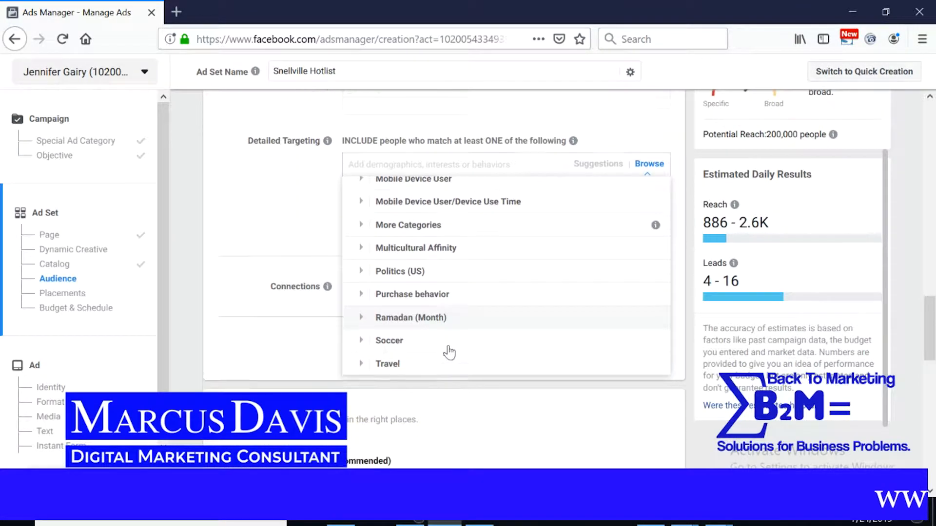
scroll(458, 322, up, 5)
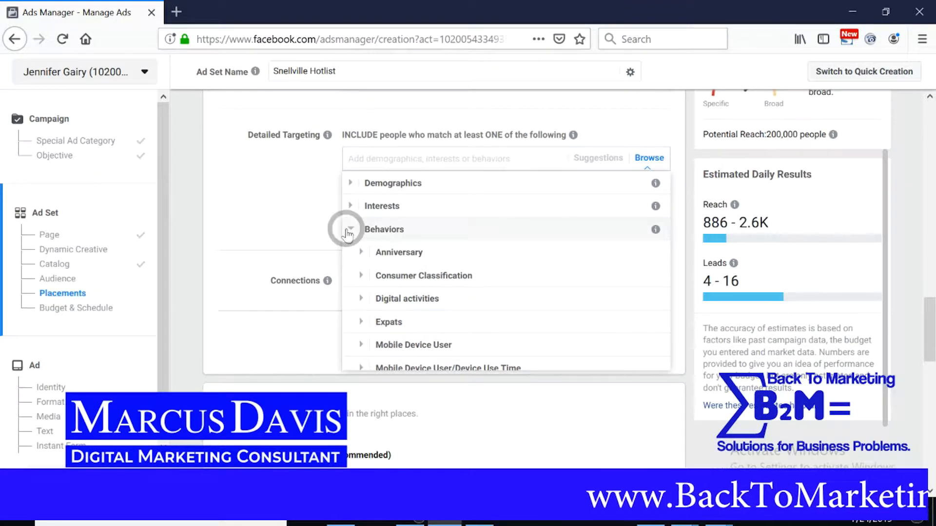
click(349, 231)
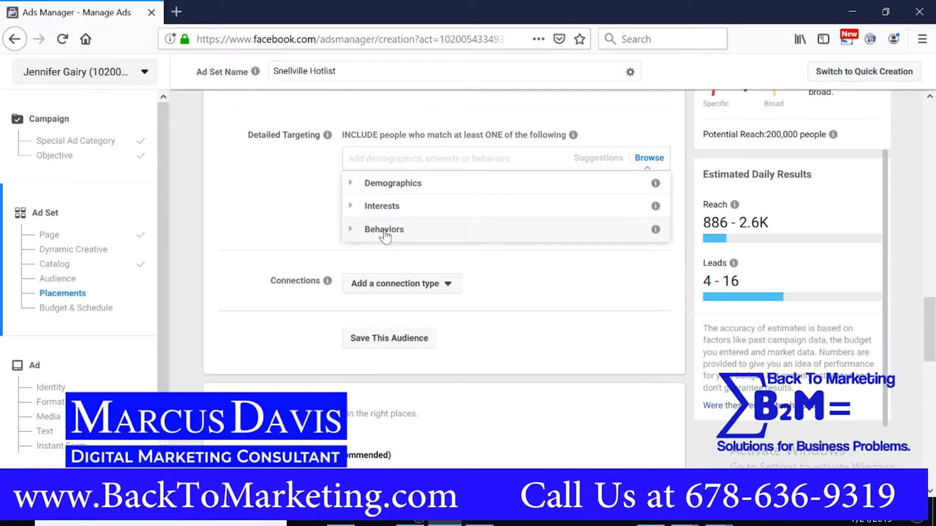
click(300, 217)
Step: Add an exclusion section to the detailed targeting for people who match at least one criterion
scroll(300, 253, up, 2)
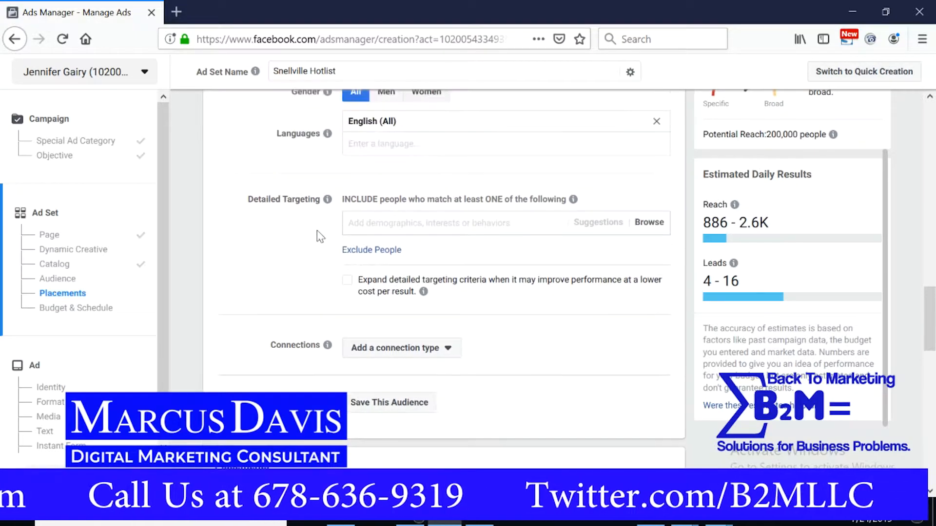
scroll(301, 254, up, 2)
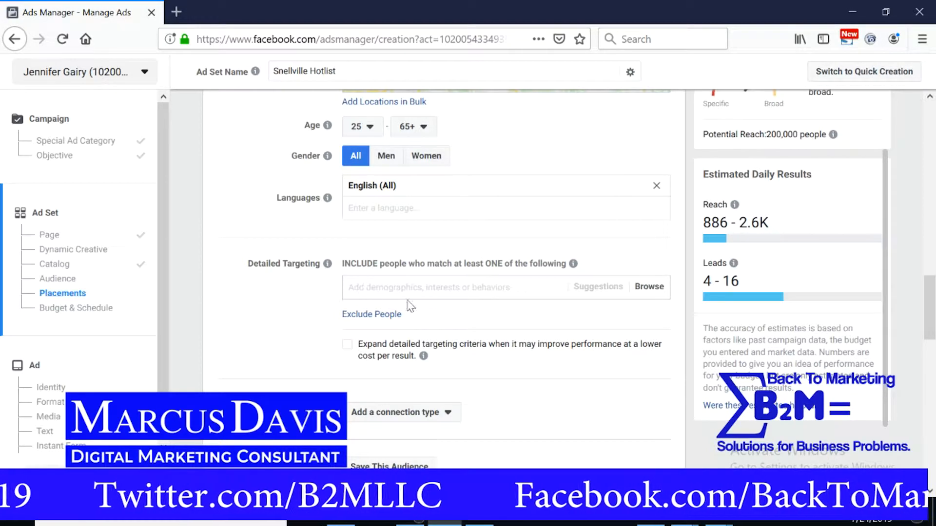
scroll(302, 347, up, 2)
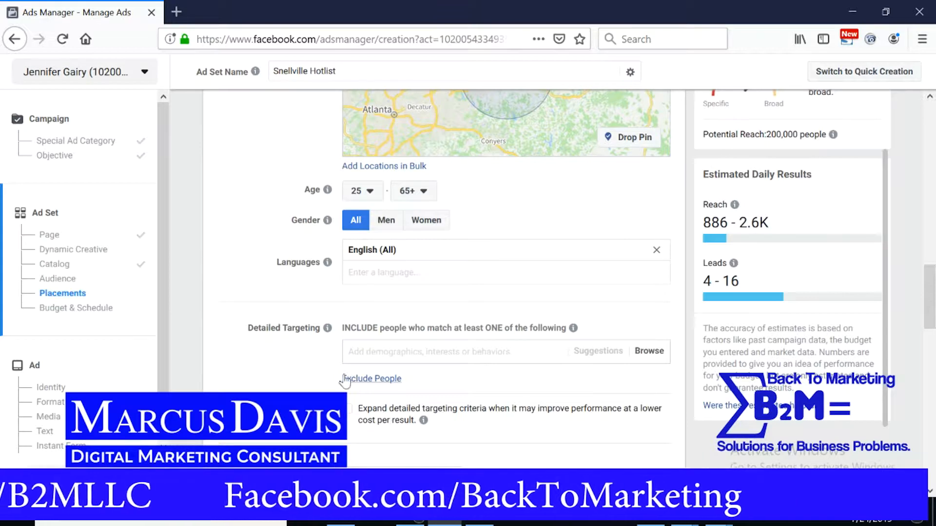
scroll(342, 429, up, 1)
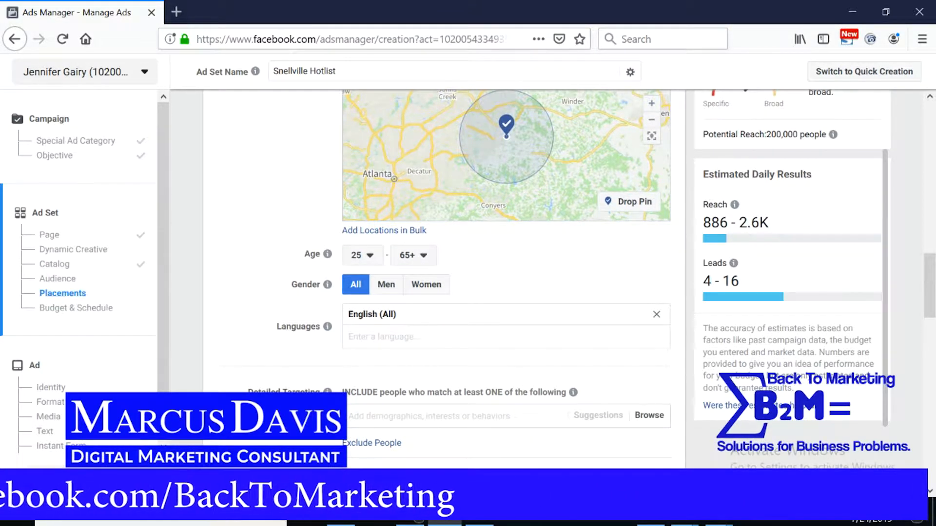
scroll(311, 342, down, 2)
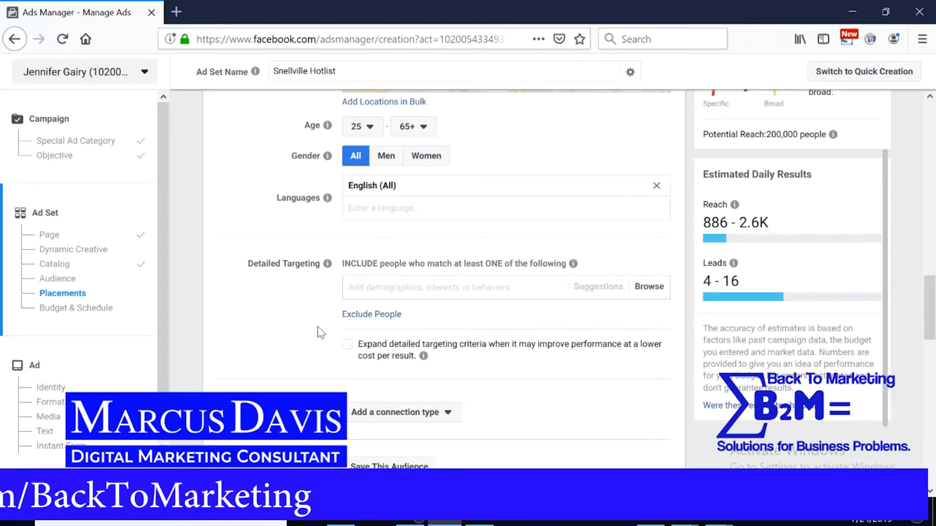
click(371, 314)
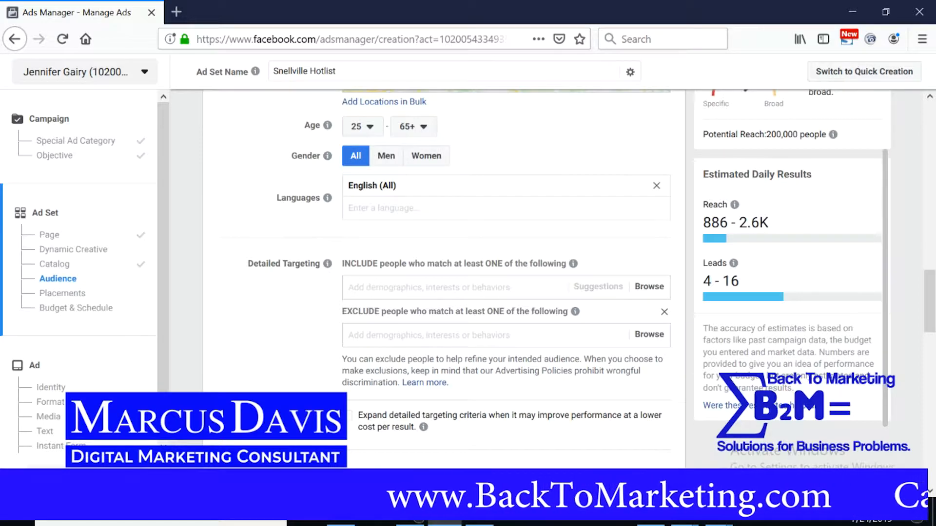
click(434, 328)
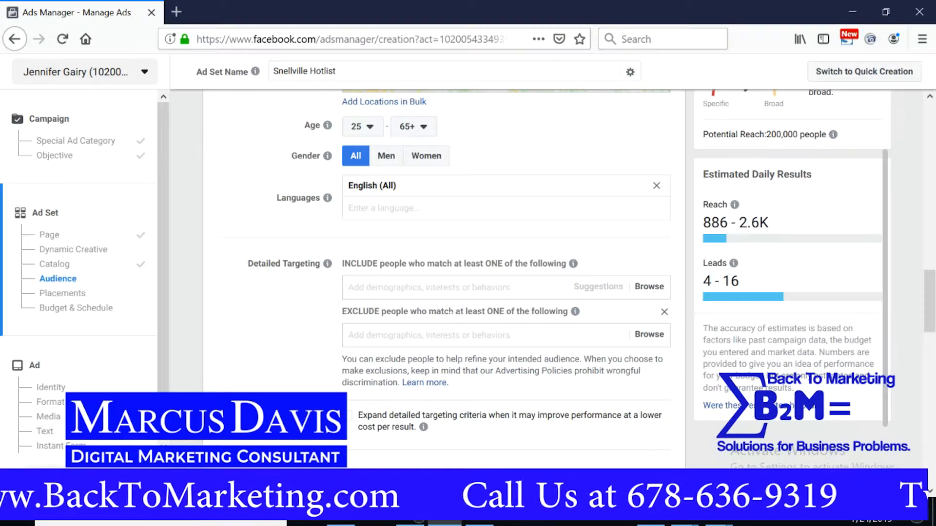
drag(342, 263, 493, 312)
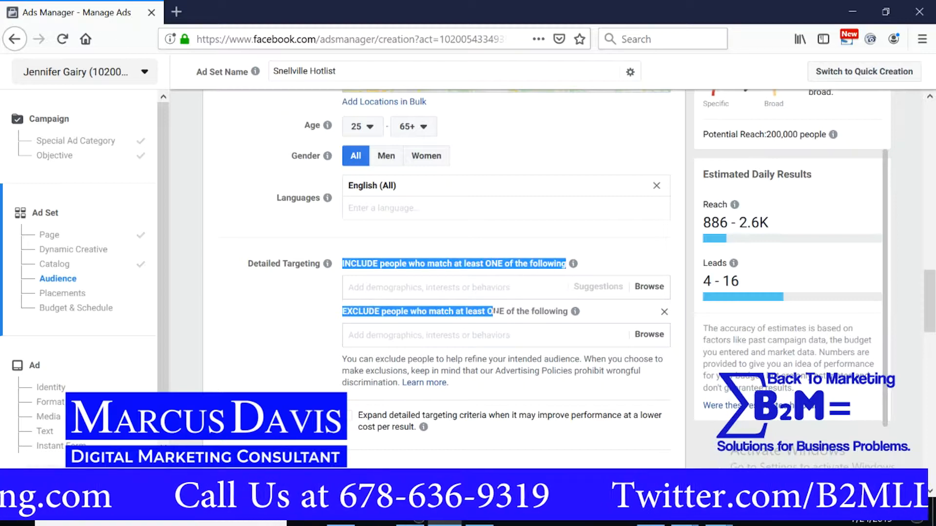
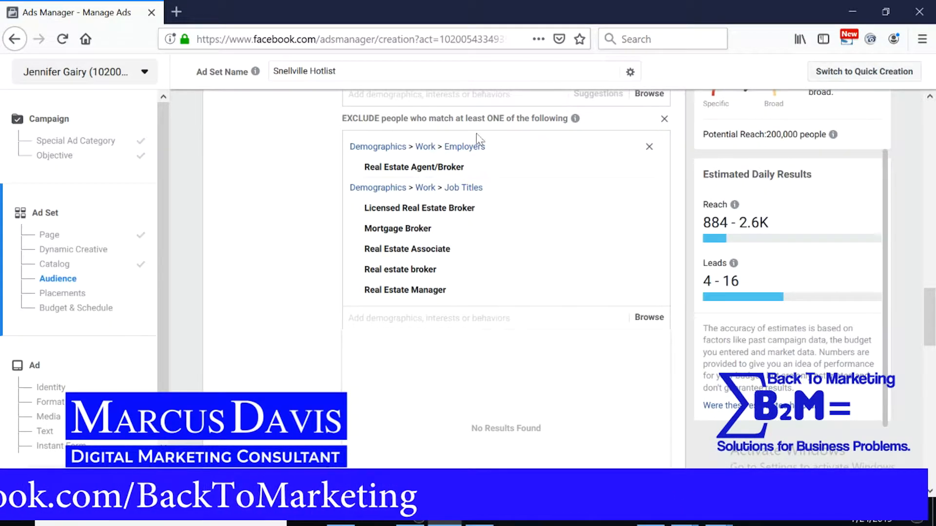
Step: Dismiss the suggestion list under the excluded real estate employers and job titles
mouse_move(577, 120)
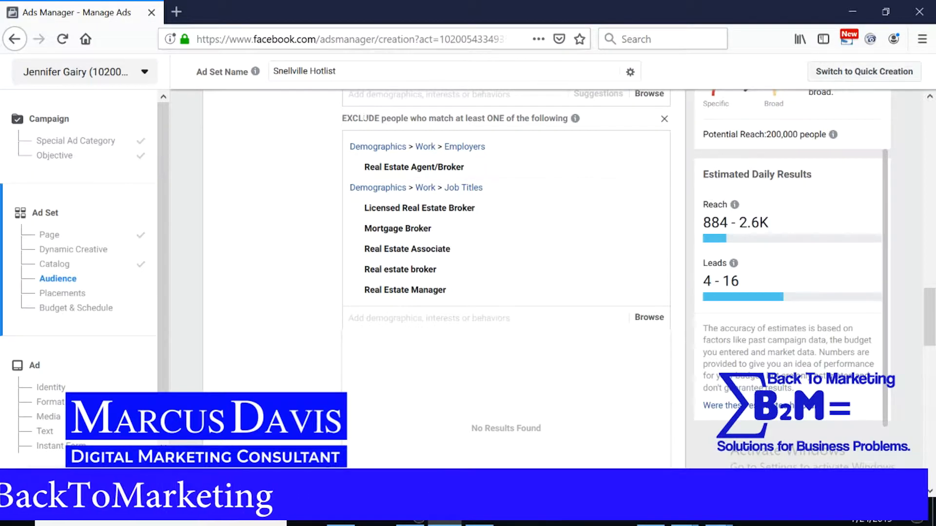
click(286, 282)
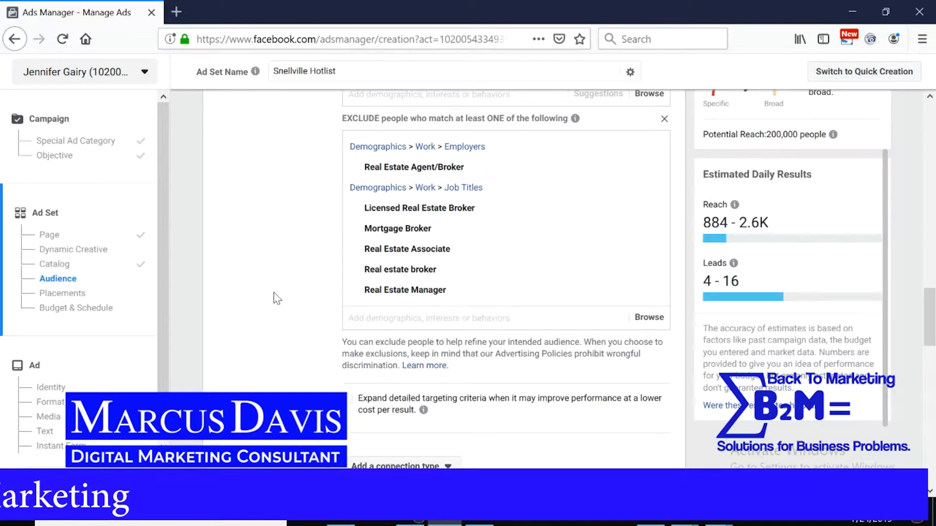
Step: Search the included detailed targeting for "real estate", examine the suggested entries, and clear the search without adding any
scroll(275, 299, up, 3)
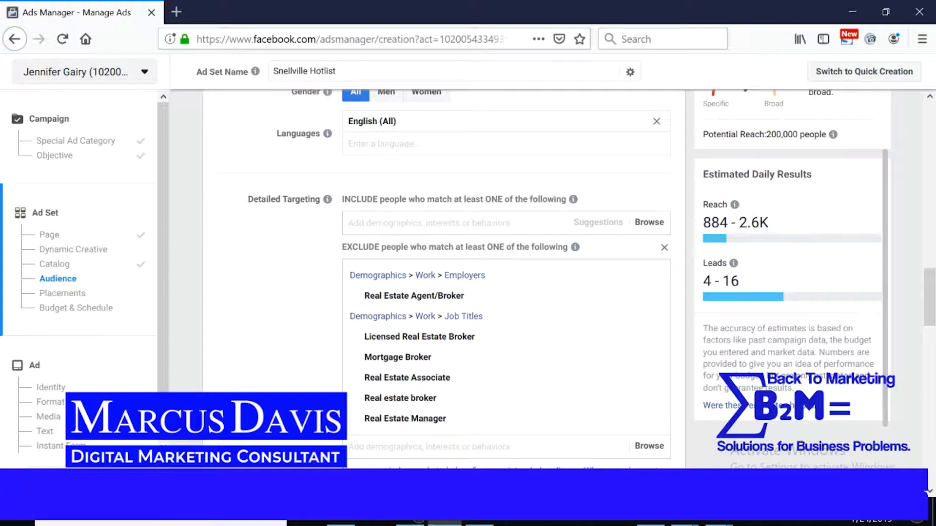
click(389, 223)
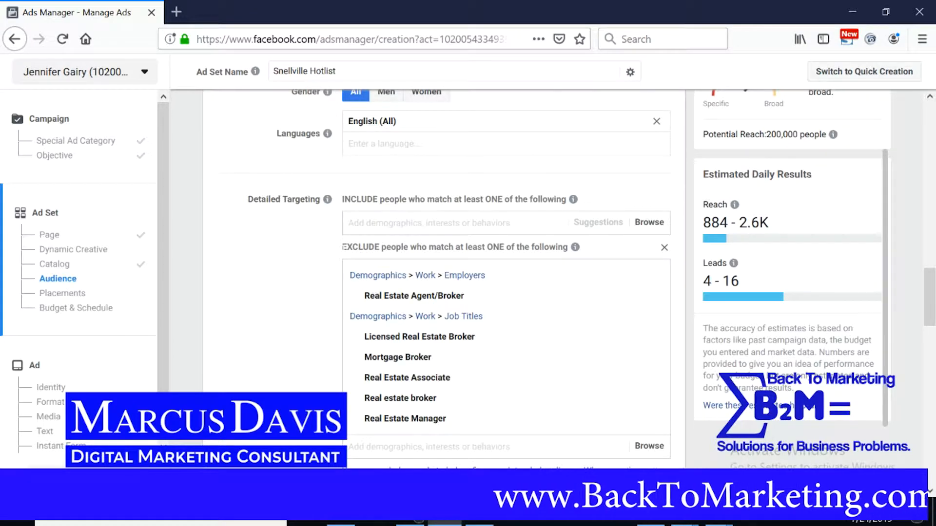
text(real estate)
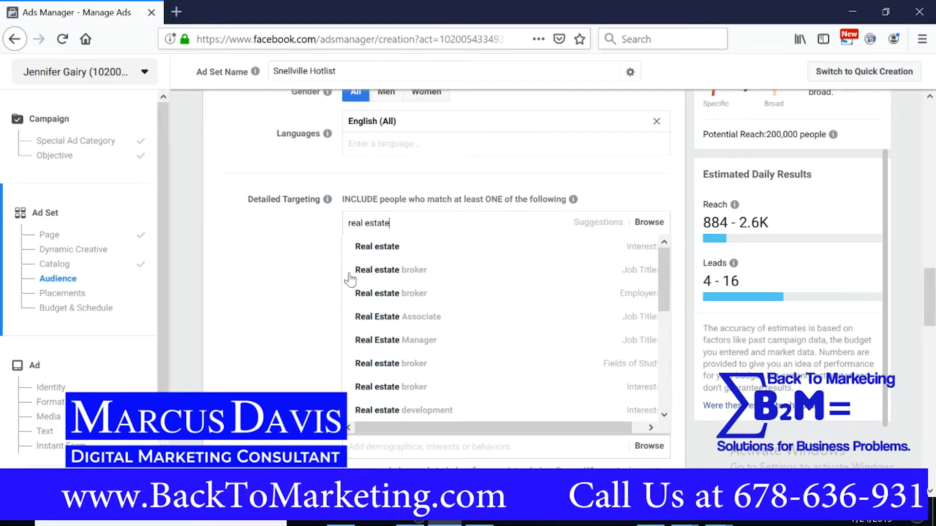
mouse_move(451, 252)
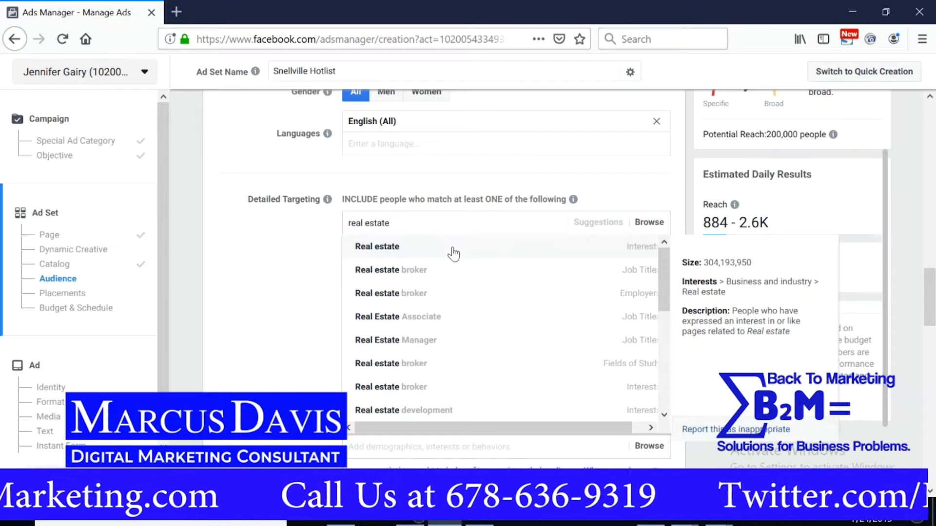
mouse_move(437, 285)
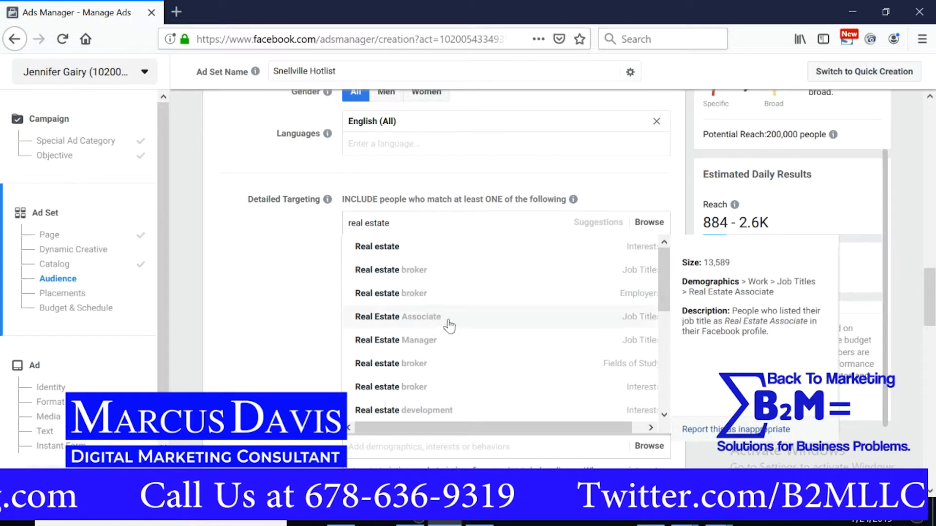
mouse_move(459, 373)
mouse_move(442, 419)
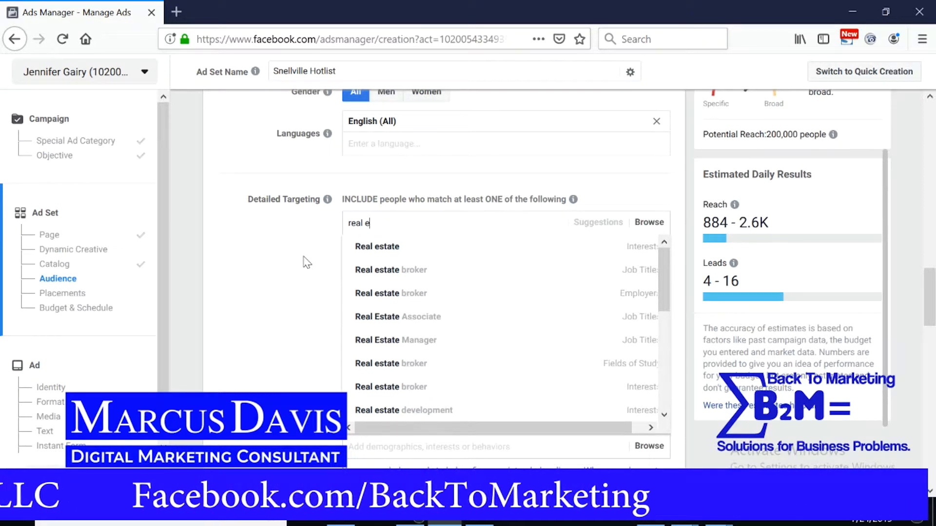
key(BackSpace)
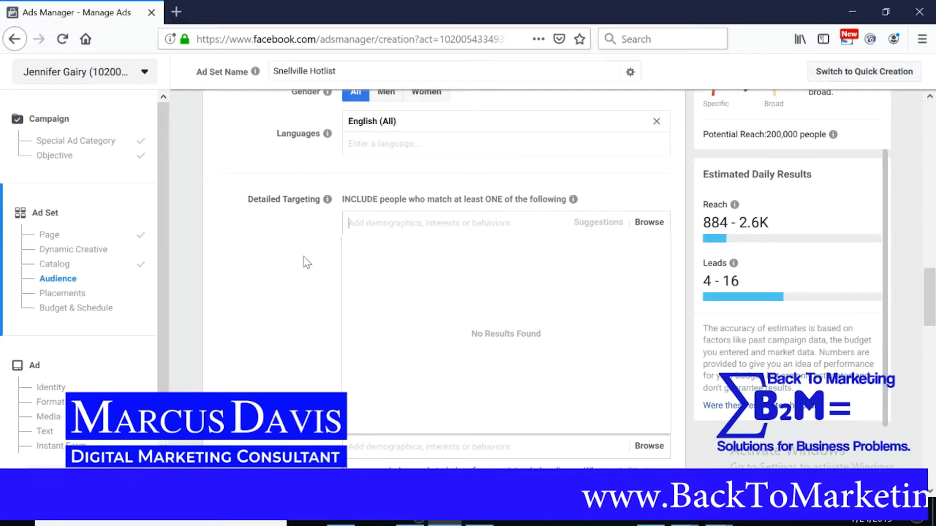
click(303, 261)
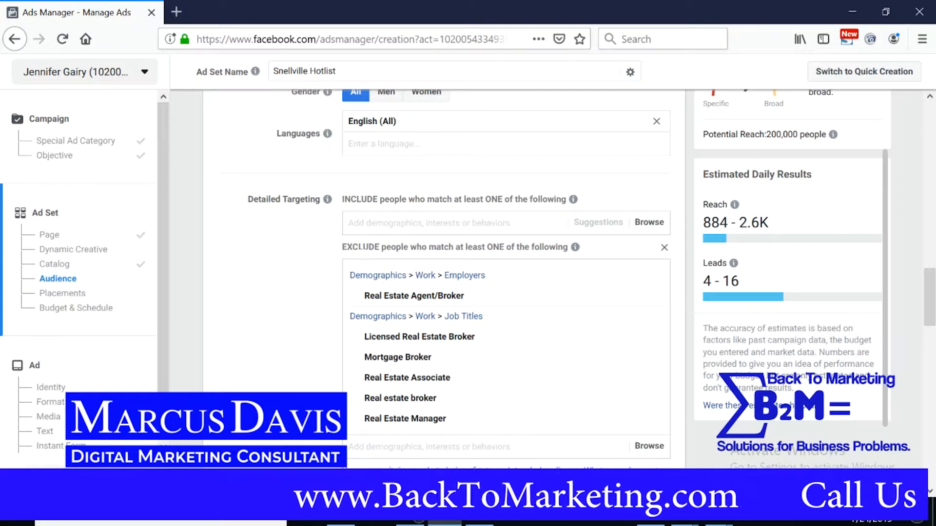
Step: Add the Real estate interest under Business and industry to the included detailed targeting
click(383, 224)
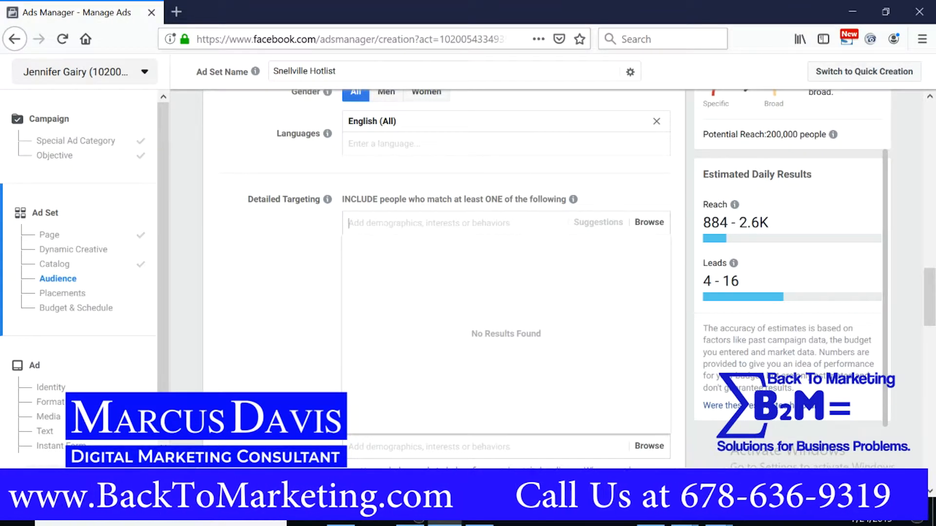
text(real estate)
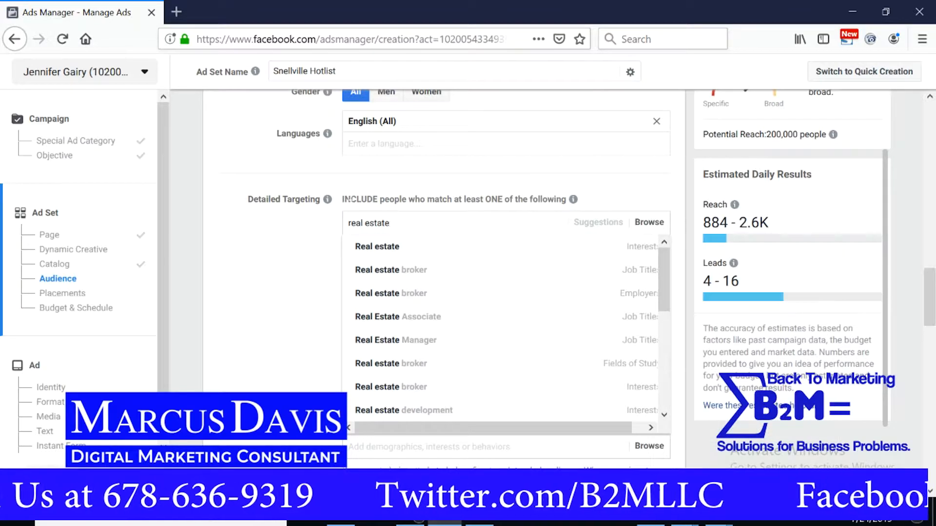
mouse_move(416, 242)
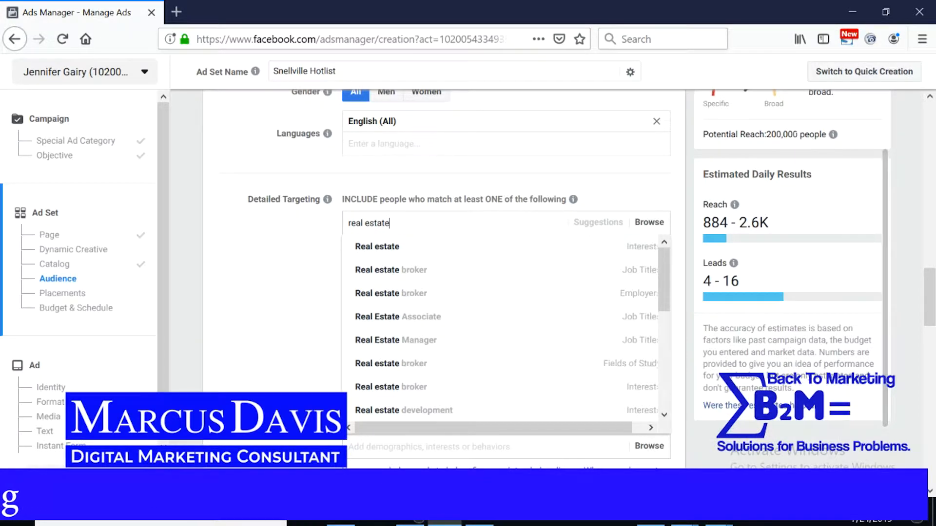
click(397, 250)
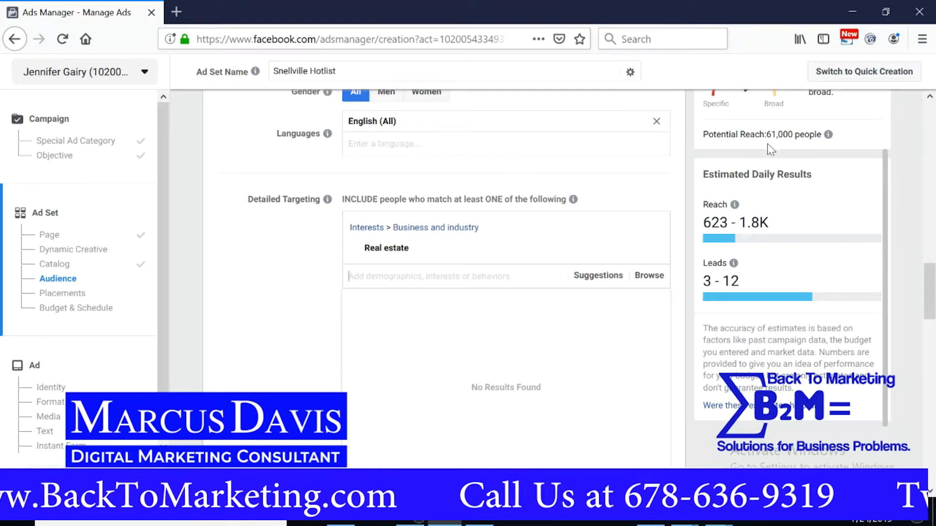
mouse_move(443, 250)
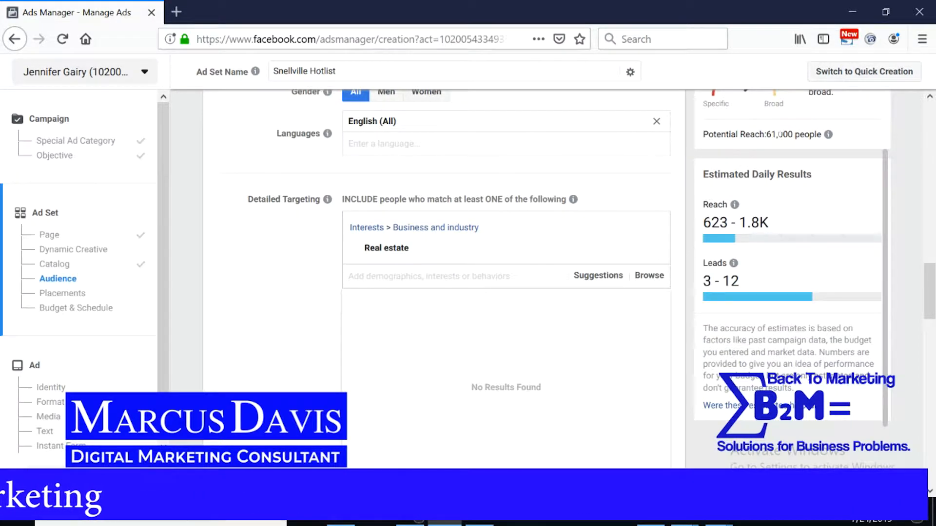
mouse_move(373, 251)
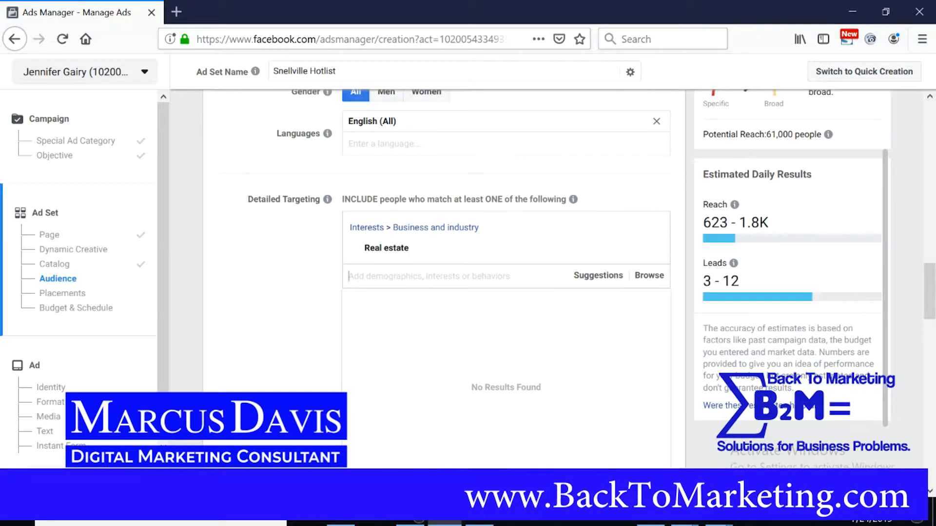
Step: Remove the Real estate interest from the included detailed targeting, keeping the real estate exclusions in place
scroll(314, 302, up, 9)
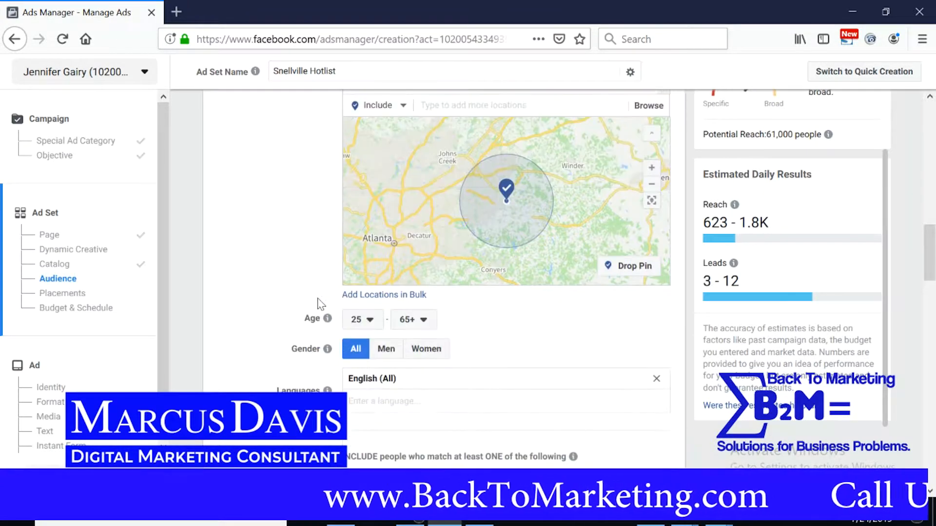
scroll(311, 299, up, 1)
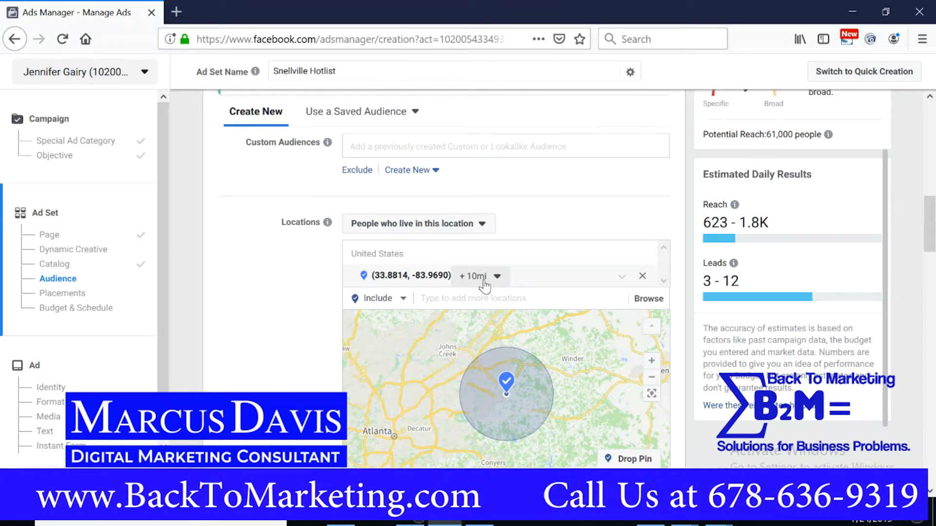
scroll(490, 278, down, 3)
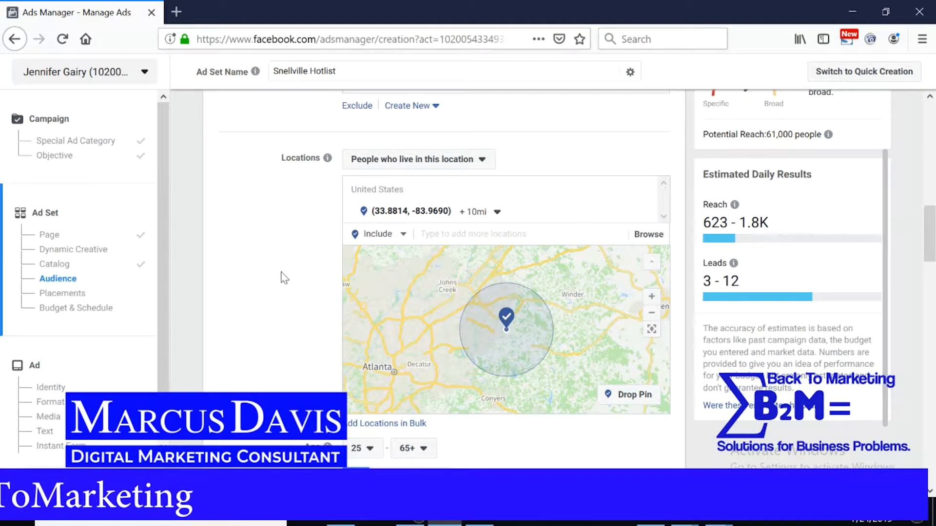
scroll(264, 297, down, 7)
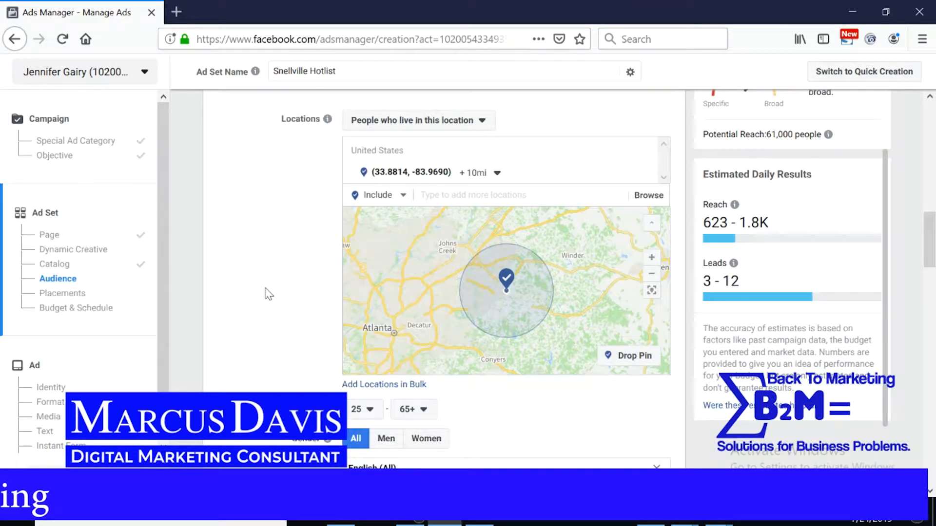
mouse_move(520, 326)
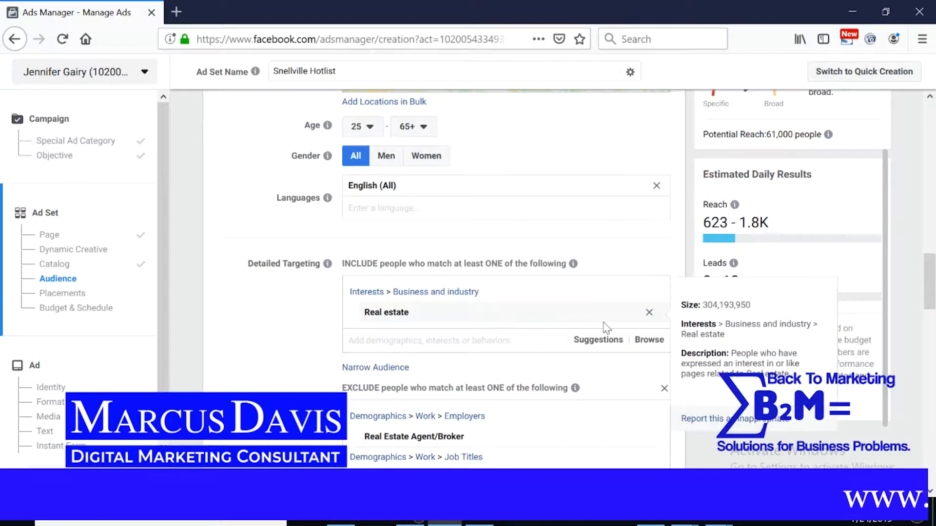
click(649, 312)
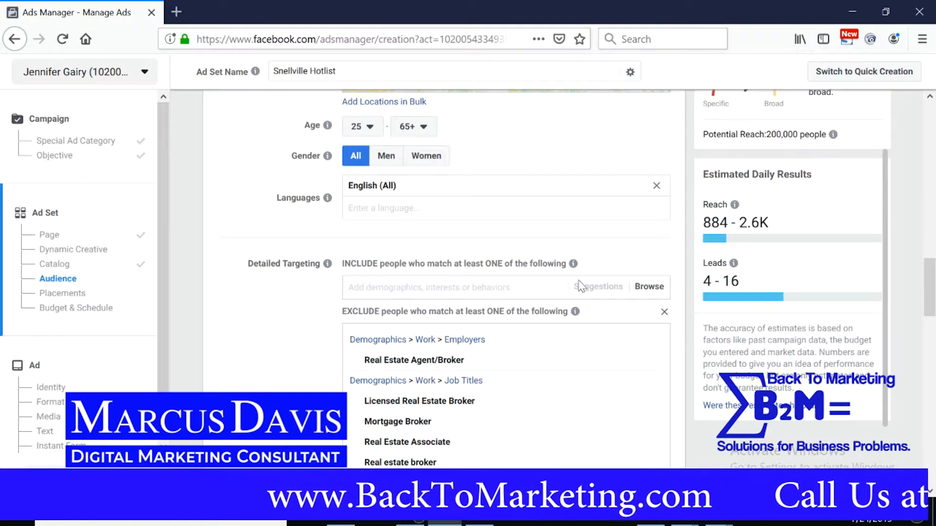
mouse_move(385, 366)
Step: Review the excluded real estate employers and job titles and the option to expand the detailed targeting criteria
scroll(420, 370, down, 1)
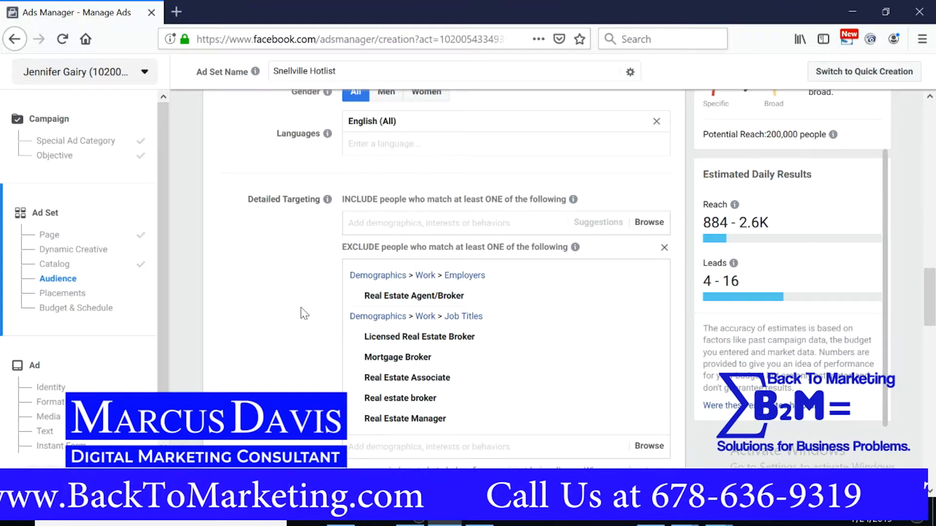
scroll(303, 313, up, 2)
scroll(285, 349, down, 4)
scroll(290, 341, down, 4)
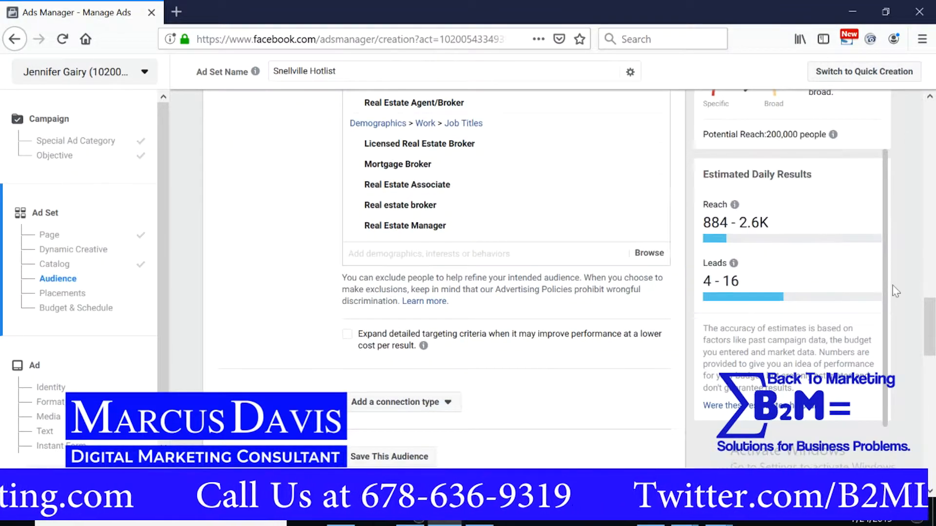
scroll(237, 232, down, 2)
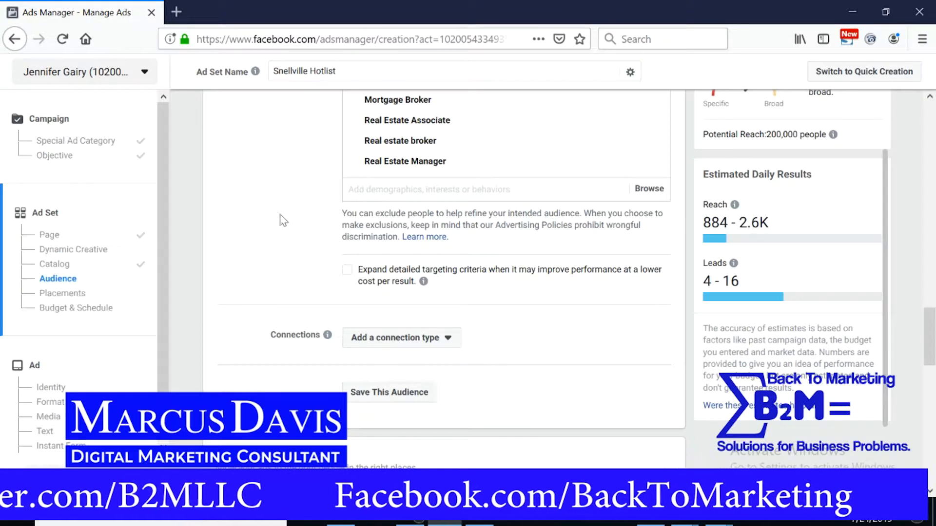
scroll(309, 243, down, 2)
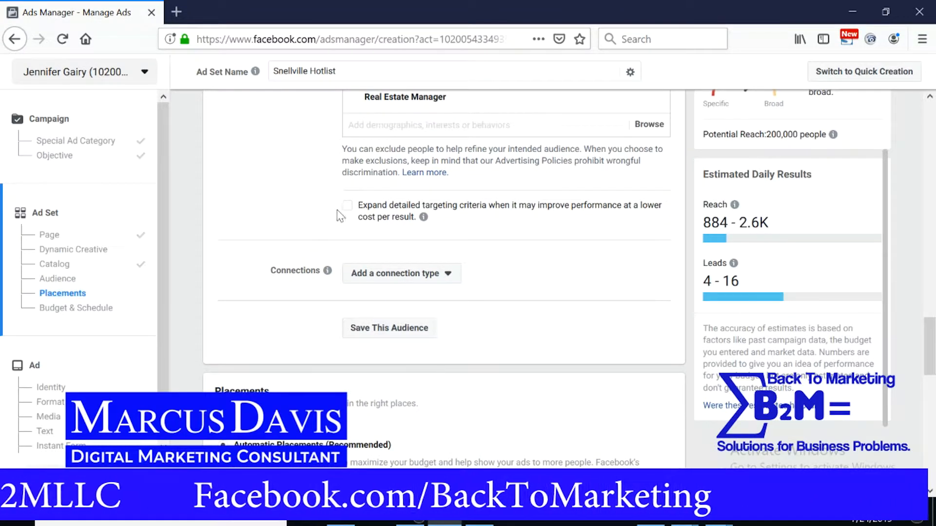
mouse_move(424, 219)
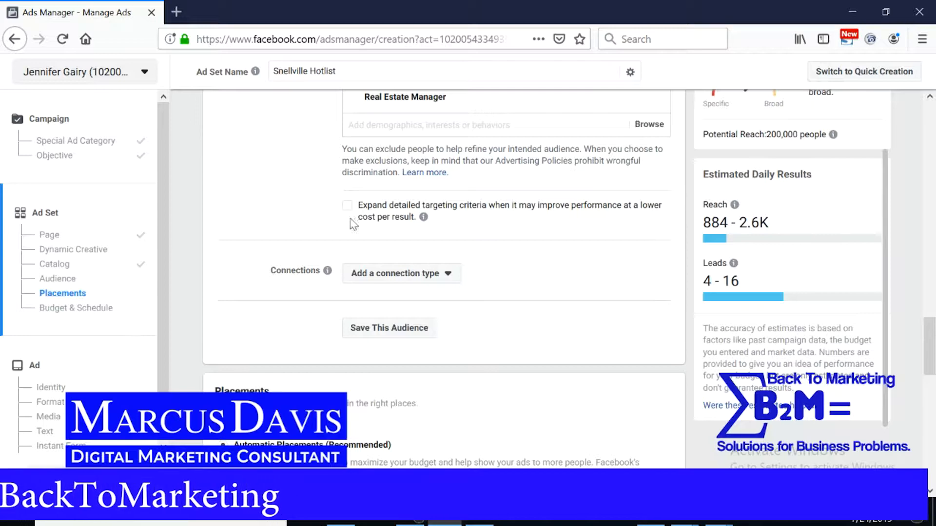
scroll(291, 195, down, 2)
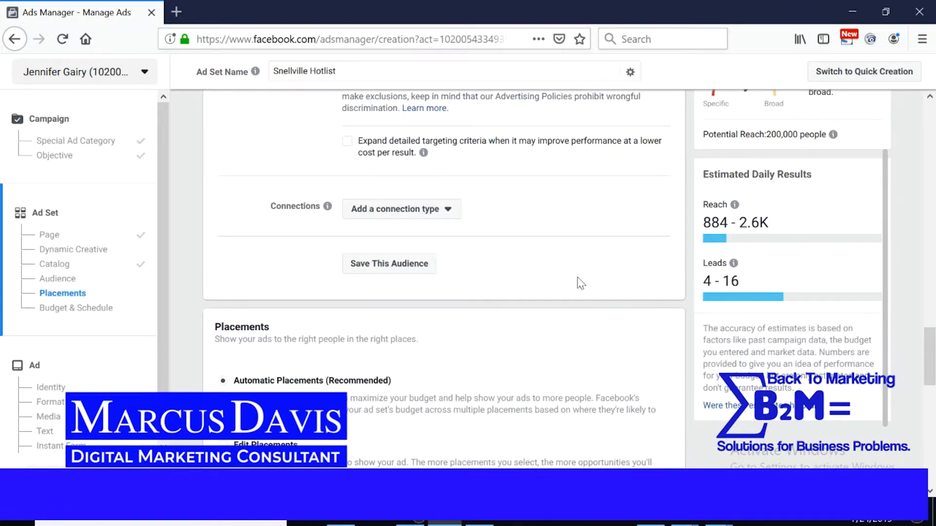
Step: Look through the connection types available for Facebook Pages, apps and events, and close the list without choosing one
scroll(581, 230, up, 1)
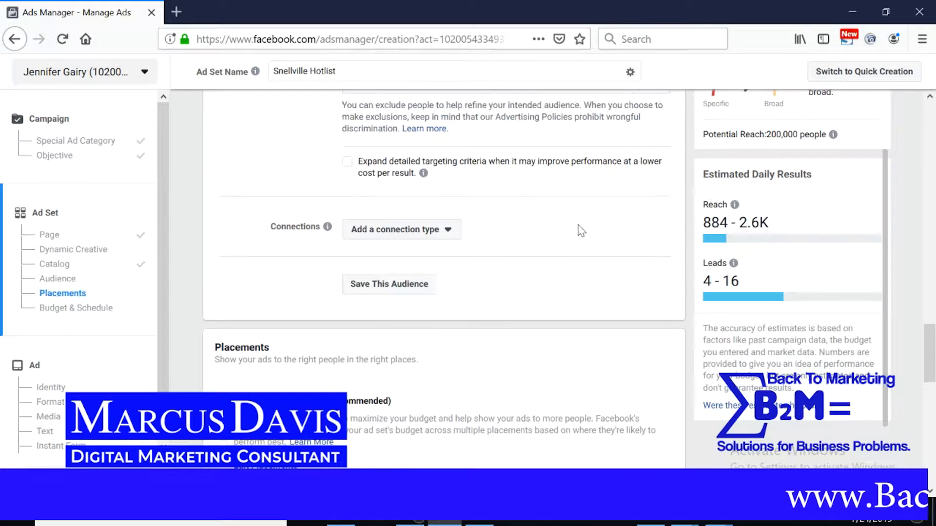
scroll(581, 230, up, 3)
scroll(574, 245, down, 2)
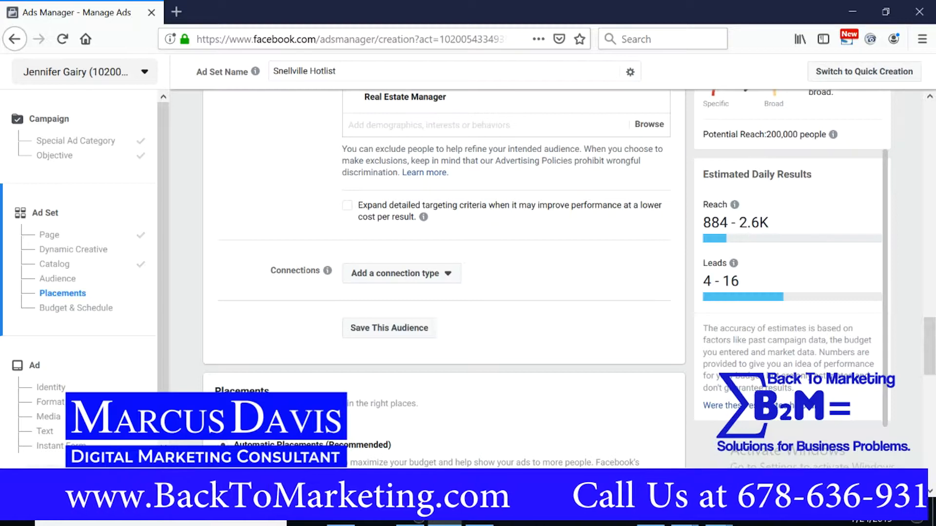
click(446, 274)
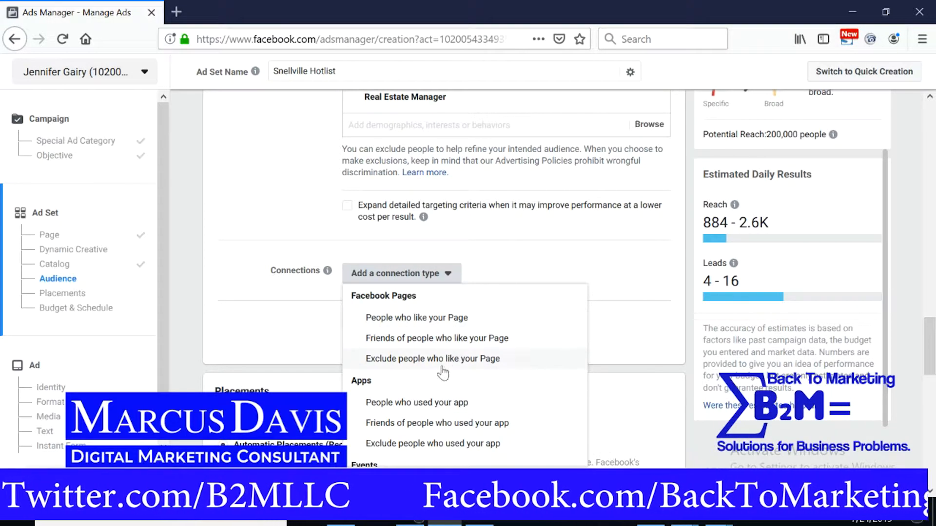
click(534, 267)
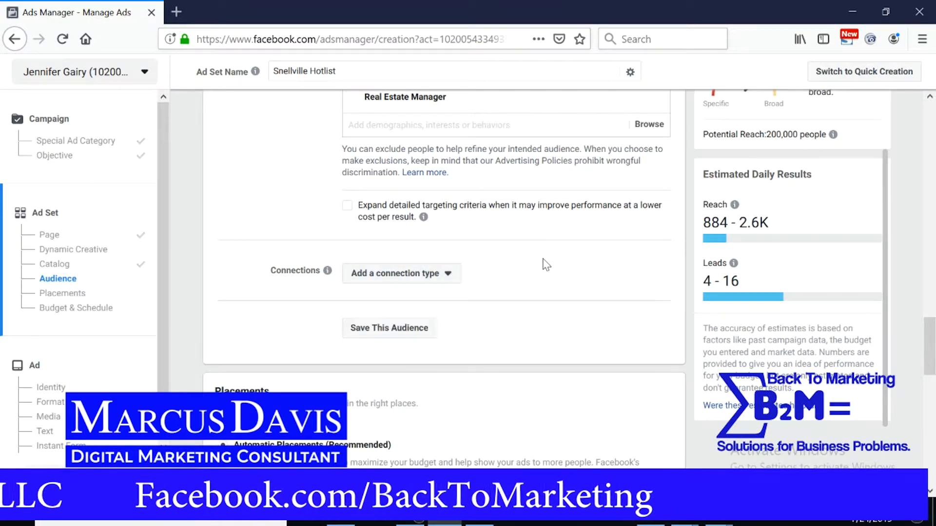
Step: Save the current audience under the name "3 Cities Test in Gwinnett County"
scroll(176, 291, up, 3)
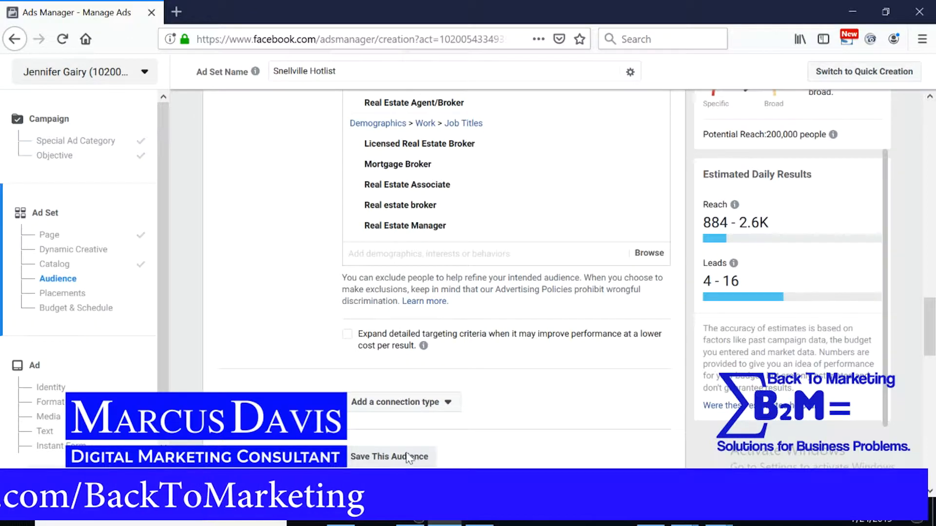
scroll(429, 448, down, 1)
scroll(328, 341, up, 4)
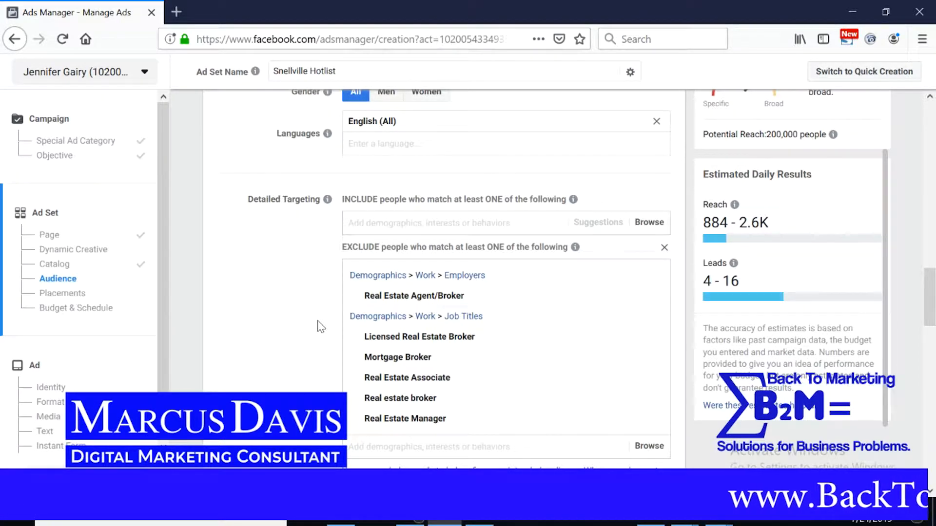
scroll(317, 325, down, 3)
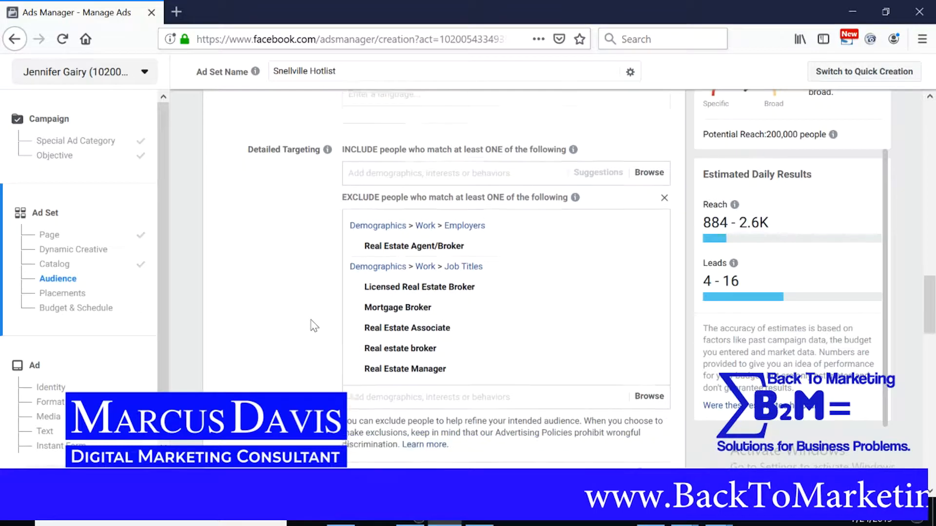
scroll(445, 369, down, 1)
click(410, 395)
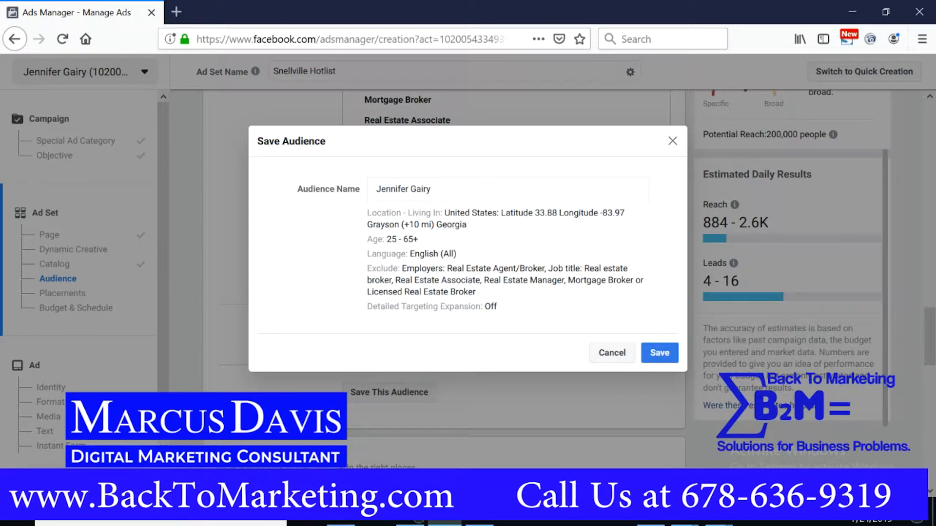
drag(453, 188, 379, 189)
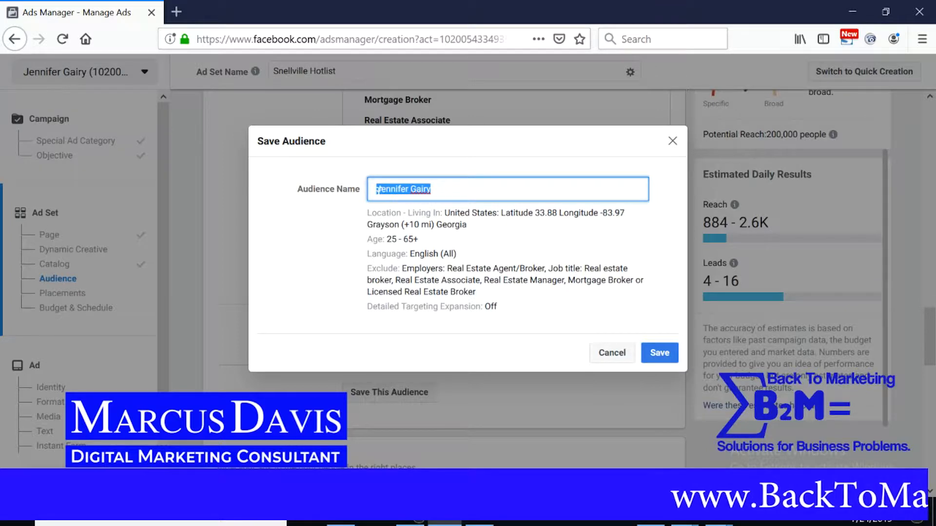
text(S)
text( Cities Test in Gwinnett County)
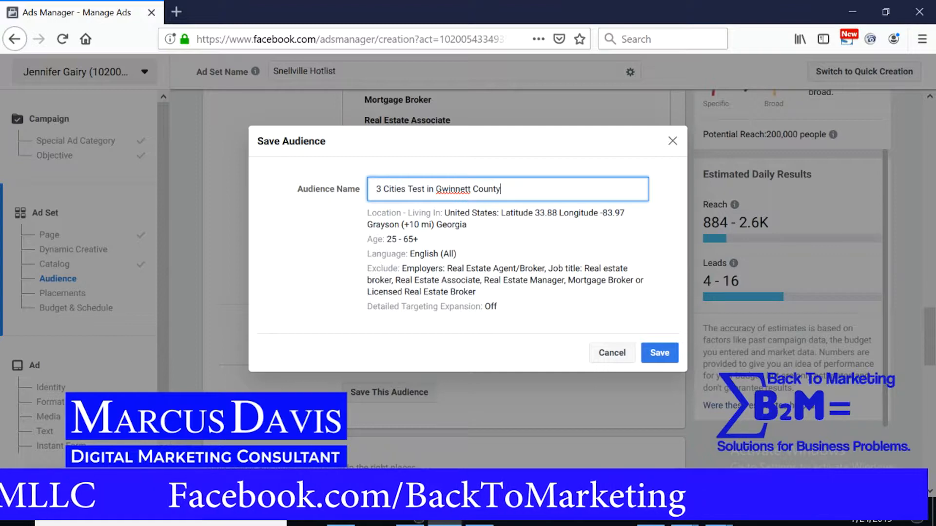
click(654, 352)
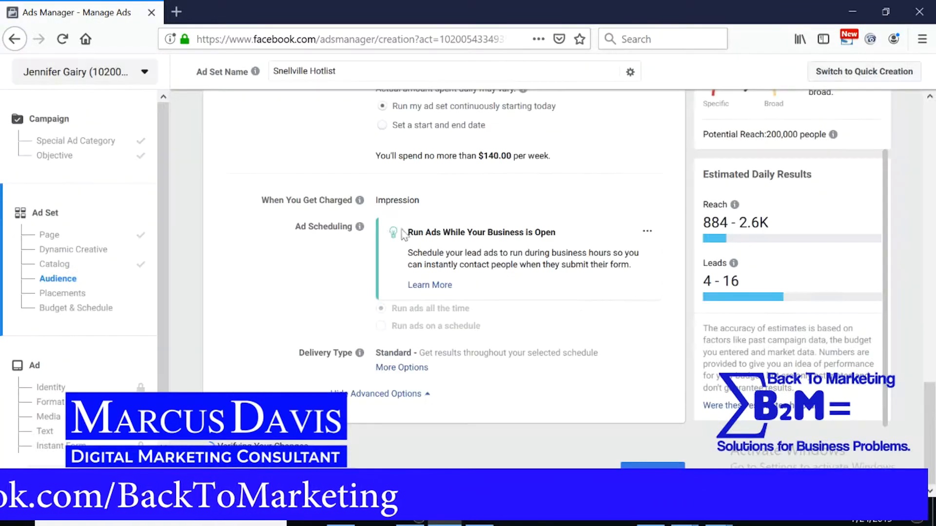
Step: Open the saved 3 Cities Test in Gwinnett County audience for editing and examine its 10-mile location radius on the map
scroll(531, 300, up, 12)
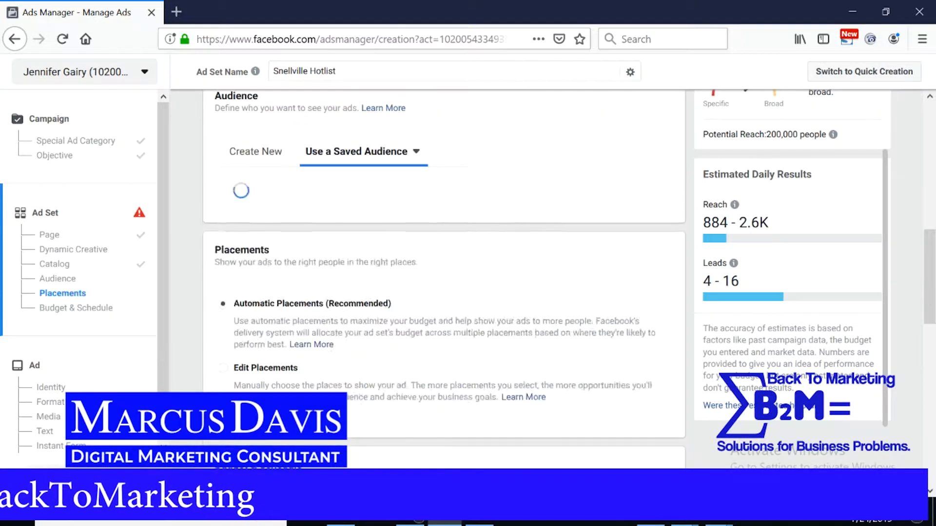
scroll(532, 295, down, 5)
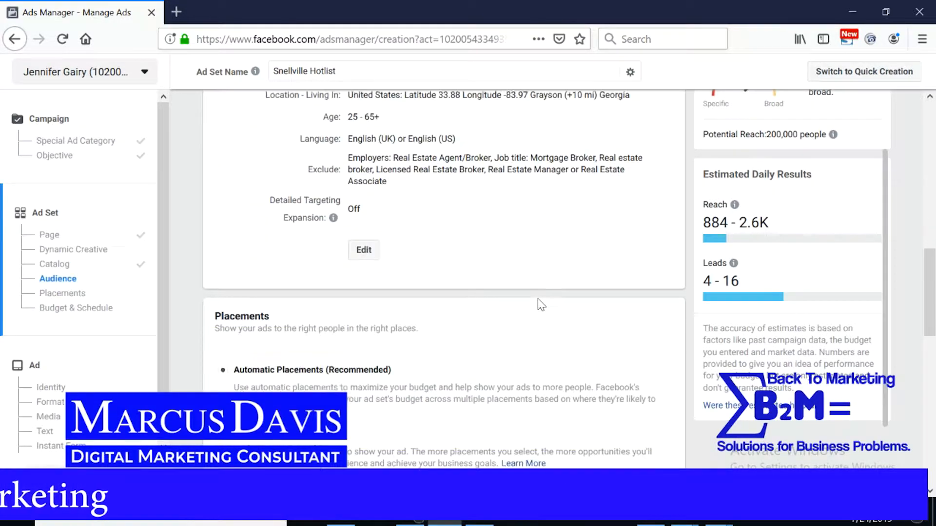
scroll(540, 277, up, 2)
click(372, 312)
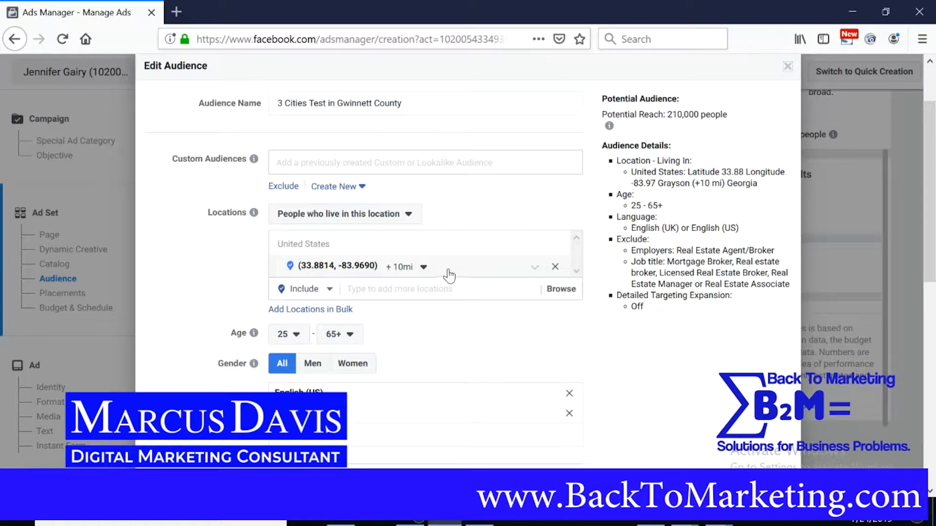
scroll(449, 259, down, 3)
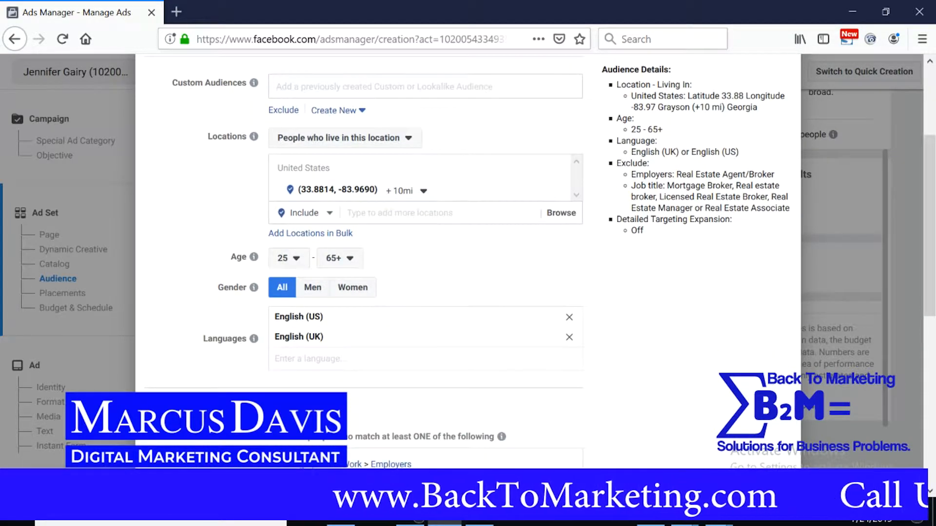
click(429, 213)
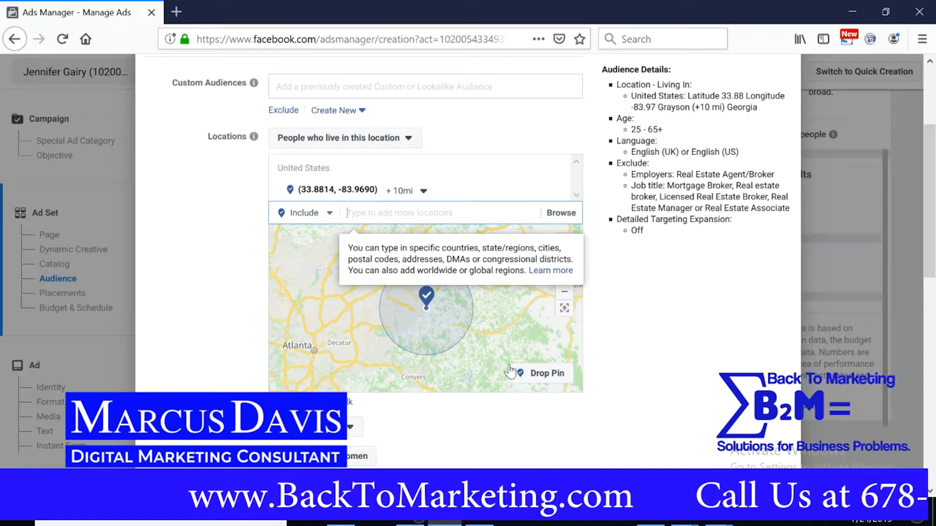
click(426, 299)
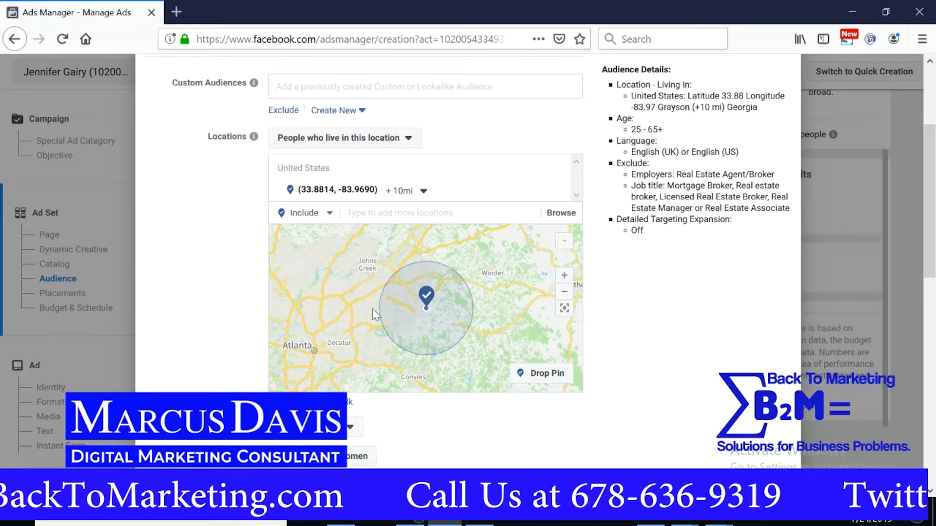
scroll(374, 311, down, 1)
scroll(489, 324, up, 1)
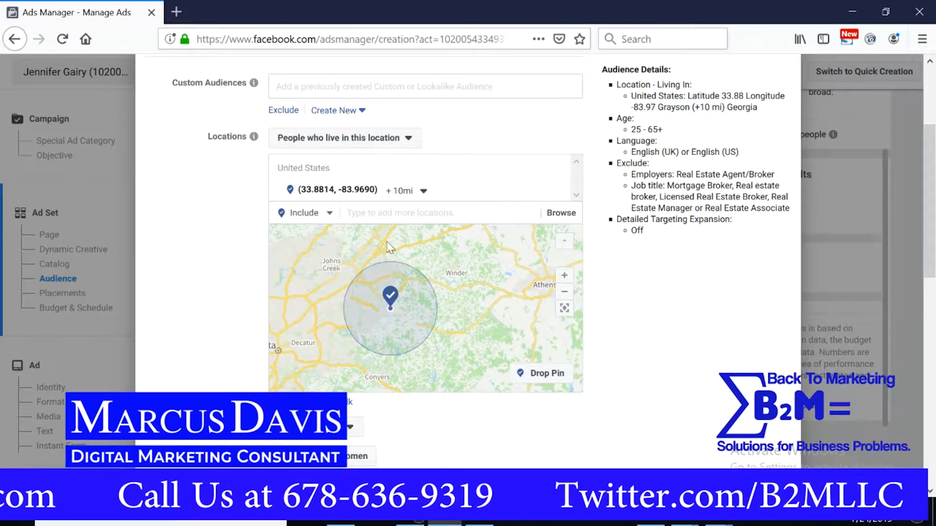
Step: Review the languages and excluded real estate employers and job titles, and close the audience editor without changing anything
scroll(234, 310, down, 5)
scroll(237, 309, down, 4)
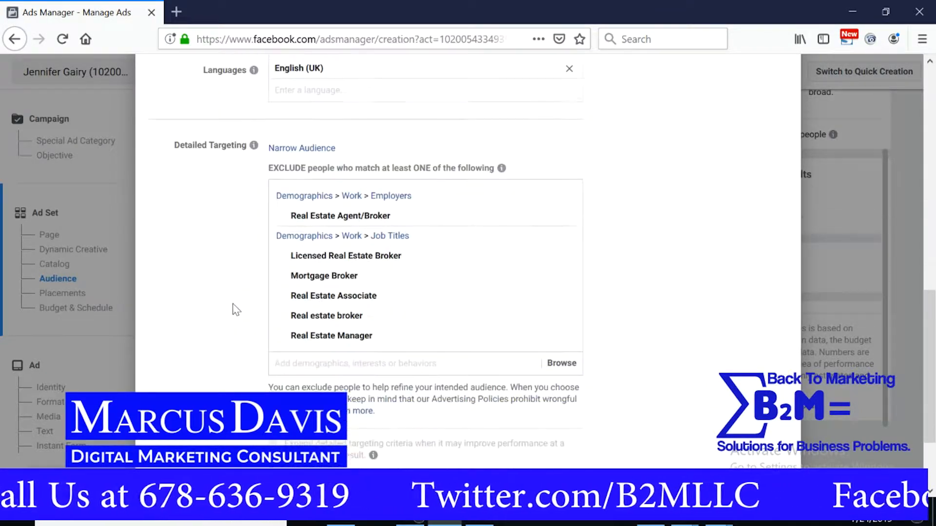
scroll(229, 304, up, 12)
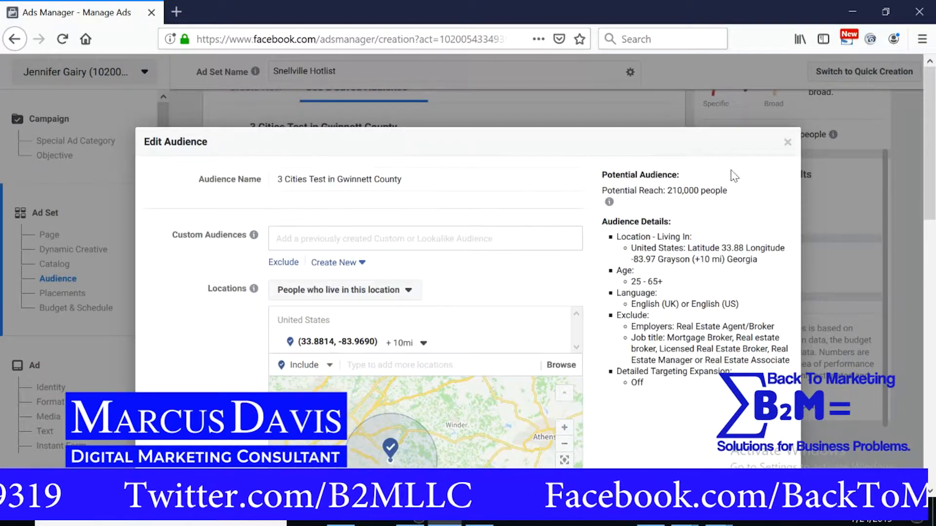
click(788, 143)
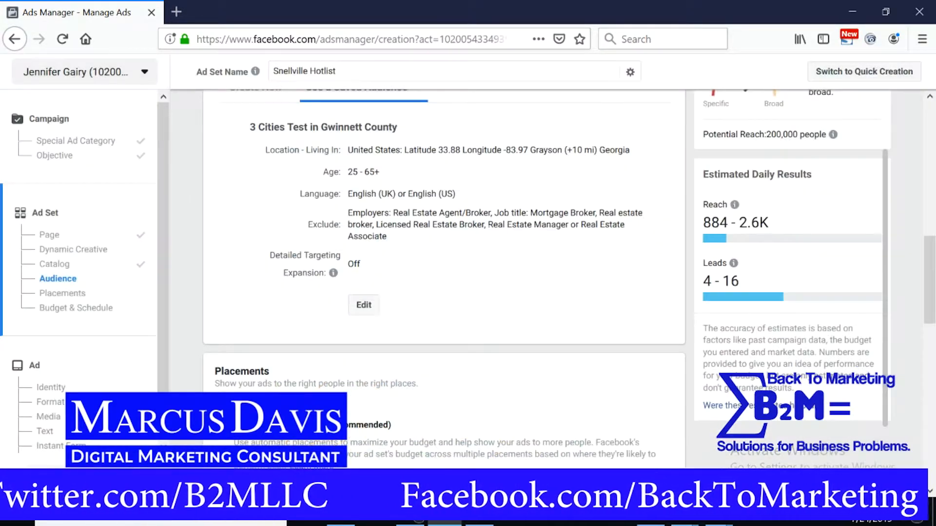
Step: Review the saved audience's summary in the ad set and the placement options below it
scroll(516, 258, down, 4)
scroll(503, 248, up, 6)
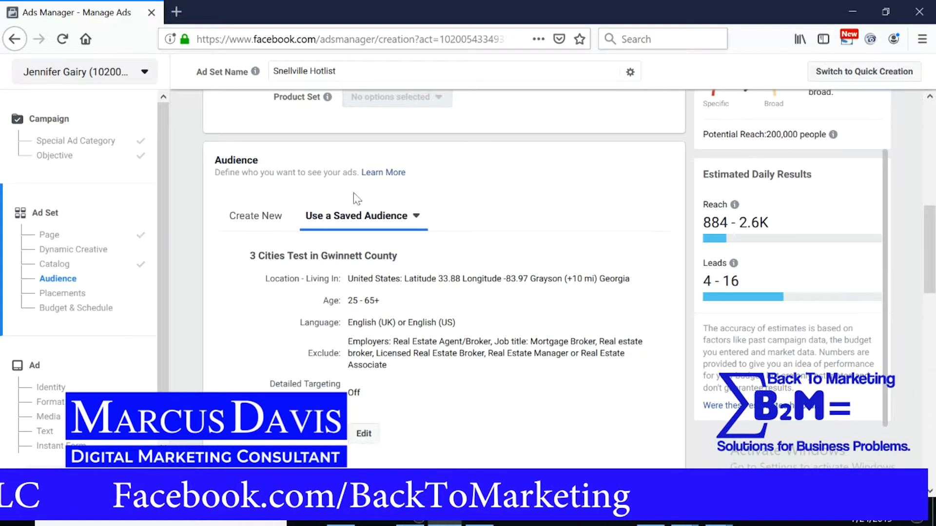
scroll(392, 281, down, 5)
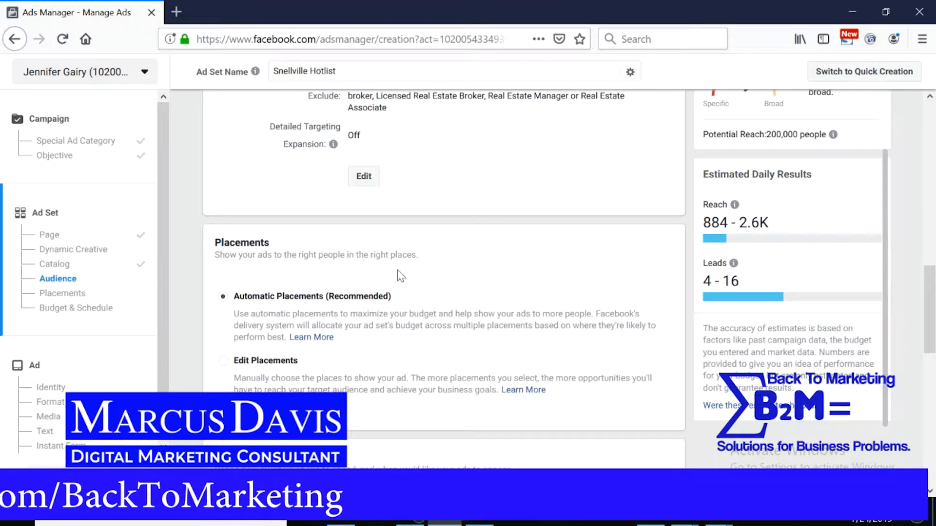
scroll(394, 273, up, 1)
scroll(424, 234, up, 2)
scroll(439, 254, down, 2)
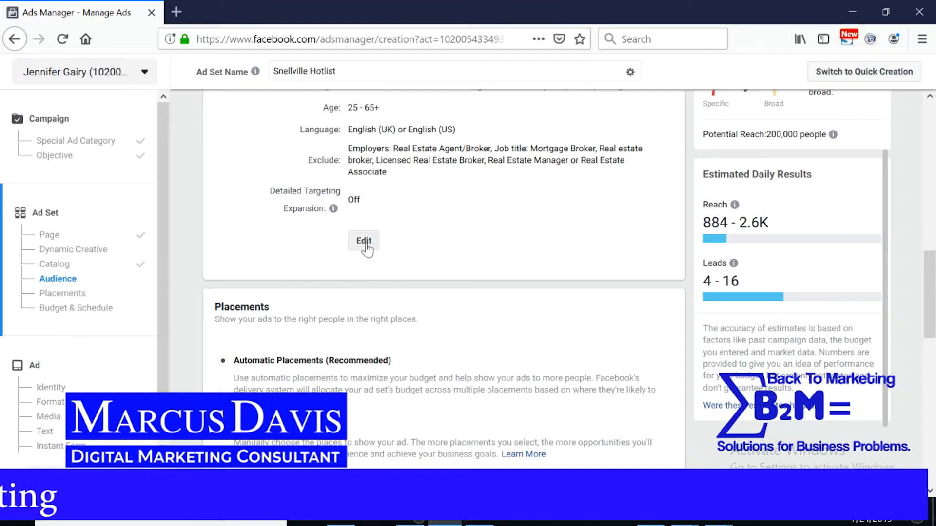
scroll(480, 274, down, 1)
scroll(480, 274, down, 2)
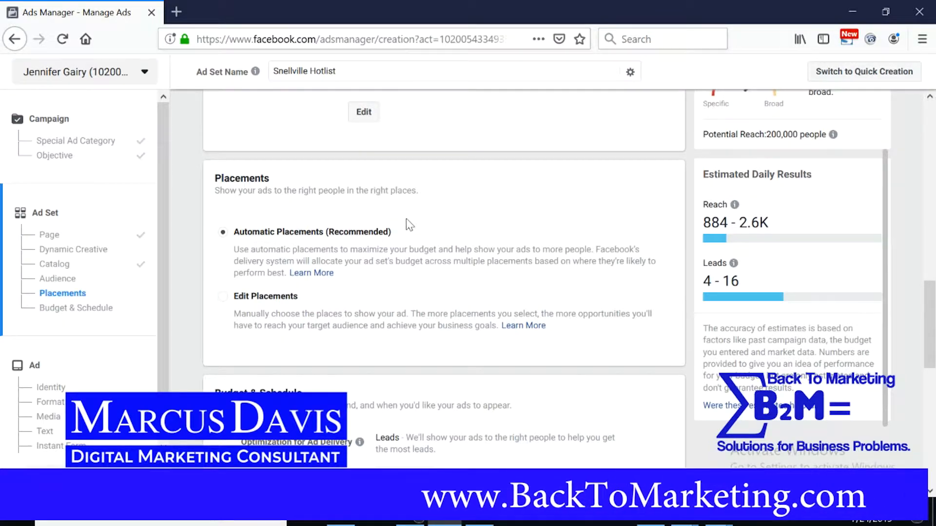
Step: Switch the ad set from automatic placements to Edit Placements so they can be chosen manually
scroll(409, 225, down, 3)
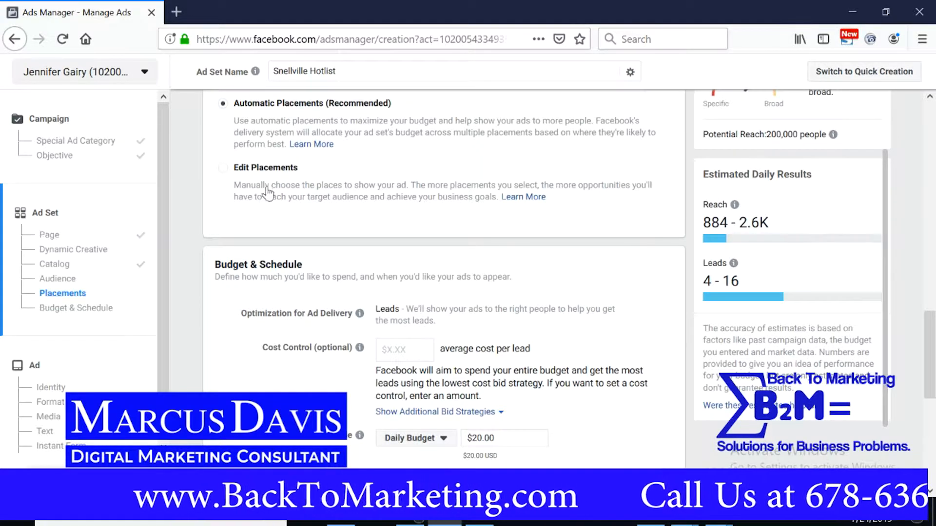
scroll(268, 192, up, 2)
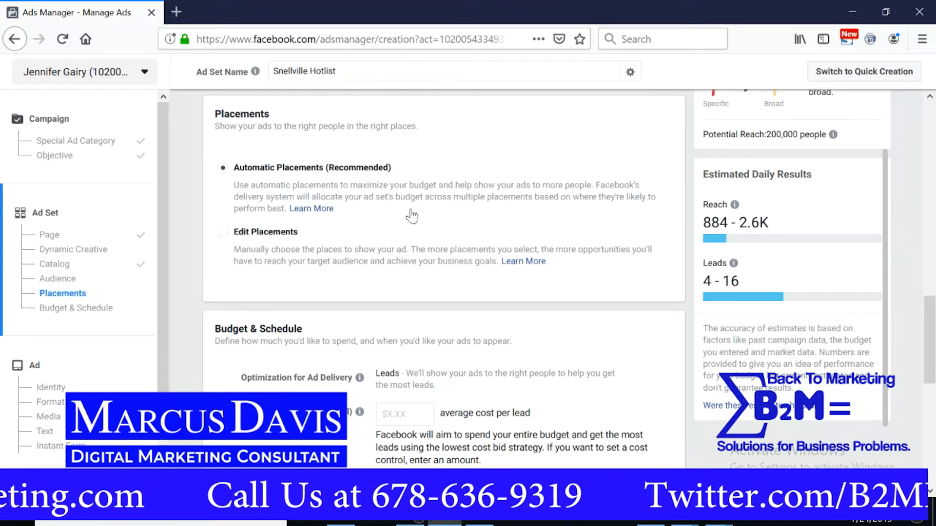
click(225, 233)
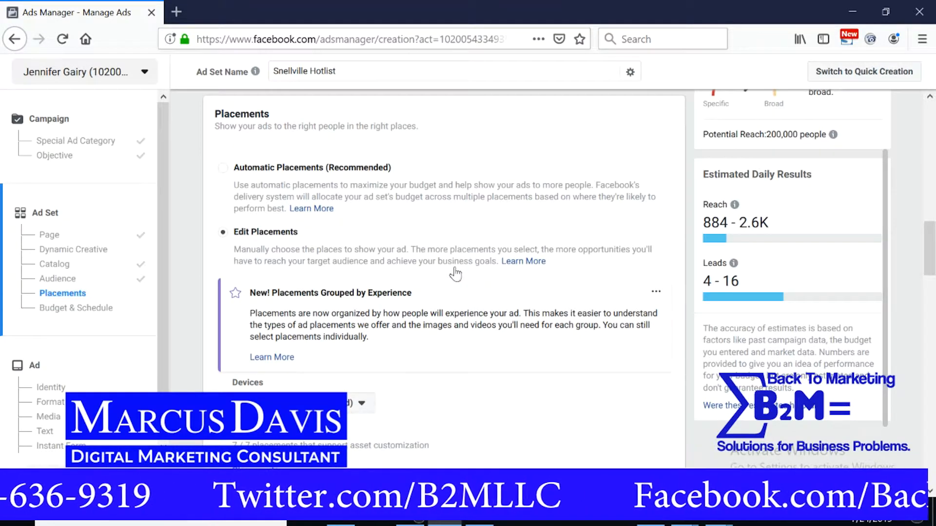
Step: Examine which placements are selected or unavailable under Feeds, Stories, In-Stream, Messages, Contextual Spaces, and Apps and Sites
scroll(444, 241, down, 1)
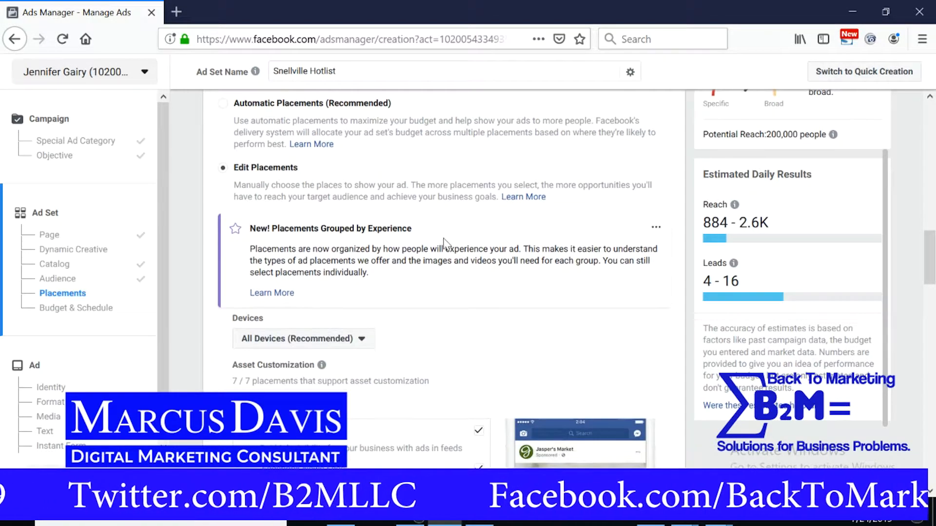
scroll(447, 240, down, 2)
scroll(447, 247, down, 2)
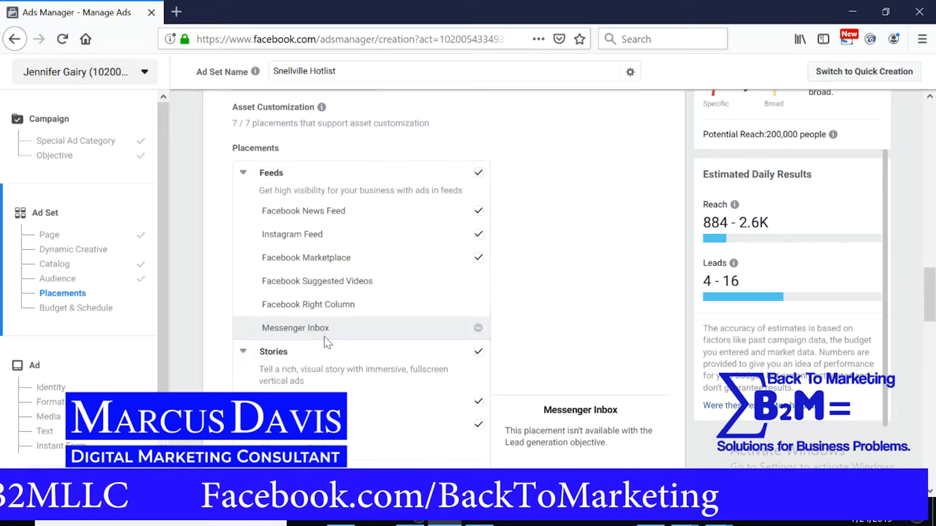
scroll(319, 345, down, 2)
scroll(320, 383, down, 3)
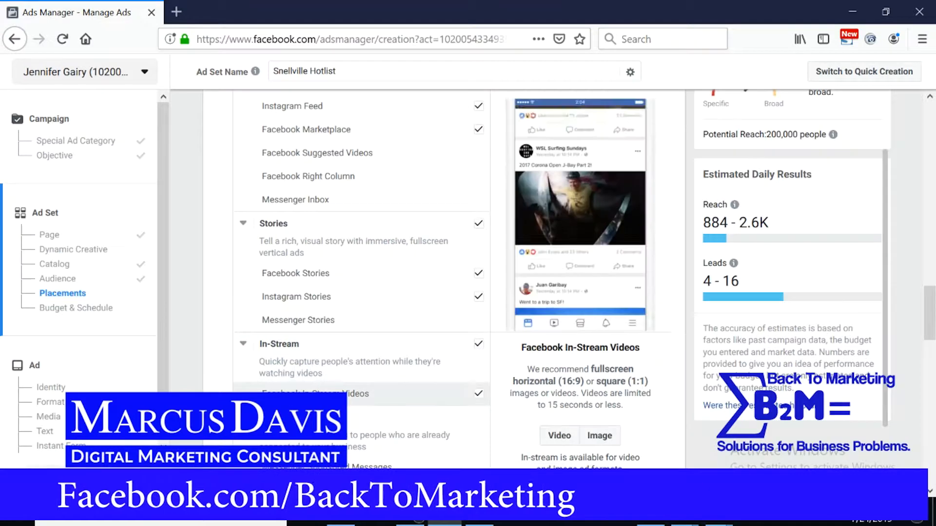
scroll(329, 358, down, 3)
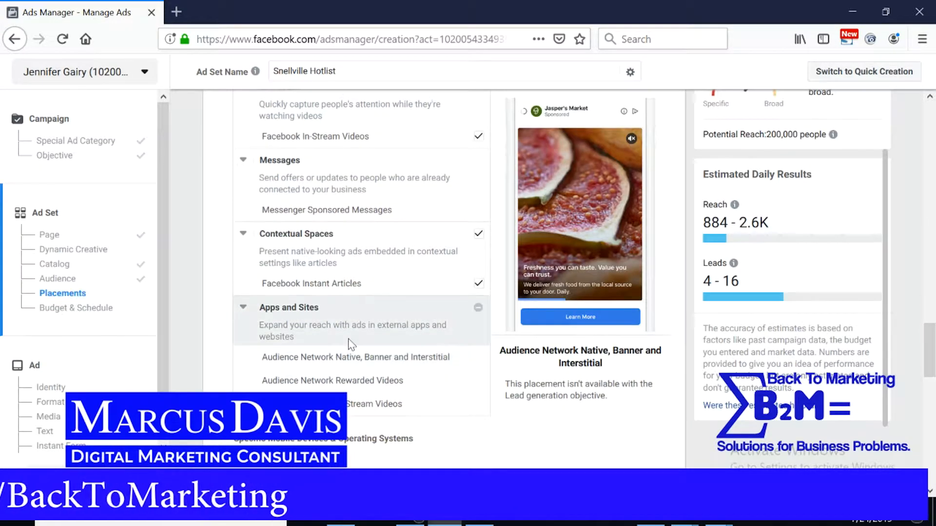
scroll(347, 336, up, 7)
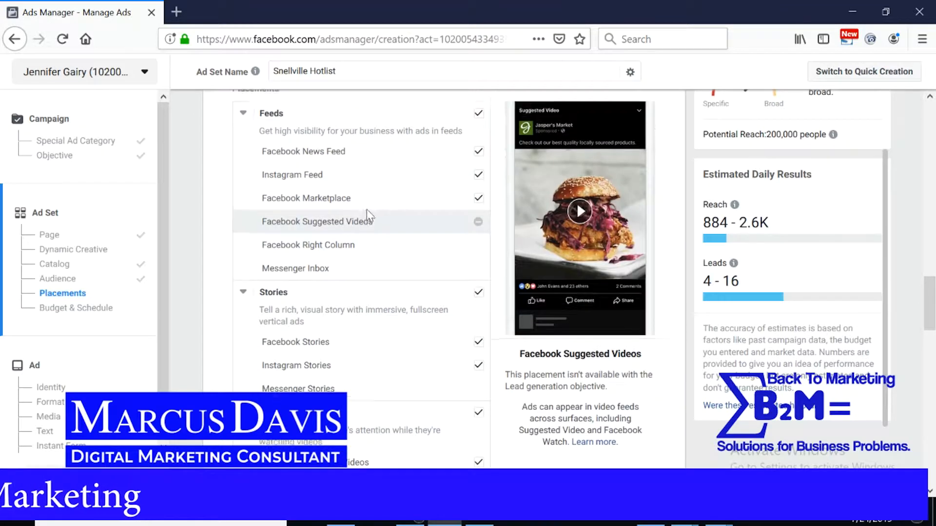
scroll(367, 210, up, 1)
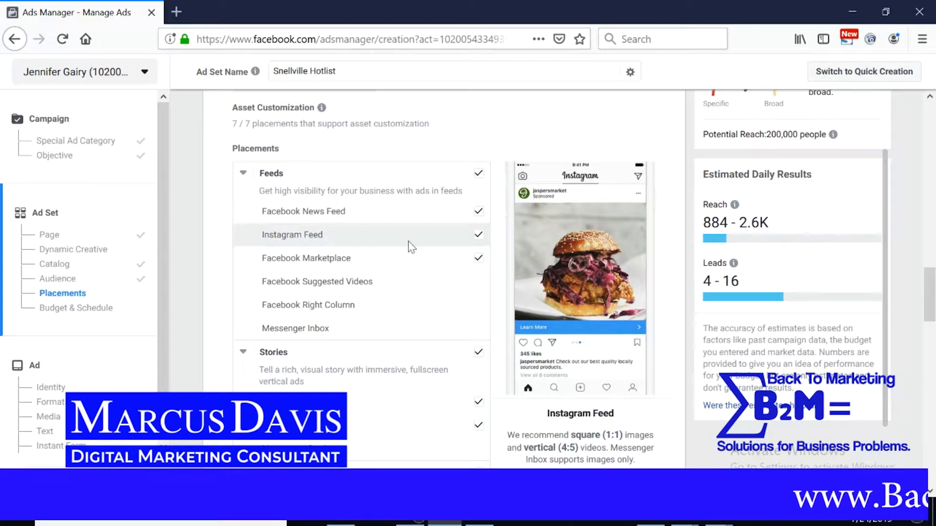
scroll(293, 273, down, 1)
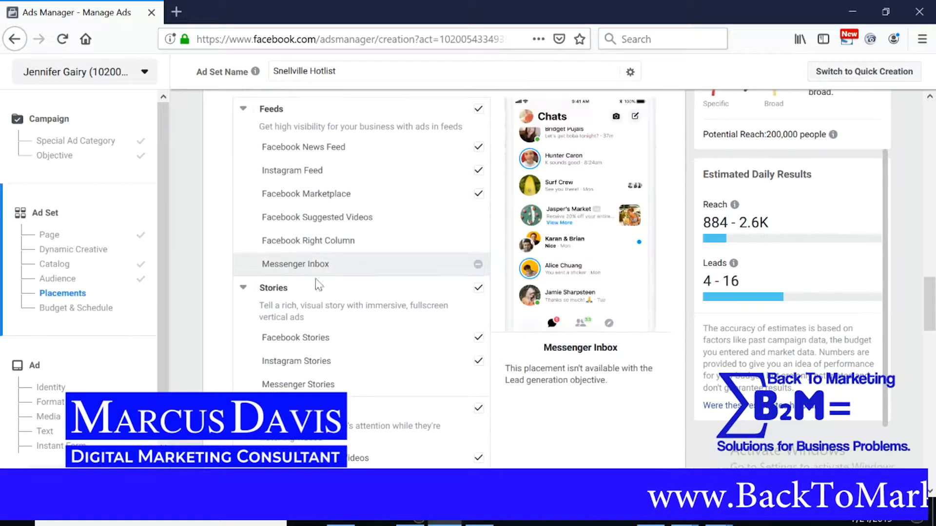
scroll(323, 347, down, 3)
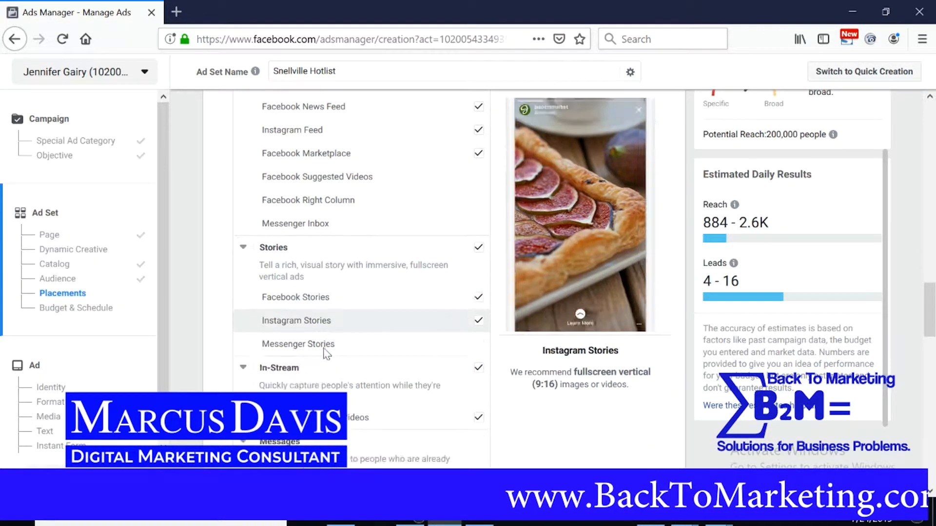
scroll(323, 339, down, 1)
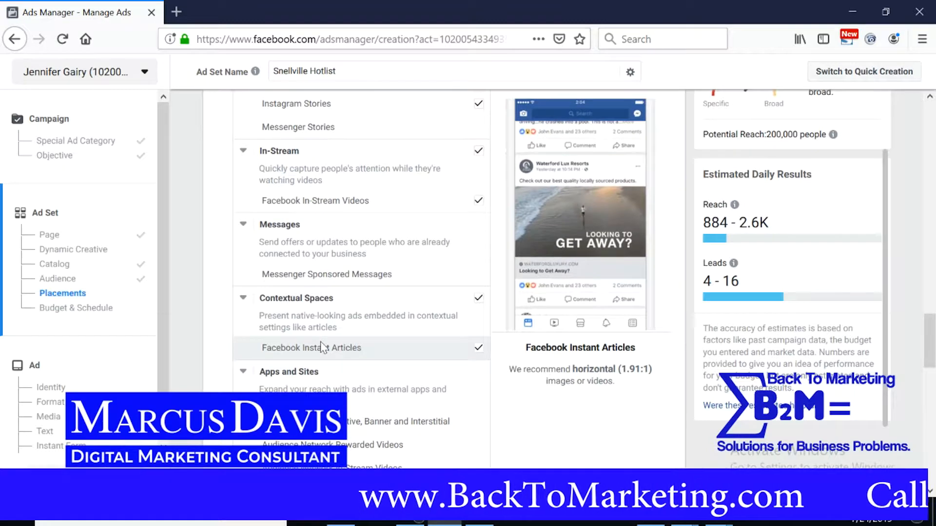
Step: Deselect the entire Feeds placement group and select it again
scroll(412, 165, up, 5)
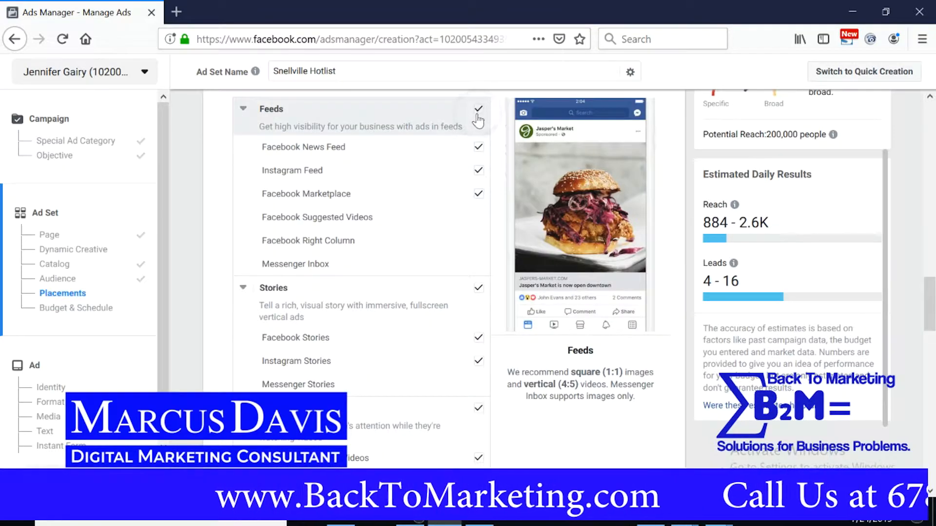
click(479, 109)
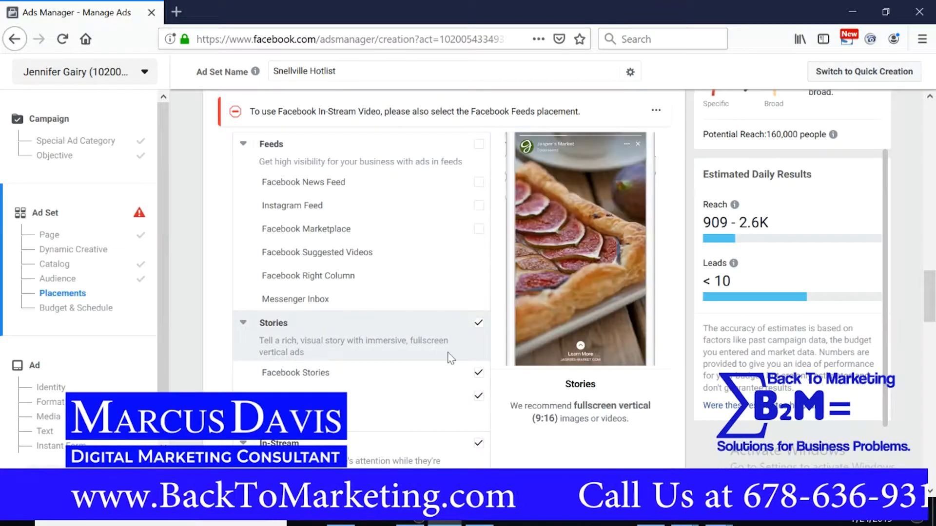
click(477, 151)
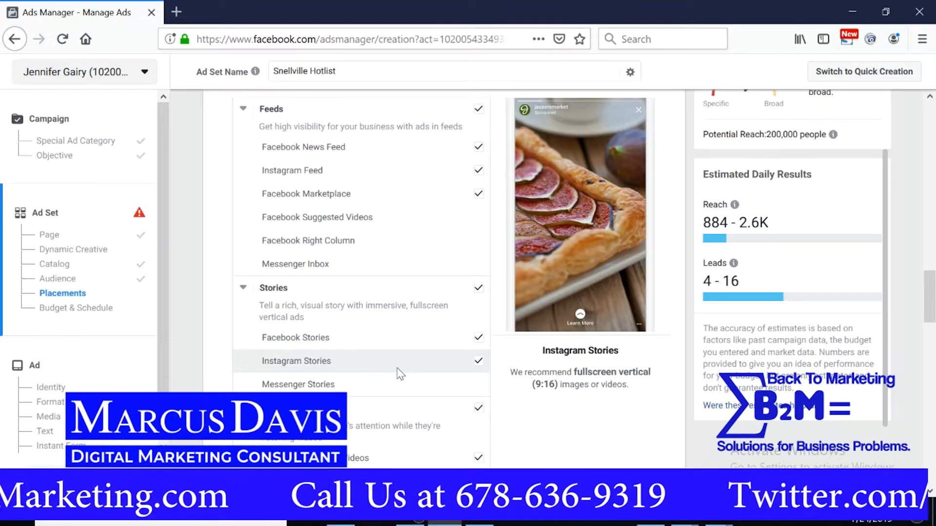
Step: Switch the ad set's placements back to Automatic Placements (Recommended)
scroll(400, 373, down, 3)
scroll(397, 283, up, 8)
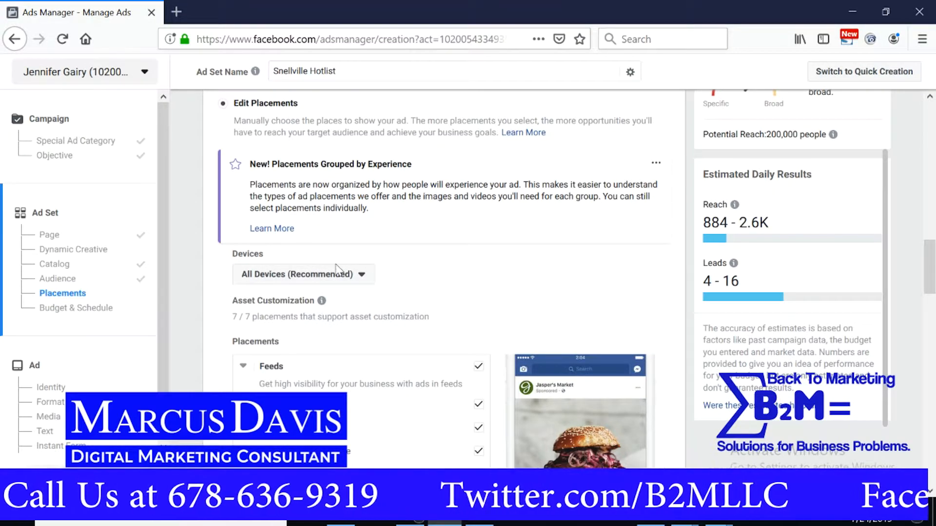
scroll(438, 278, up, 3)
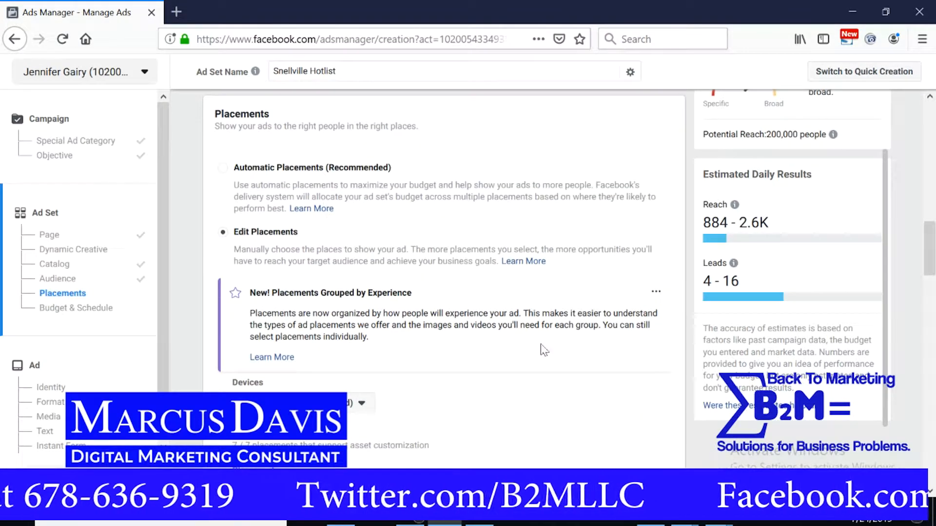
click(224, 169)
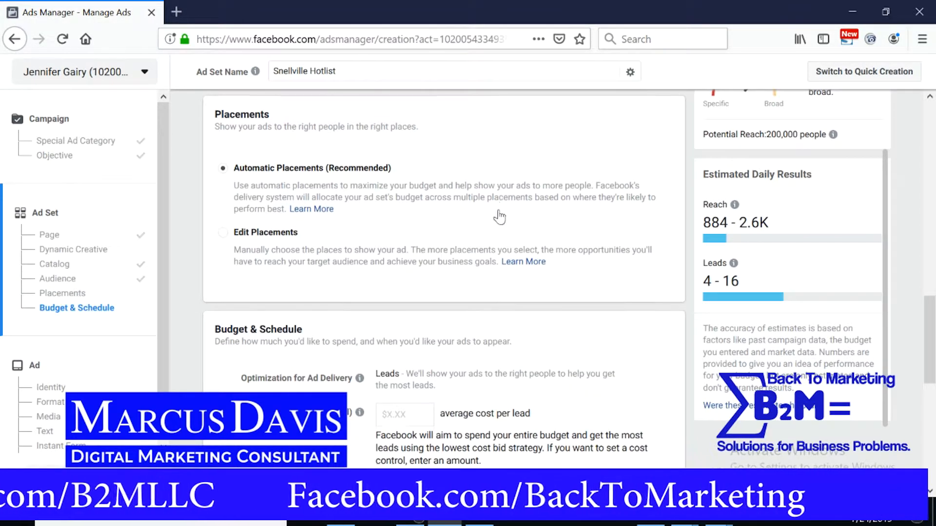
scroll(499, 215, up, 2)
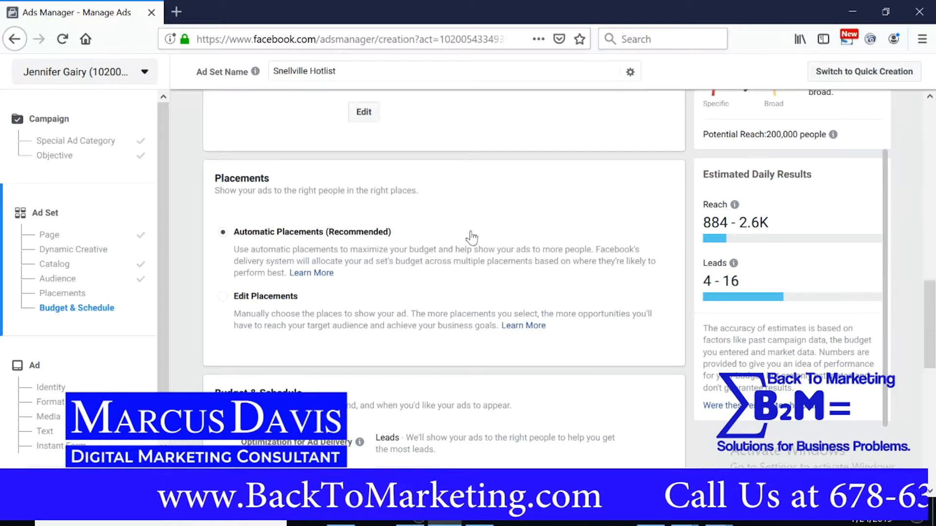
scroll(471, 238, down, 2)
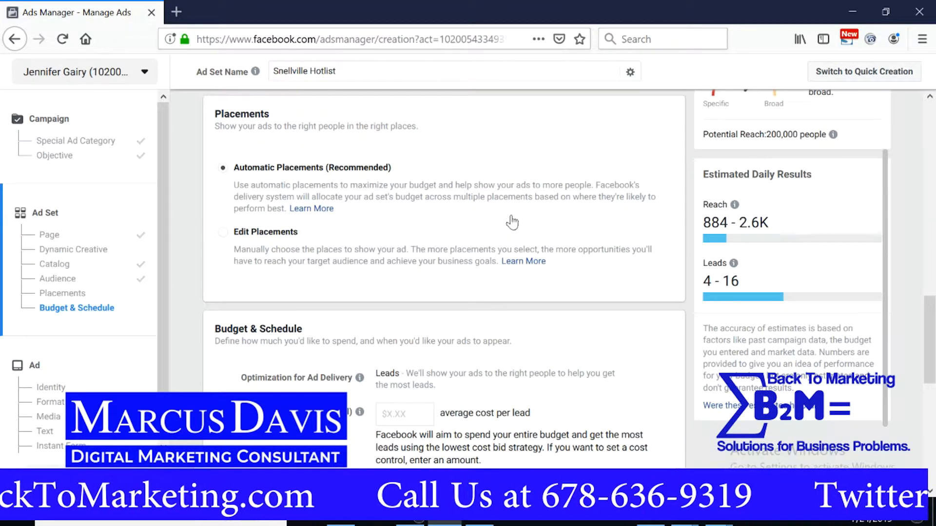
Step: Try Lifetime Budget as the ad set's budget type under Budget & Schedule, and return it to Daily Budget
scroll(520, 226, down, 4)
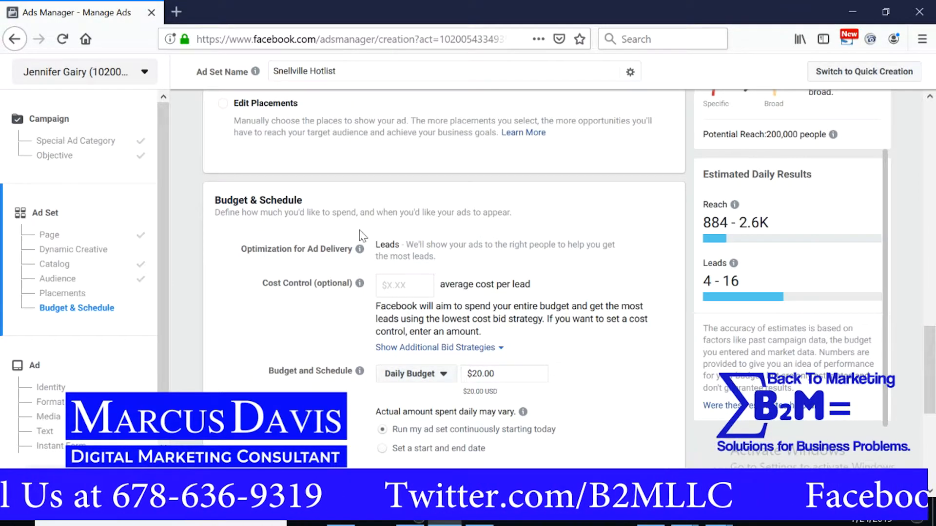
scroll(465, 212, down, 2)
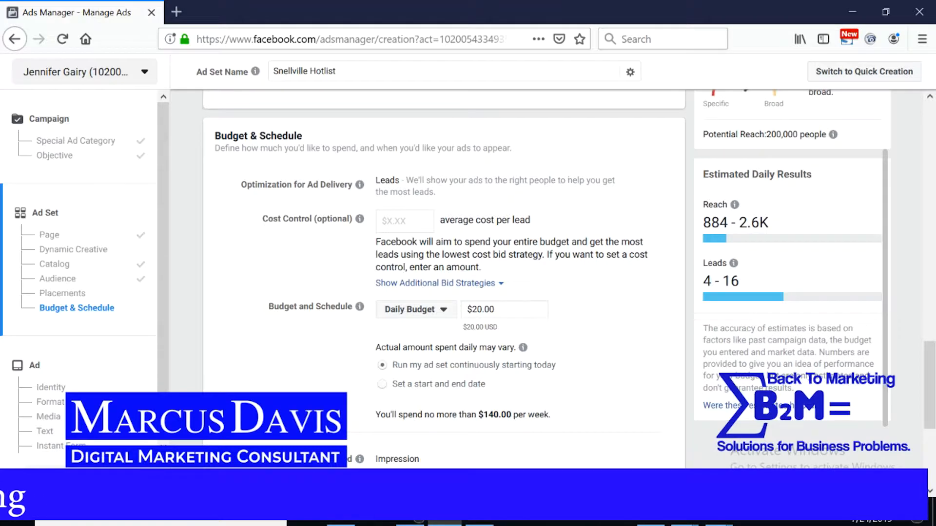
click(439, 311)
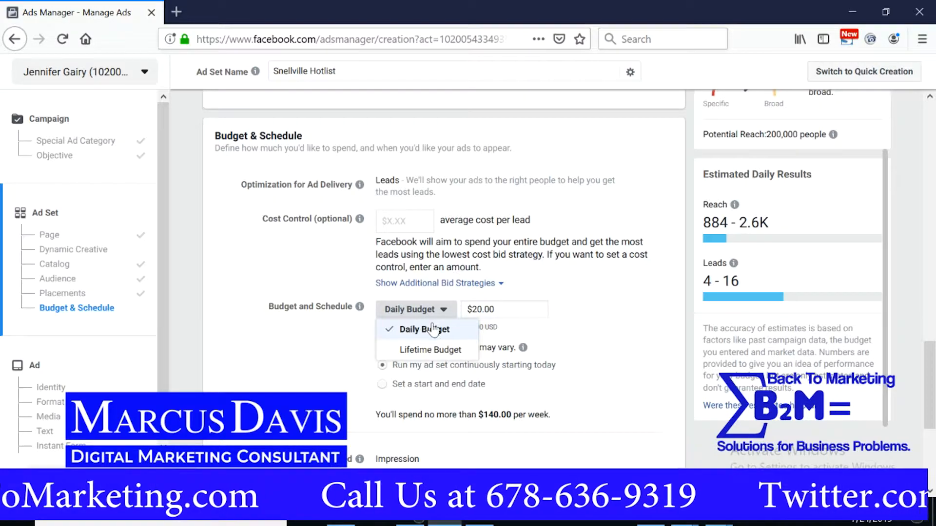
click(417, 351)
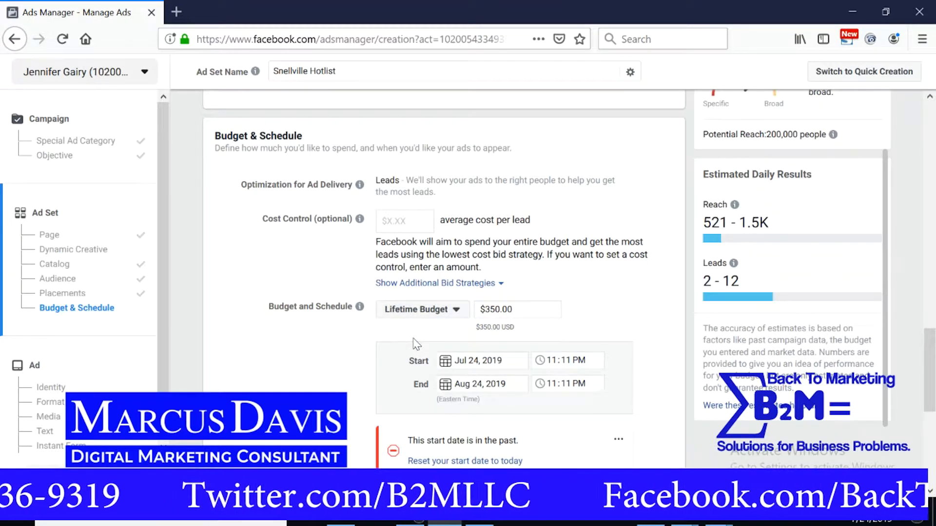
scroll(424, 344, down, 1)
scroll(438, 352, up, 1)
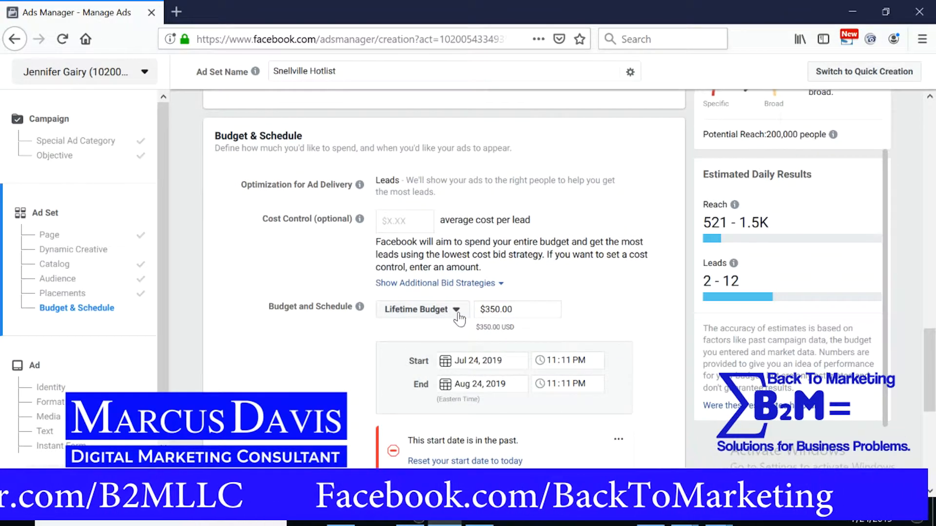
click(455, 308)
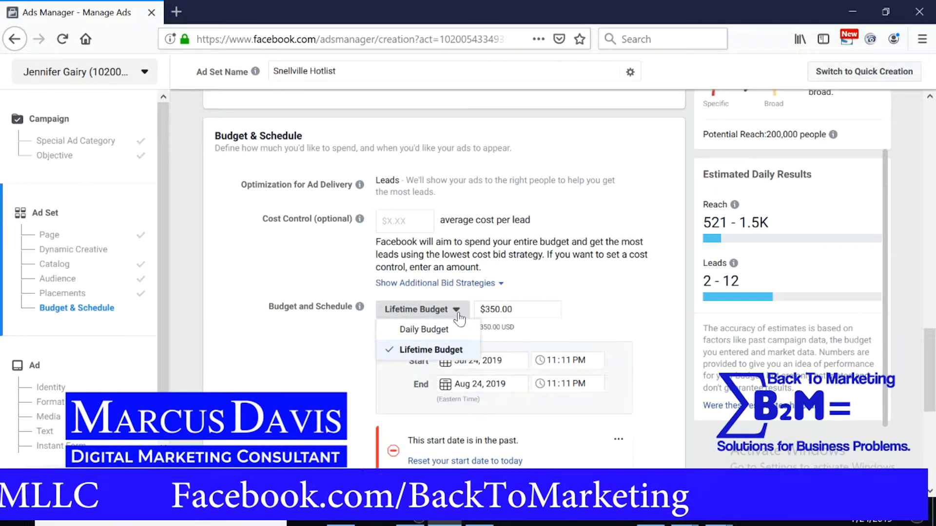
click(437, 331)
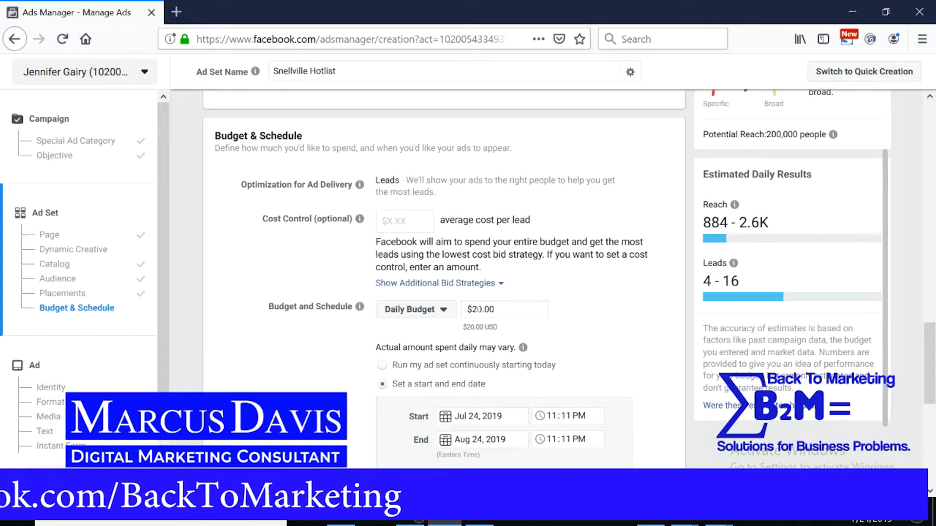
Step: Set the ad set's daily budget to $2.50
click(473, 309)
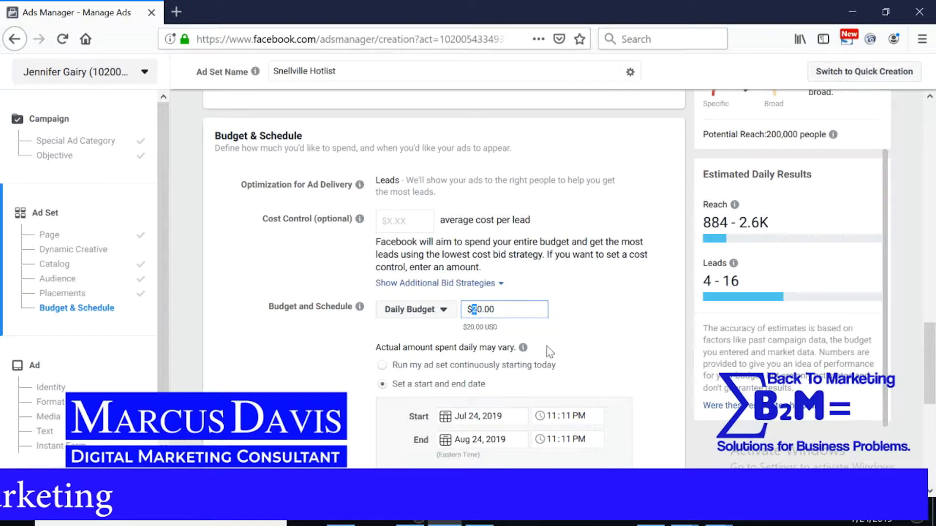
key(Delete)
key(Delete)
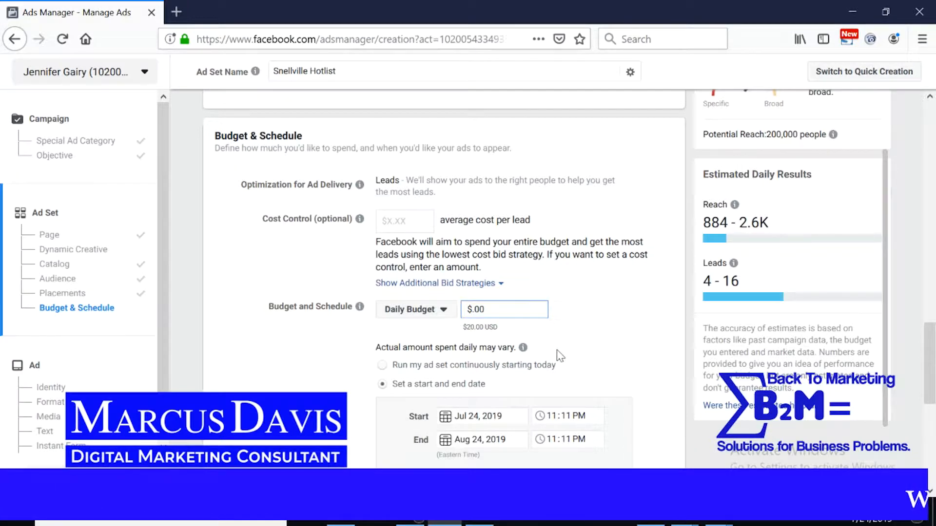
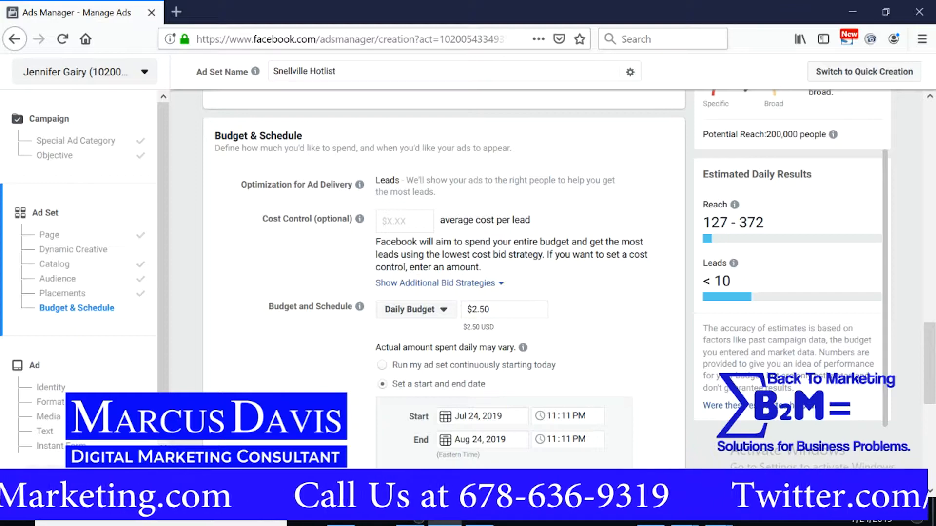
Step: Check the audience size, potential reach and estimated daily results against the chosen daily budget
mouse_move(734, 205)
scroll(832, 171, up, 2)
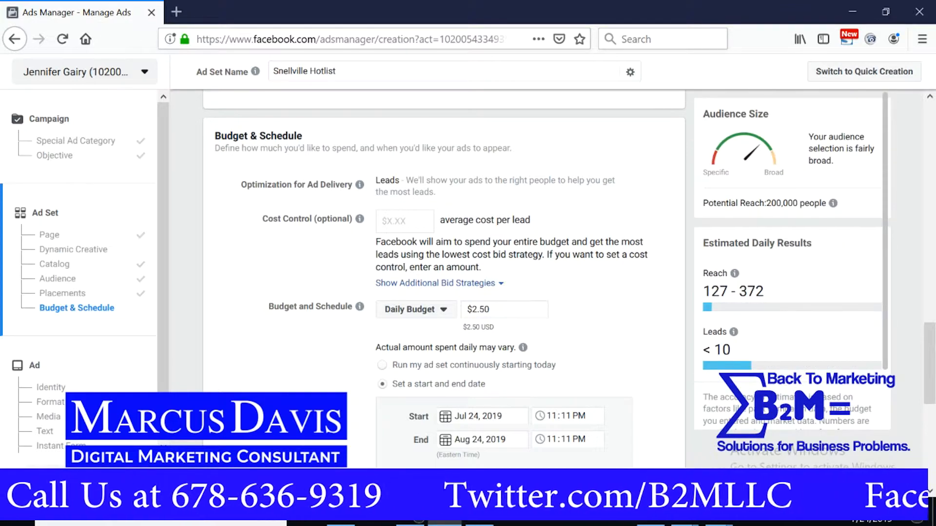
scroll(769, 224, down, 2)
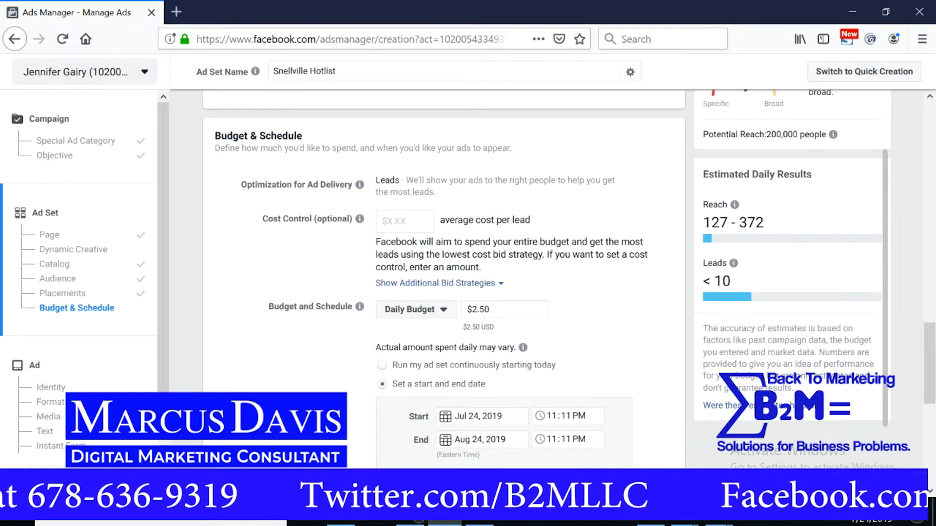
scroll(749, 160, up, 2)
mouse_move(834, 207)
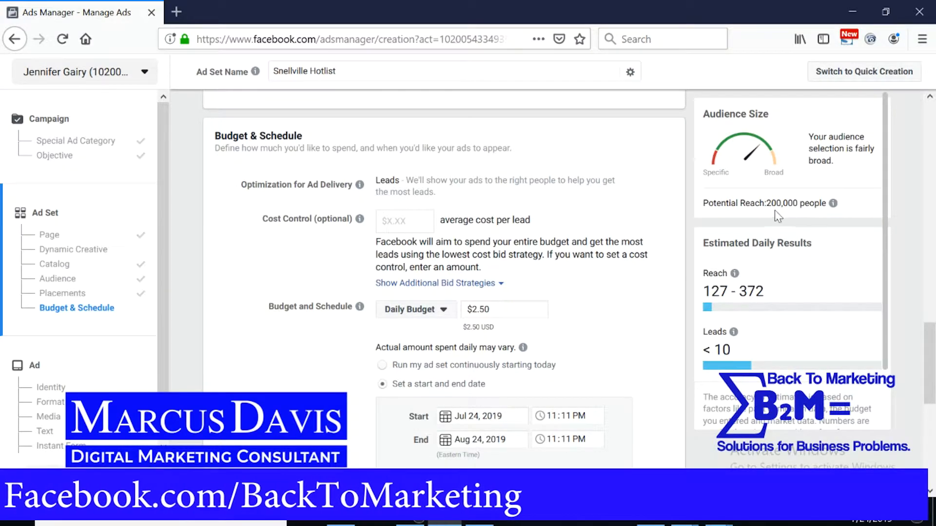
scroll(772, 265, down, 2)
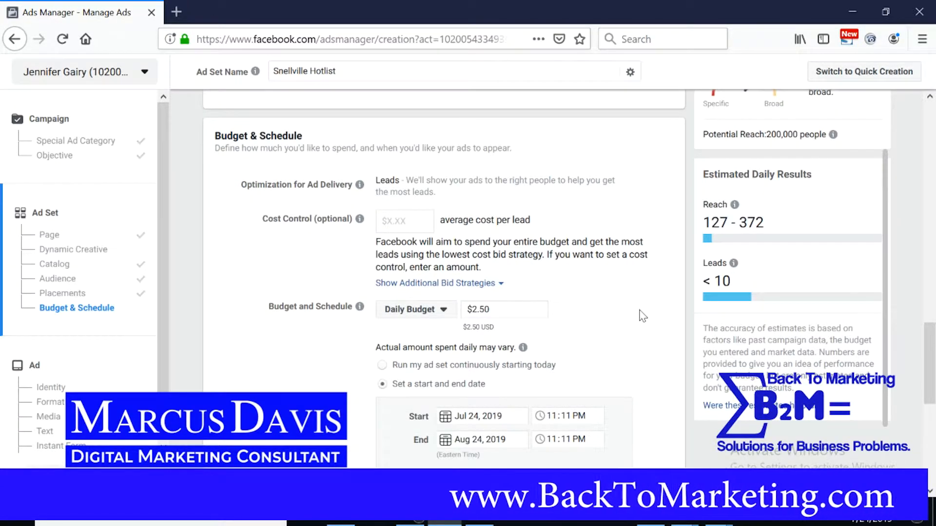
Step: Schedule the ad set to run continuously starting today instead of between a start and end date
scroll(648, 298, down, 3)
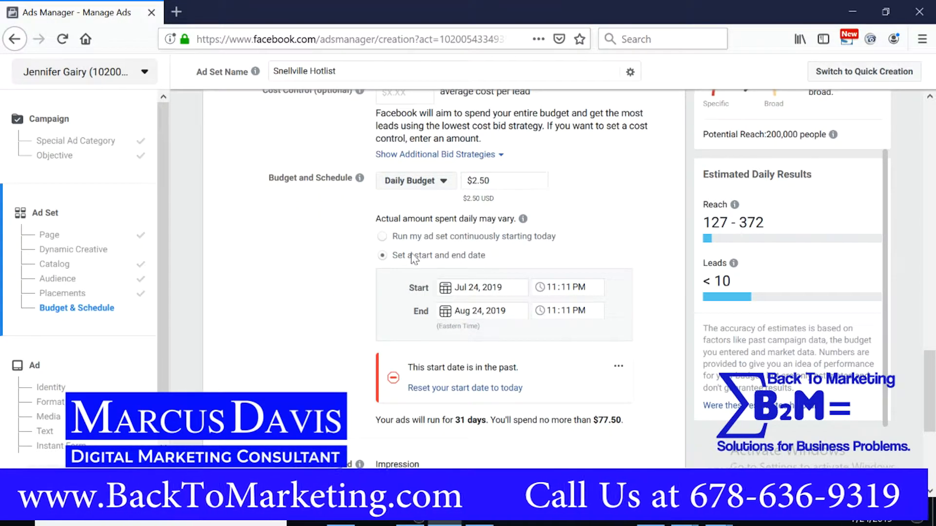
click(383, 237)
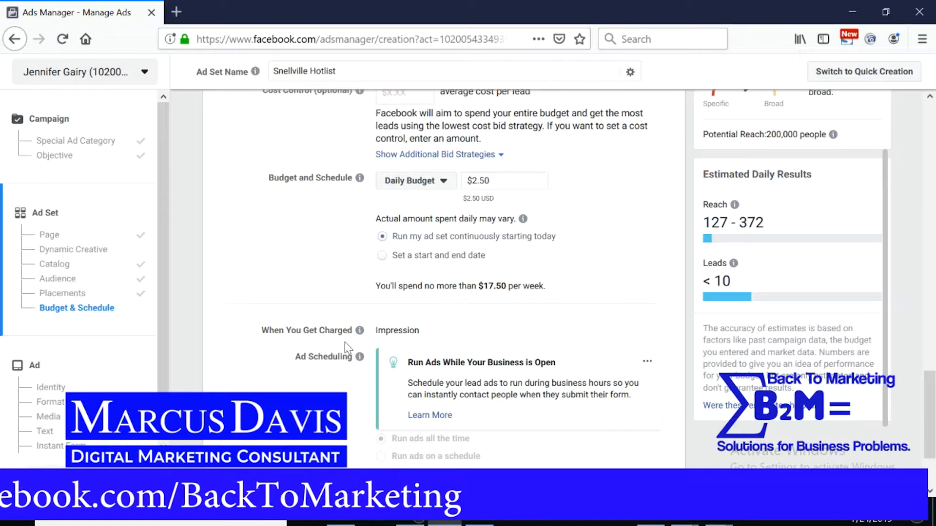
scroll(568, 265, down, 2)
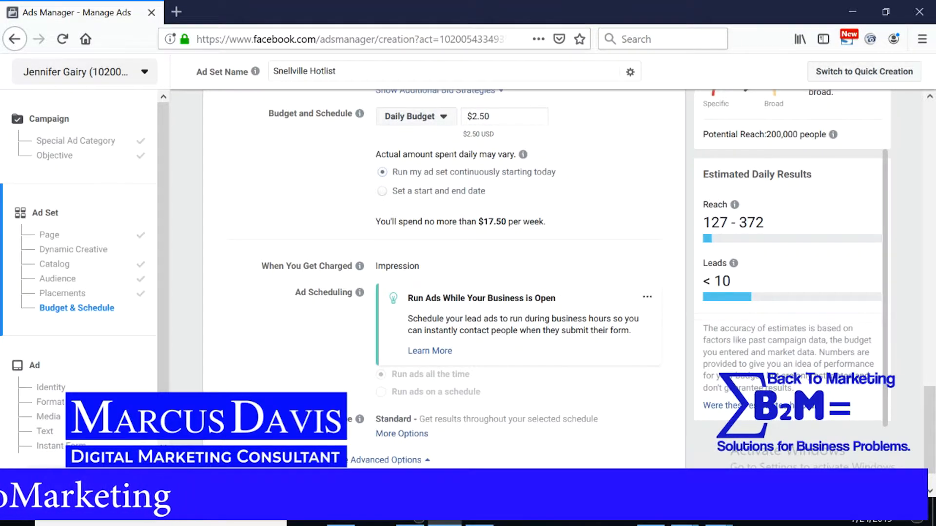
scroll(652, 217, down, 1)
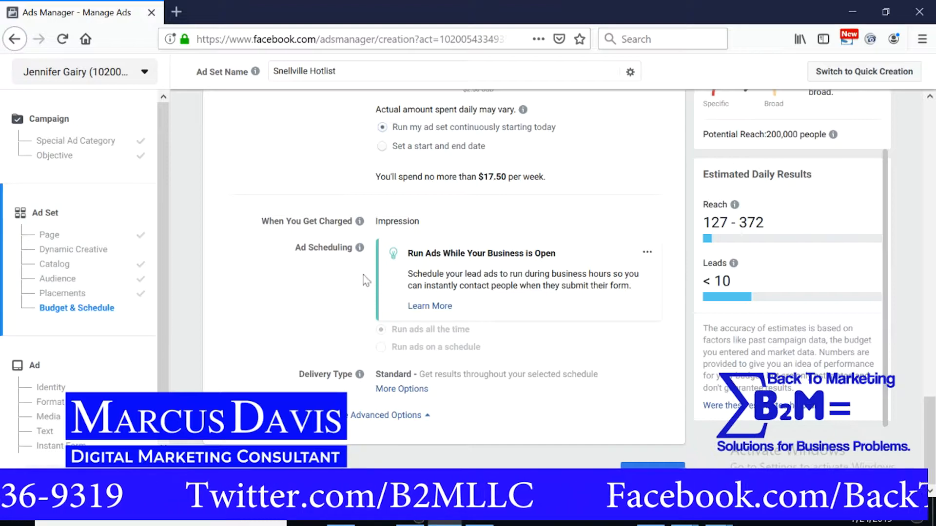
Step: Review the complete ad set from the Facebook Page and saved audience through placements, budget, ad scheduling and delivery type
scroll(507, 326, up, 8)
scroll(507, 326, up, 10)
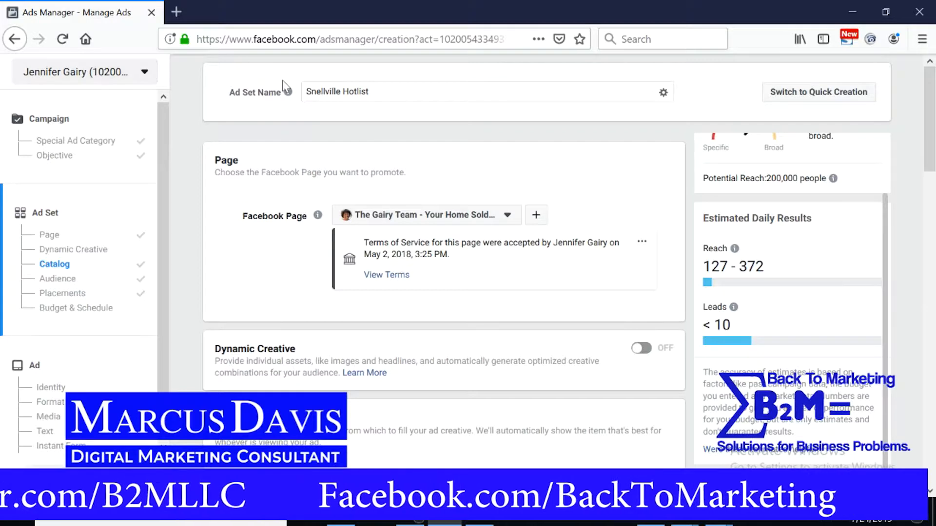
scroll(264, 125, down, 3)
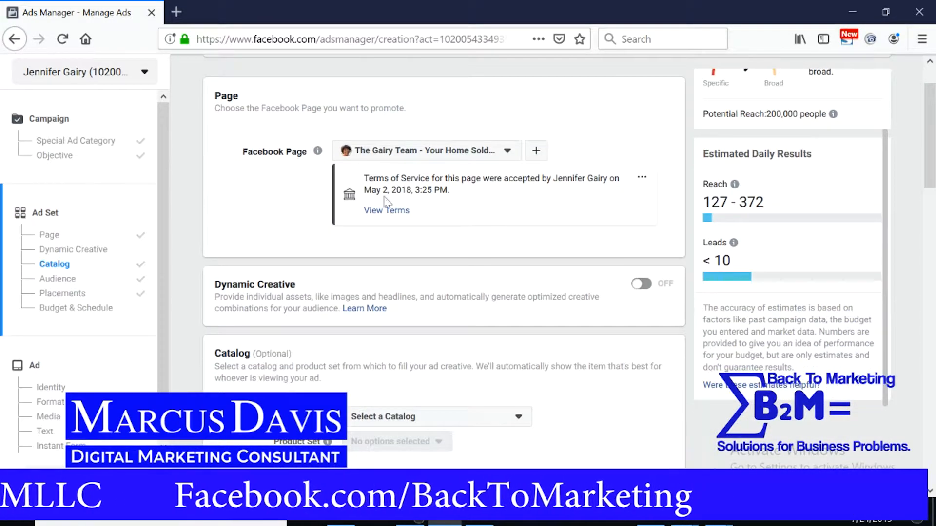
scroll(472, 227, down, 3)
scroll(472, 228, down, 15)
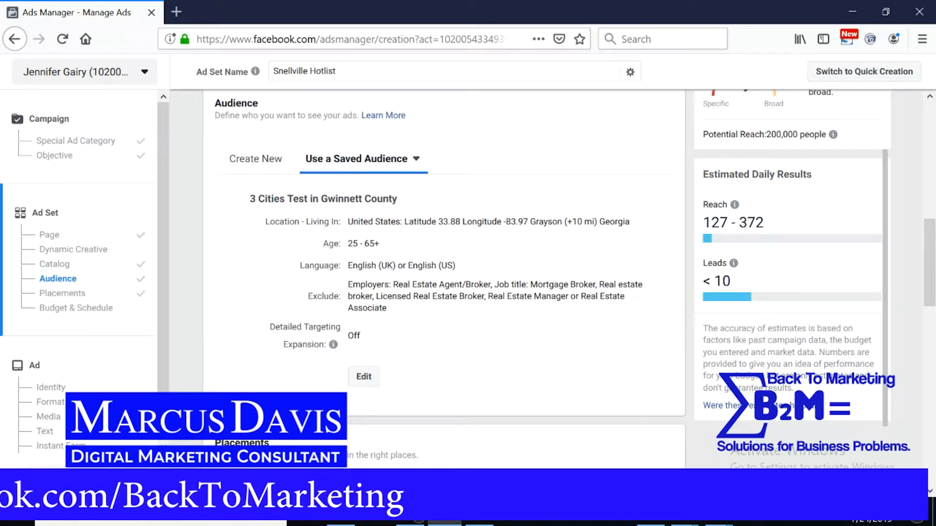
scroll(420, 234, down, 6)
scroll(420, 235, down, 7)
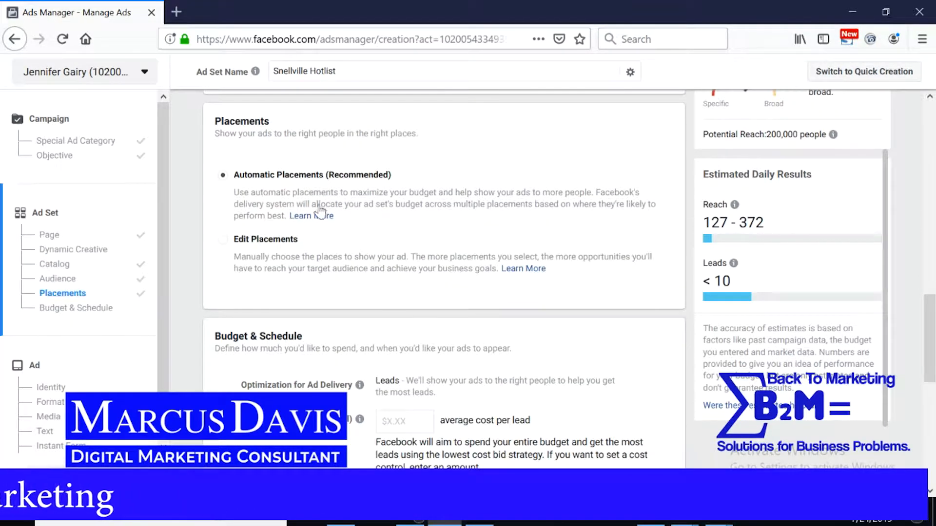
scroll(336, 227, down, 2)
scroll(335, 234, down, 9)
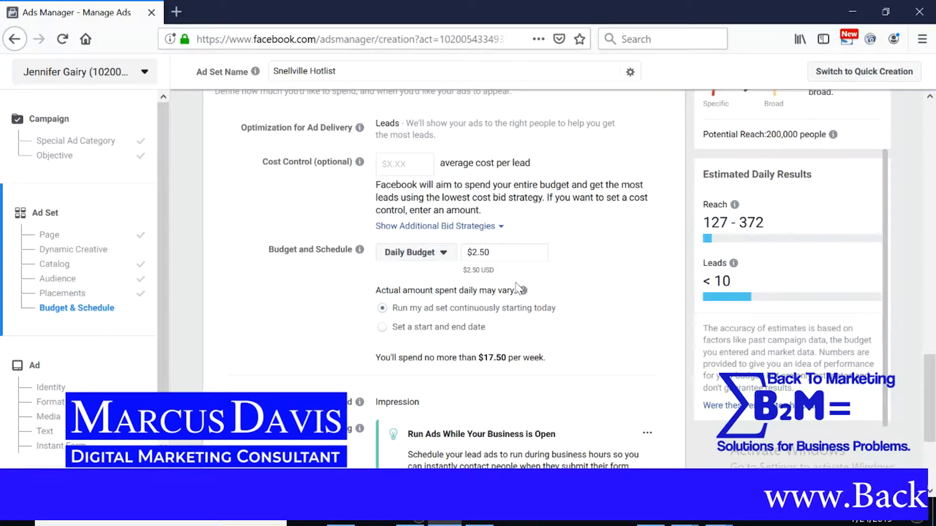
scroll(517, 286, down, 8)
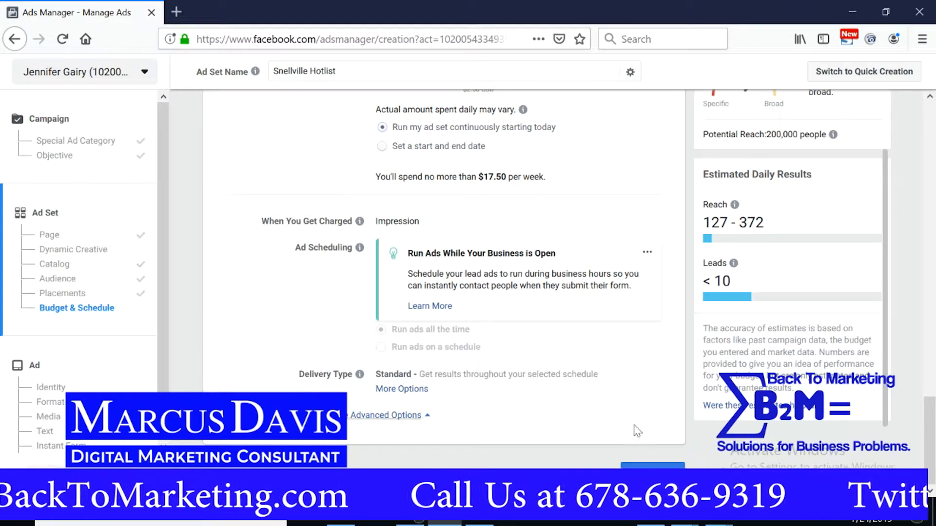
Step: Continue from the completed ad set to the ad's own settings
click(653, 463)
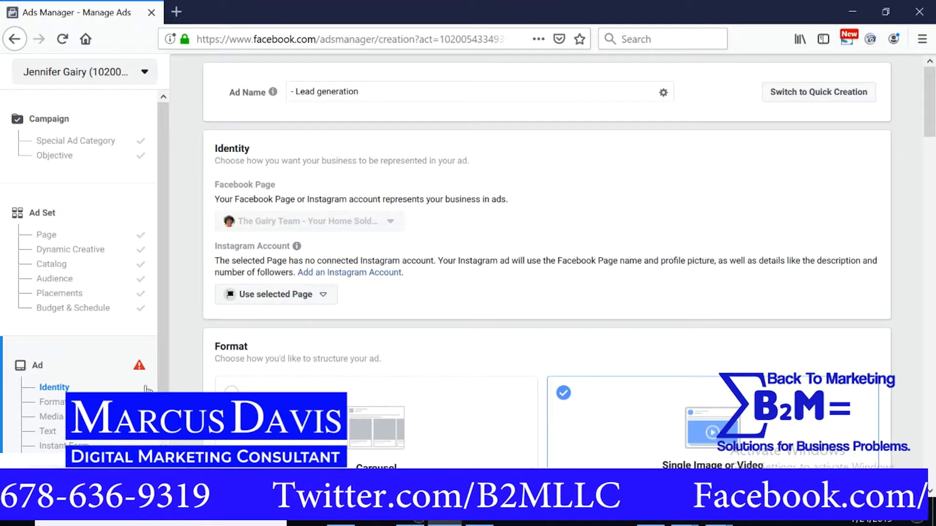
scroll(59, 439, down, 1)
scroll(73, 390, down, 1)
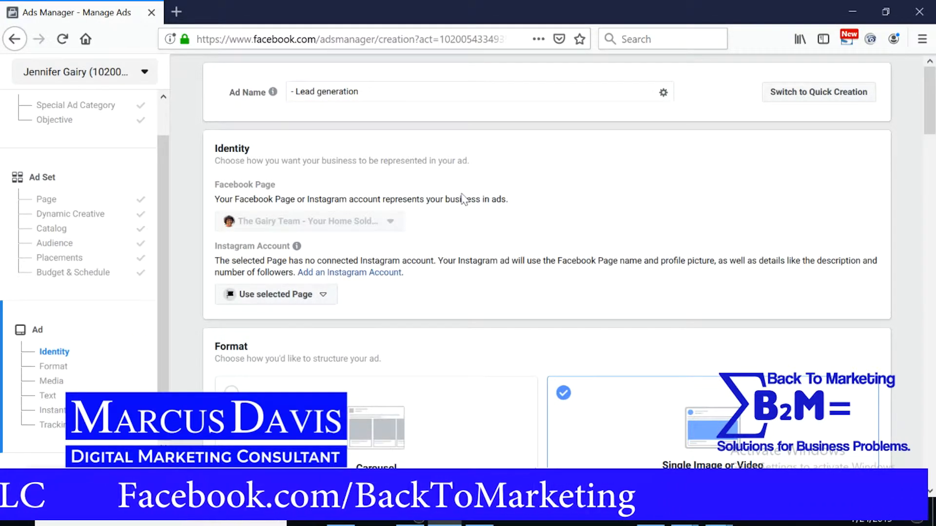
Step: Name the ad "Snellville under 300K"
click(376, 90)
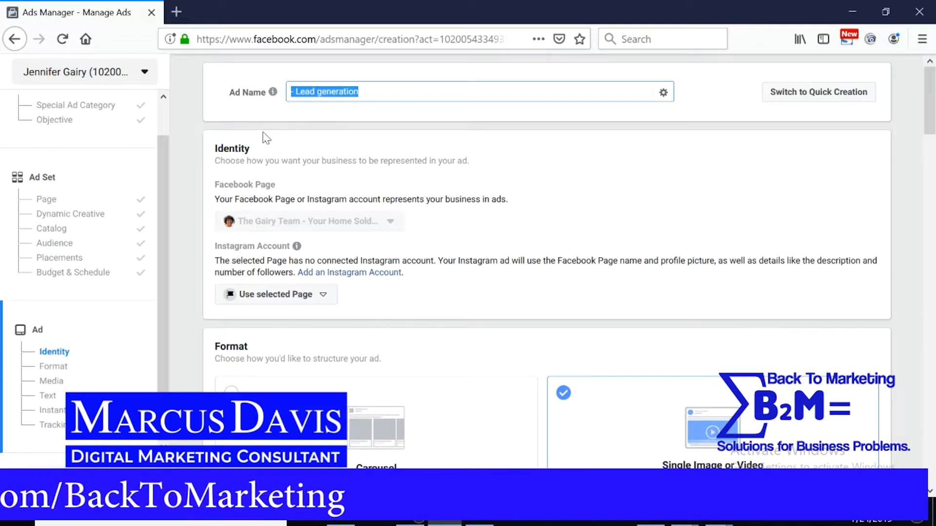
text(Snellvile Holtis)
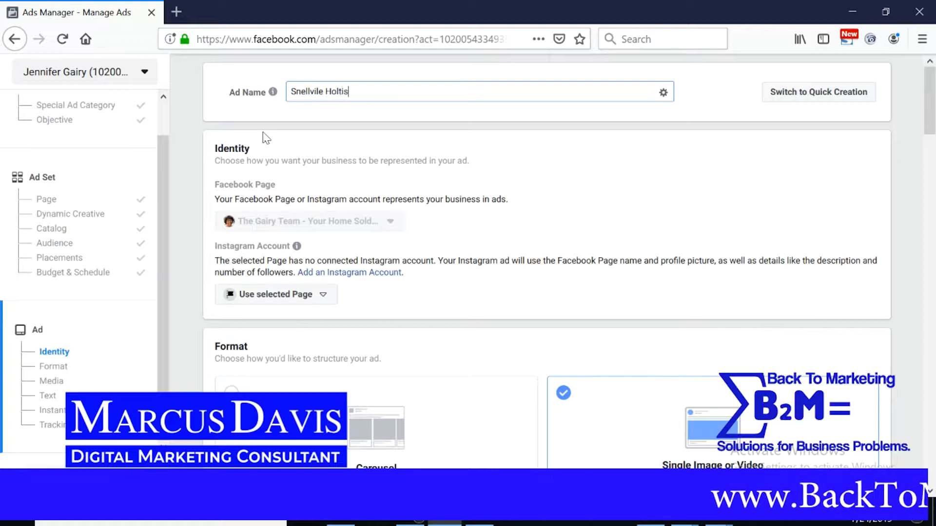
key(BackSpace)
key(BackSpace)
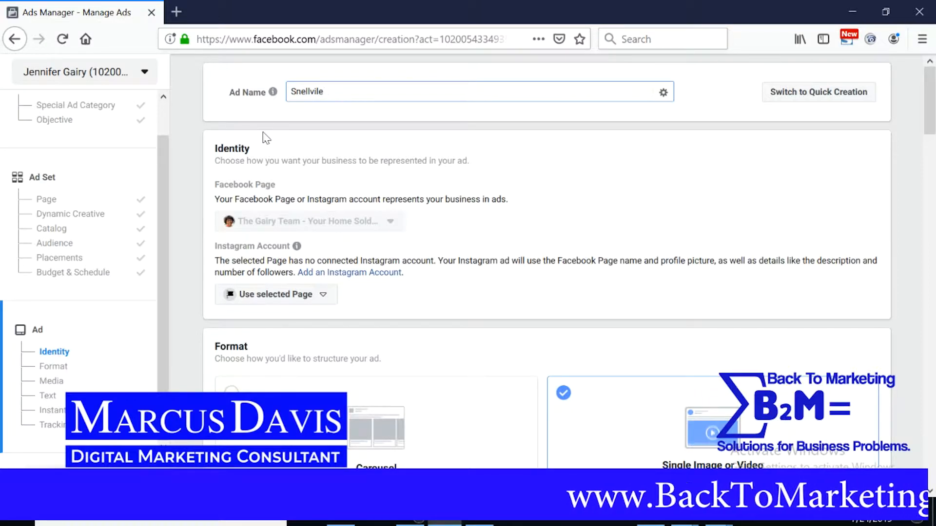
text(under 300K)
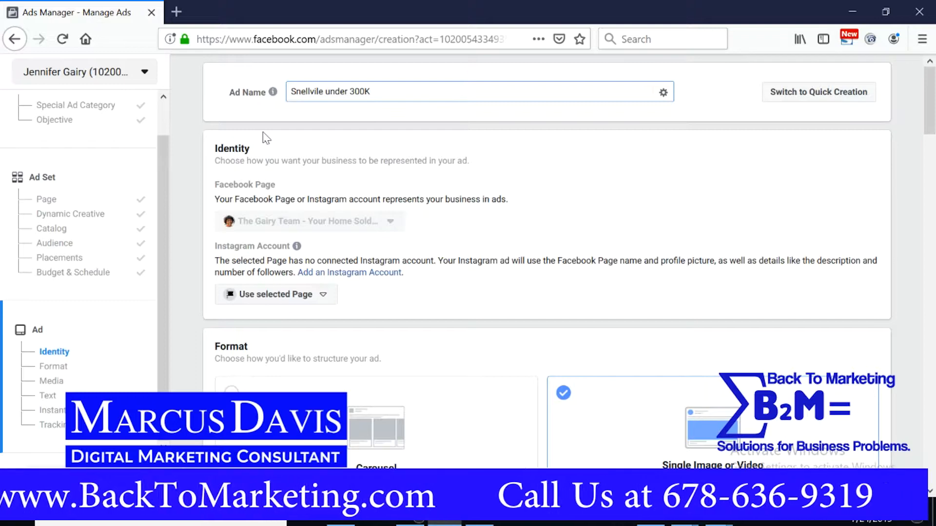
key(Left)
key(Left)
key(Left)
key(Left)
key(Left)
key(Left)
key(Left)
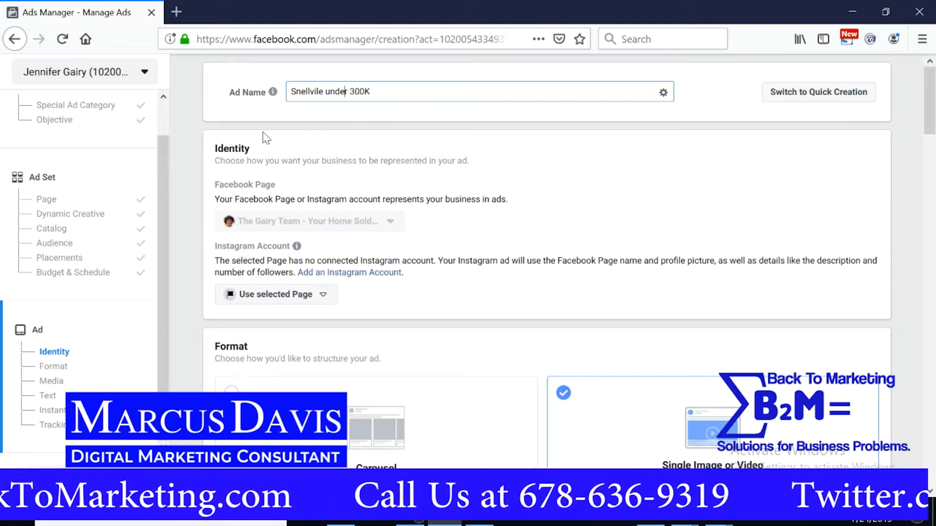
text(l)
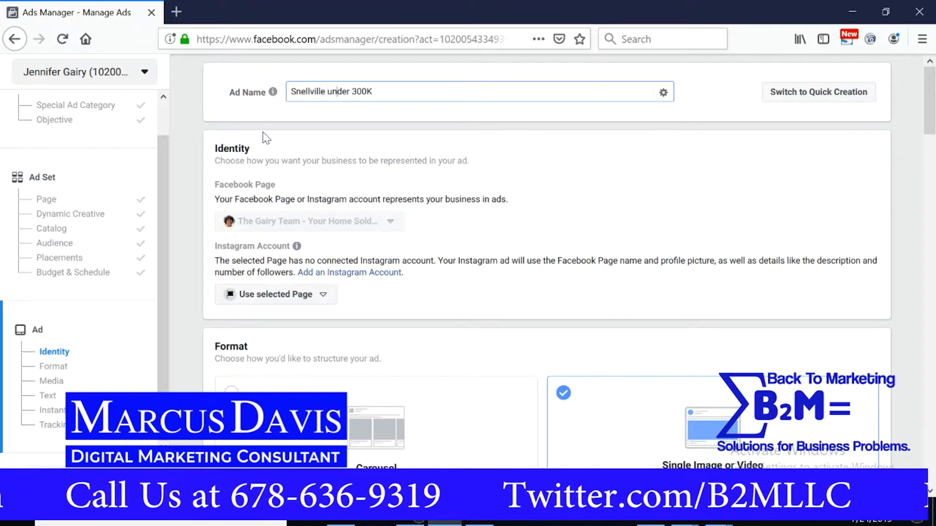
key(Right)
key(Right)
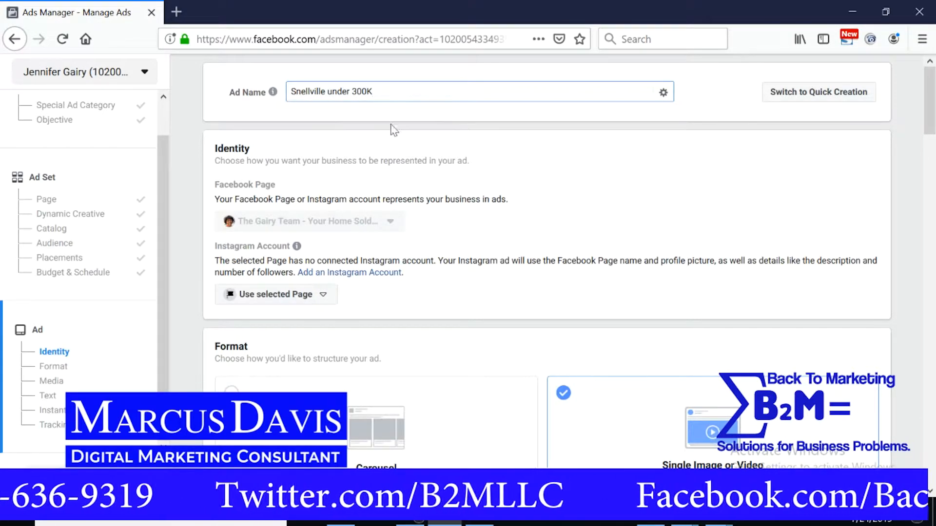
click(414, 117)
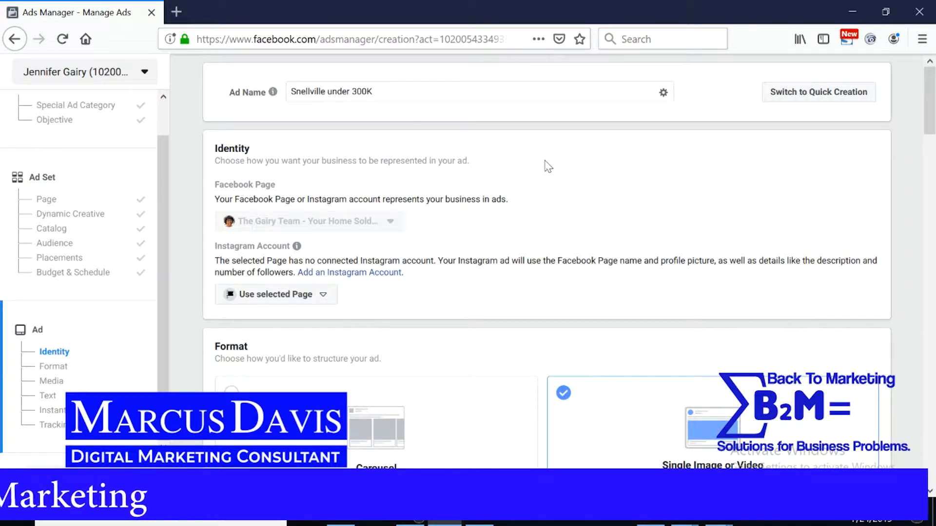
Step: Check the ad's Facebook Page and the available Instagram account choices in the identity settings
scroll(575, 162, down, 2)
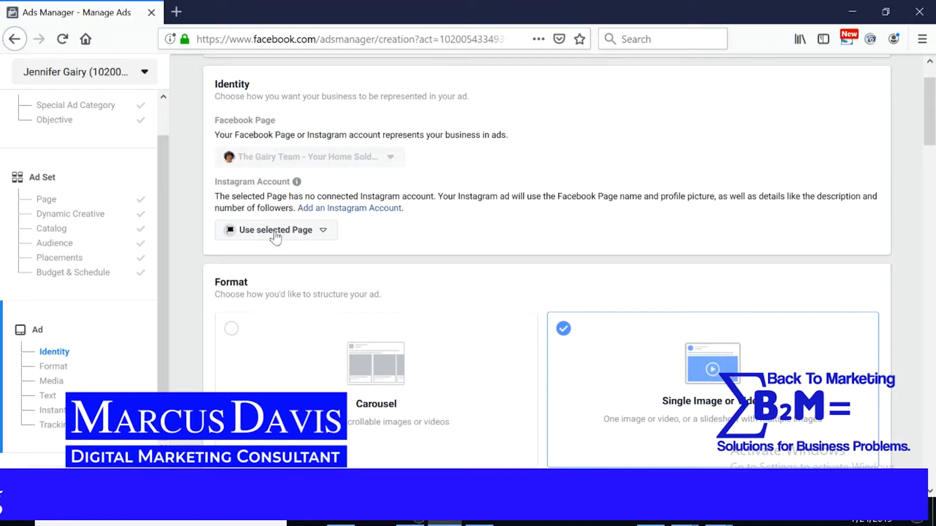
mouse_move(296, 181)
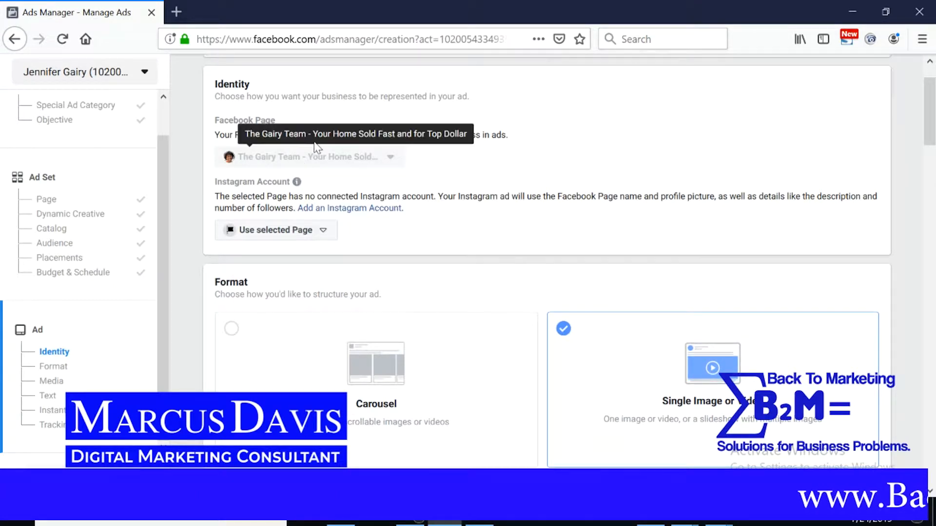
click(316, 236)
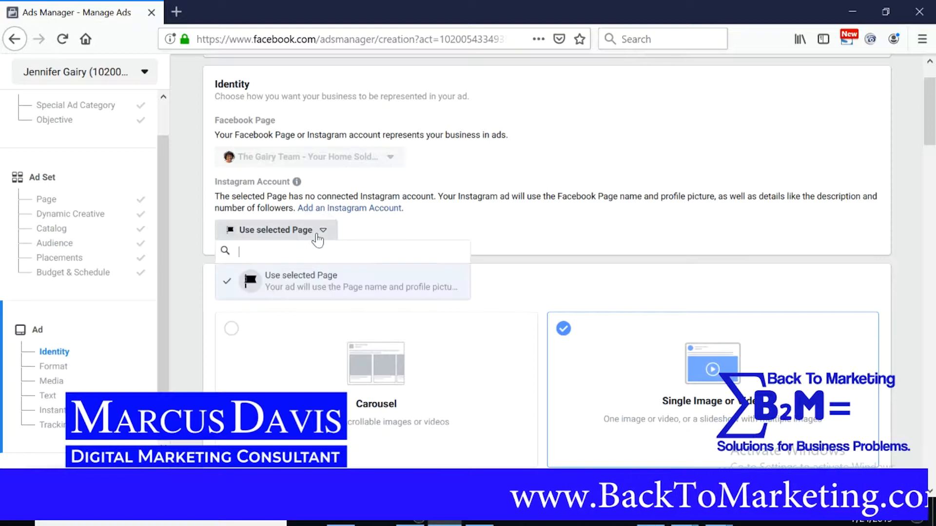
click(566, 226)
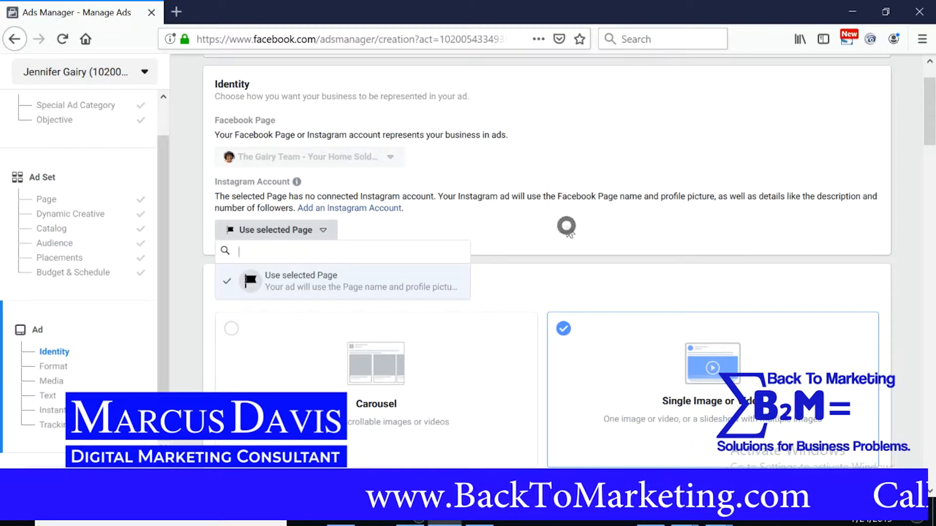
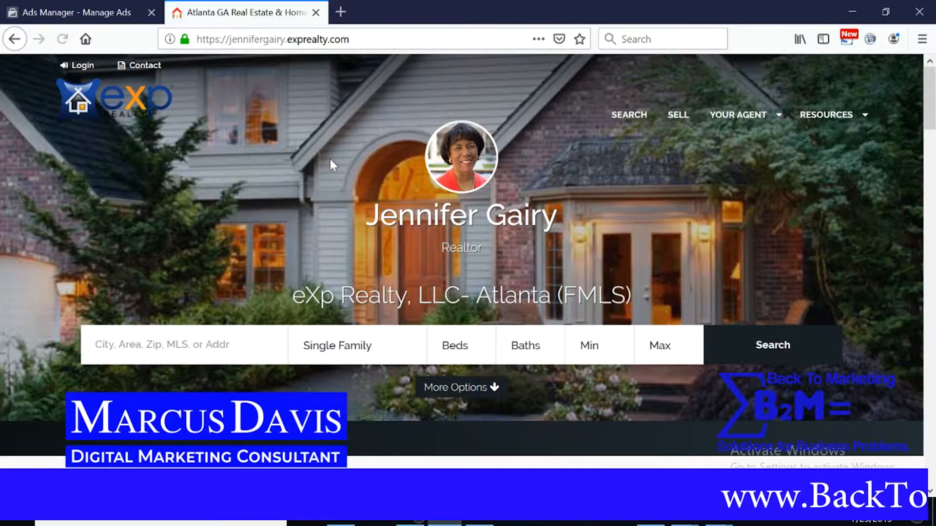
Step: Open the privacy policy page linked in the realtor website's footer, skim it and copy its web address
scroll(332, 162, down, 5)
scroll(332, 173, down, 15)
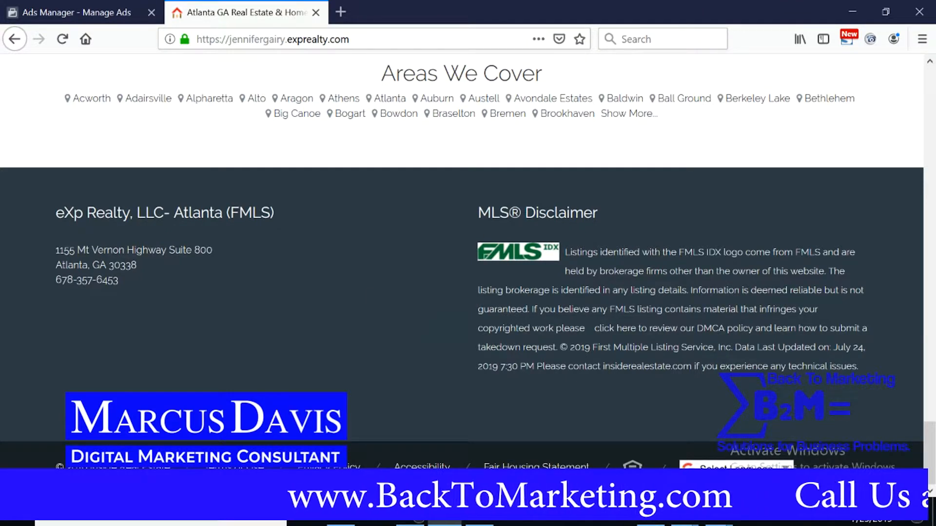
click(343, 467)
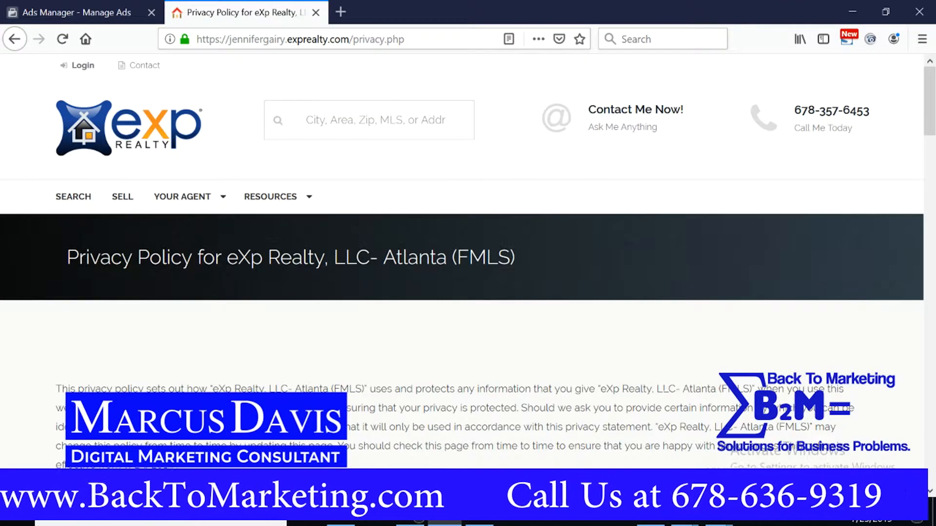
scroll(656, 384, down, 10)
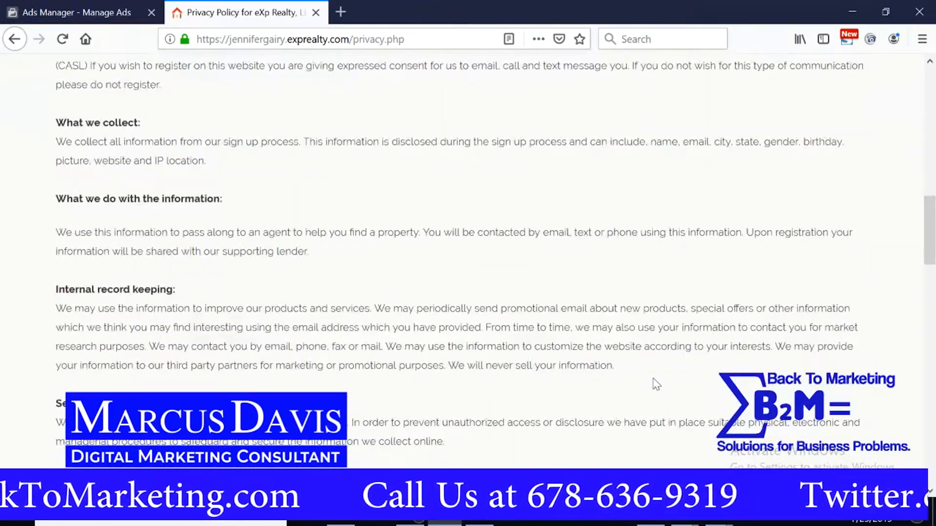
scroll(655, 384, down, 10)
scroll(651, 388, up, 20)
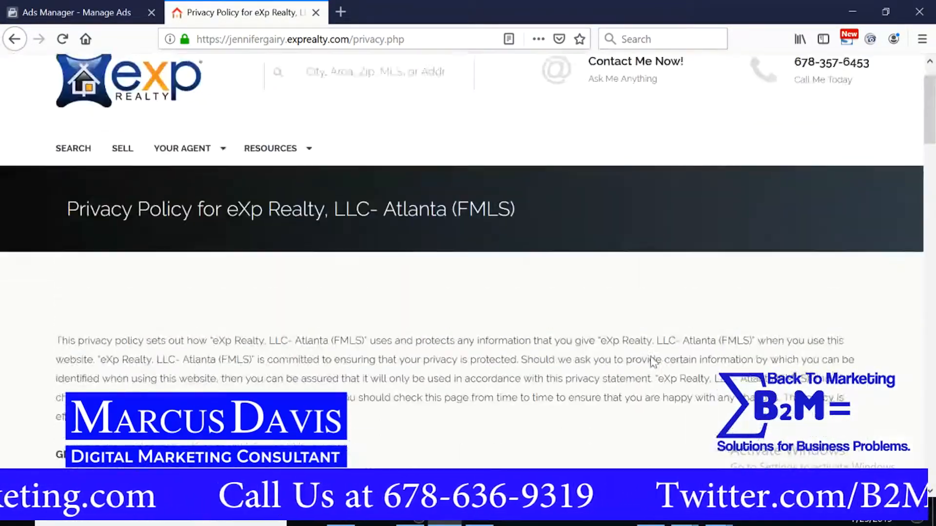
scroll(653, 361, up, 1)
drag(422, 44, 196, 39)
key(ctrl+c)
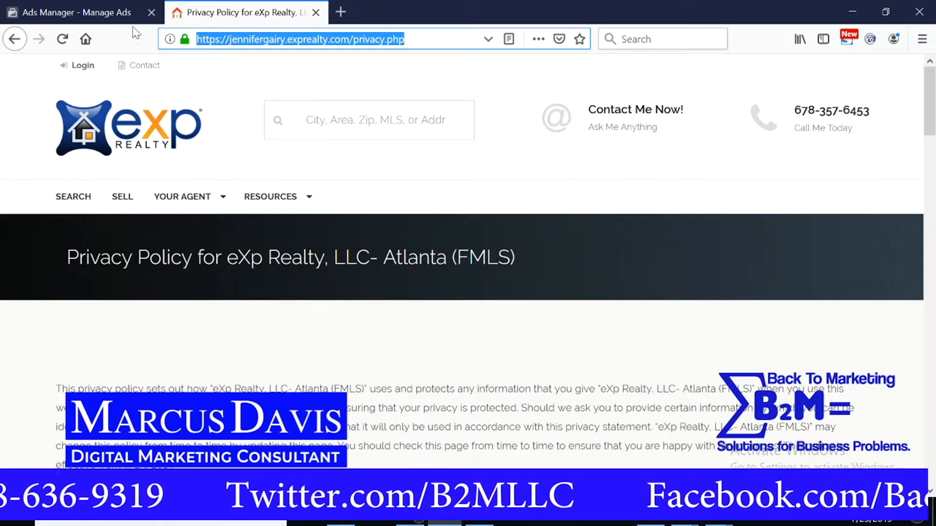
Step: Switch back to Ads Manager and paste the copied address as the lead form's privacy policy link URL
click(78, 9)
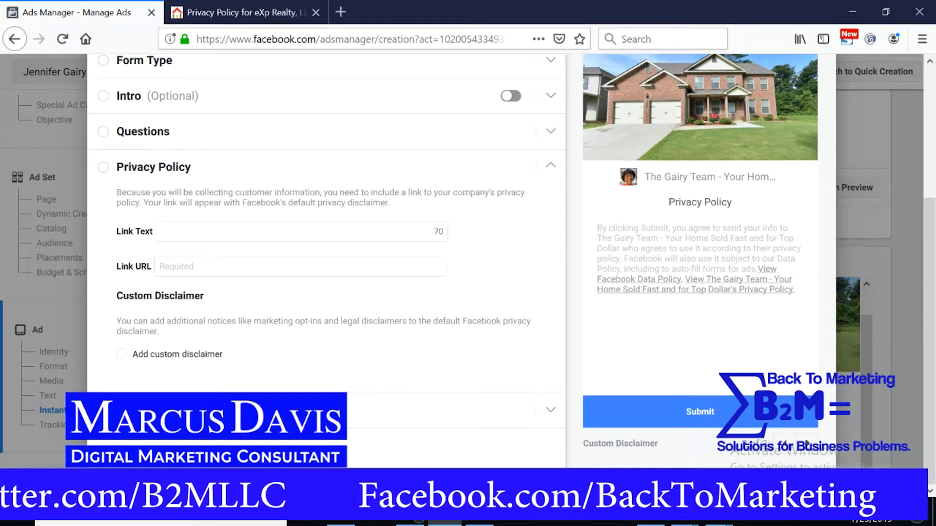
click(176, 266)
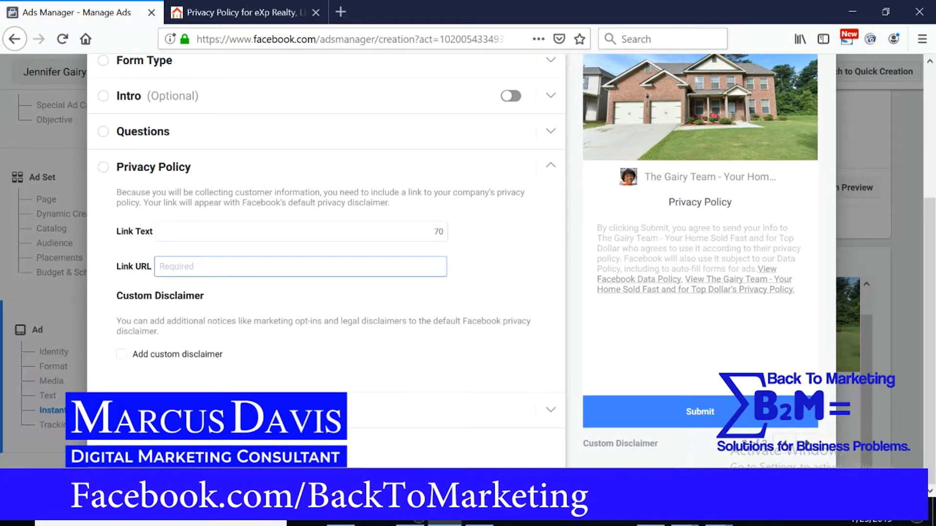
key(ctrl+v)
click(477, 285)
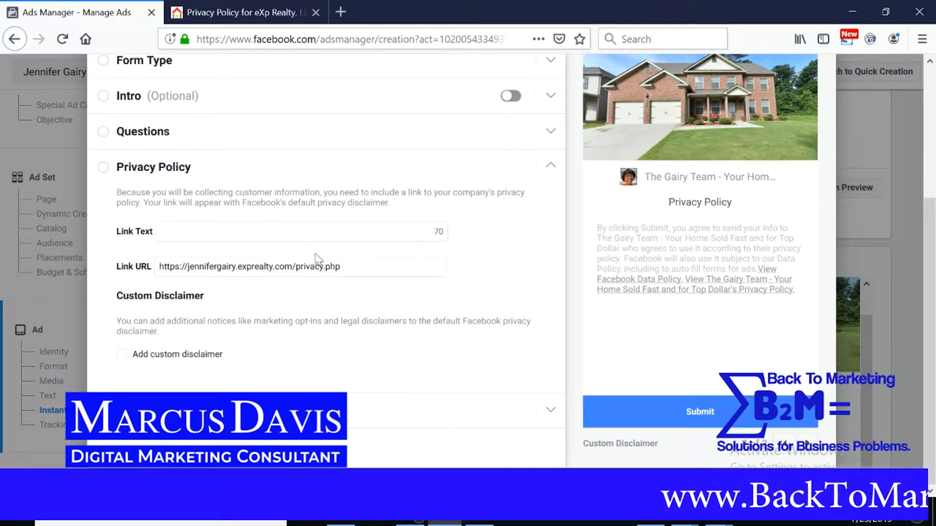
Step: Collapse the form's privacy policy settings and look over its Thank You Screen content
click(179, 173)
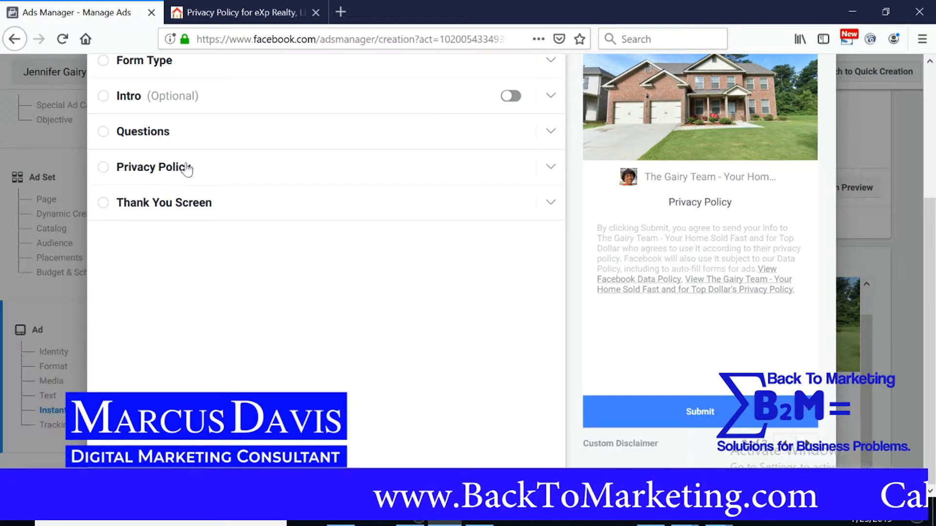
click(219, 207)
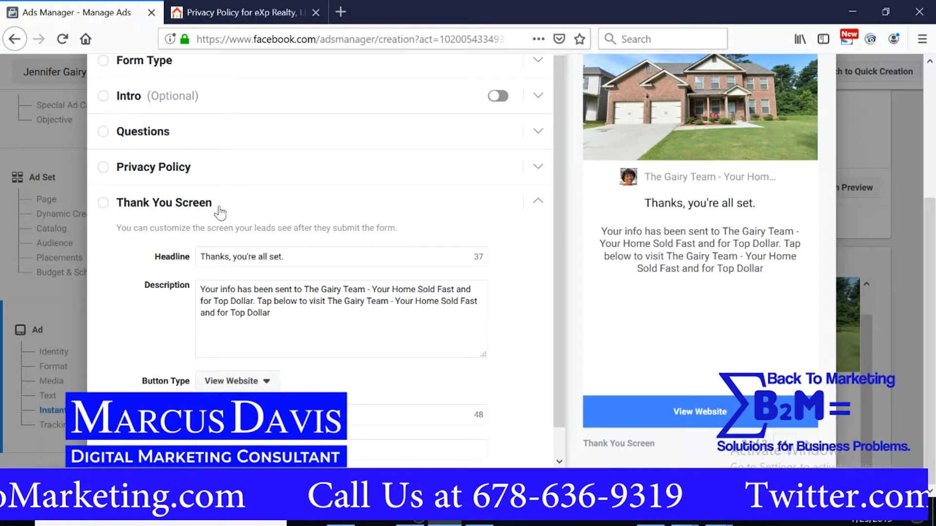
scroll(322, 220, up, 3)
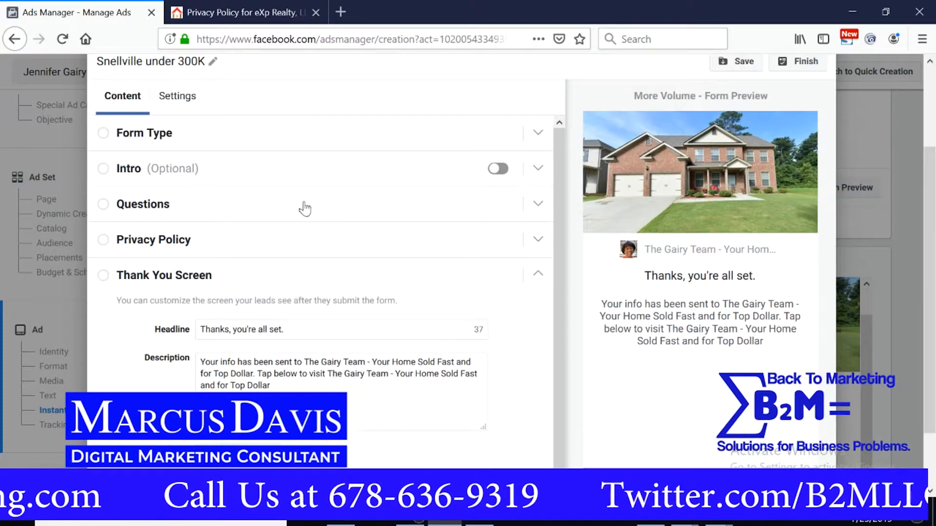
Step: Expand the lead form's Questions settings and review the headline option and the requested contact information
click(163, 201)
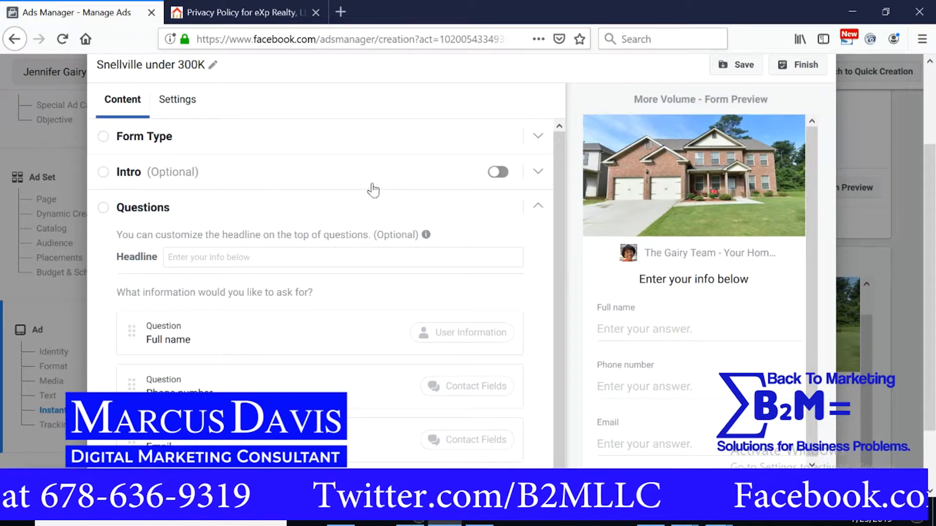
scroll(673, 220, down, 1)
scroll(693, 248, down, 2)
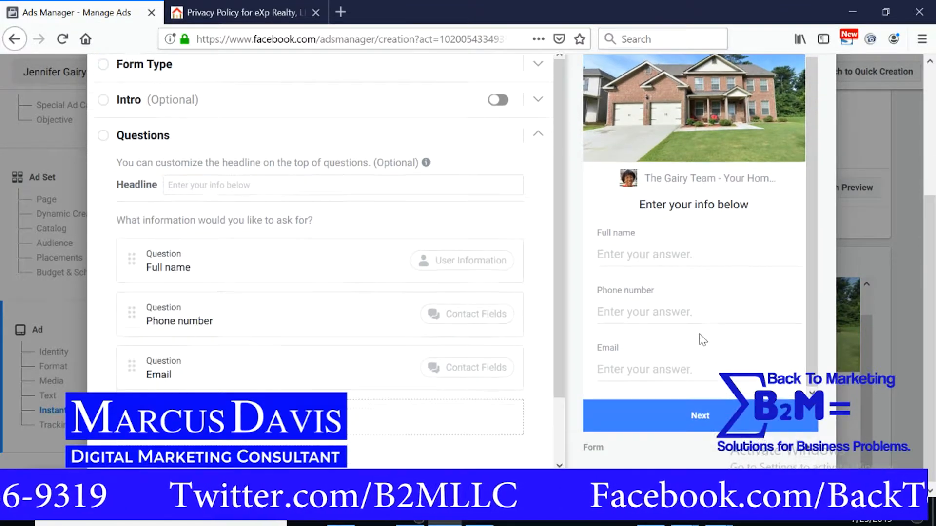
scroll(687, 242, up, 2)
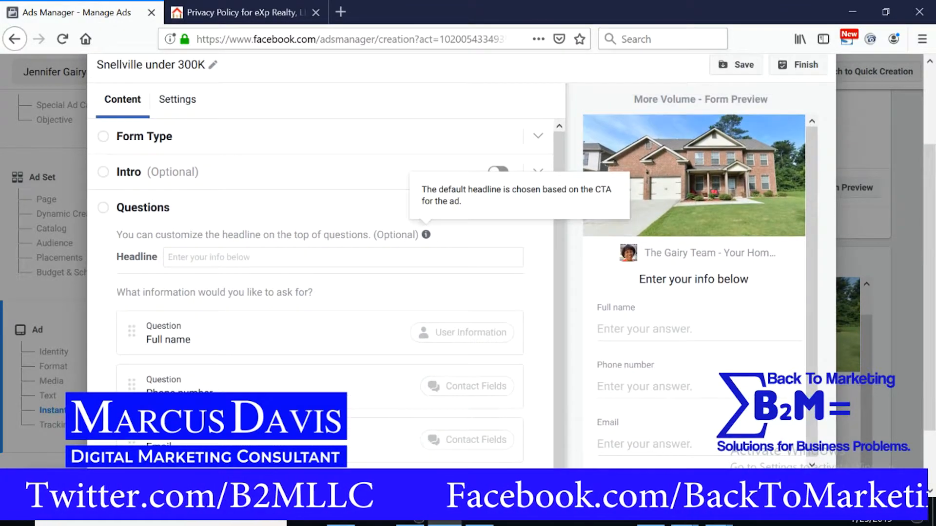
click(300, 257)
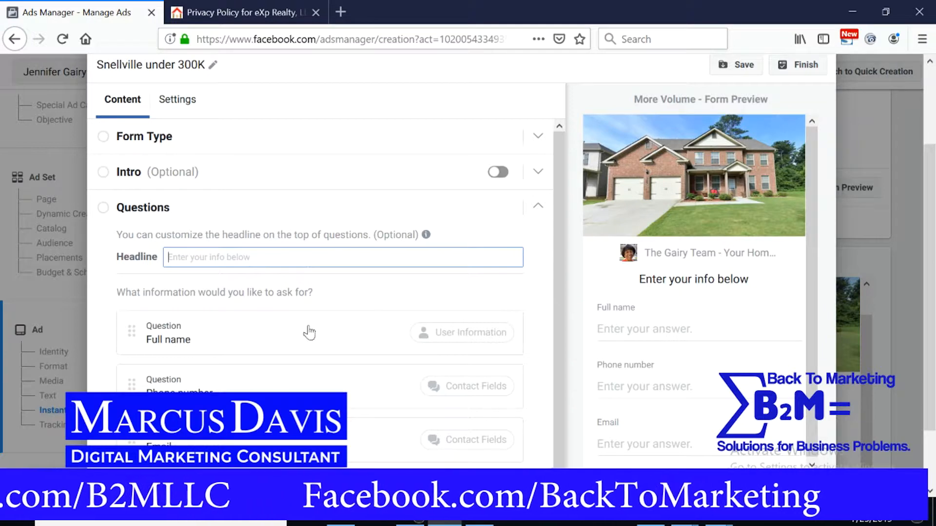
scroll(180, 365, down, 2)
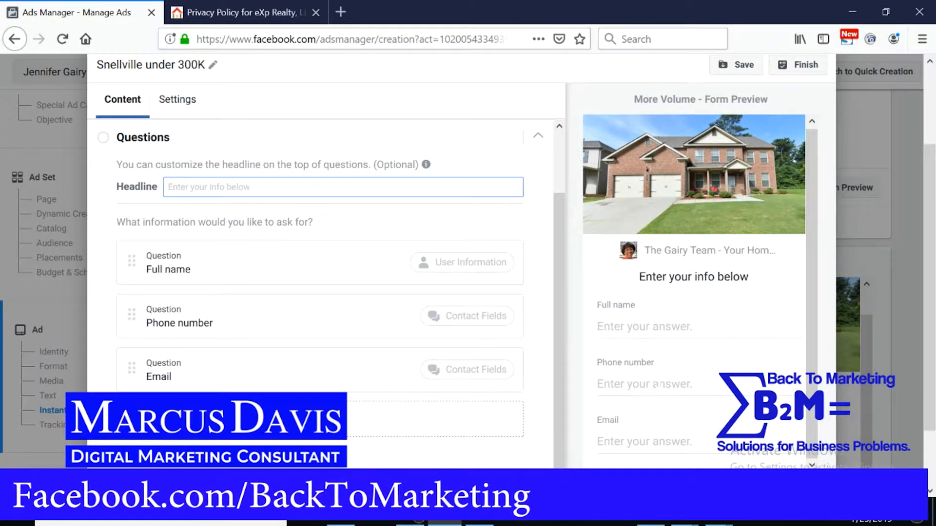
scroll(278, 269, up, 2)
Step: Set the questions headline to "Yes I would like a Free Hotlist of Snellville Homes for Sale under $300,000"
click(252, 253)
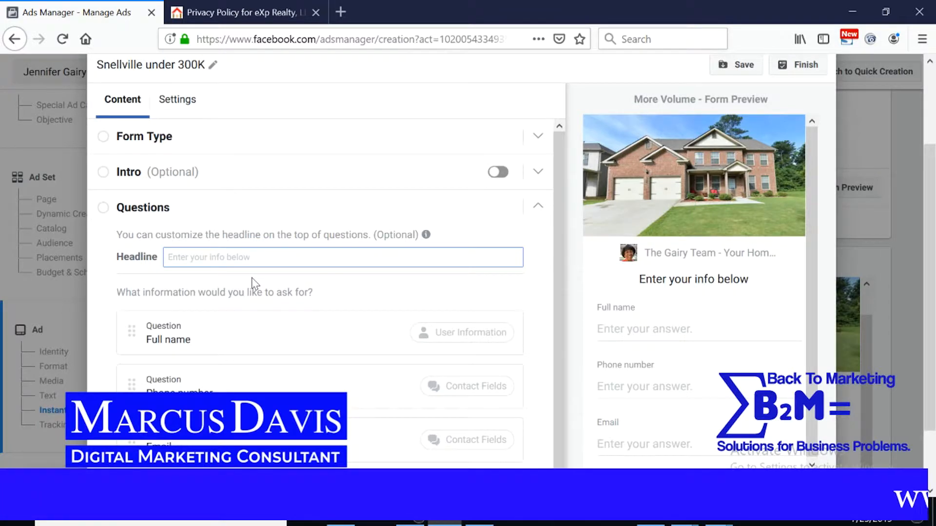
text(Yes I )
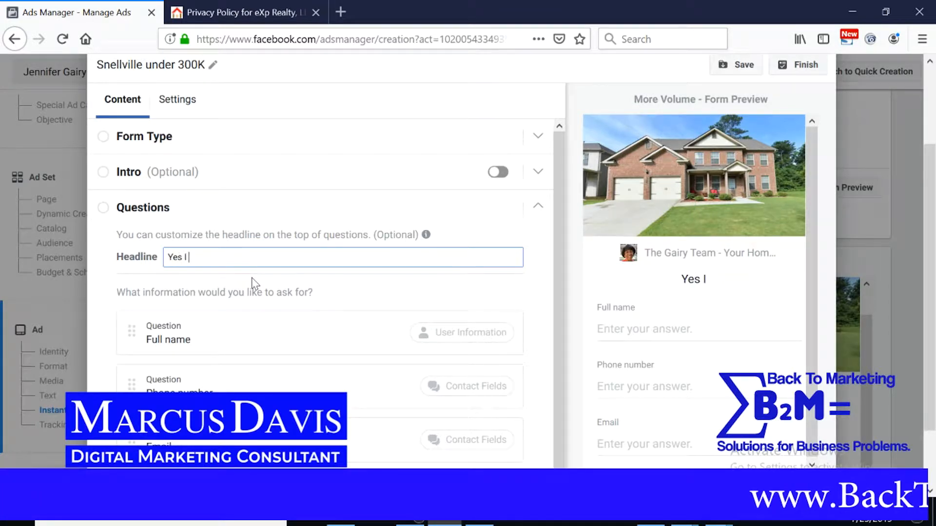
text(would )
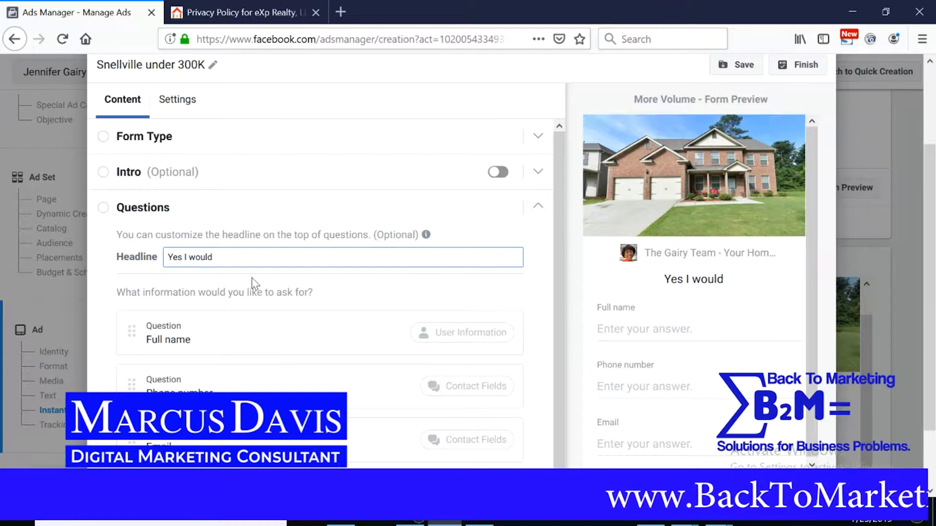
text(like)
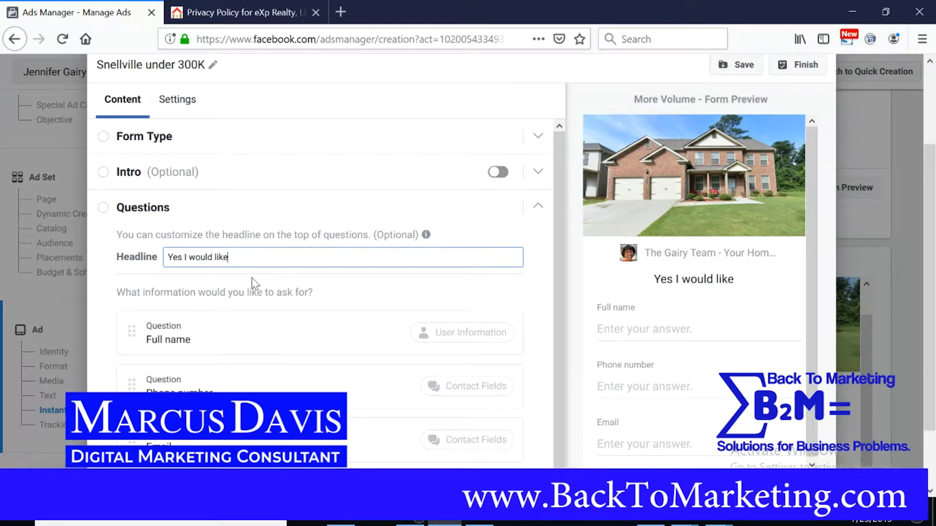
text( a Free Ho)
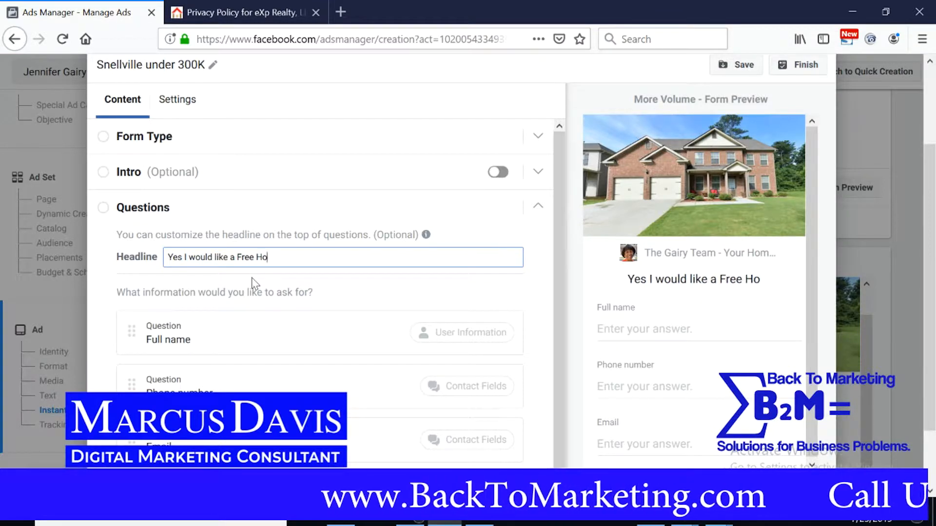
text(tlist o)
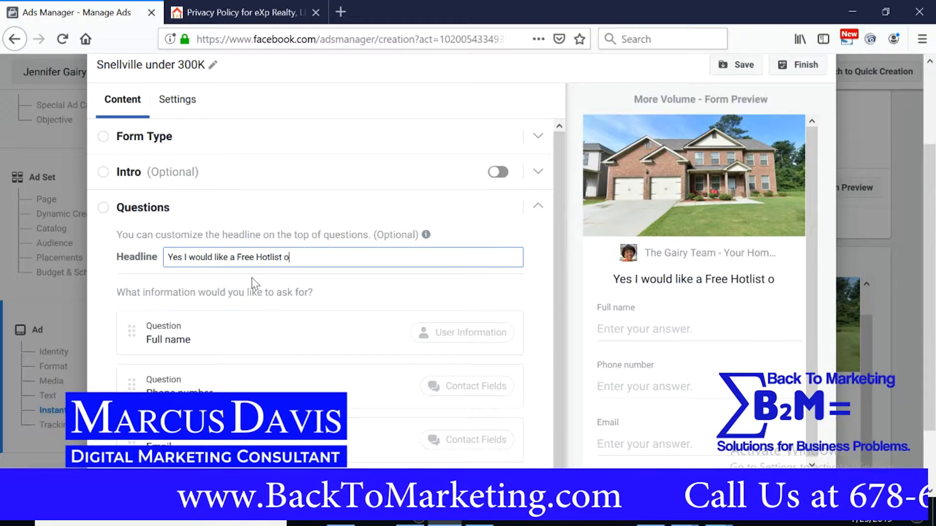
text(f Home)
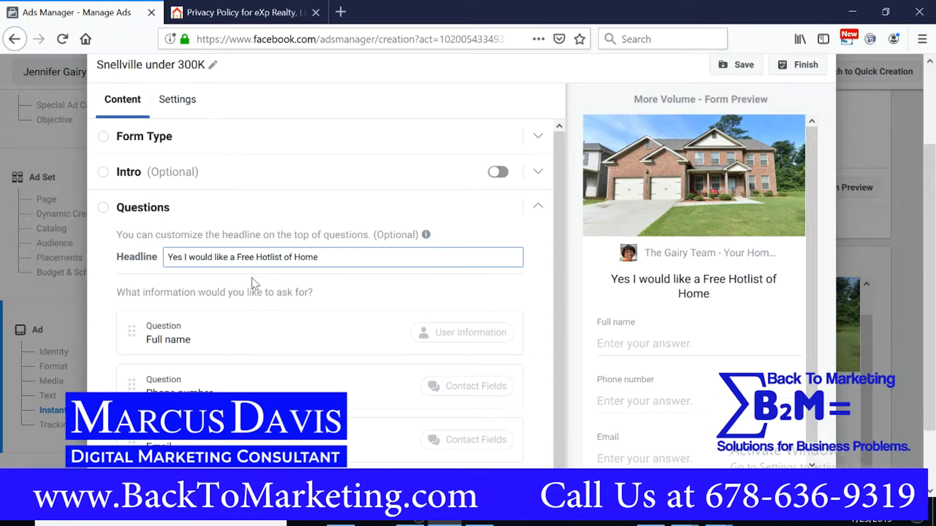
text(s)
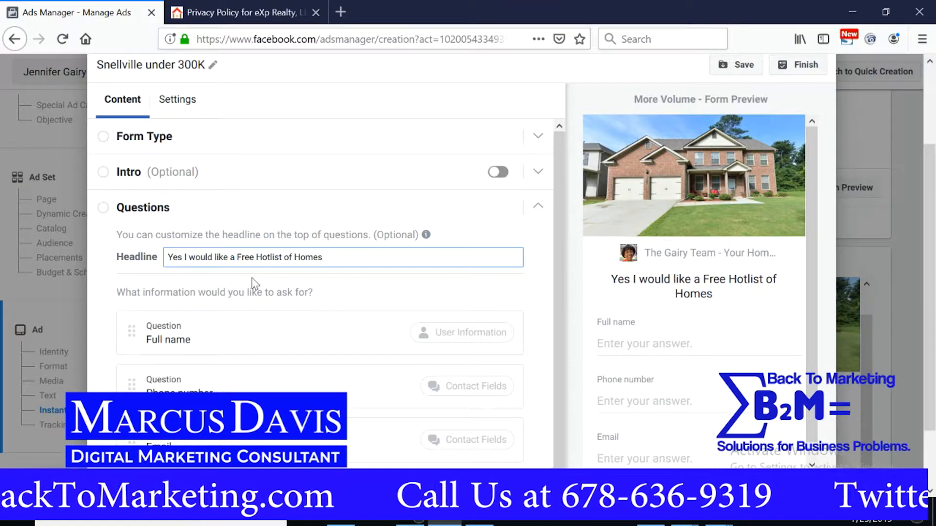
key(BackSpace)
key(BackSpace)
key(BackSpace)
key(BackSpace)
key(BackSpace)
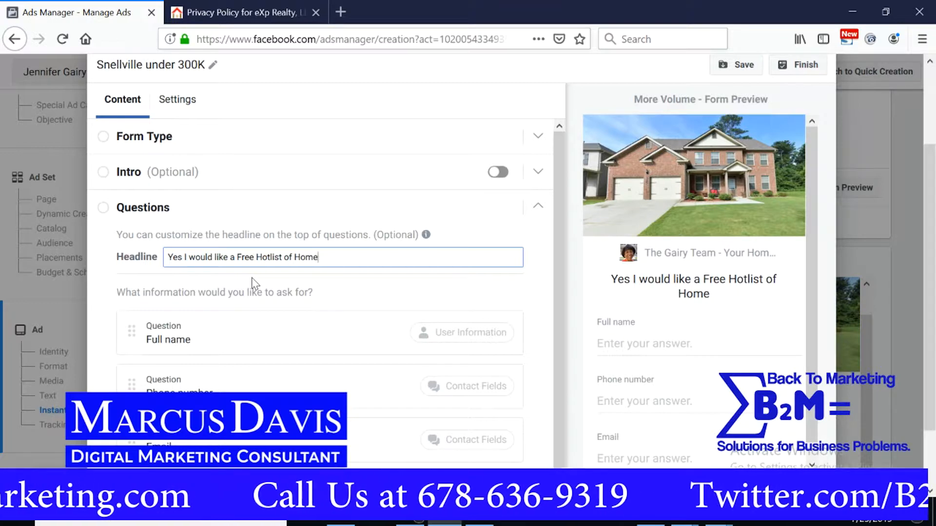
text(Sne)
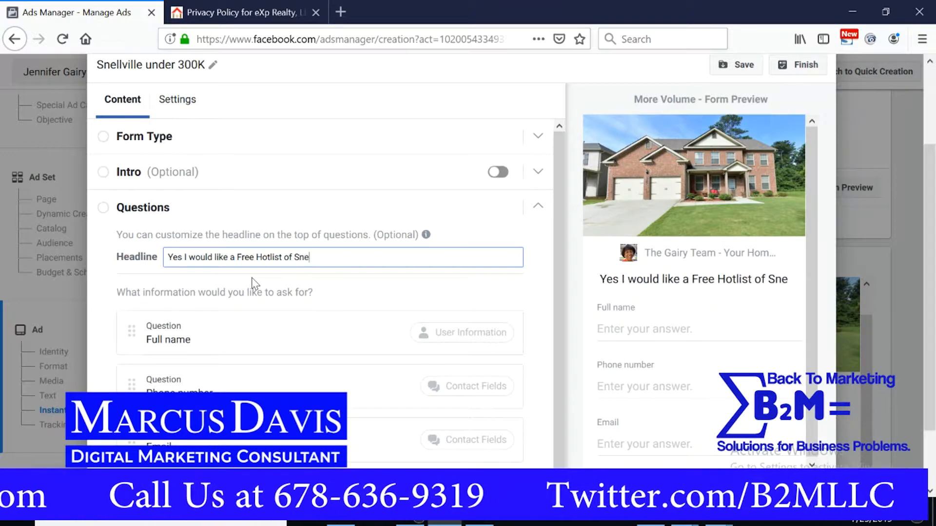
text(llville)
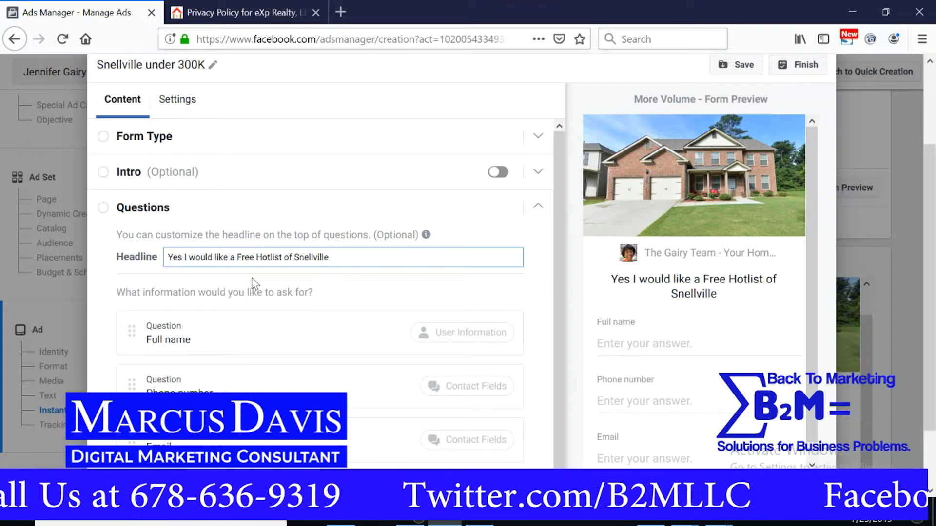
text( Homes for )
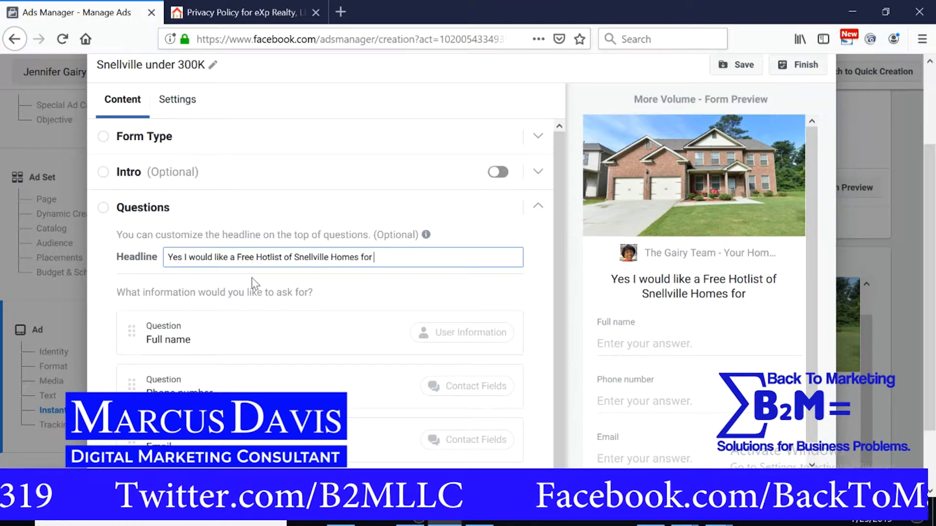
text(Sale unde)
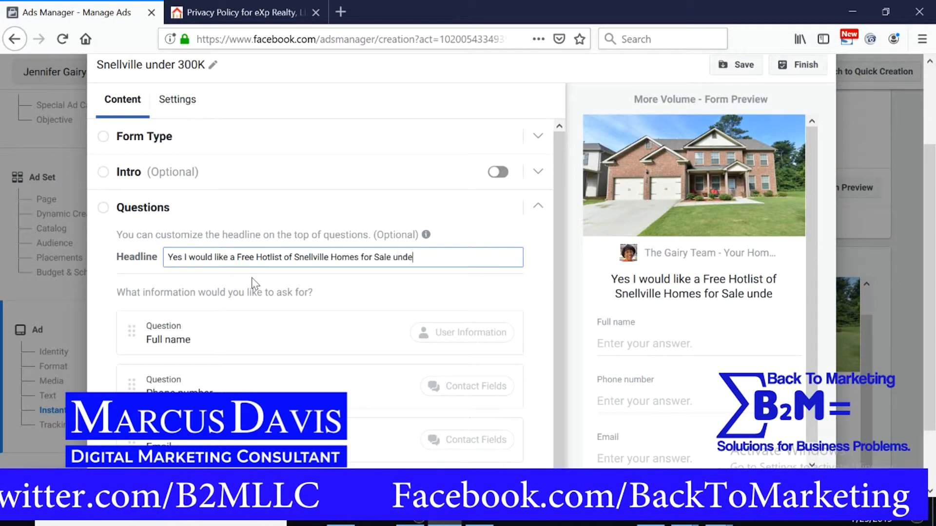
text(r $30)
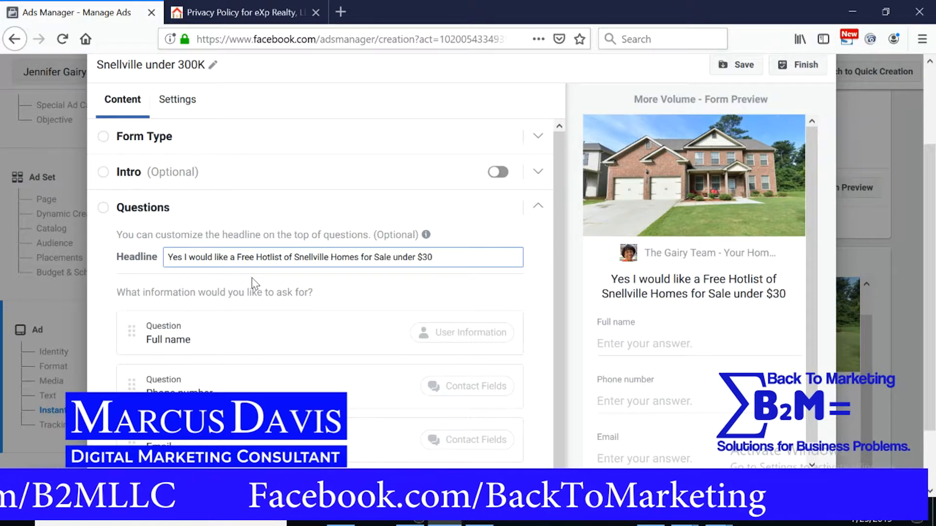
text(0,000)
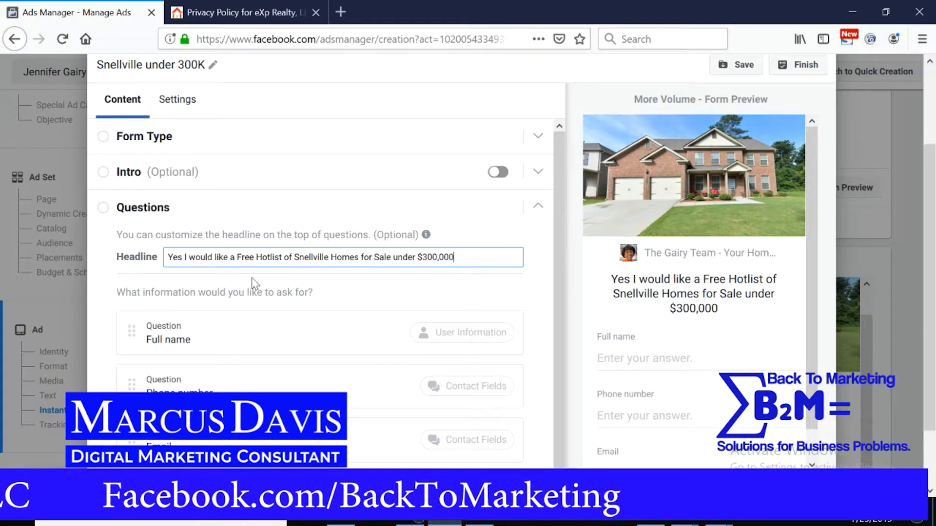
Step: Complete the Questions headline after "$300,000" by adding a period and the words "Here's my info:"
text(.)
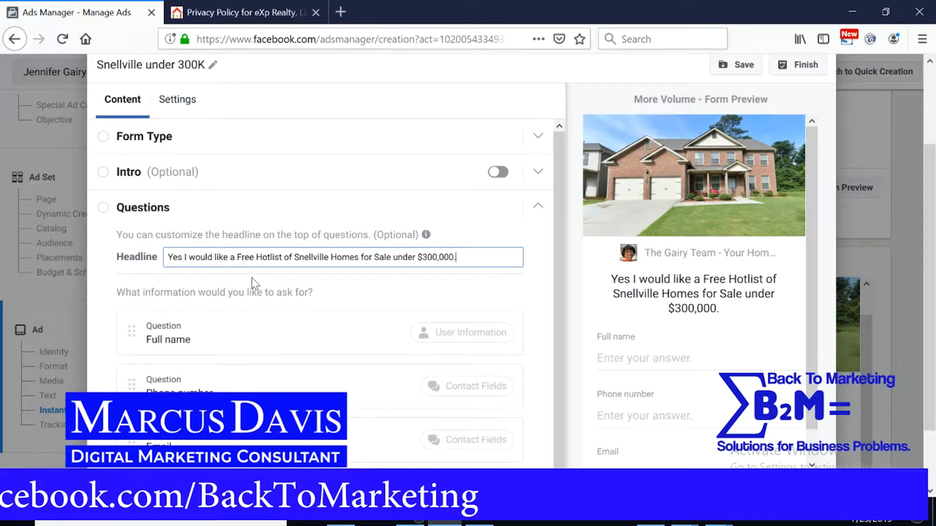
scroll(707, 320, down, 1)
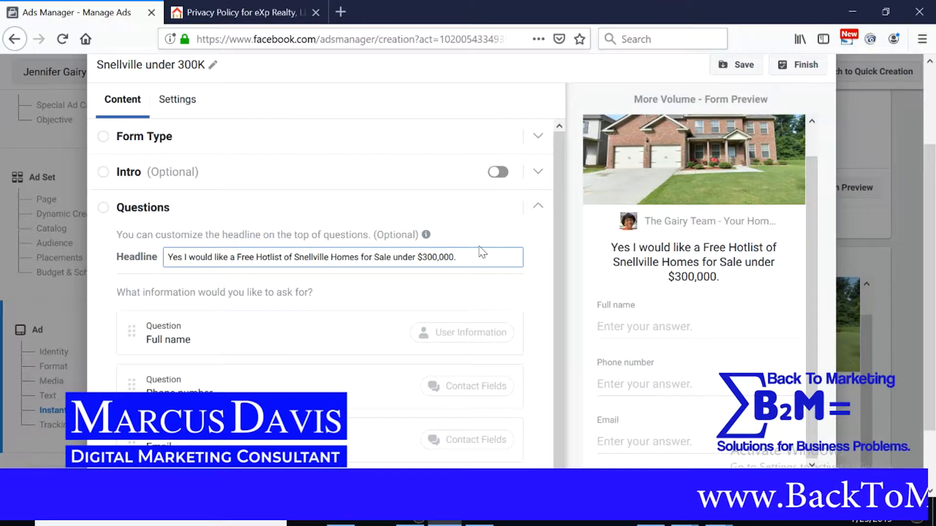
text(Her)
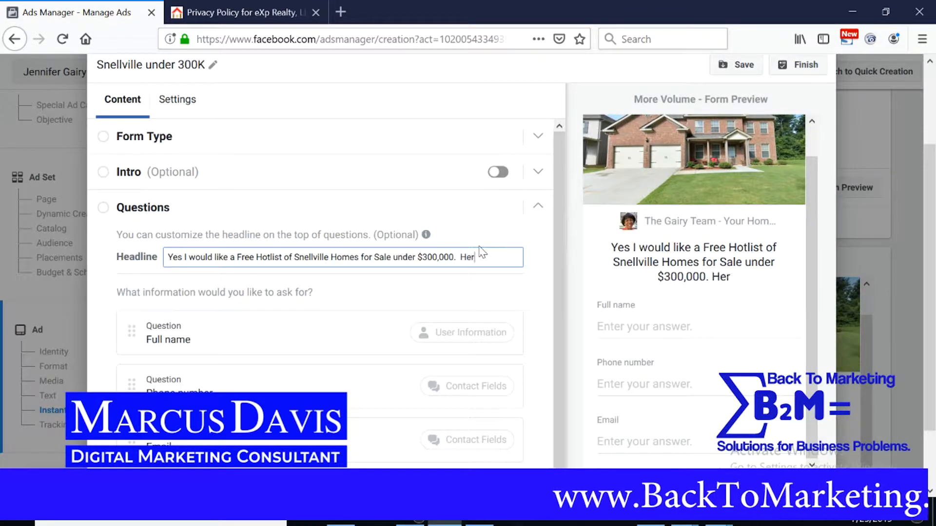
text(e's m)
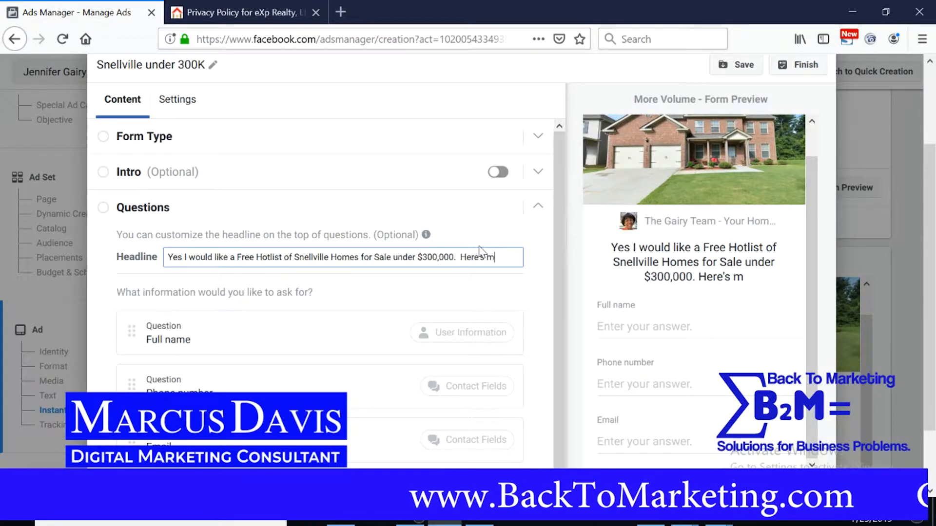
text(y info:)
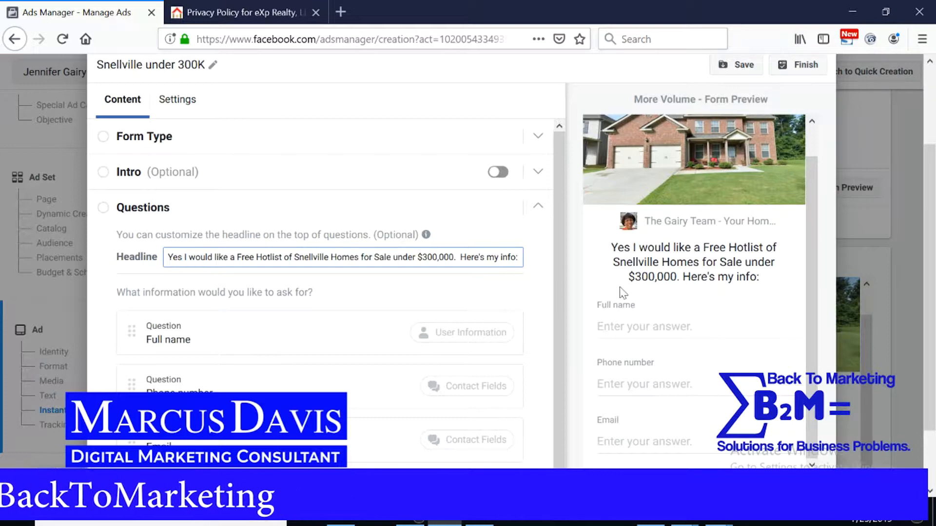
Step: Review the Questions section and the Thank You Screen section together with their form previews
scroll(631, 348, down, 1)
scroll(634, 351, down, 3)
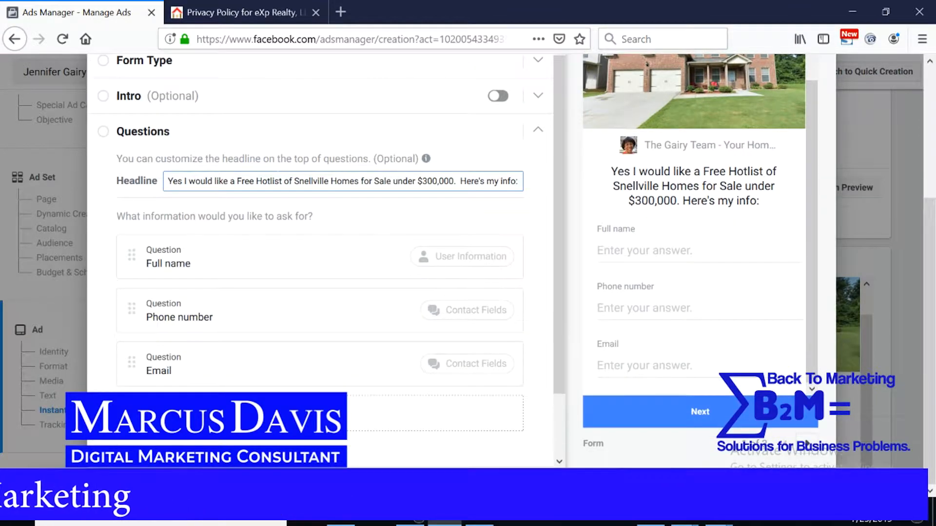
click(223, 136)
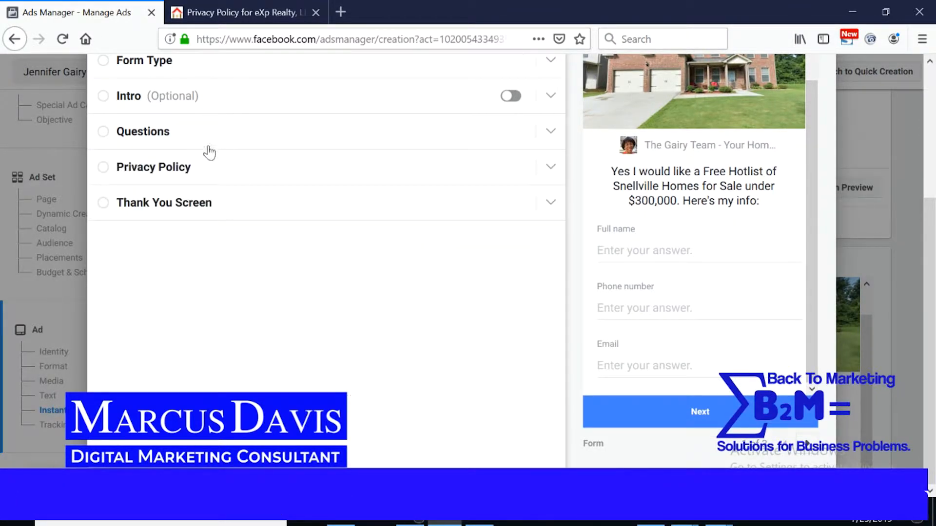
click(191, 204)
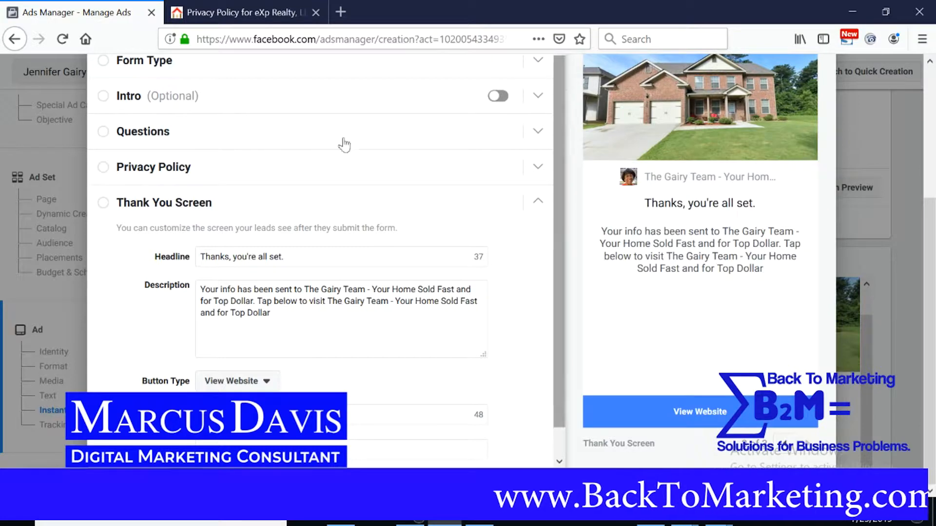
click(204, 140)
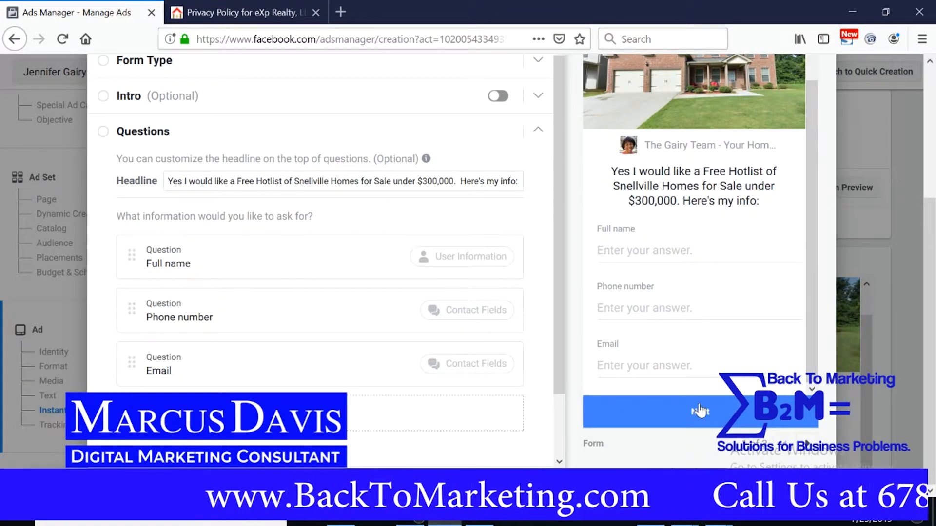
click(177, 142)
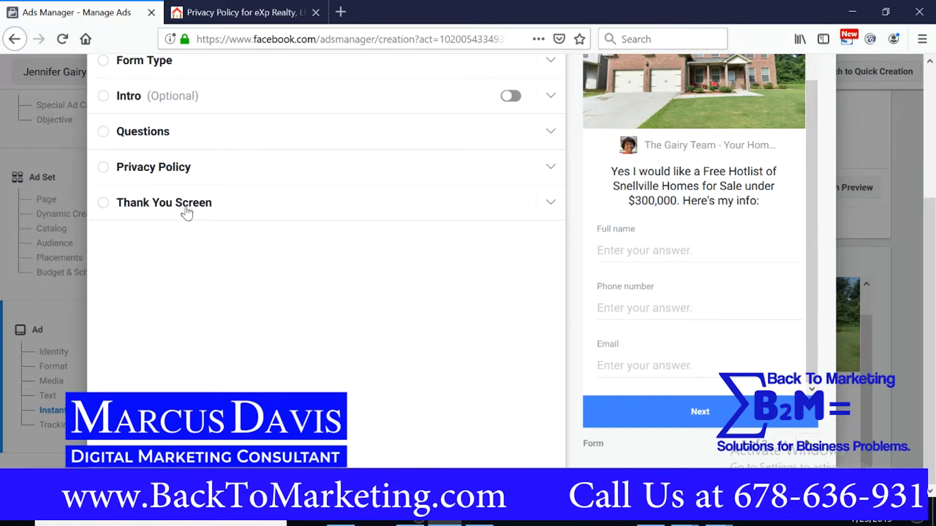
Step: Change the last sentence of the Thank You Screen description to "Tap below to get your Free Hotlist now!"
click(186, 210)
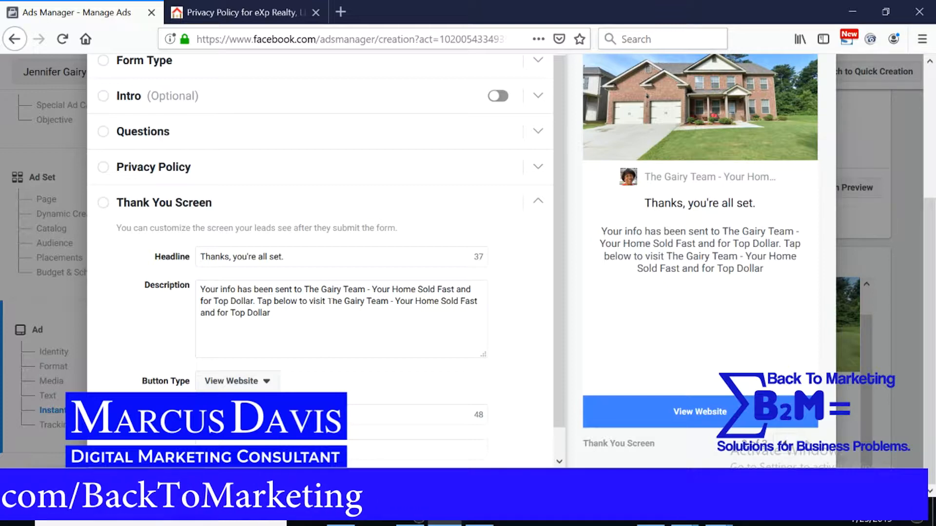
click(328, 301)
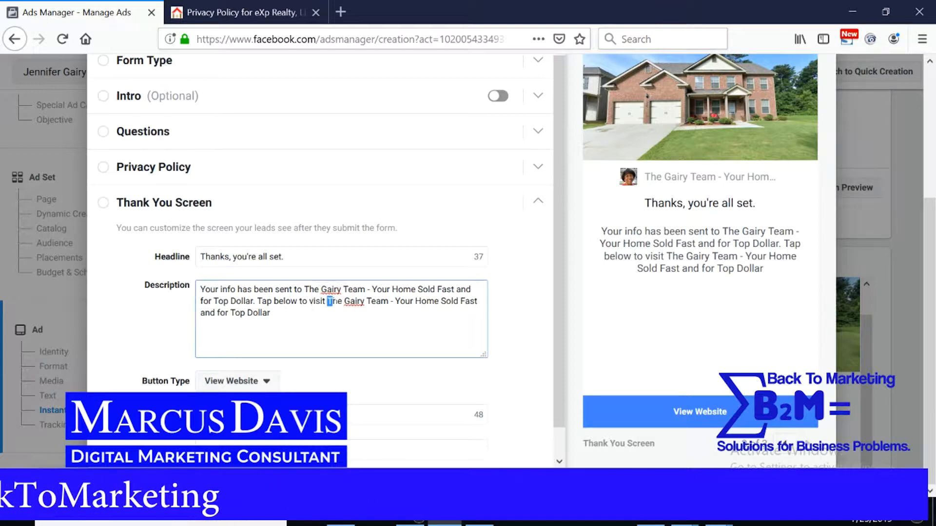
key(ctrl+shift+End)
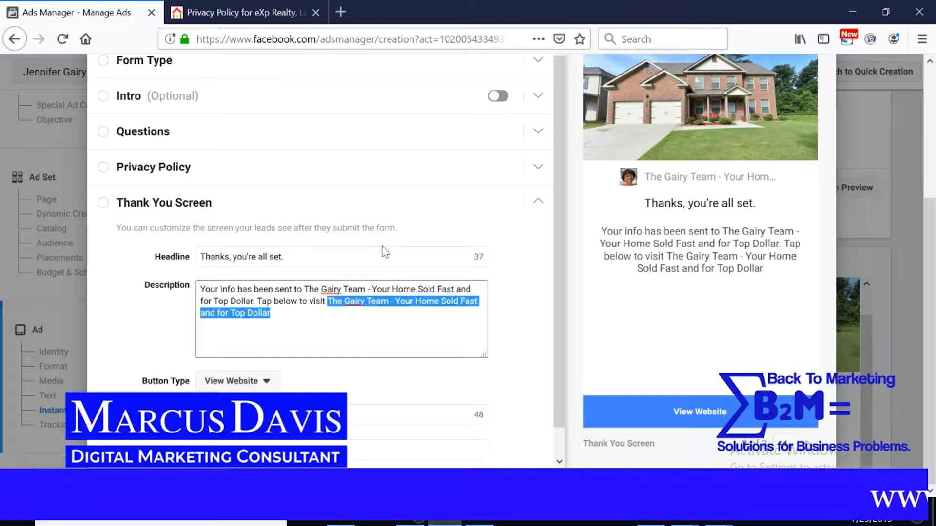
key(BackSpace)
key(BackSpace)
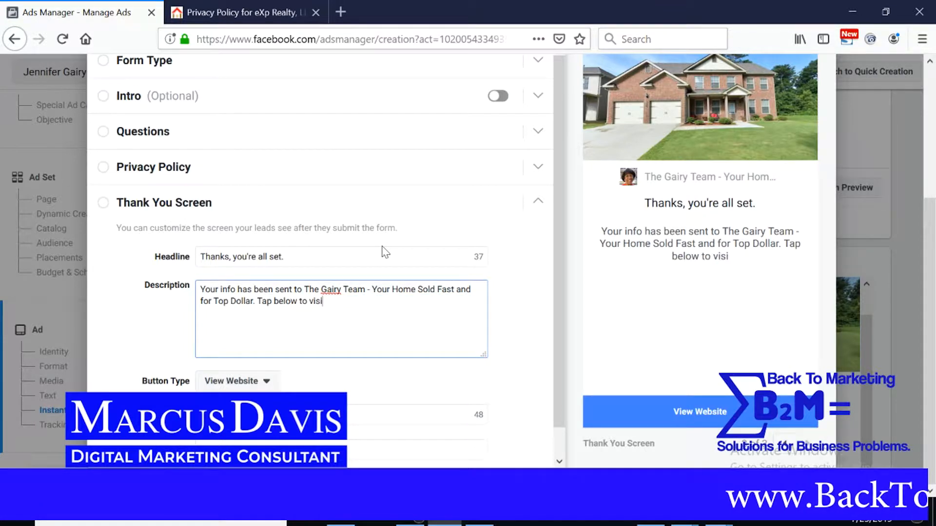
key(BackSpace)
key(BackSpace)
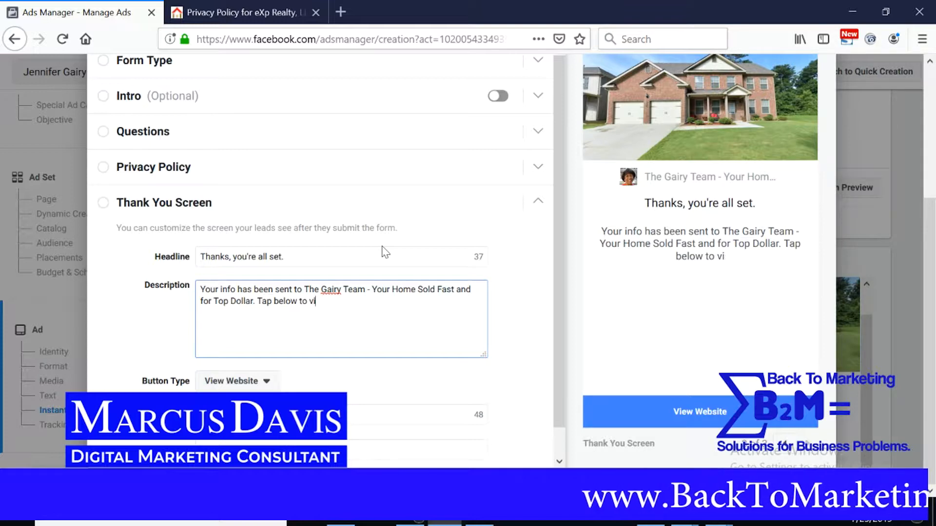
key(BackSpace)
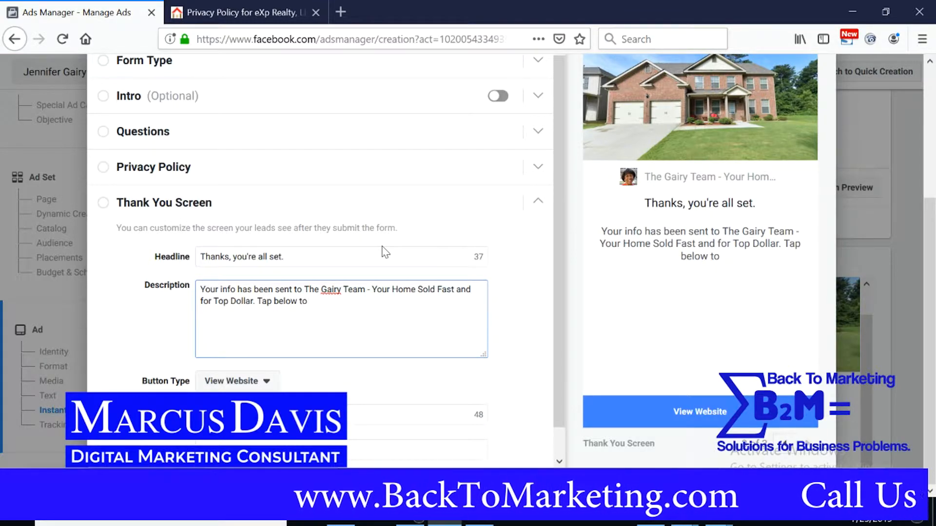
text(get)
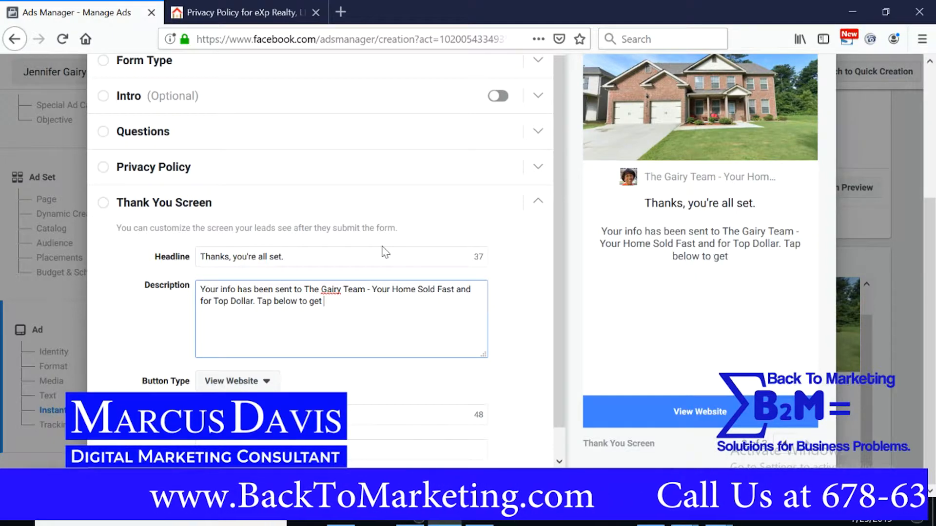
text( your Free )
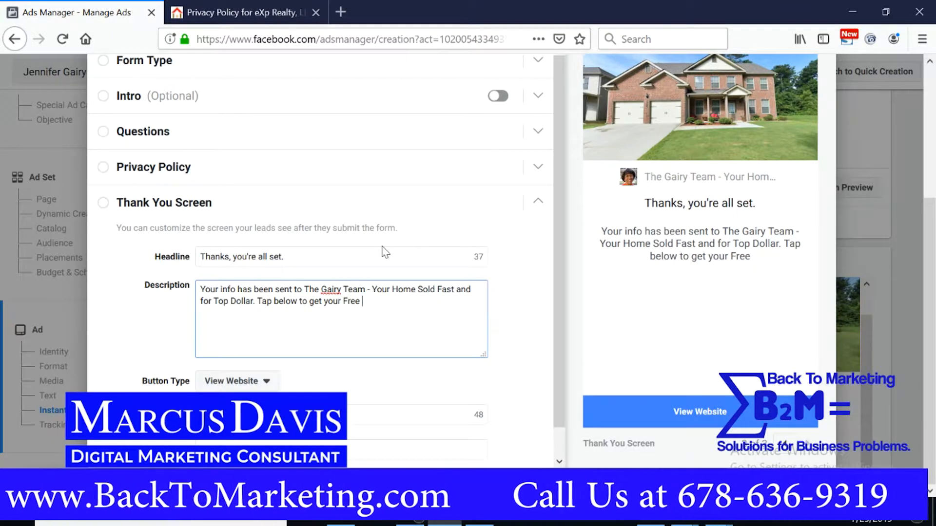
text(Hotlist)
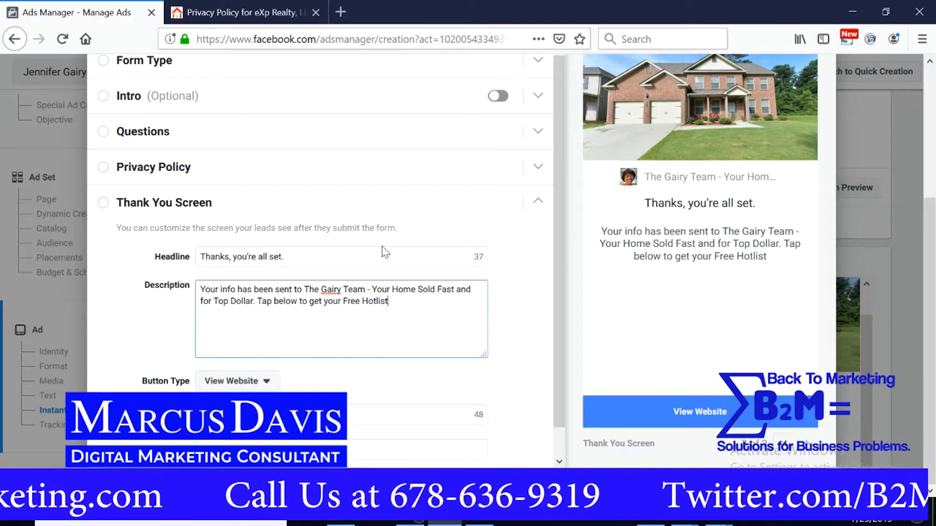
text( now!)
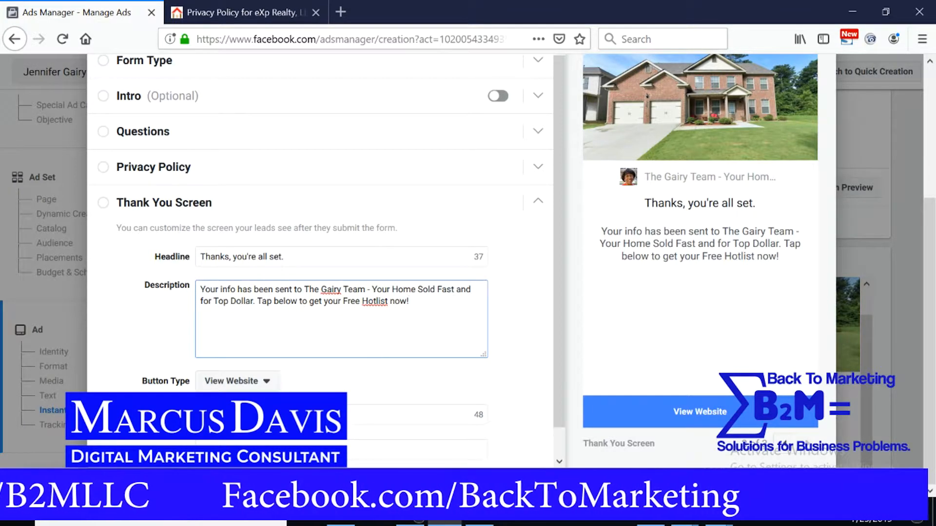
Step: Keep the Thank You Screen's button type as View Website and set its button text to "Free Hotlist!"
scroll(393, 369, down, 1)
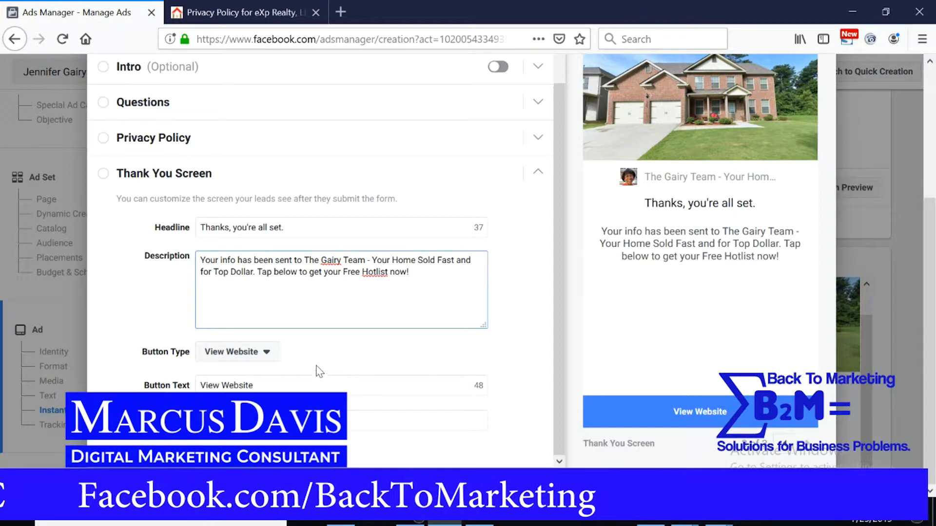
click(265, 353)
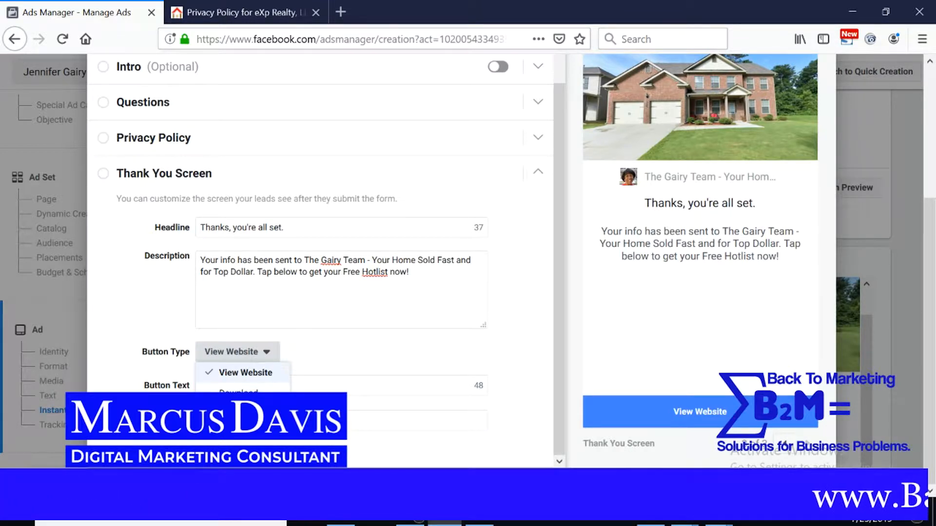
click(355, 348)
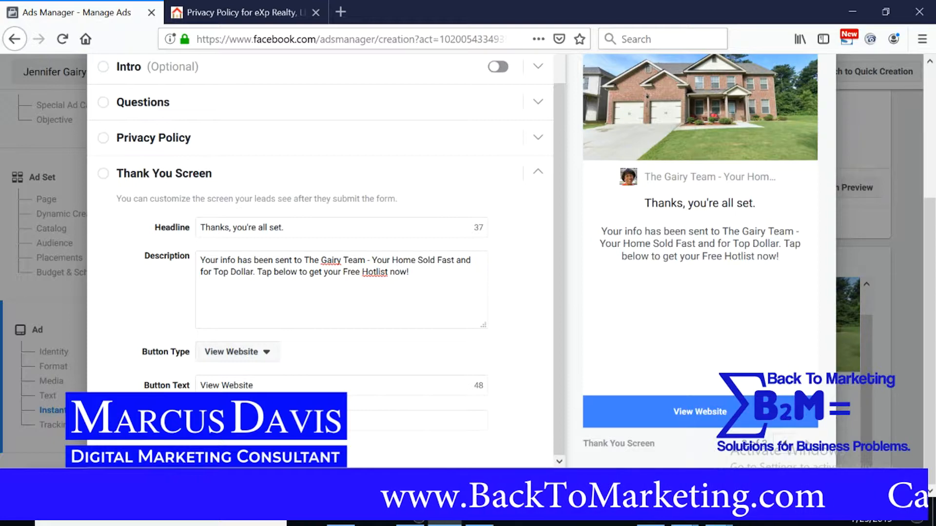
drag(292, 384, 205, 385)
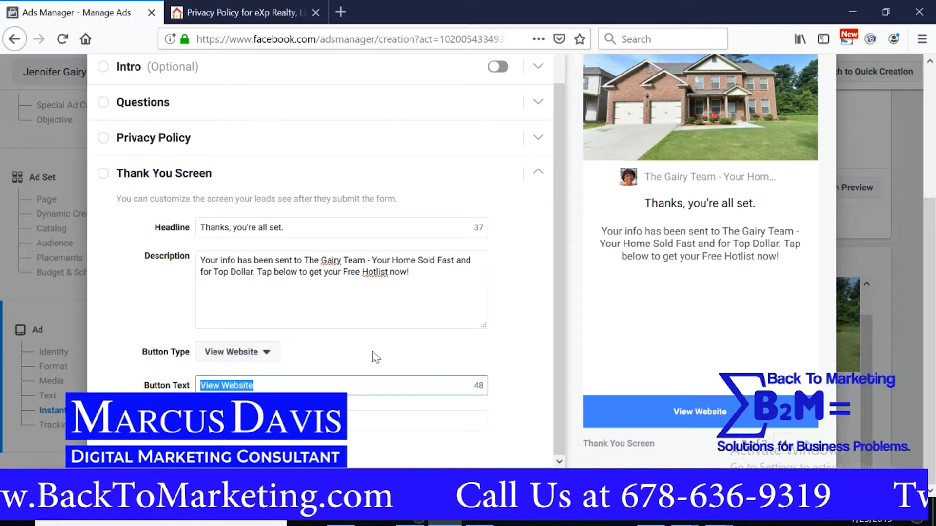
text(Free Hotlist)
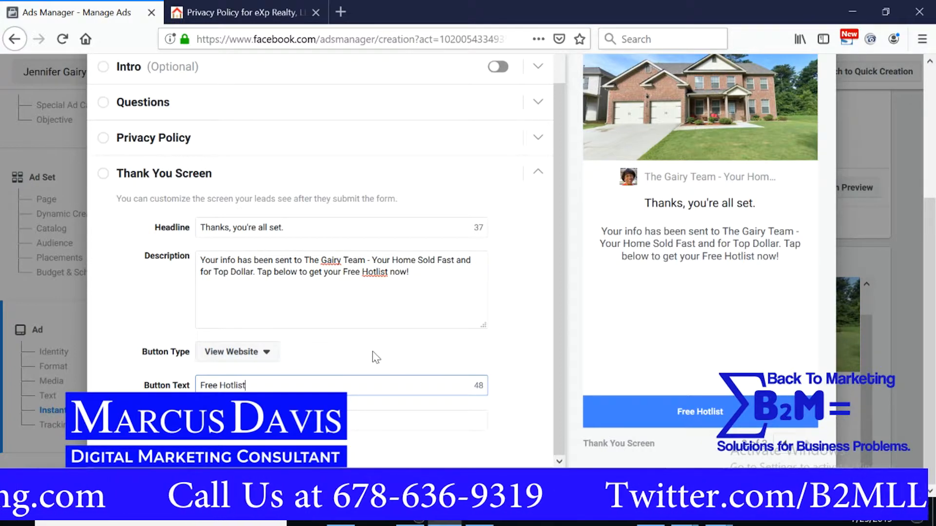
text(!)
click(378, 350)
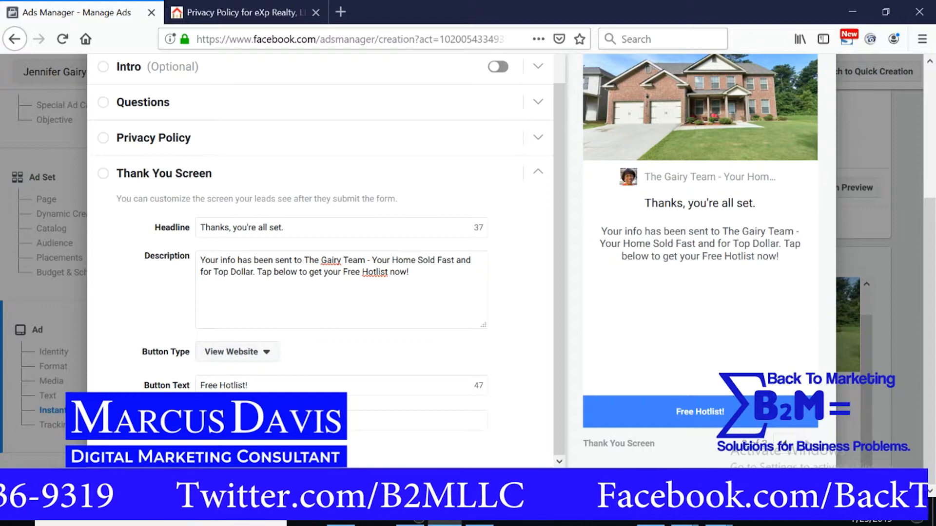
scroll(468, 238, up, 1)
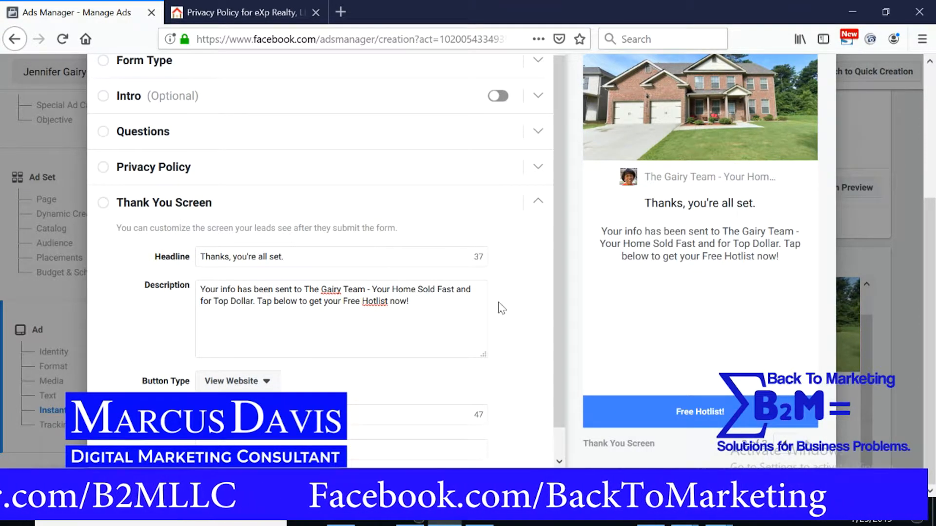
scroll(498, 302, down, 1)
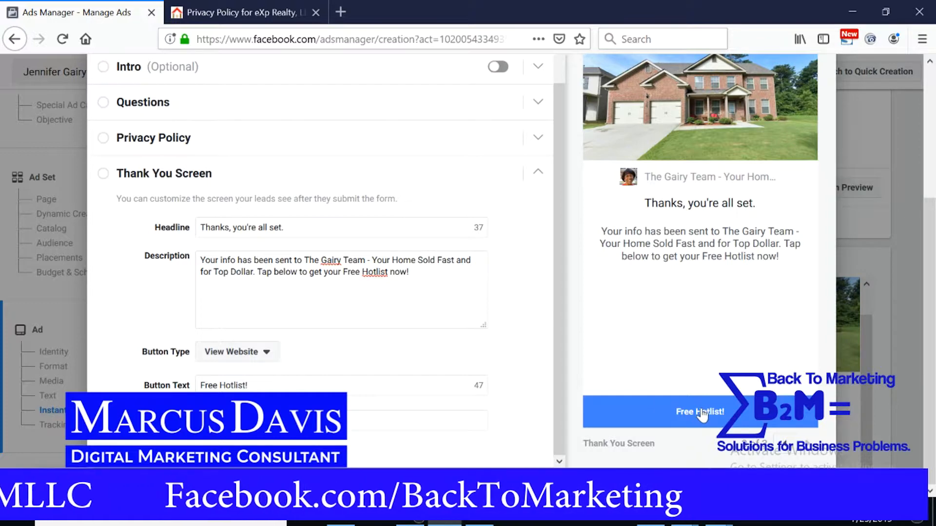
Step: Switch to the eXp Realty website and open its property search page with the listing filters
click(220, 8)
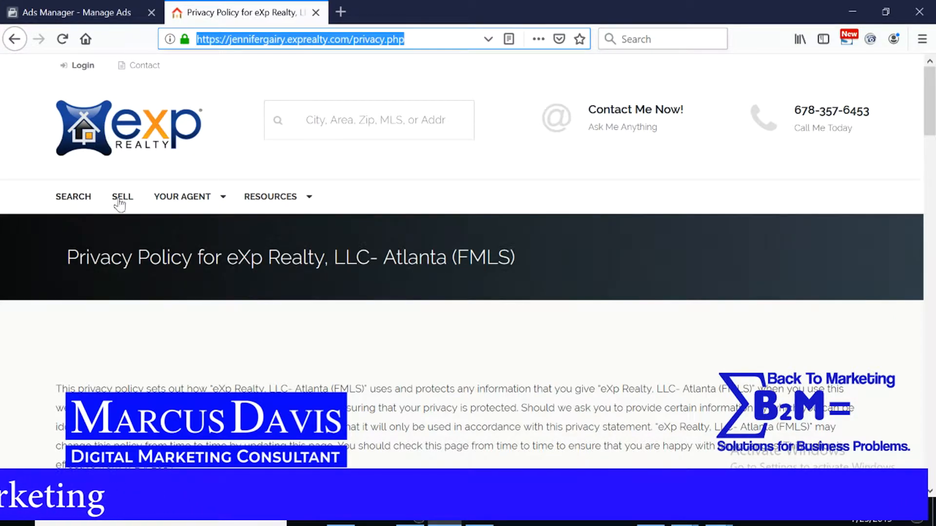
click(87, 197)
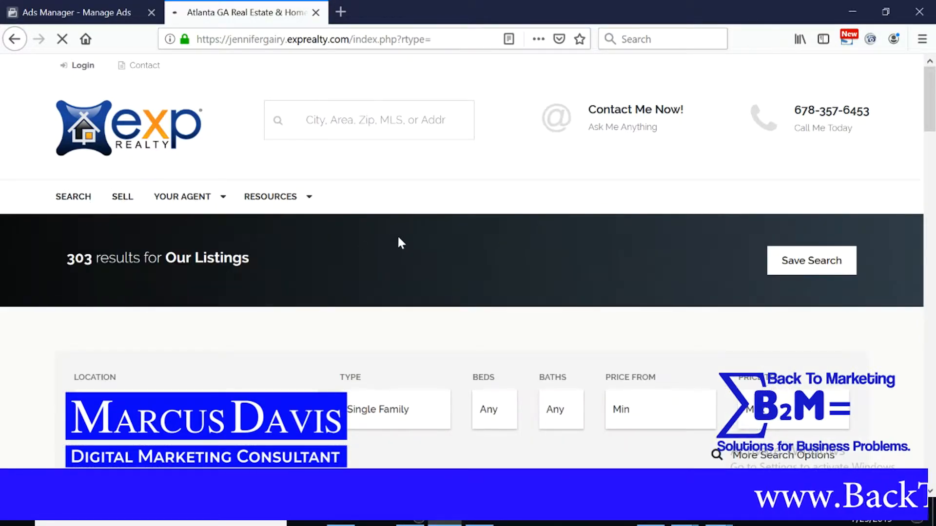
scroll(387, 251, down, 3)
scroll(526, 227, down, 6)
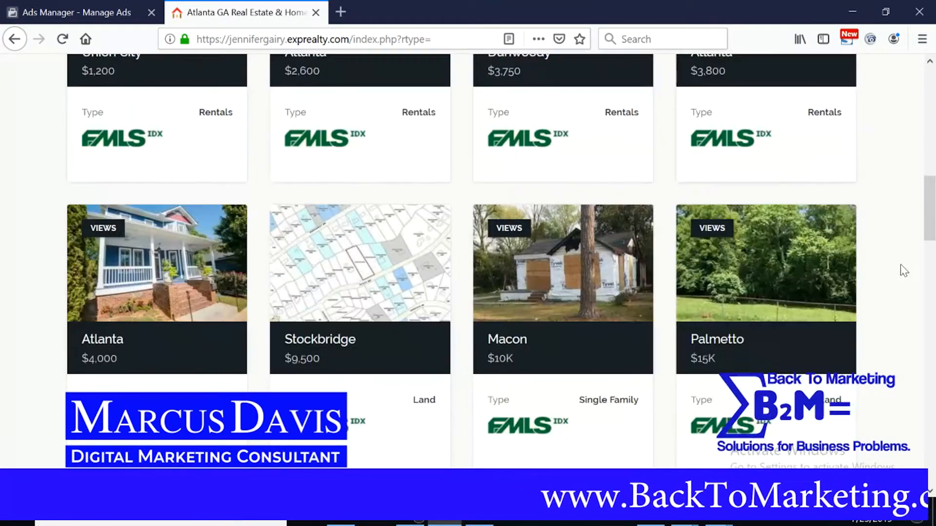
scroll(903, 268, up, 8)
scroll(129, 354, up, 2)
scroll(158, 346, down, 2)
Step: Set the listing search location to the city of Snellville and the minimum beds to 1+
click(192, 239)
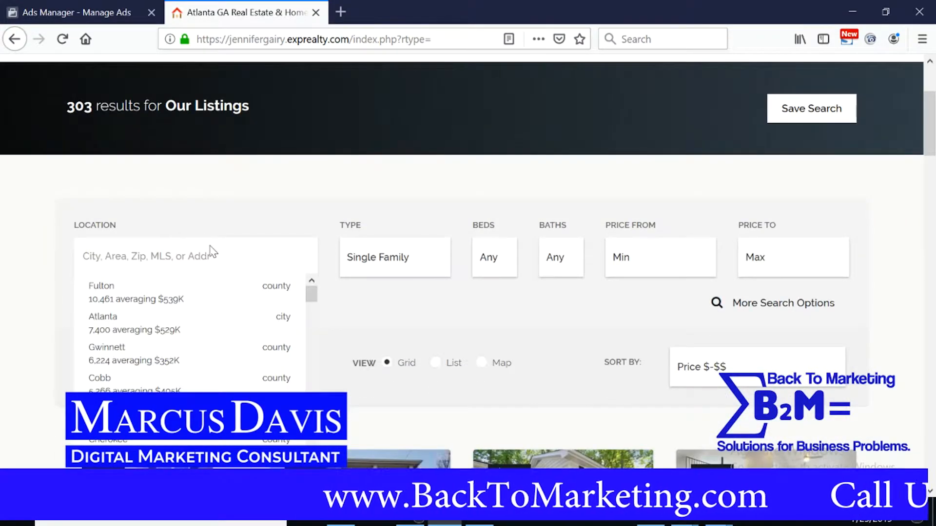
text(snellville)
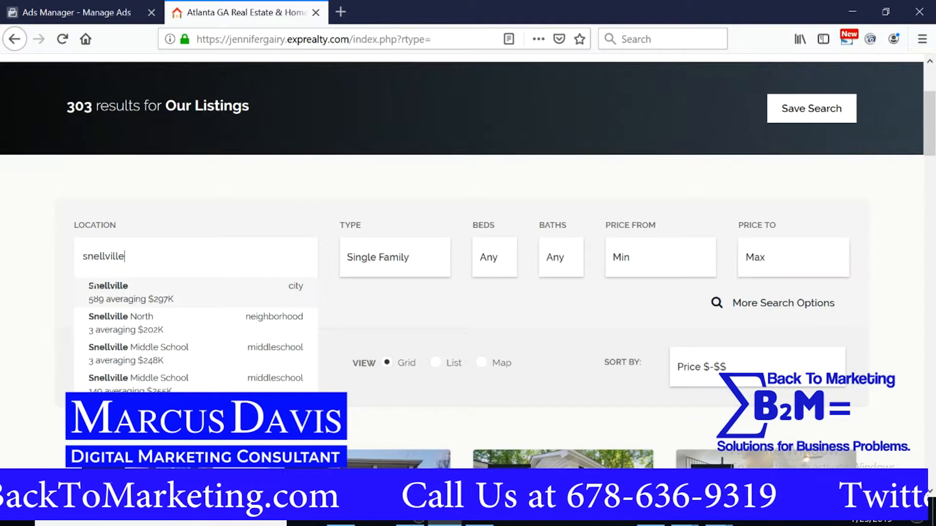
click(127, 297)
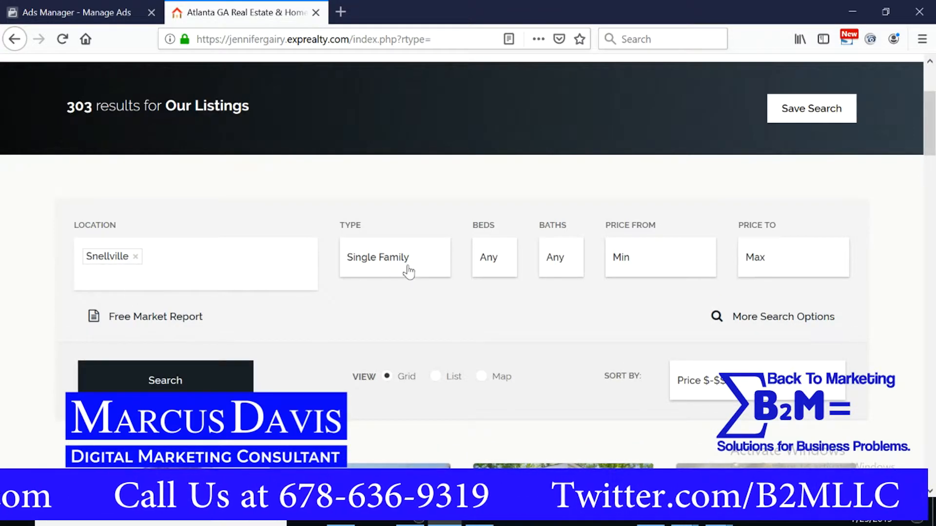
click(493, 260)
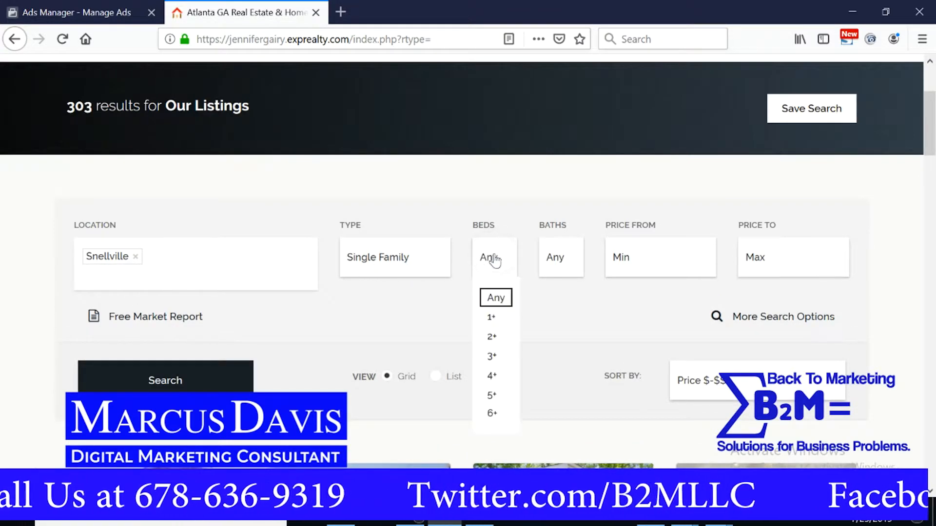
click(491, 321)
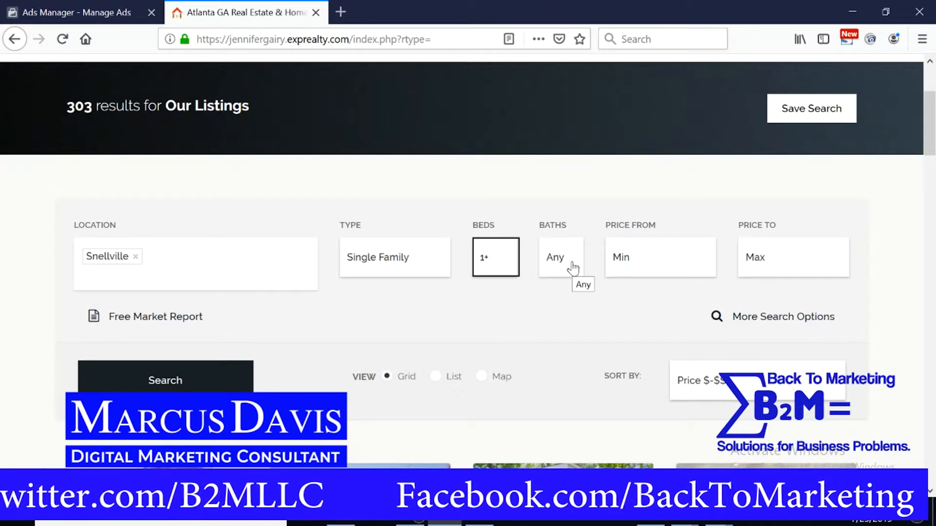
Step: Set the price range from $75,000 to $300,000 and run the listing search
click(769, 263)
scroll(799, 370, down, 2)
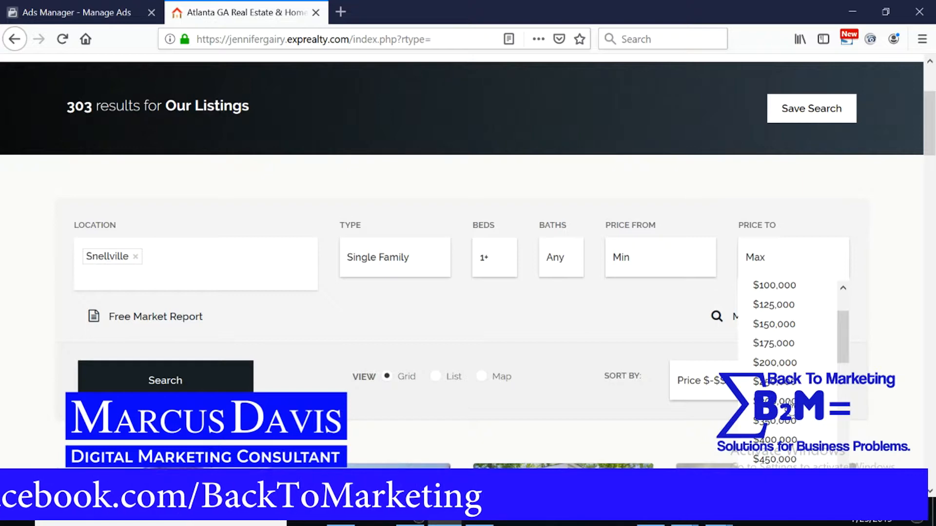
click(790, 404)
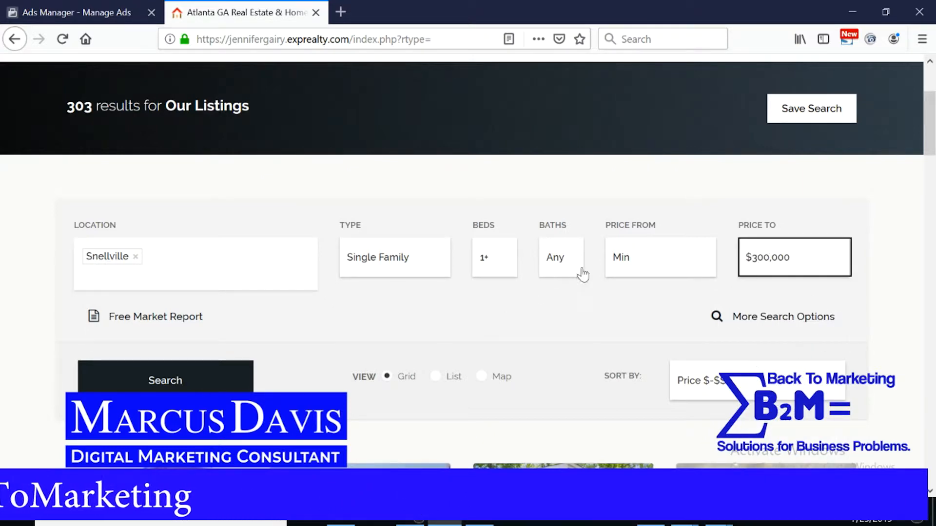
click(631, 268)
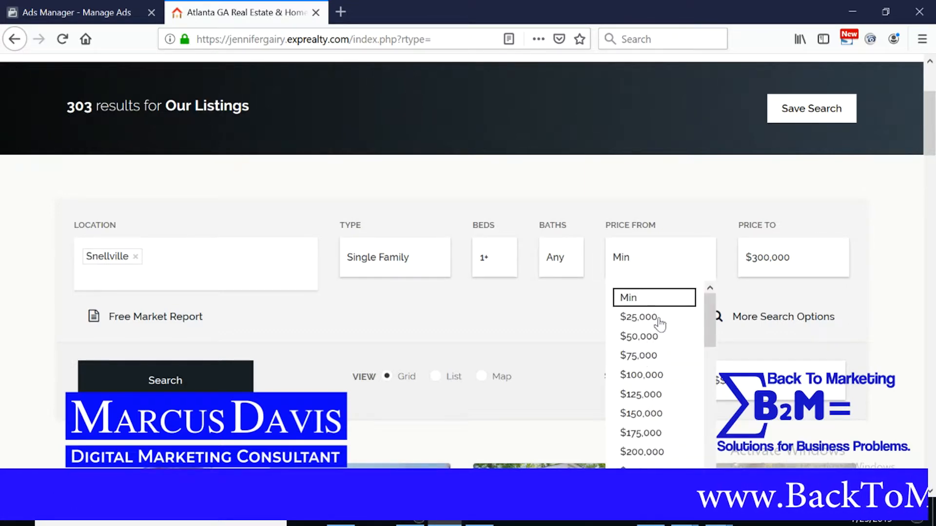
click(652, 357)
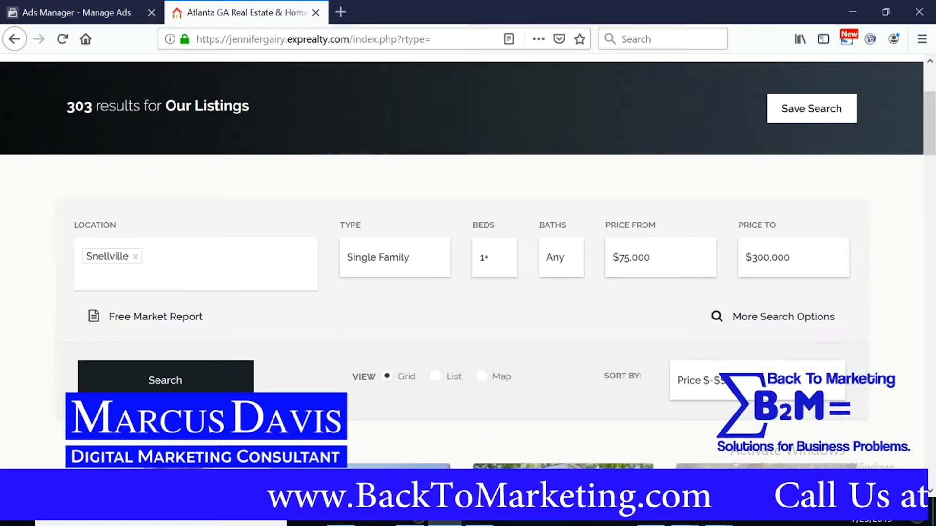
scroll(346, 302, down, 3)
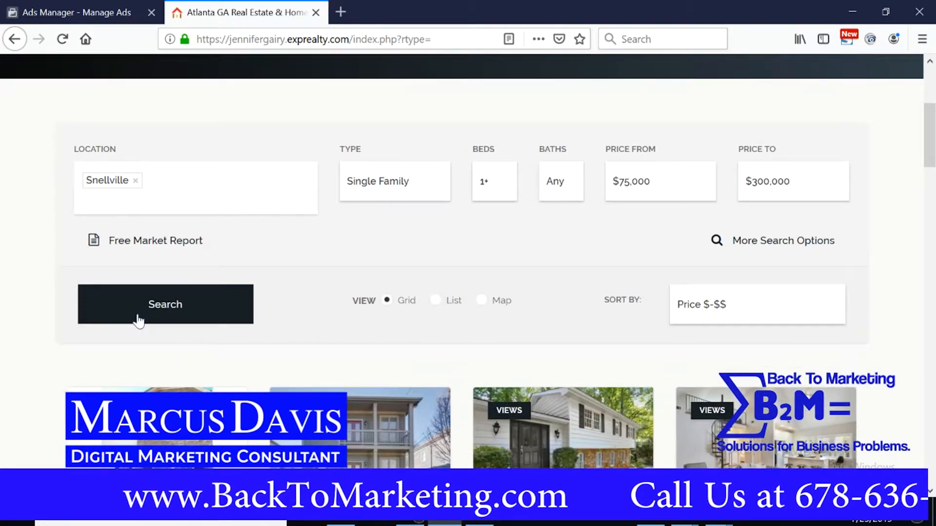
scroll(650, 251, up, 3)
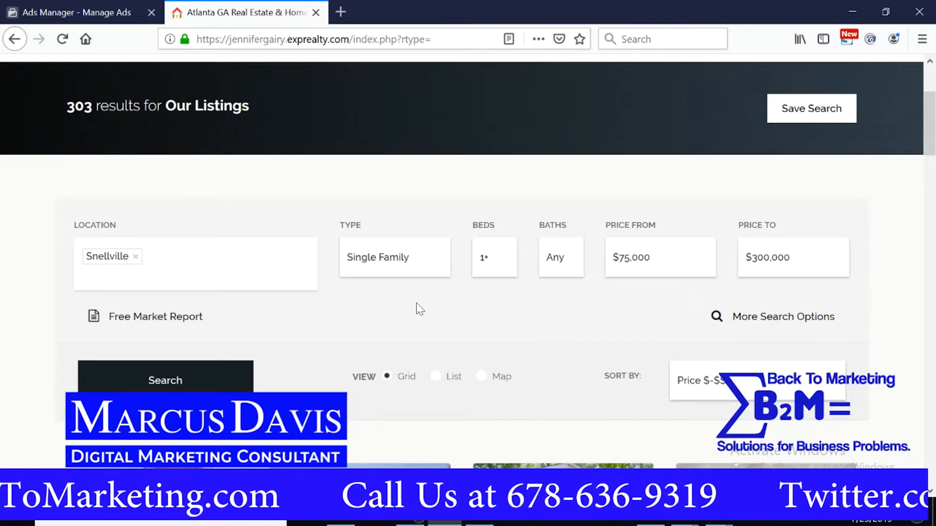
click(226, 380)
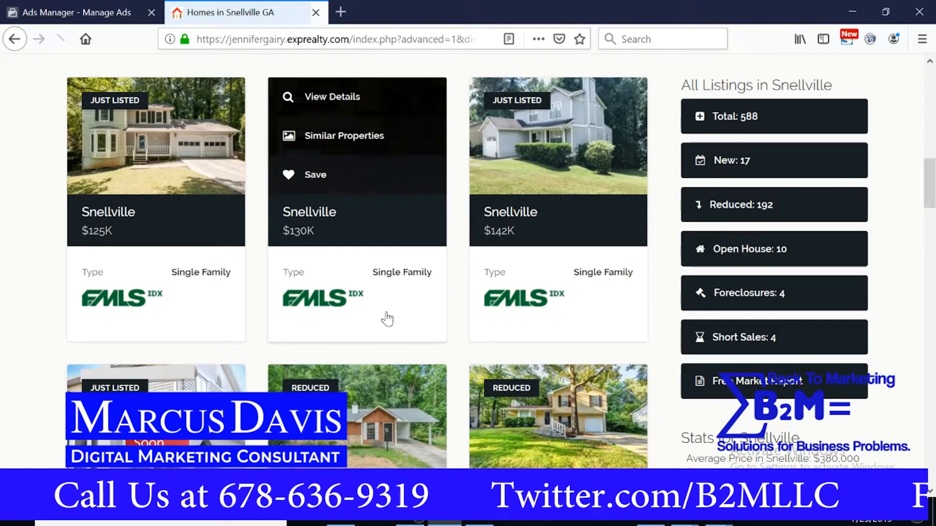
Step: Sort the Snellville search results by Price $$-$, from highest to lowest
scroll(379, 312, up, 3)
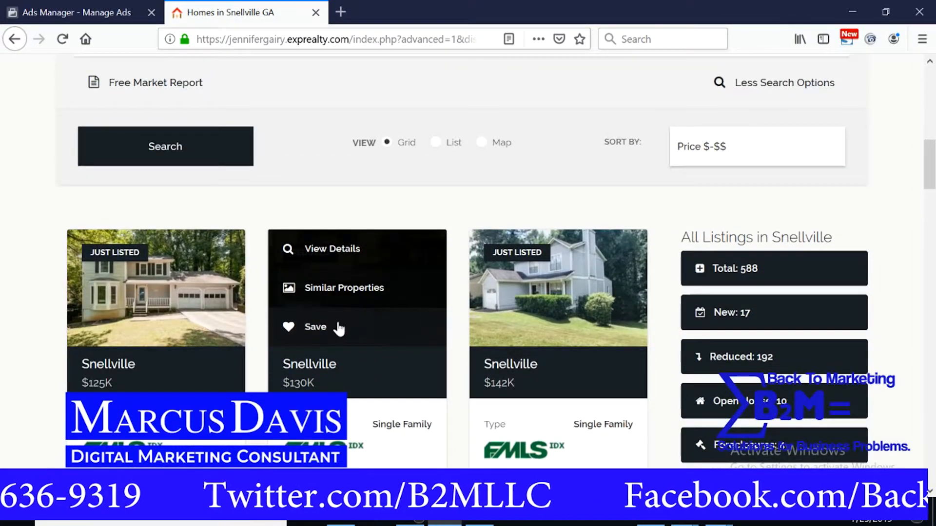
scroll(407, 331, up, 2)
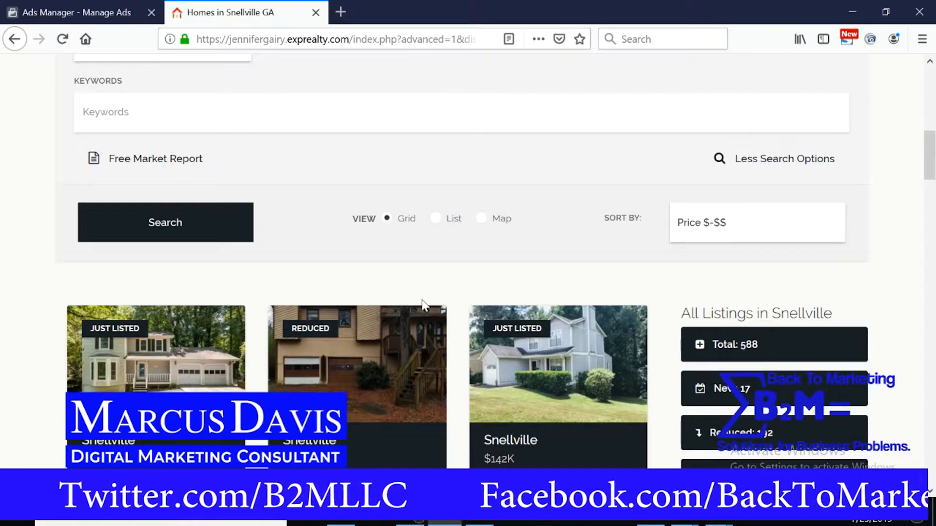
mouse_move(539, 357)
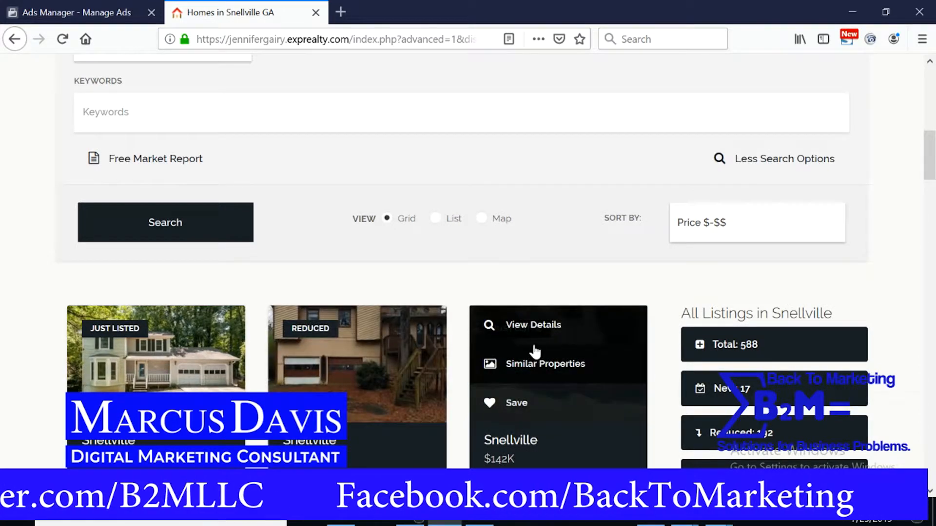
scroll(535, 324, up, 5)
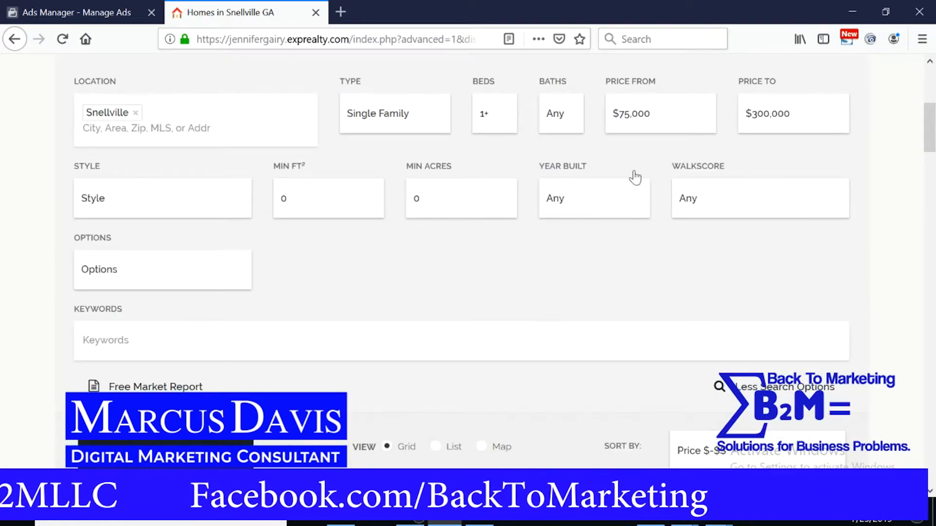
scroll(665, 220, down, 3)
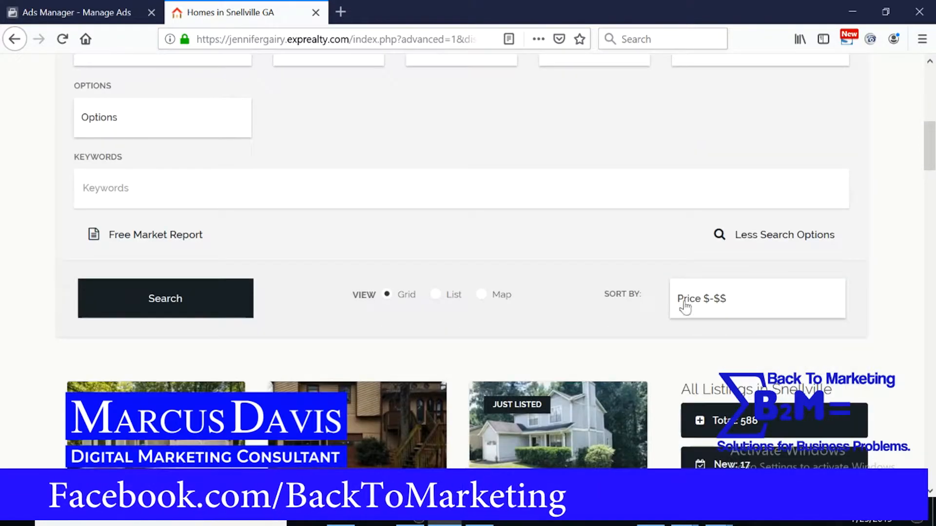
click(706, 303)
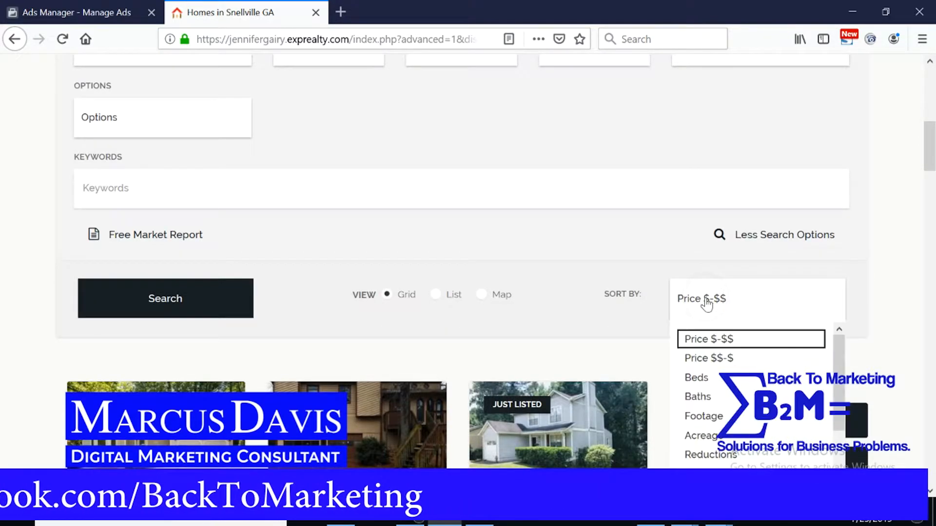
click(733, 358)
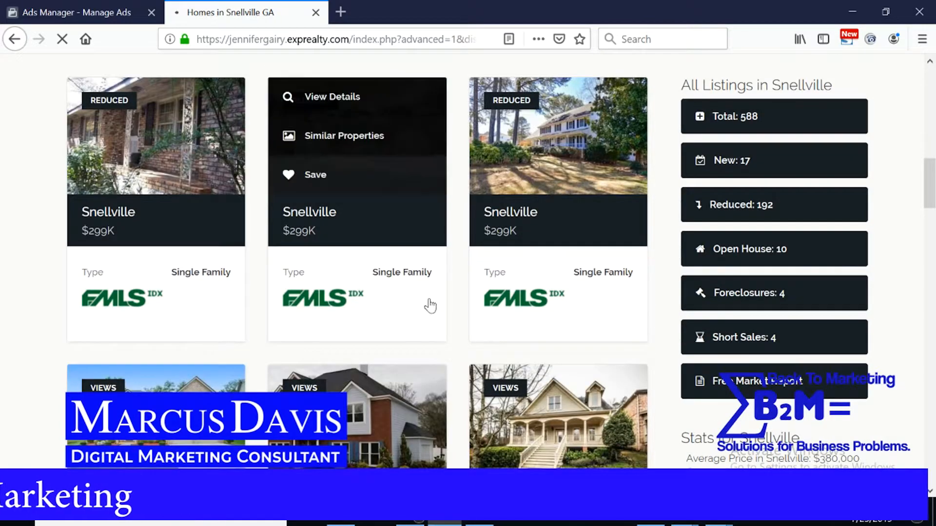
Step: Look through the sorted Snellville listings and check their prices and the applied search filters
scroll(421, 316, up, 3)
scroll(429, 317, up, 1)
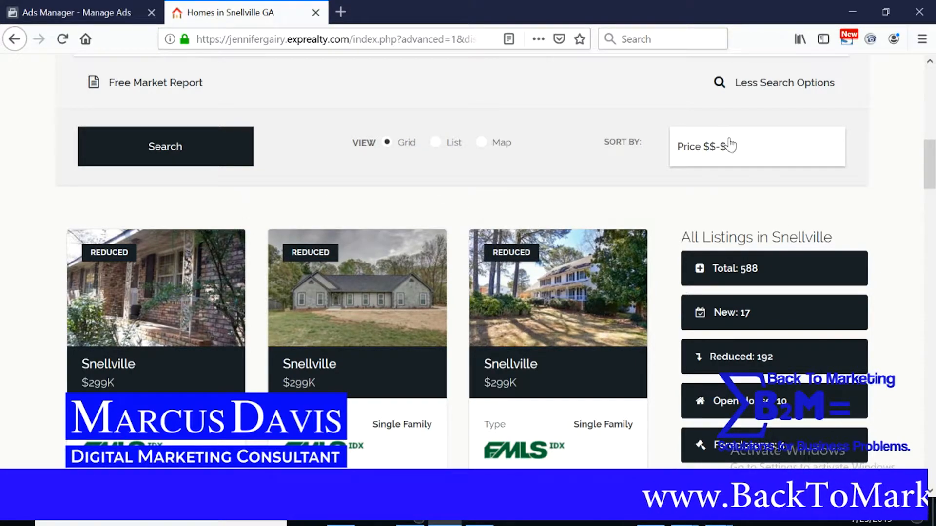
scroll(754, 185, up, 2)
scroll(320, 192, up, 3)
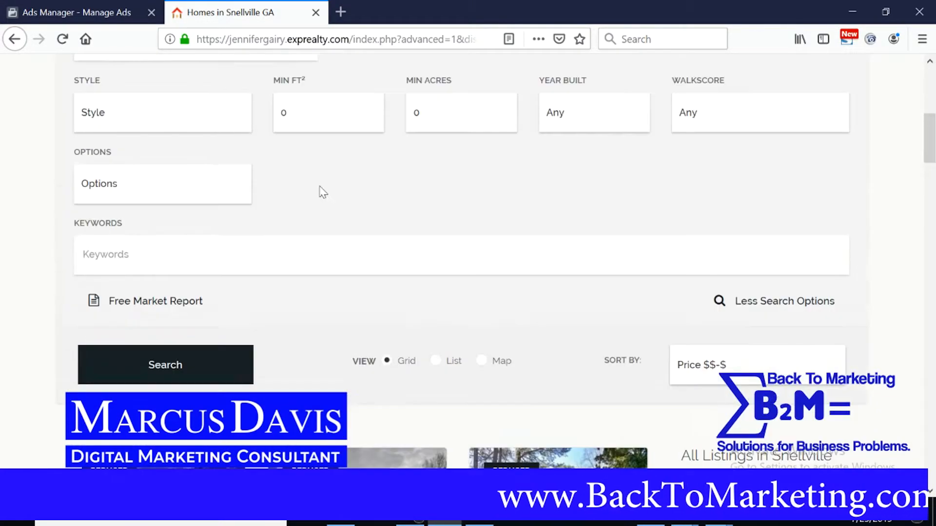
scroll(445, 244, down, 8)
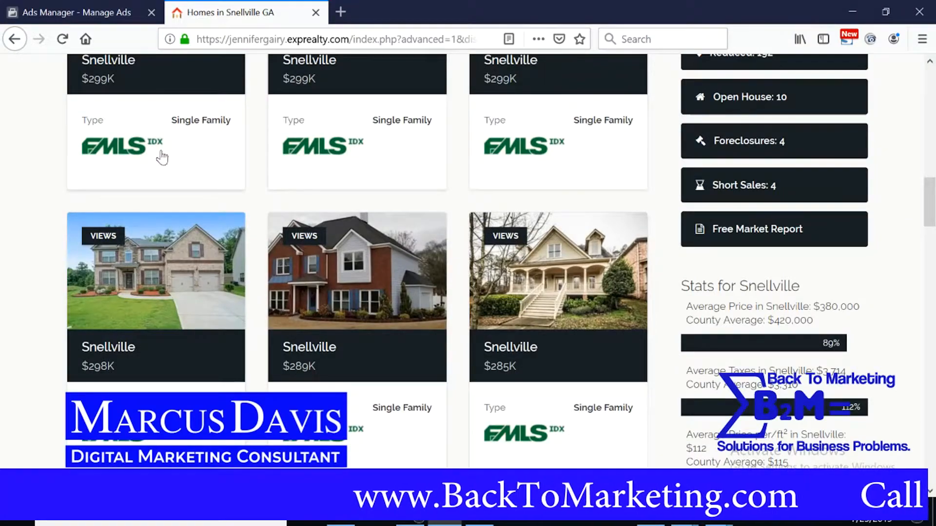
scroll(161, 156, up, 1)
scroll(481, 254, down, 20)
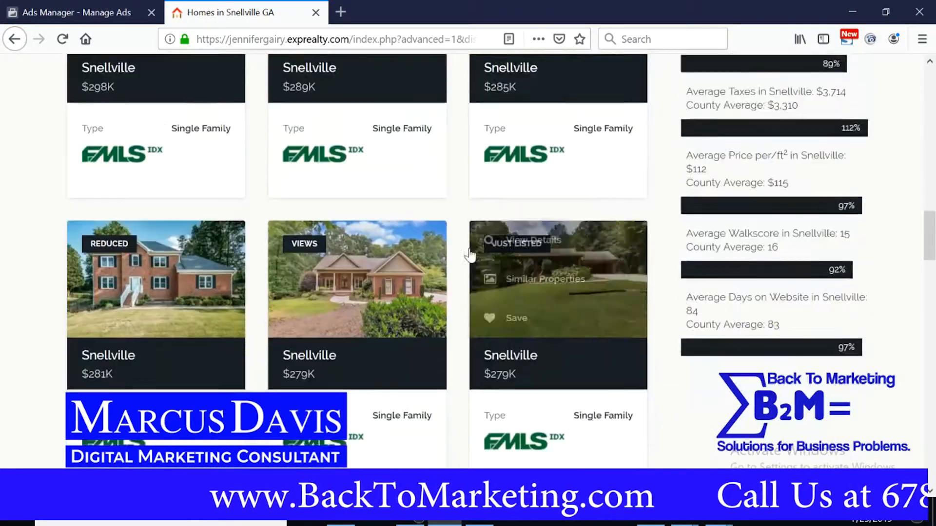
scroll(407, 264, down, 15)
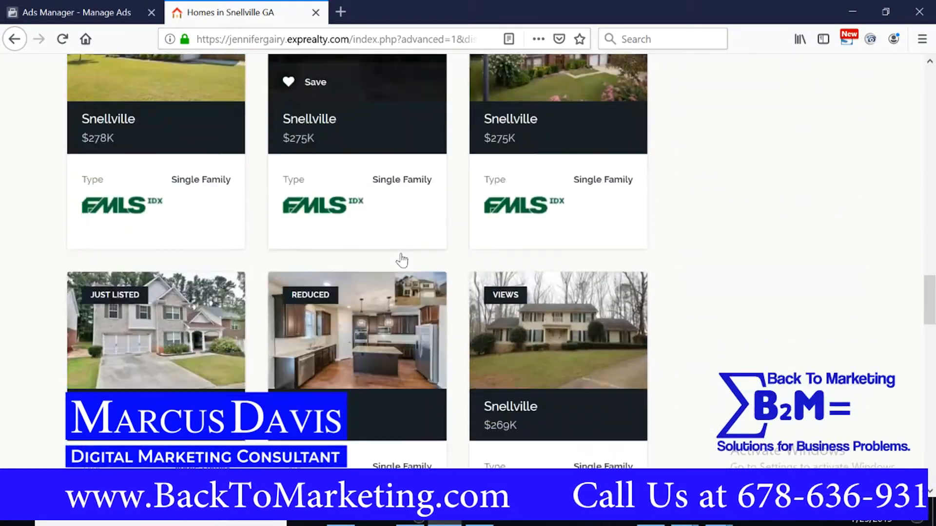
scroll(402, 254, up, 15)
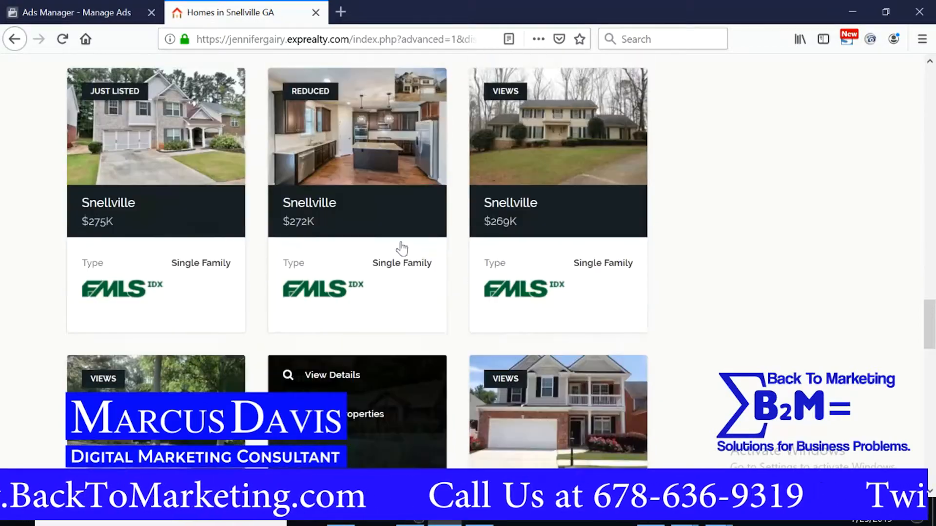
scroll(367, 221, up, 10)
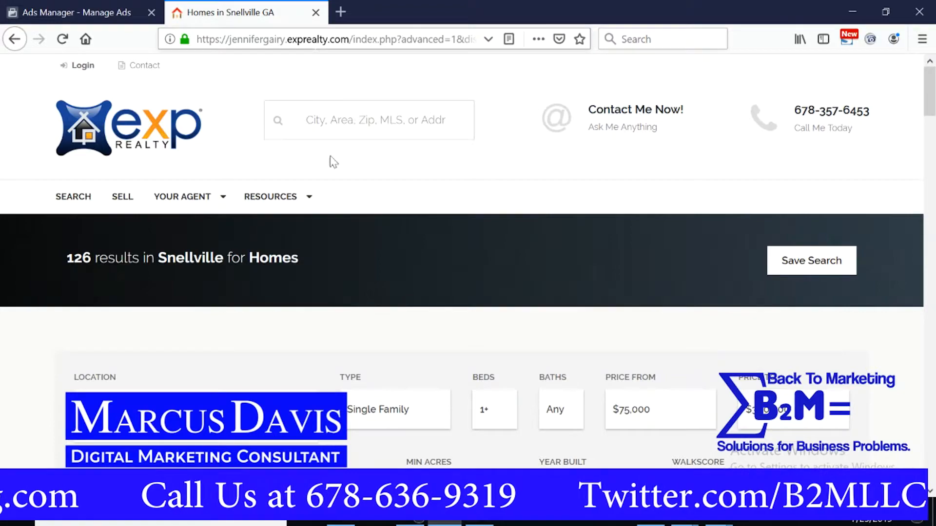
scroll(335, 290, down, 5)
scroll(401, 317, down, 10)
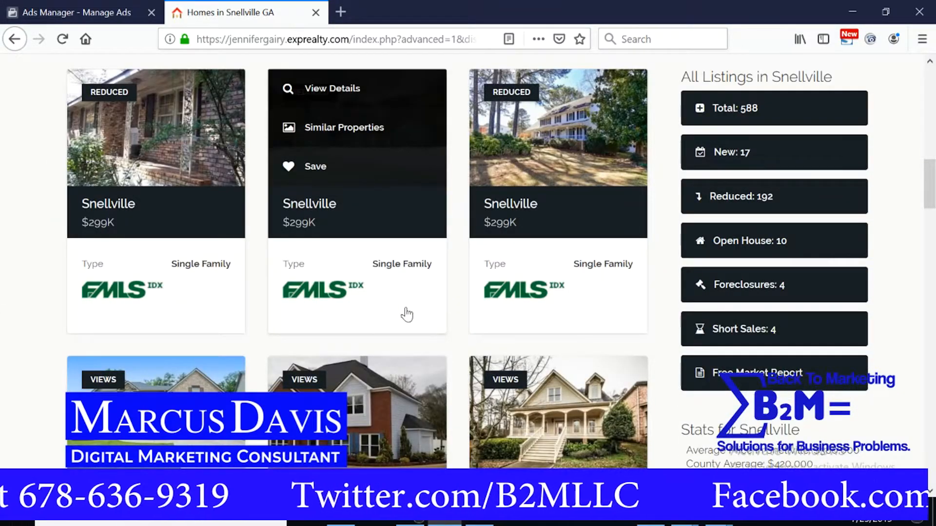
scroll(406, 315, down, 3)
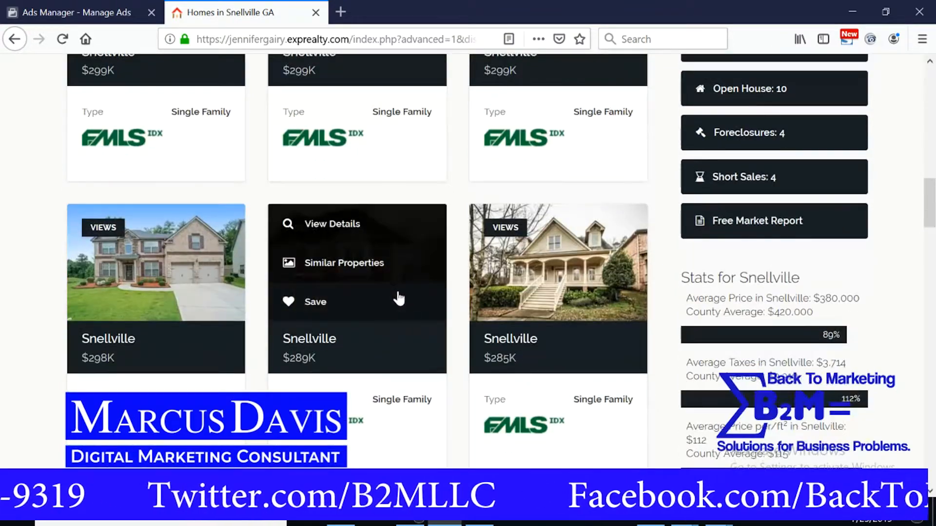
Step: Copy the web address of the filtered Snellville results and paste it as the Thank You Screen button's website link in Ads Manager
scroll(376, 162, up, 18)
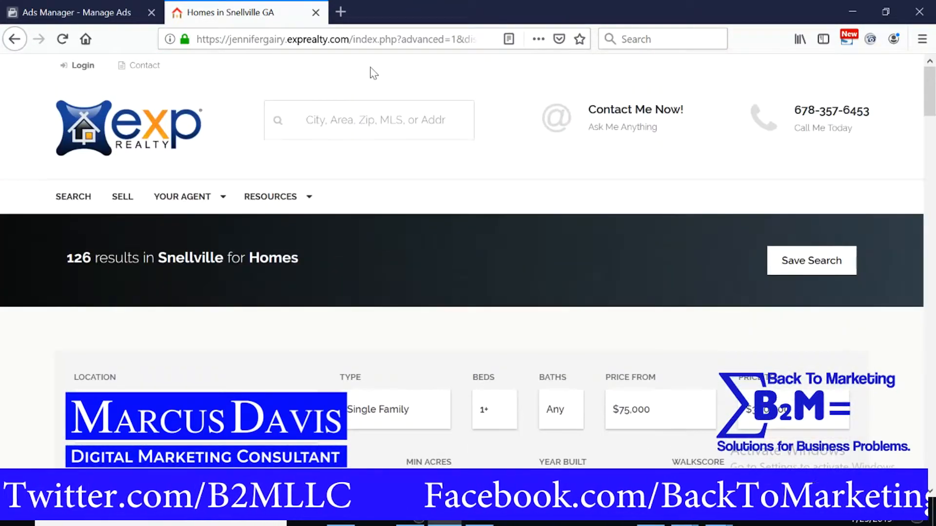
click(373, 39)
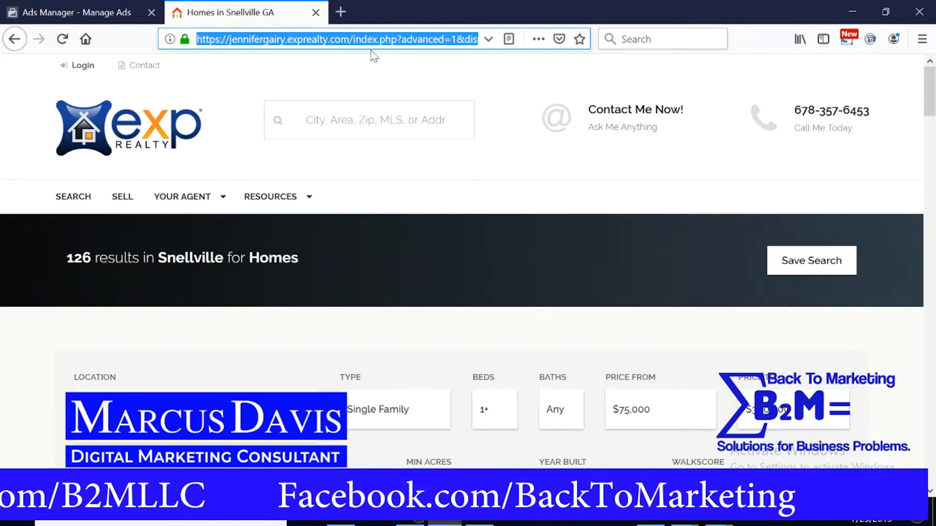
click(47, 12)
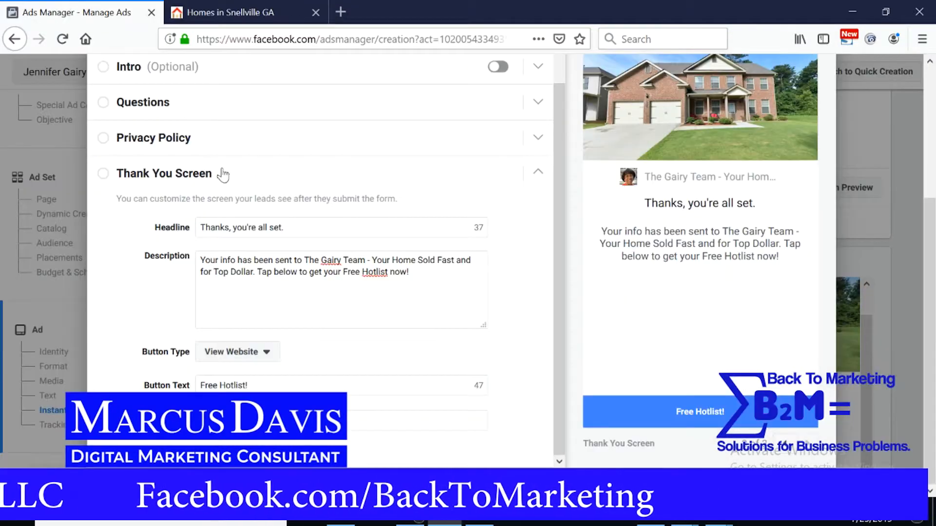
click(273, 421)
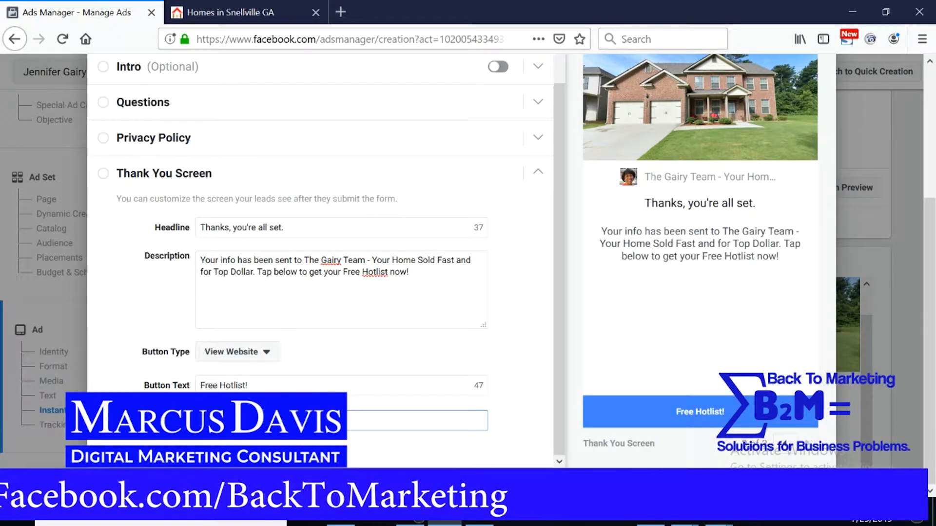
key(ctrl+v)
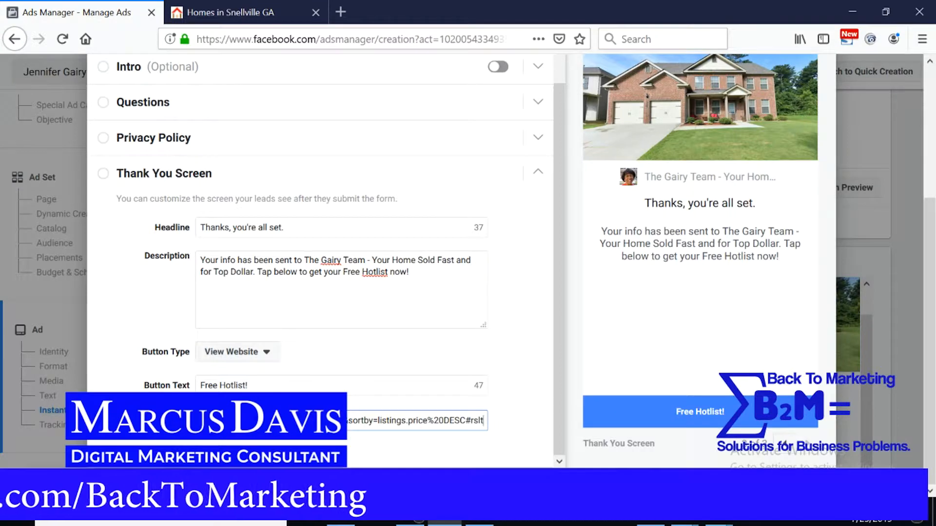
click(417, 352)
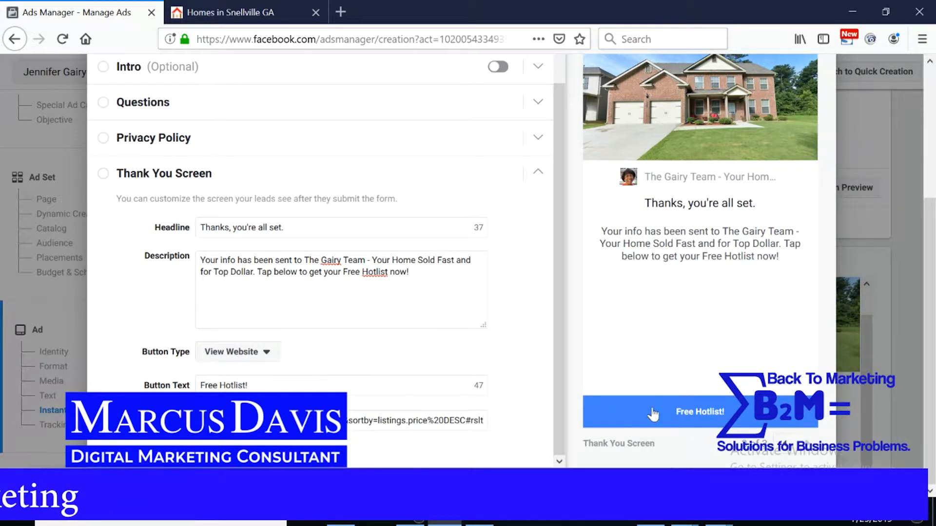
Step: Recheck the eXp Realty listings page for Snellville, covering its search filters, sort order and listed homes
click(253, 9)
scroll(434, 312, down, 10)
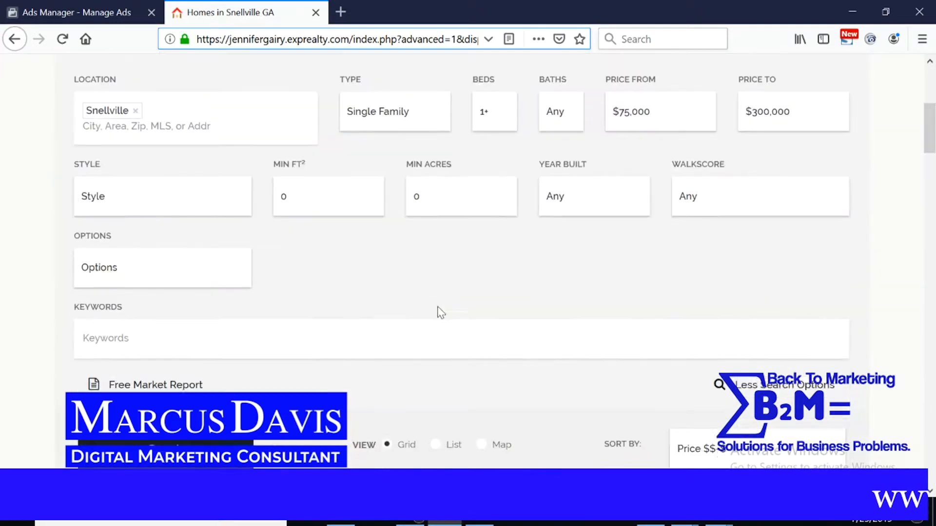
scroll(446, 319, down, 6)
scroll(665, 309, up, 8)
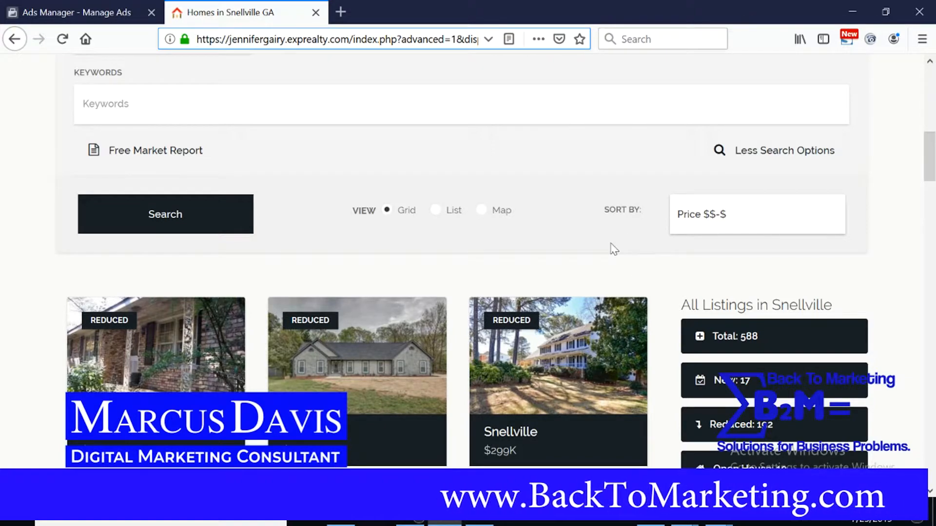
scroll(608, 249, down, 3)
scroll(592, 237, up, 12)
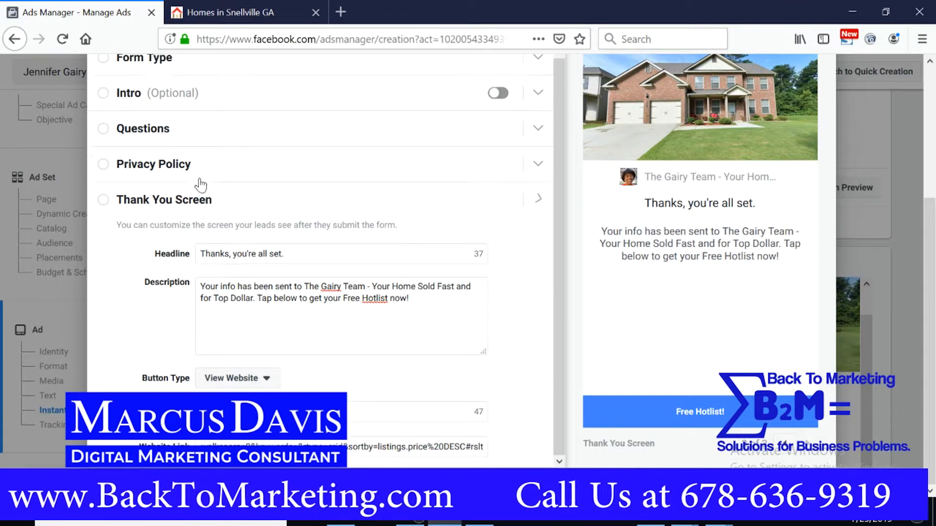
Step: Back in Ads Manager, collapse the Thank You Screen section and check the form's language and sharing settings
click(201, 181)
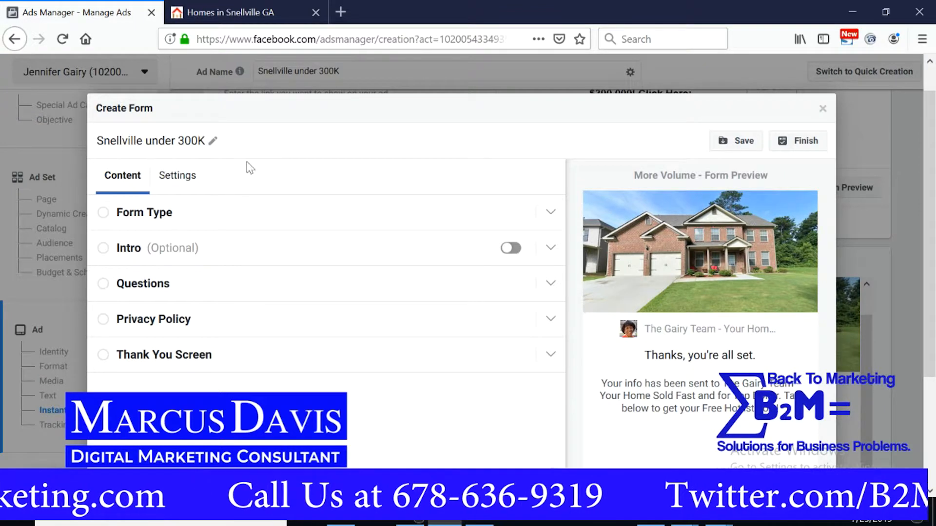
click(183, 177)
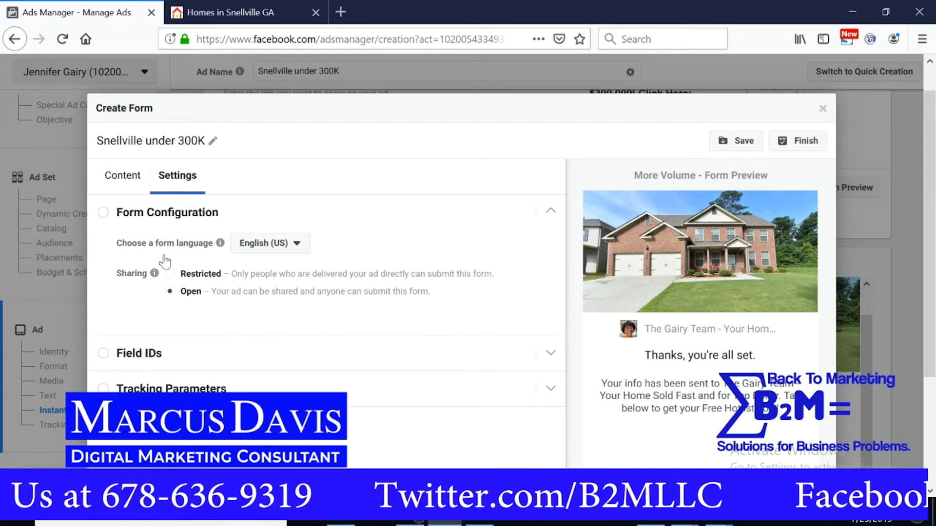
click(131, 186)
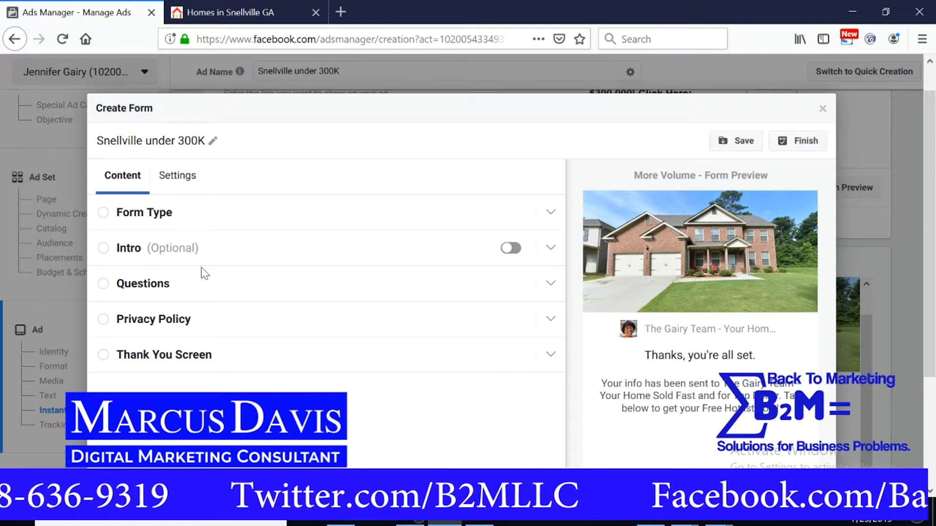
Step: Review the form's Questions, Privacy Policy and Thank You Screen sections together with their preview
click(209, 284)
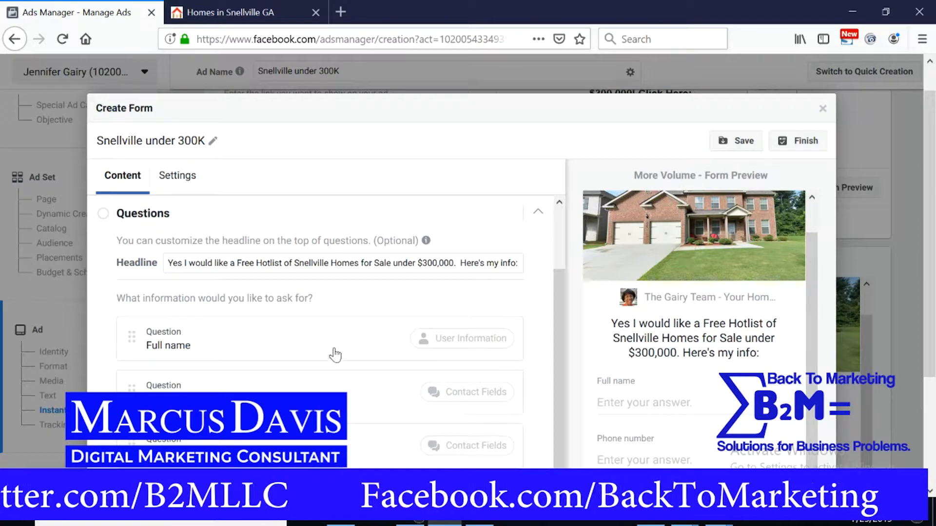
scroll(253, 215, down, 3)
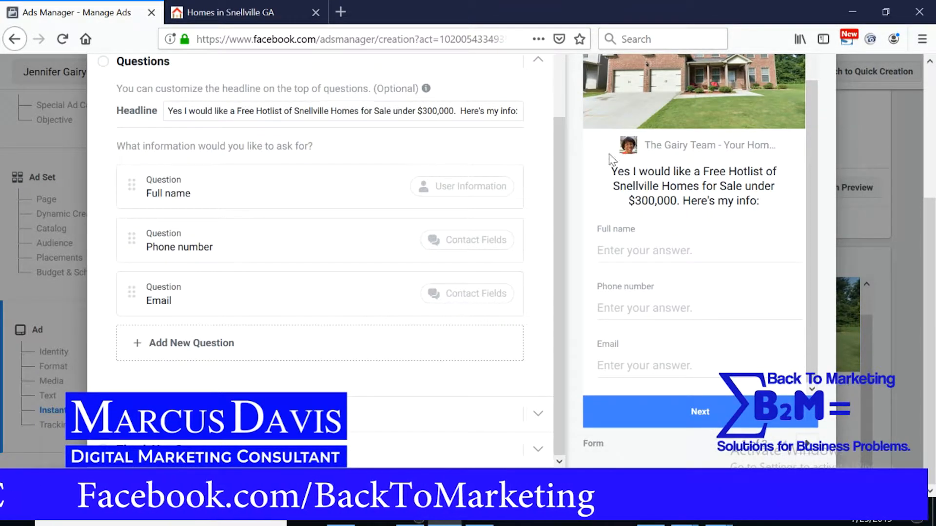
scroll(185, 152, up, 2)
click(163, 139)
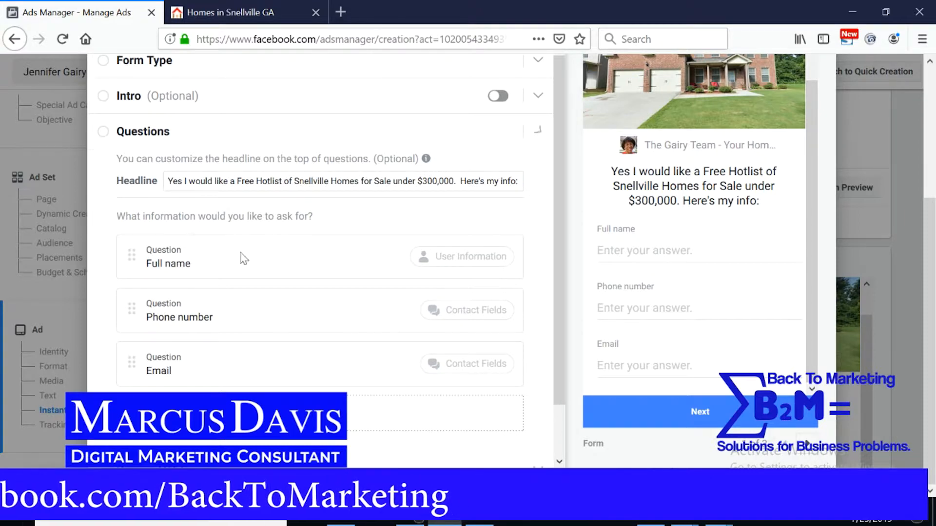
click(188, 166)
click(189, 166)
click(187, 210)
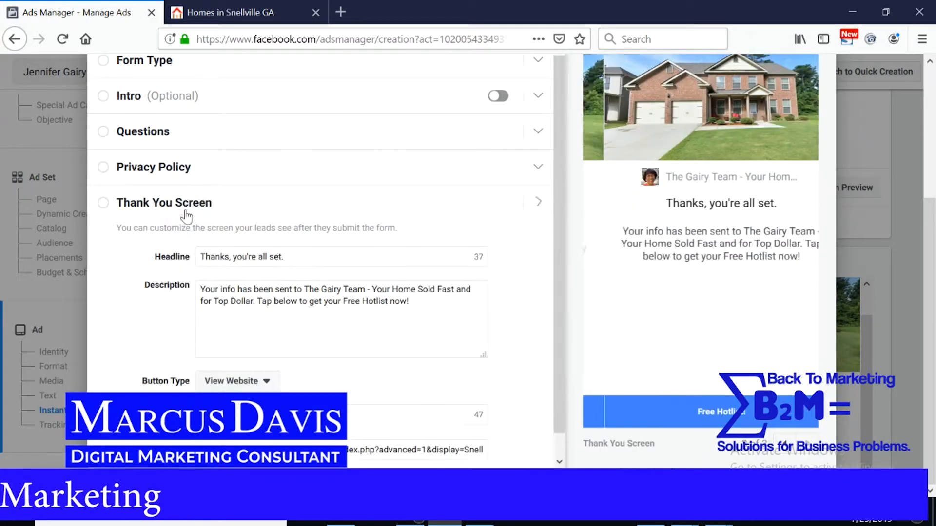
scroll(327, 289, down, 1)
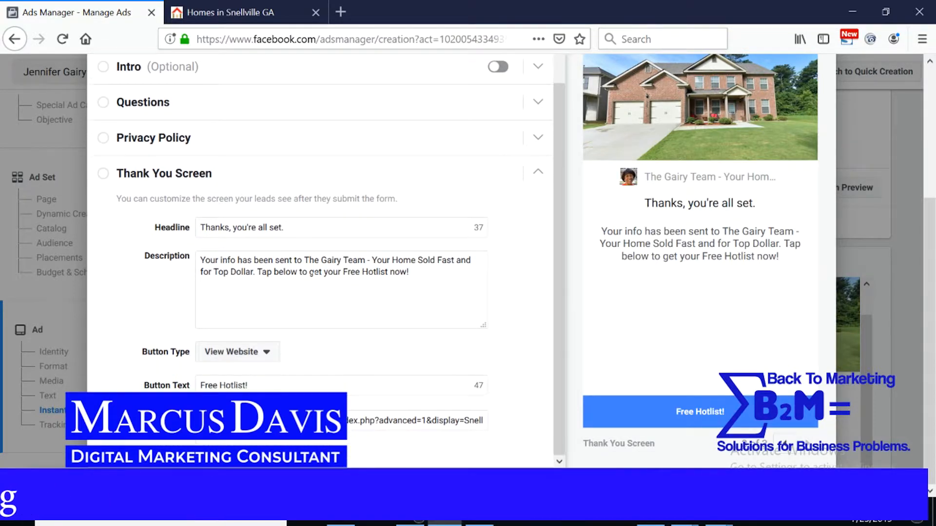
Step: Finish the "Snellville under 300K" lead form for use in the ad
click(199, 175)
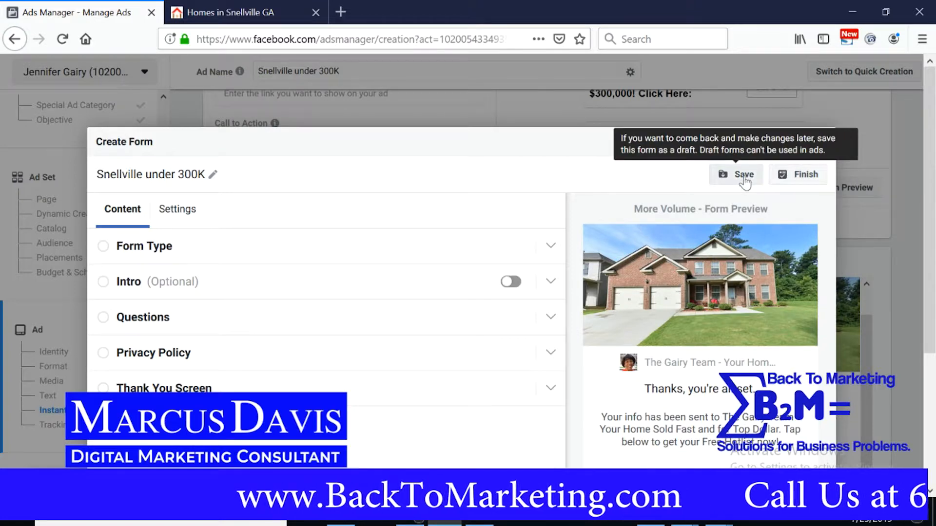
click(798, 175)
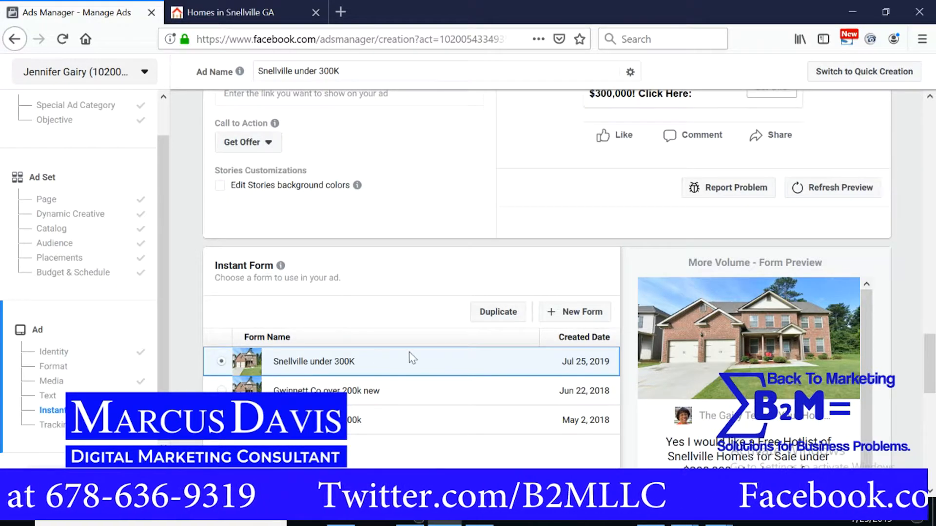
scroll(410, 355, down, 3)
scroll(766, 250, down, 1)
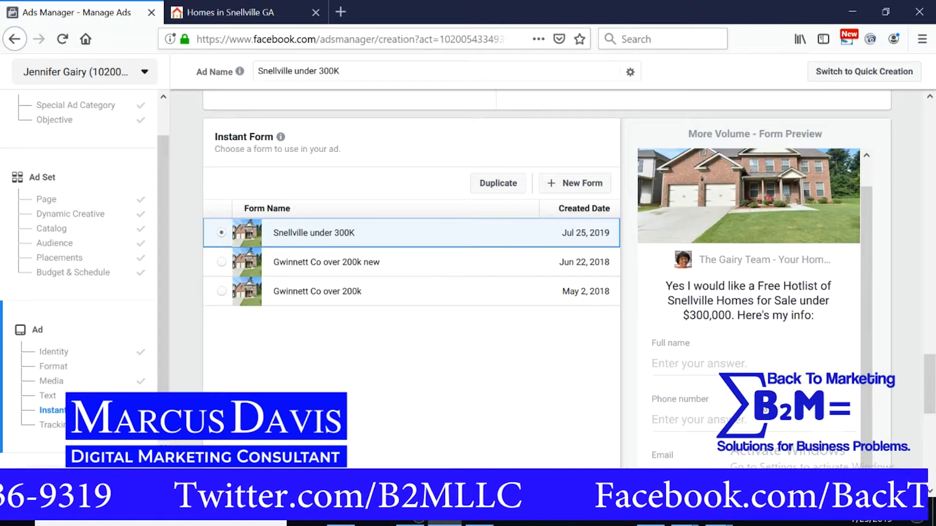
Step: Look over the ad's form preview and tracking options, and return to its format settings
scroll(367, 228, down, 4)
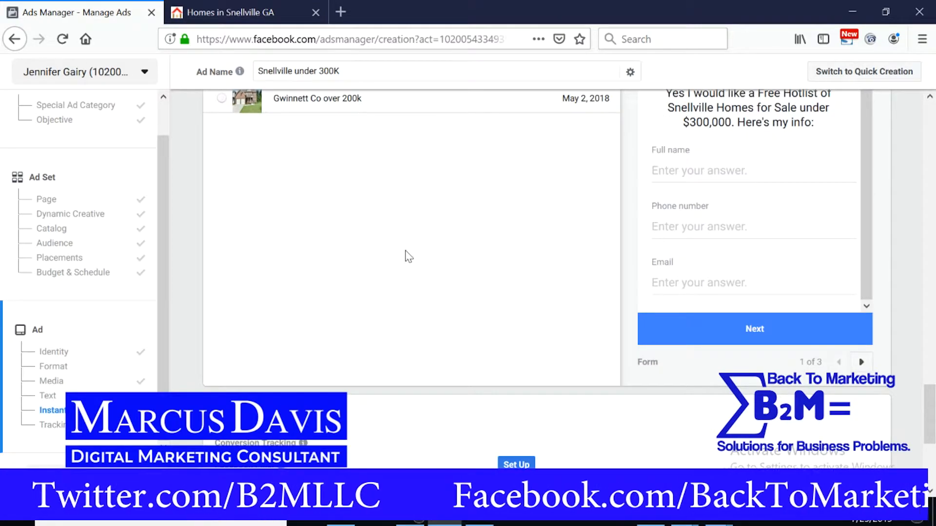
scroll(413, 278, up, 5)
scroll(439, 277, down, 10)
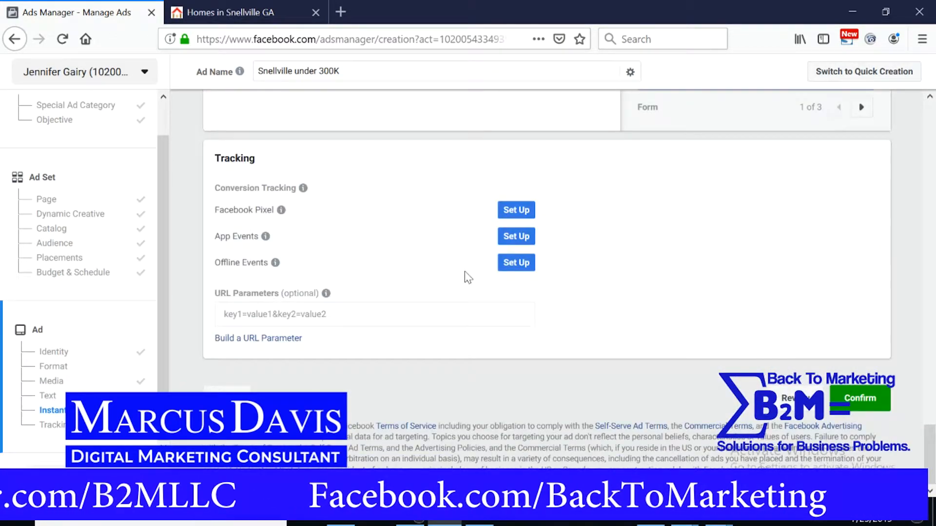
scroll(613, 284, up, 15)
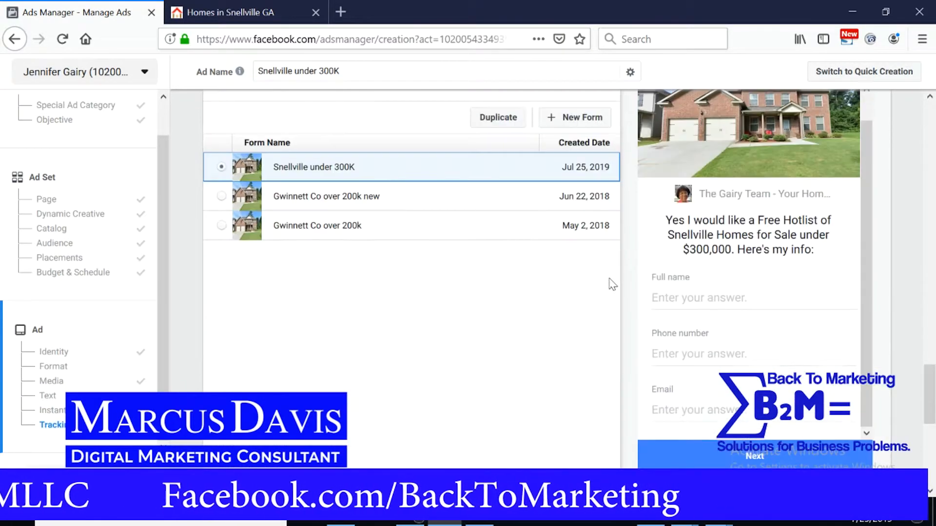
scroll(615, 287, up, 10)
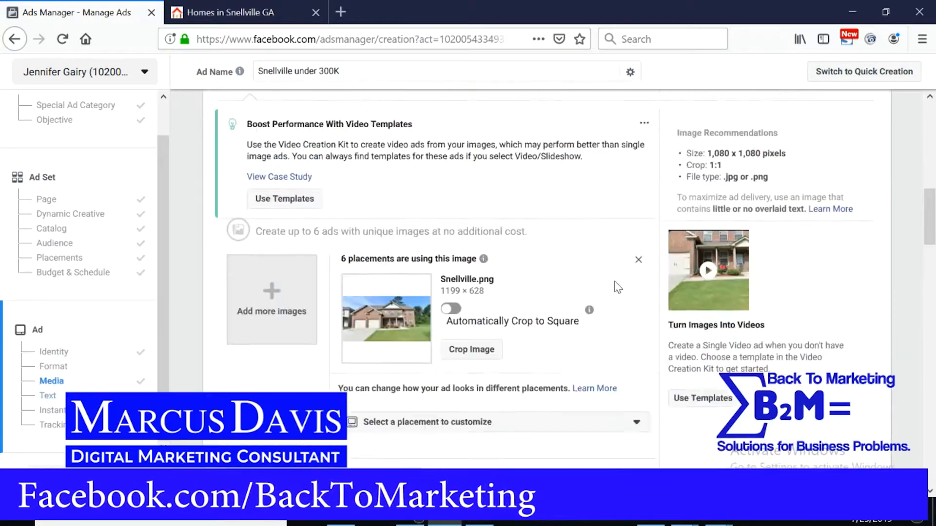
scroll(57, 160, up, 2)
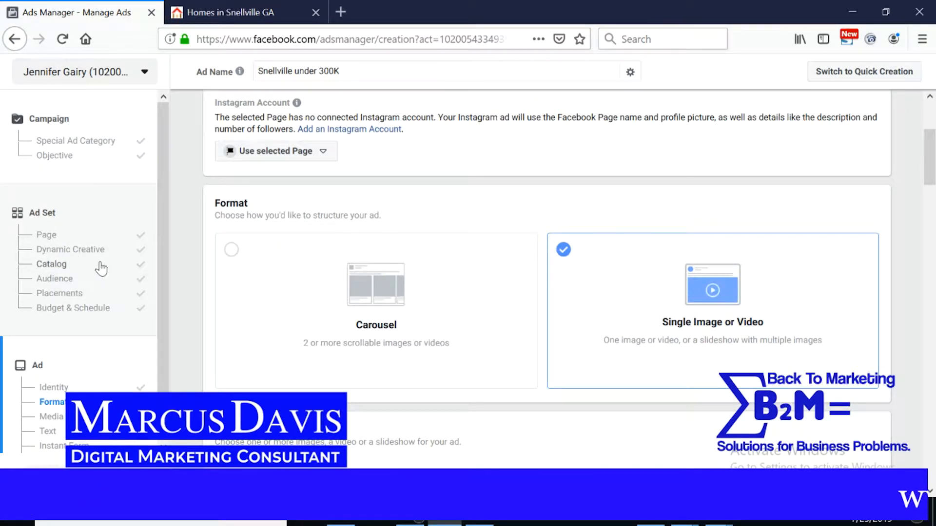
Step: Review the ad setup from format through media, text, call to action and instant form to the tracking options
scroll(108, 265, down, 1)
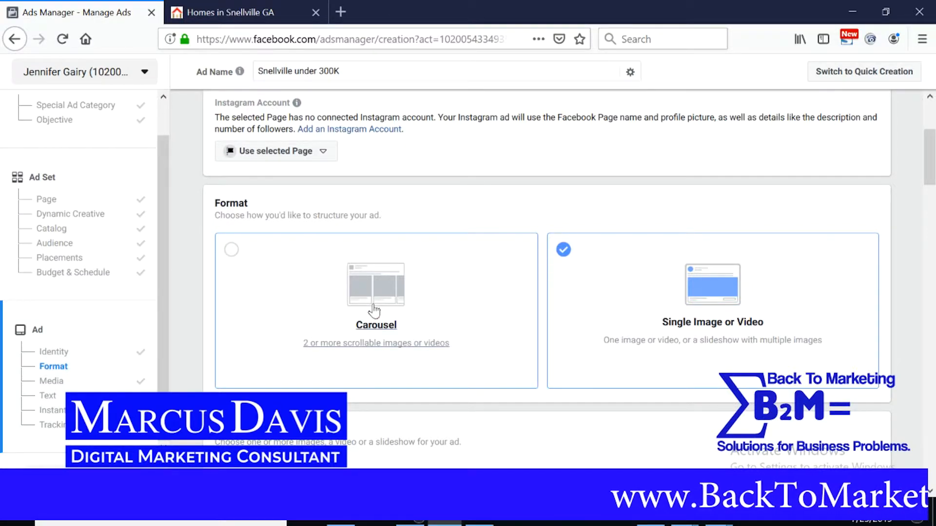
scroll(374, 311, down, 4)
scroll(421, 275, down, 1)
scroll(424, 273, down, 1)
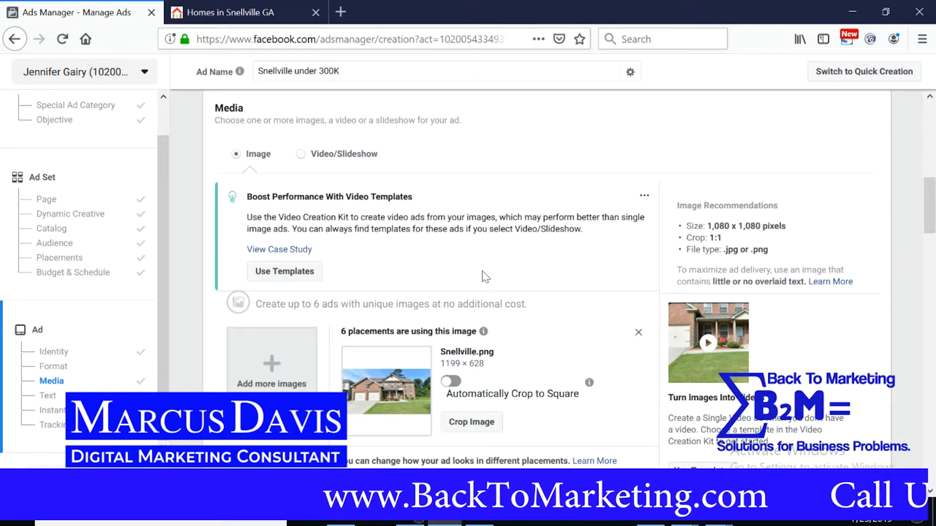
scroll(487, 273, down, 2)
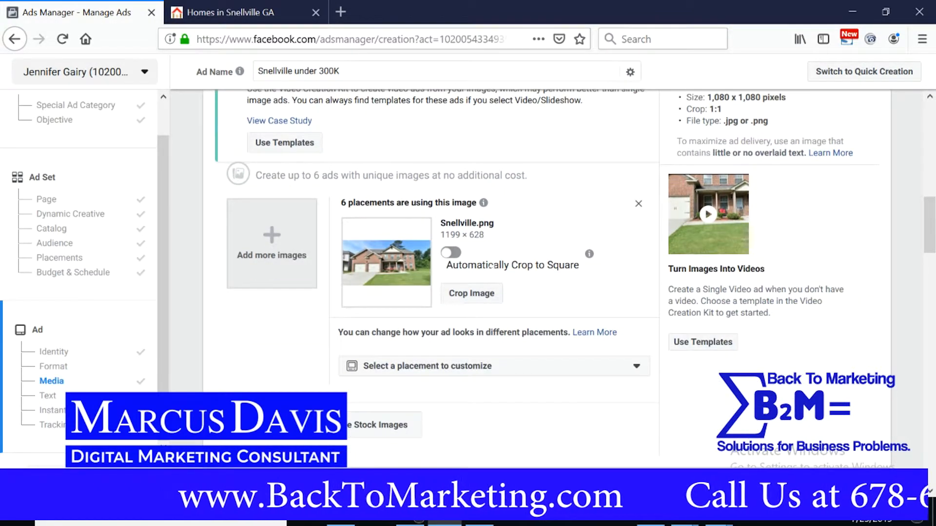
scroll(497, 292, down, 2)
scroll(496, 291, down, 6)
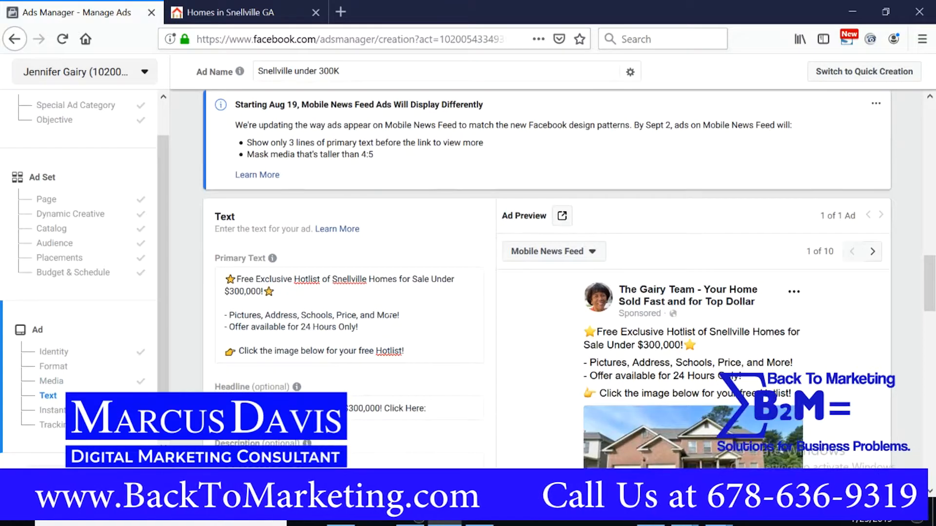
scroll(496, 291, down, 4)
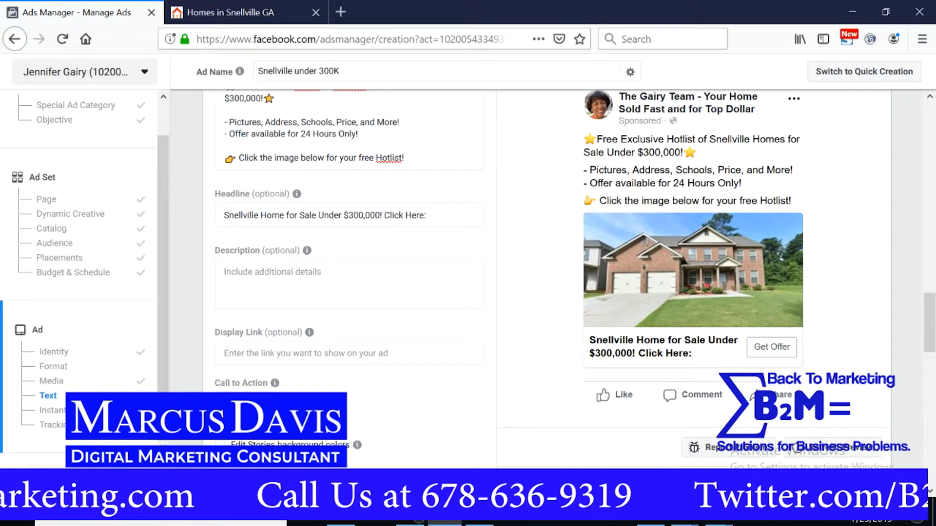
mouse_move(306, 250)
scroll(414, 357, down, 5)
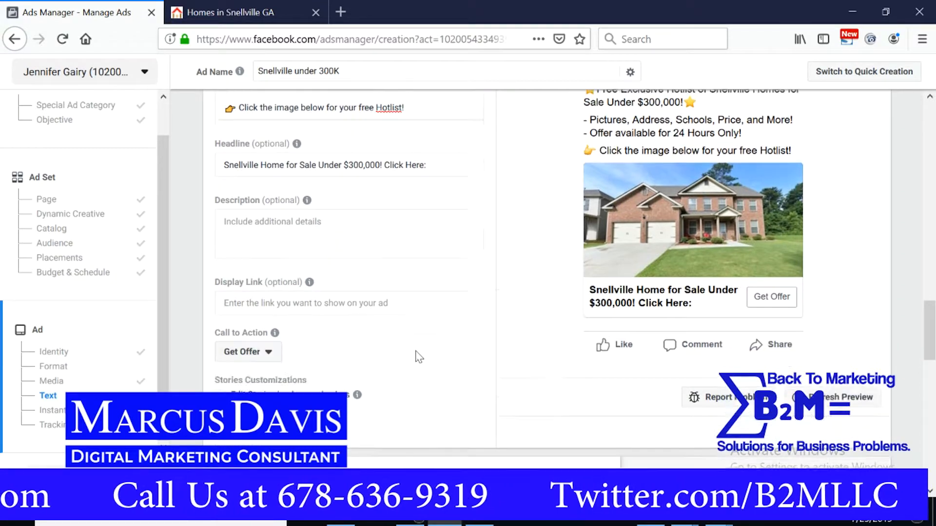
scroll(415, 358, down, 1)
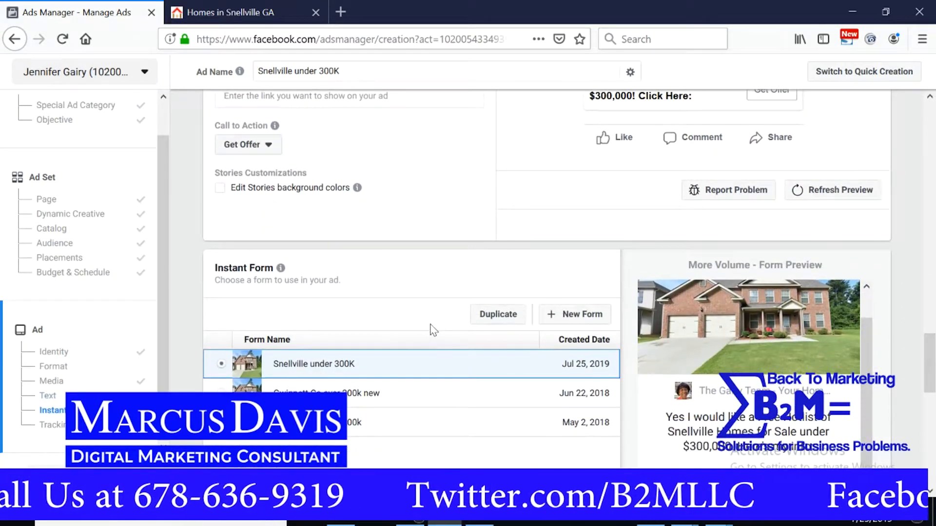
scroll(416, 373, down, 6)
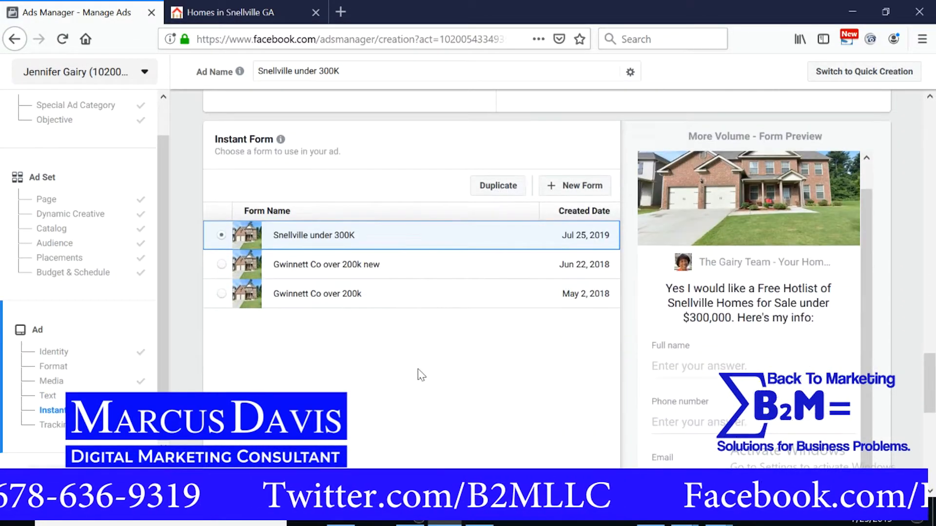
scroll(419, 376, down, 6)
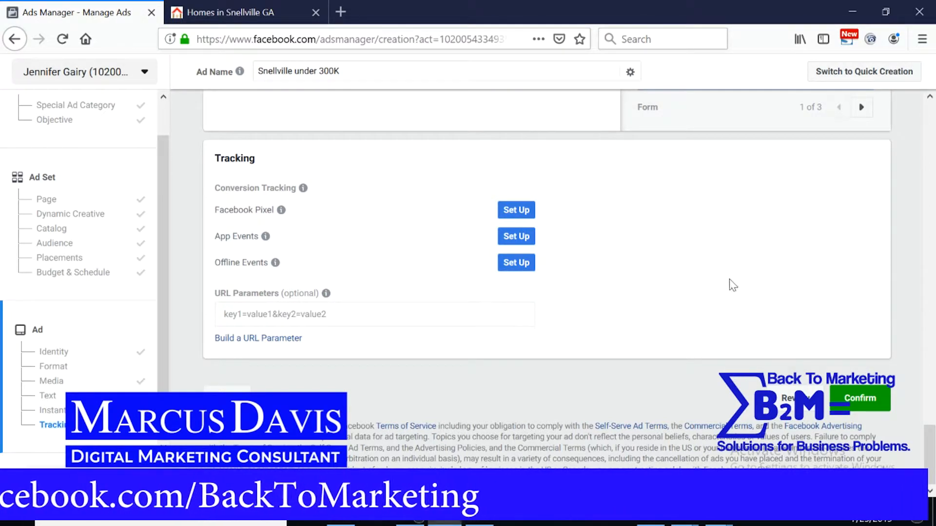
Step: Leave conversion tracking without any setup and confirm the ad to submit it
mouse_move(287, 213)
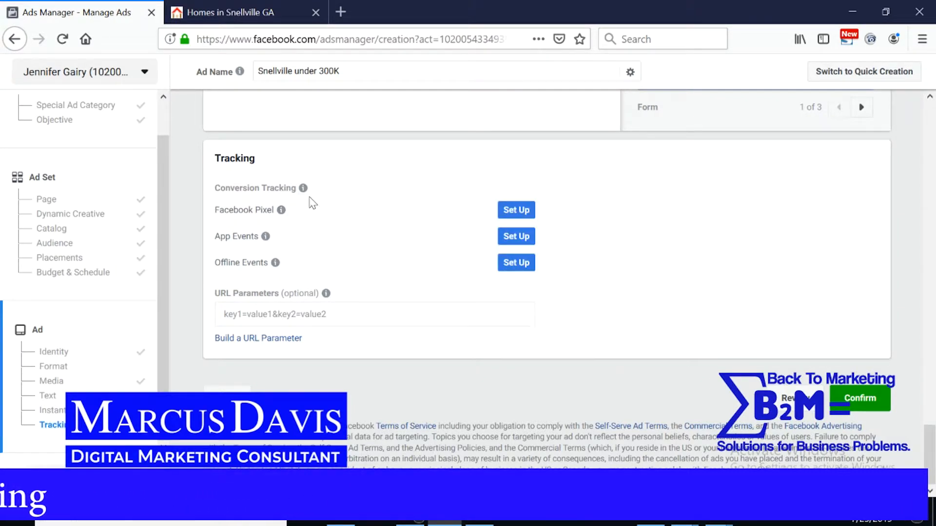
mouse_move(303, 188)
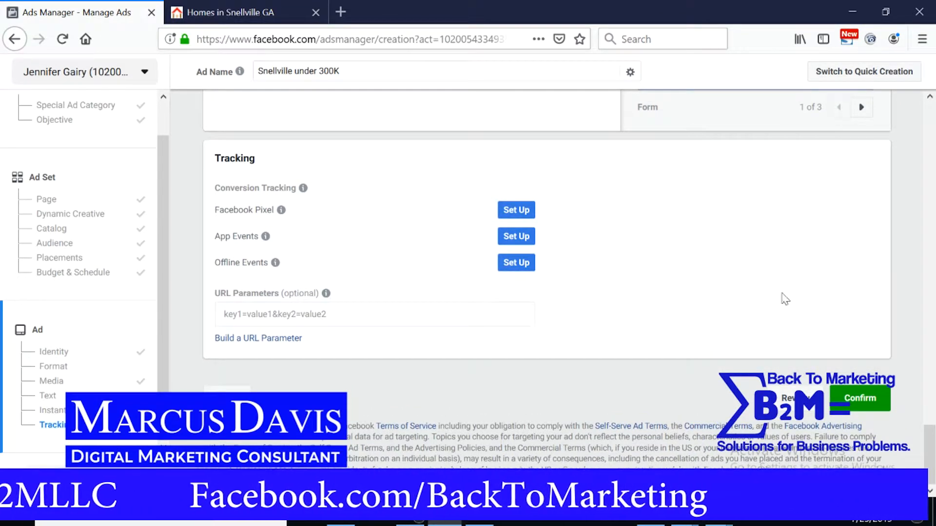
click(857, 408)
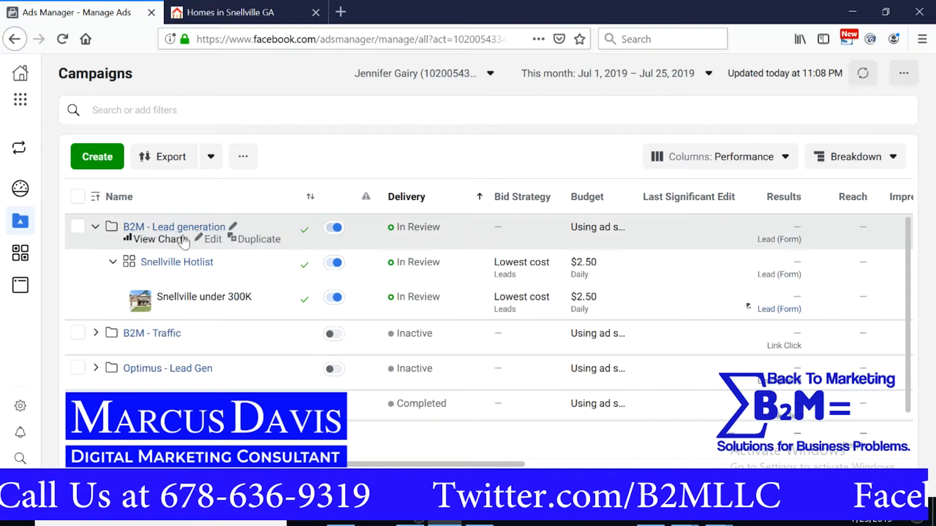
Step: Select the "B2M - Lead generation" campaign, view its ad sets and return to the campaigns list
click(78, 228)
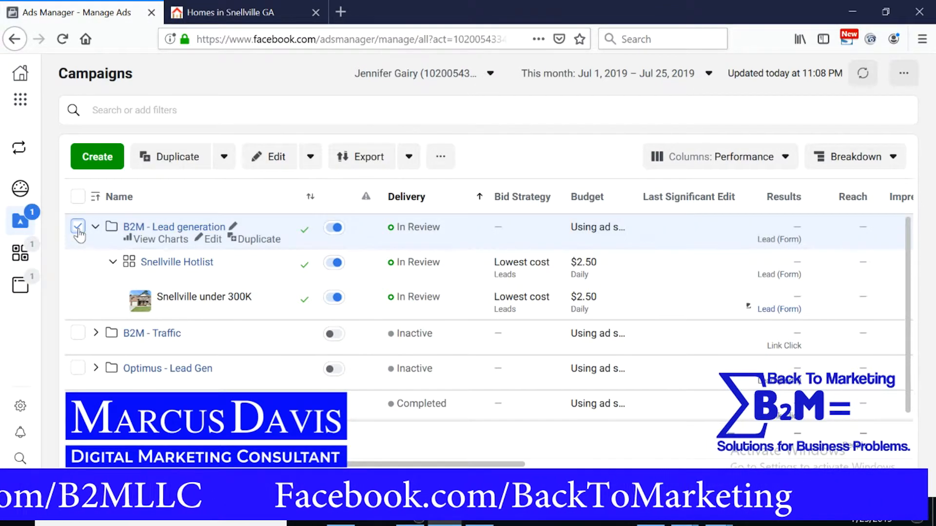
mouse_move(21, 220)
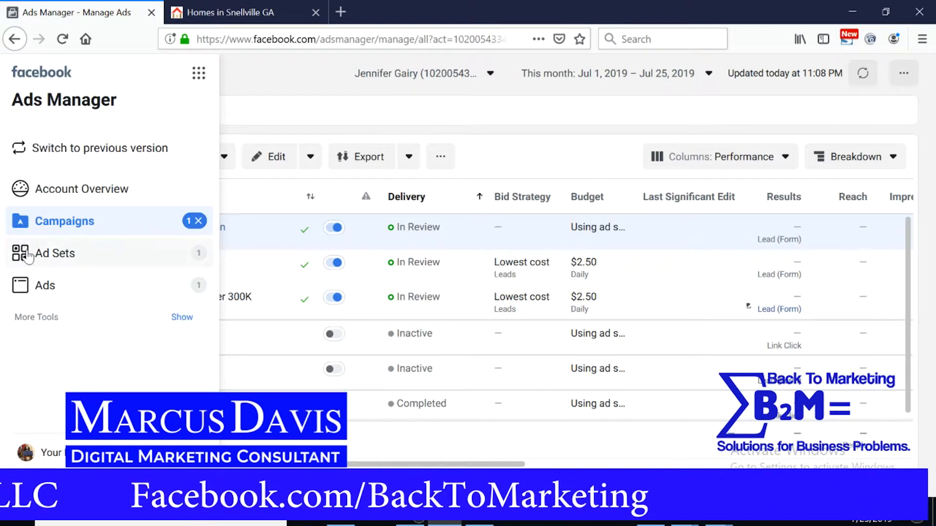
click(48, 262)
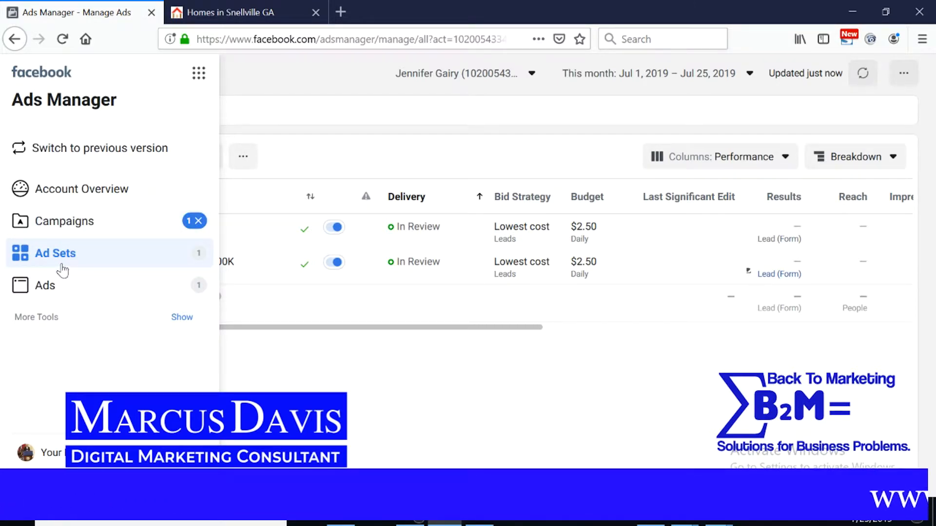
click(63, 228)
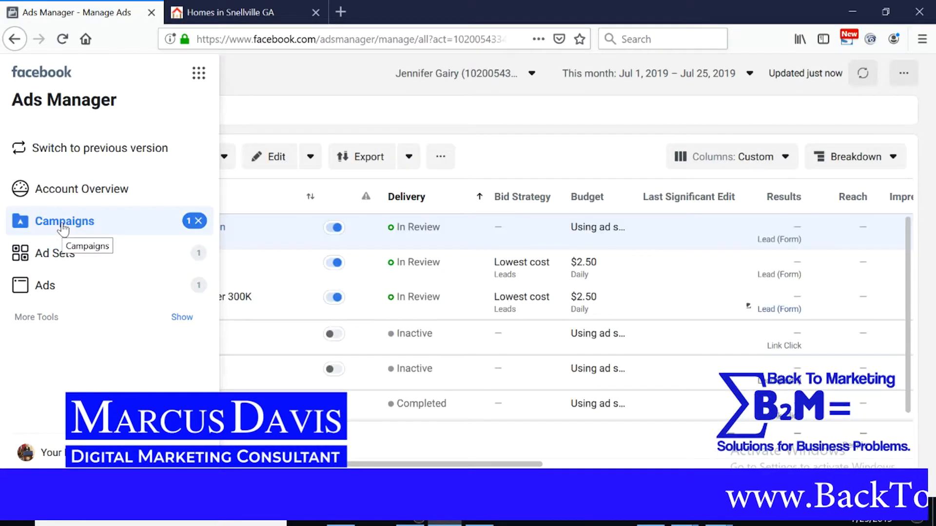
click(310, 109)
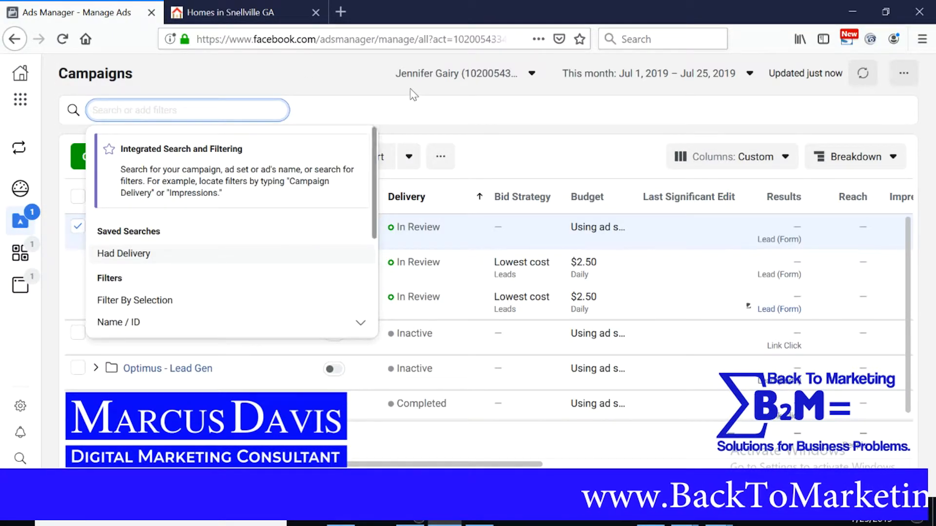
click(443, 116)
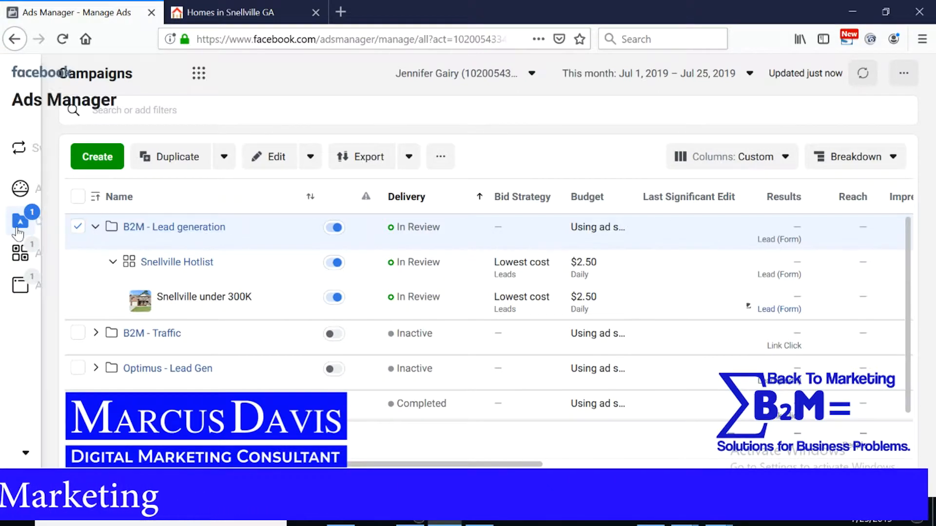
Step: Duplicate the Snellville Hotlist ad set once into the existing campaign "B2M - Lead generation"
mouse_move(47, 251)
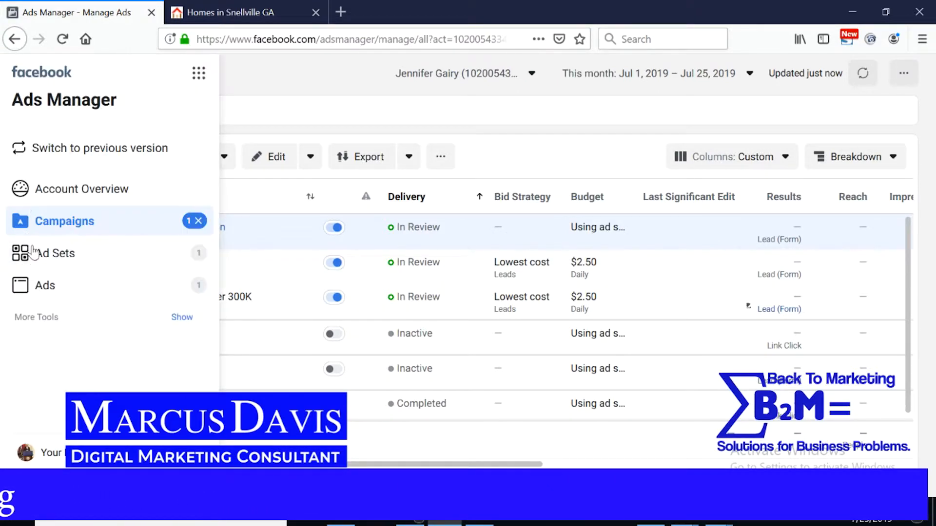
click(55, 257)
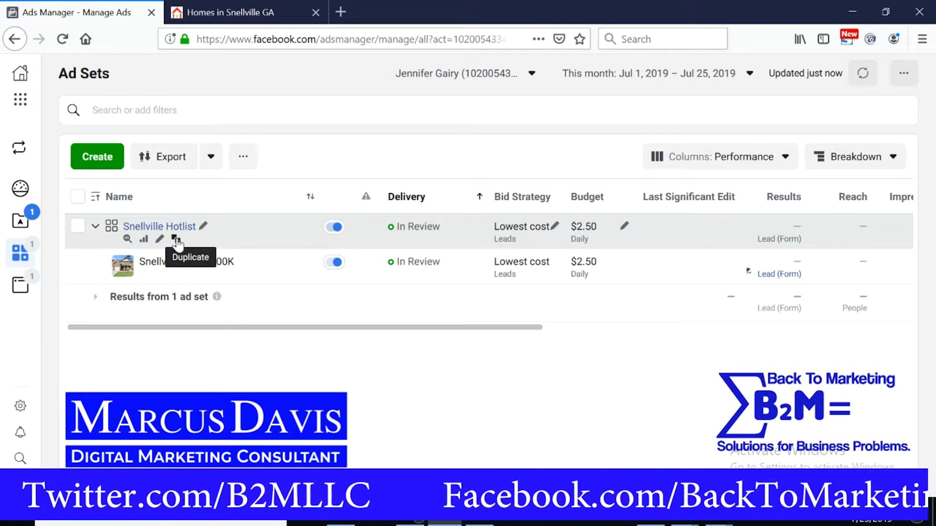
click(177, 240)
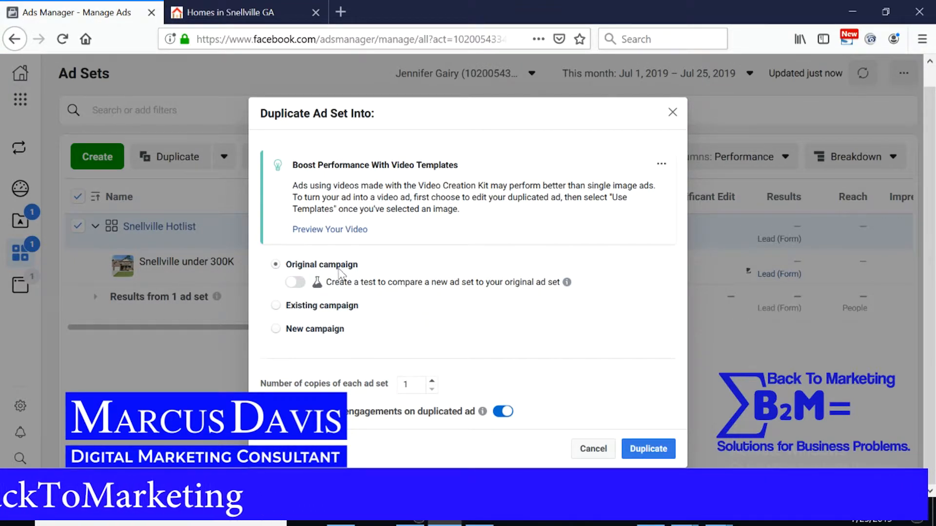
click(276, 306)
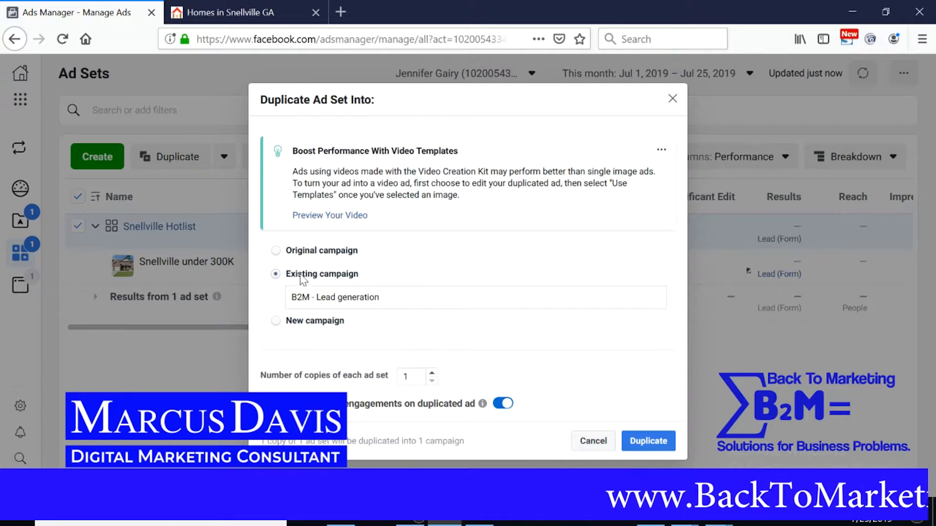
mouse_move(483, 404)
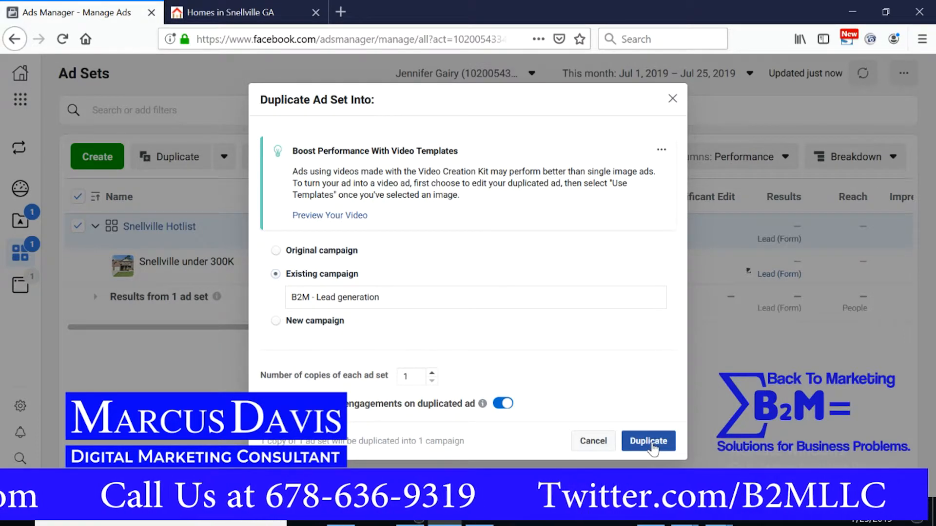
click(644, 444)
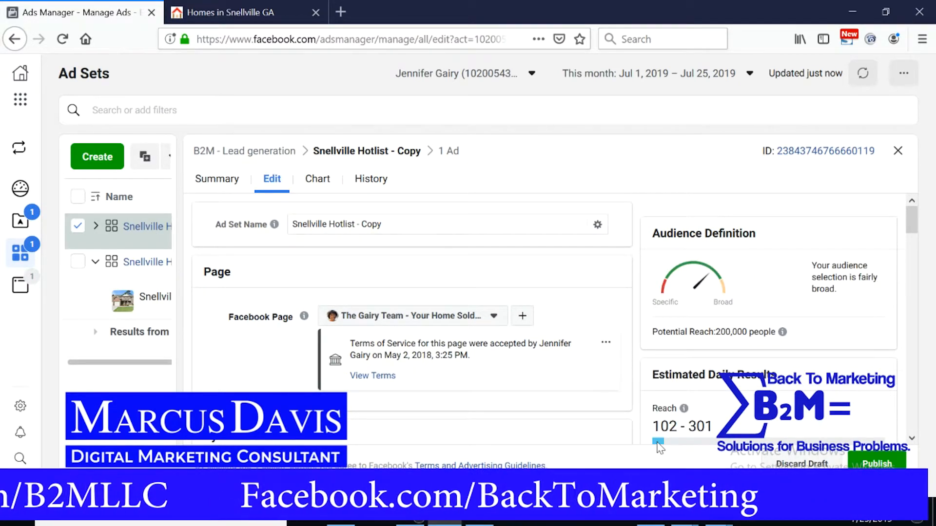
Step: Rename the duplicated ad set as "Loganville Hotlist"
scroll(458, 356, down, 4)
scroll(459, 361, up, 8)
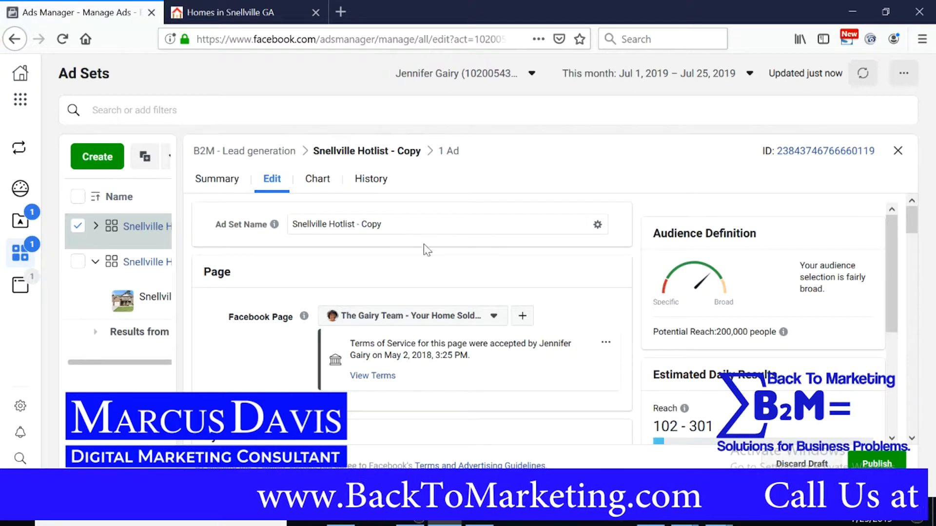
click(407, 224)
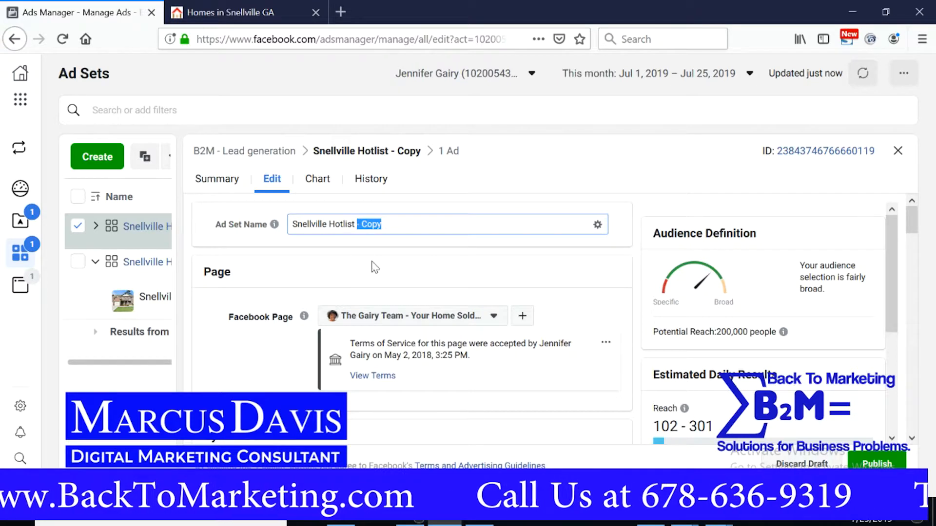
key(BackSpace)
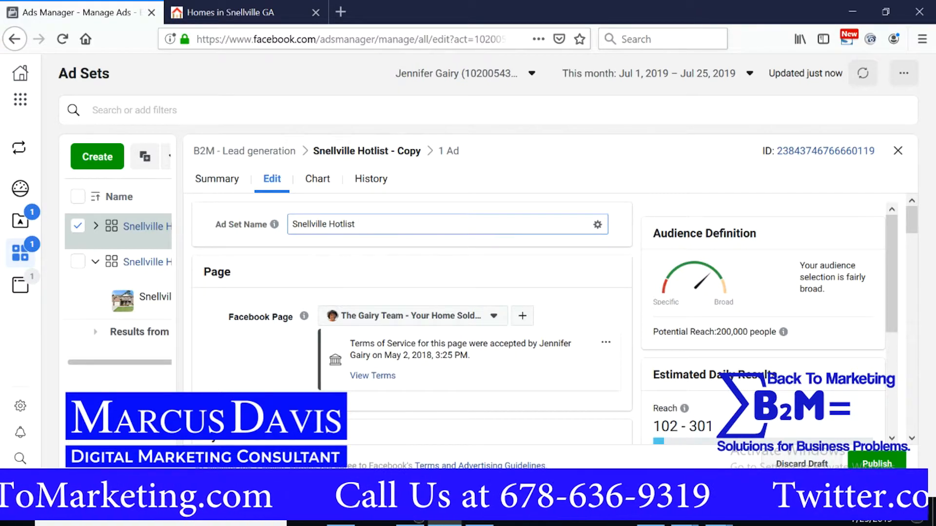
double_click(314, 224)
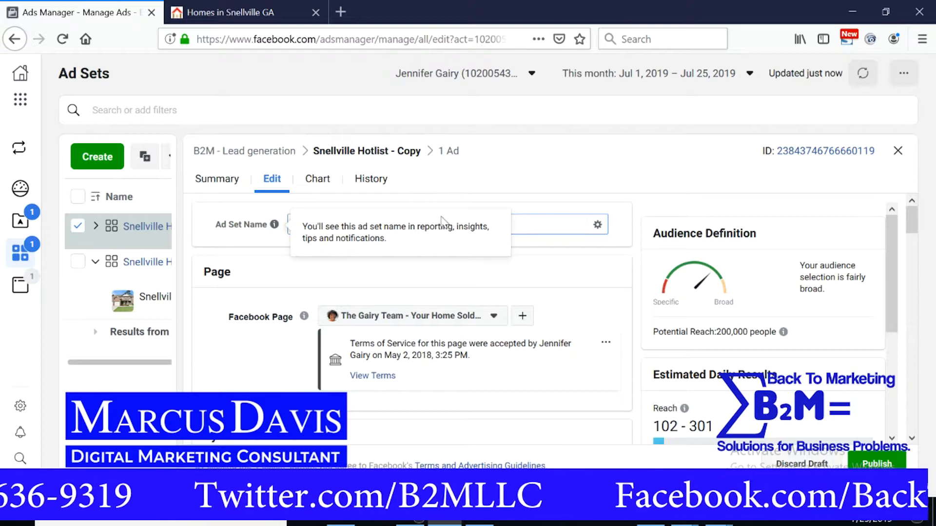
text(Loganville Hotlist)
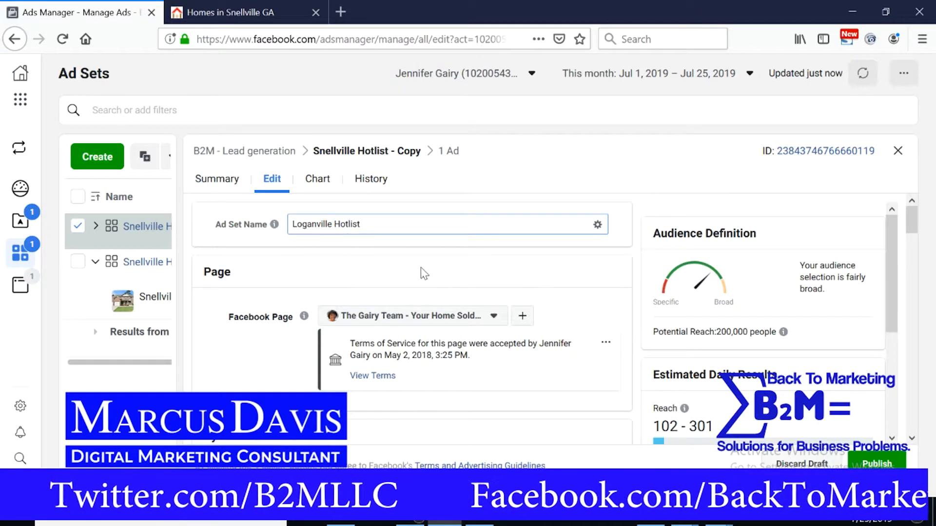
click(418, 246)
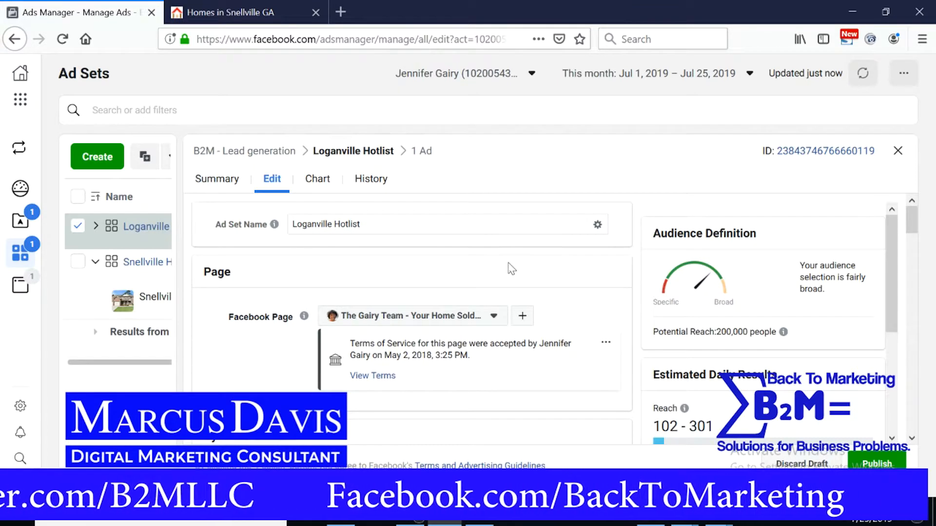
Step: Review the Loganville Hotlist ad set's page, dynamic creative, catalog, budget and schedule settings
scroll(483, 265, down, 1)
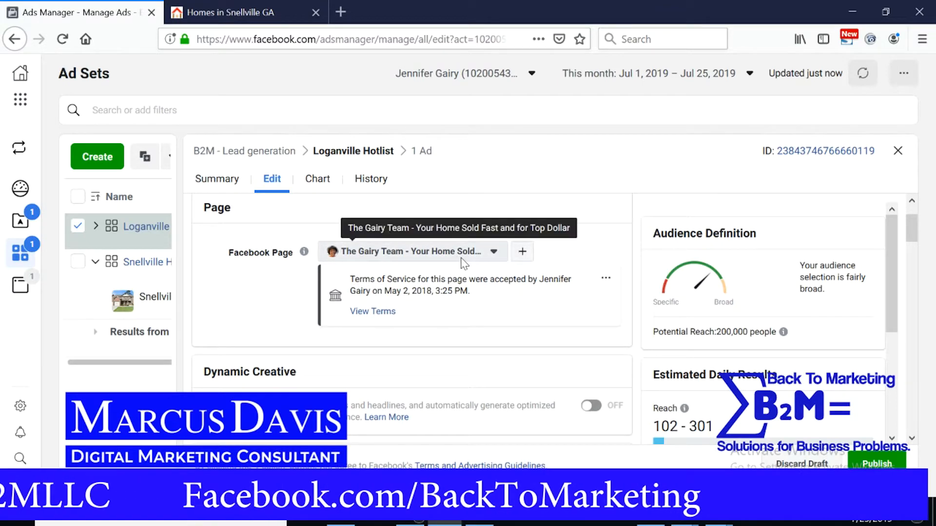
scroll(458, 292, down, 3)
scroll(455, 308, down, 3)
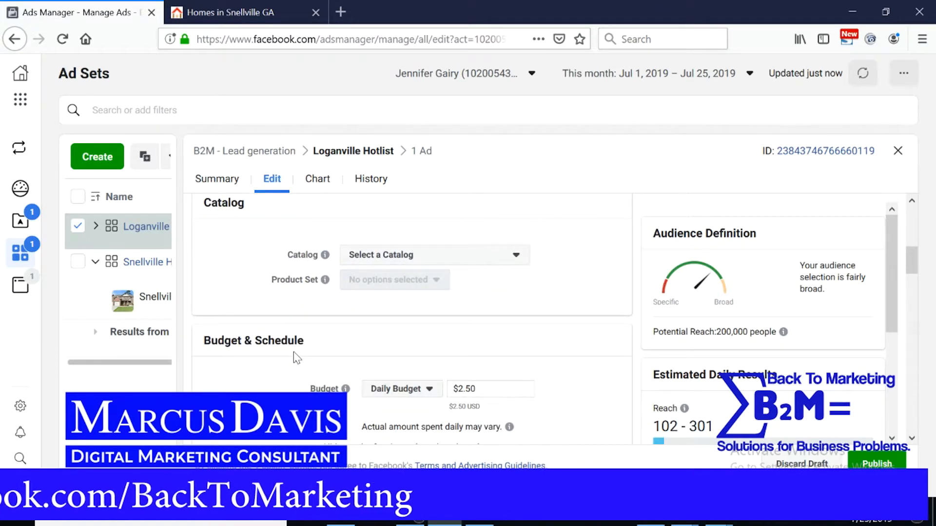
scroll(293, 355, down, 2)
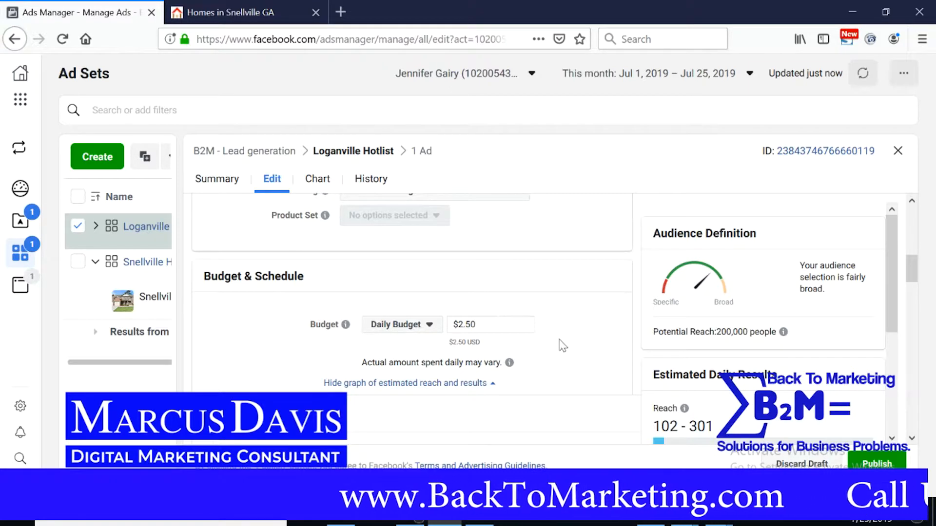
scroll(561, 337, down, 5)
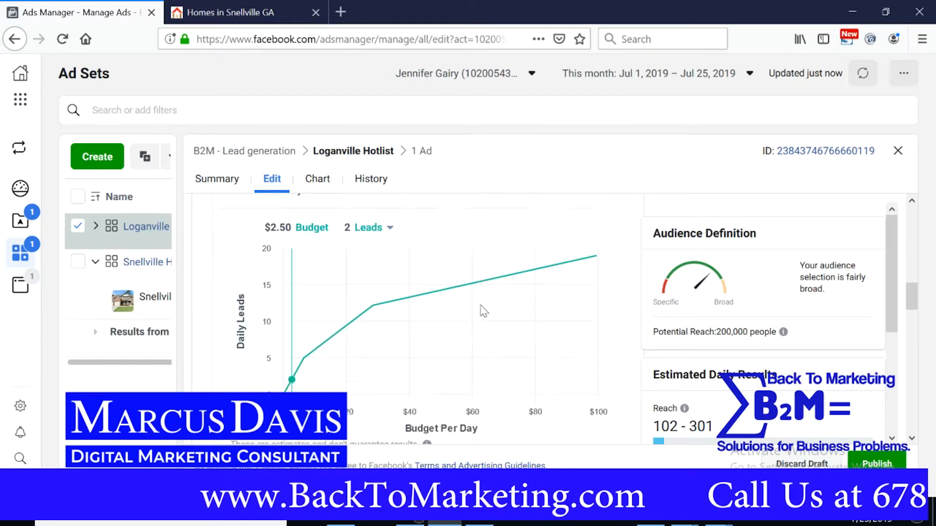
scroll(483, 310, down, 5)
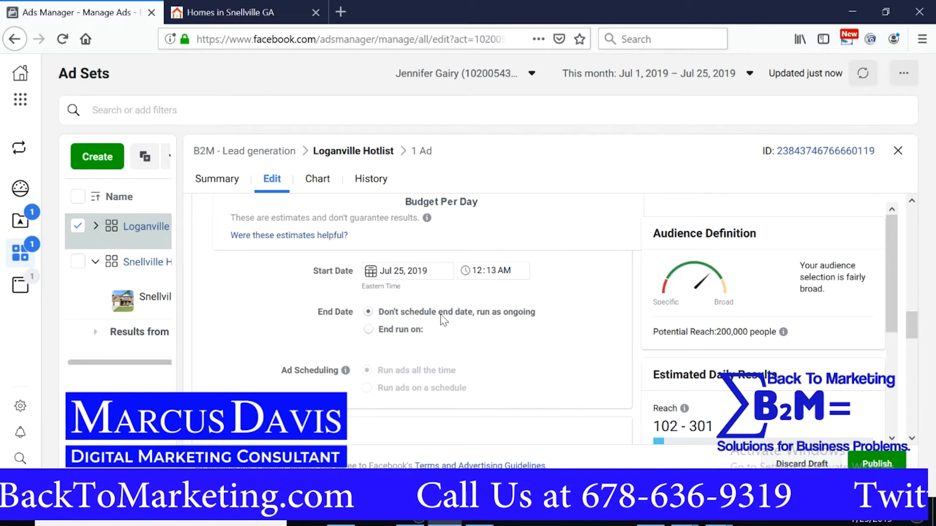
scroll(342, 300, down, 2)
scroll(267, 300, down, 2)
Step: Examine the ad set's saved audience, its placement options and its optimization and delivery settings
scroll(312, 275, down, 2)
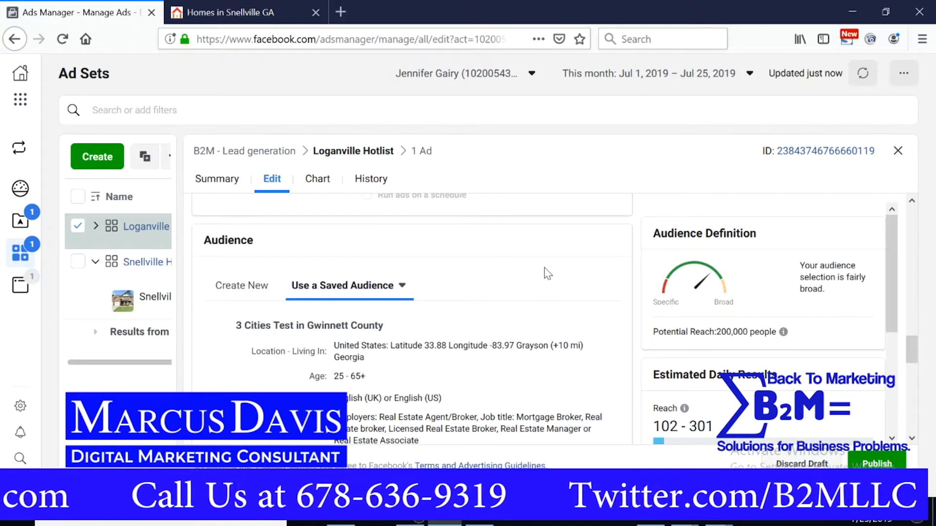
scroll(546, 273, down, 2)
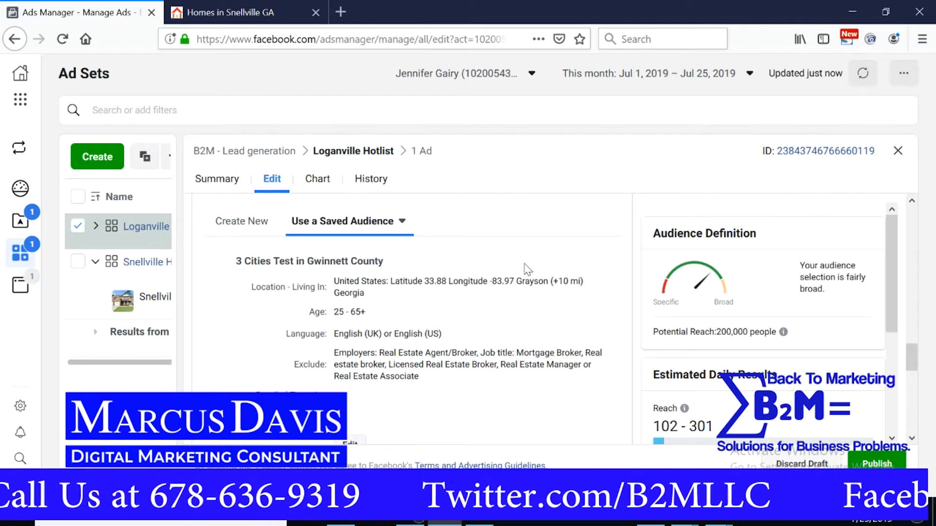
scroll(520, 262, down, 2)
scroll(341, 253, up, 2)
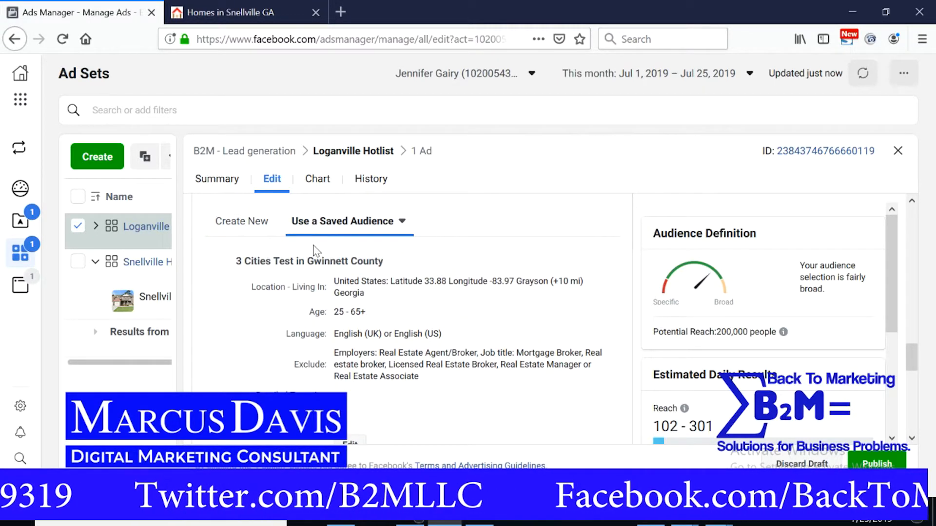
scroll(328, 255, down, 2)
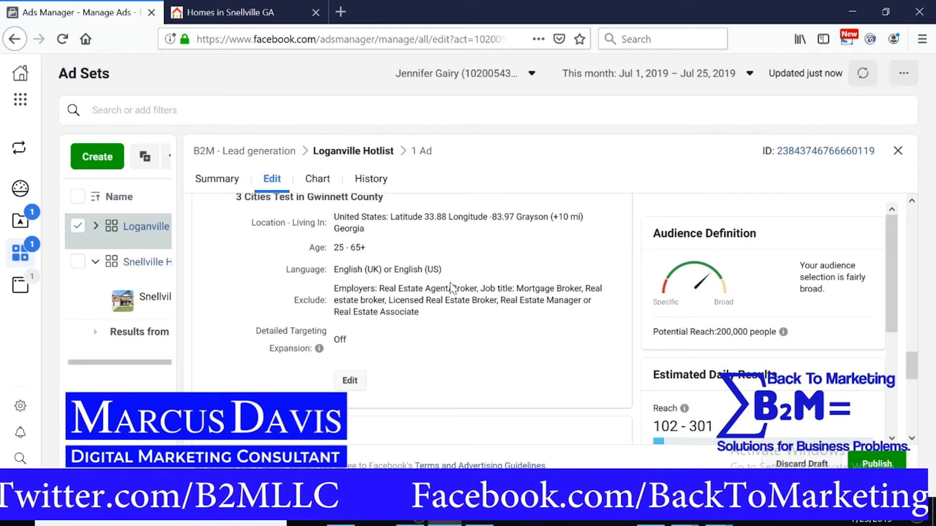
scroll(373, 259, up, 2)
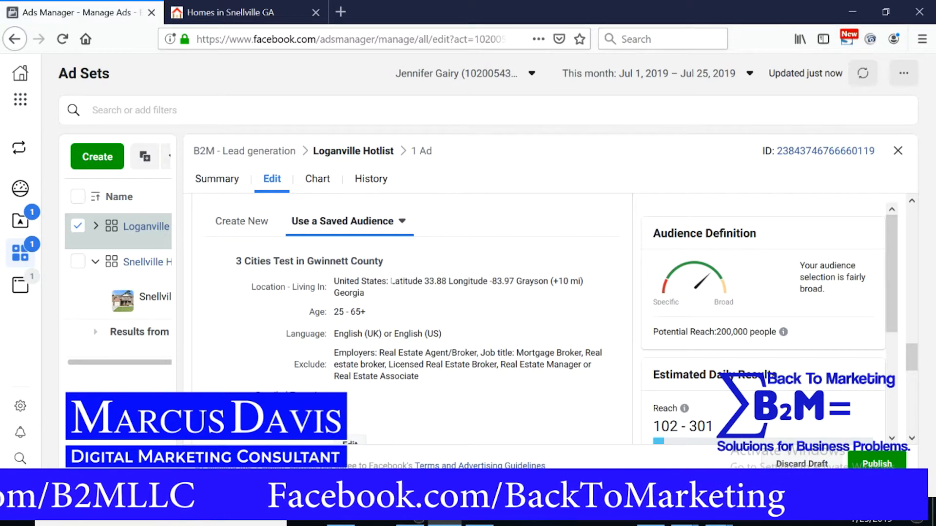
scroll(429, 295, down, 6)
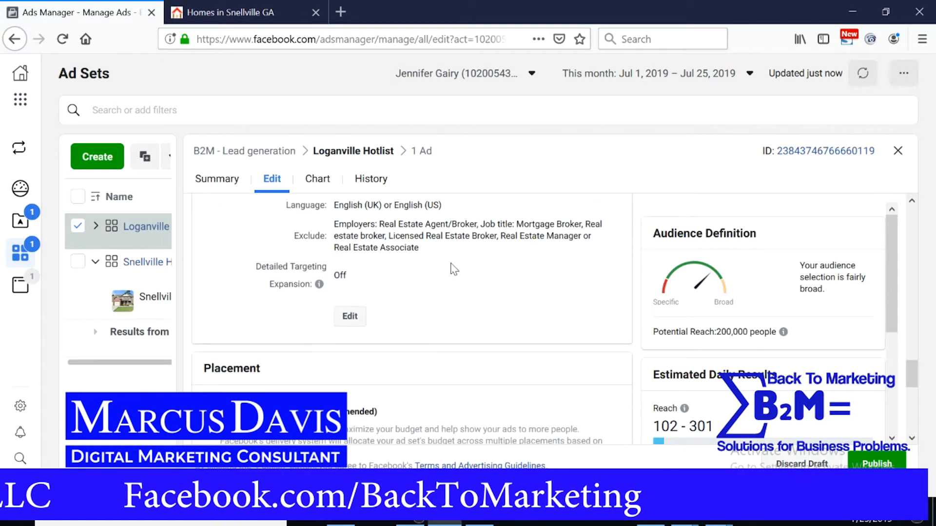
scroll(337, 293, down, 2)
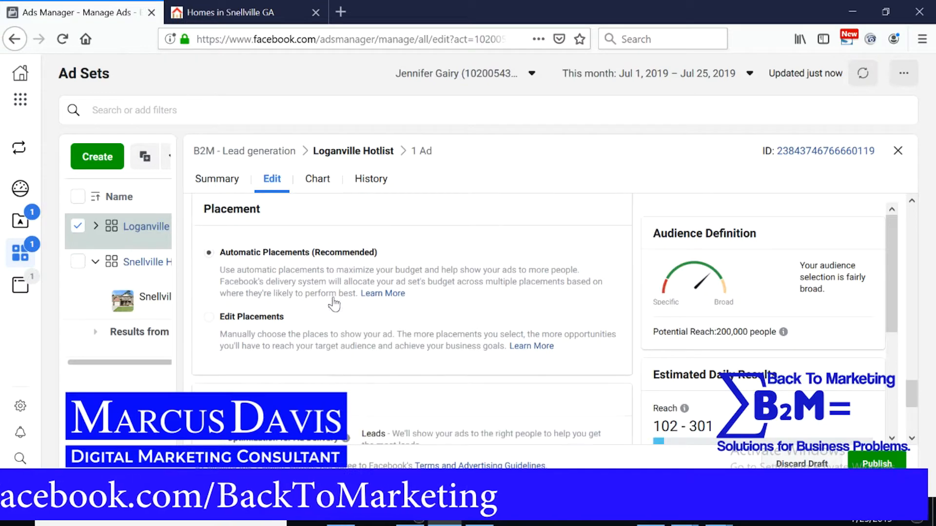
scroll(341, 280, down, 4)
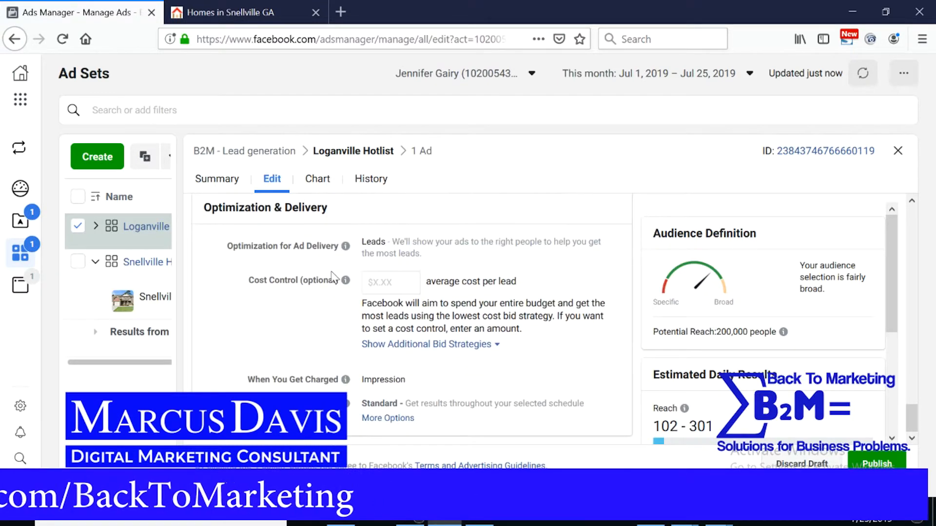
Step: Go back over the whole ad set, from its name through budget and audience to optimization and delivery
scroll(333, 312, up, 9)
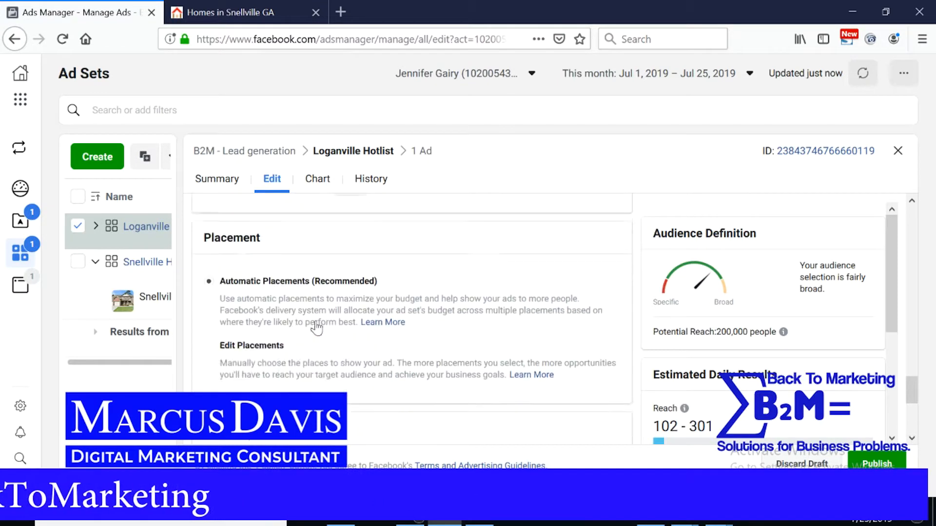
scroll(332, 314, down, 6)
scroll(337, 308, up, 4)
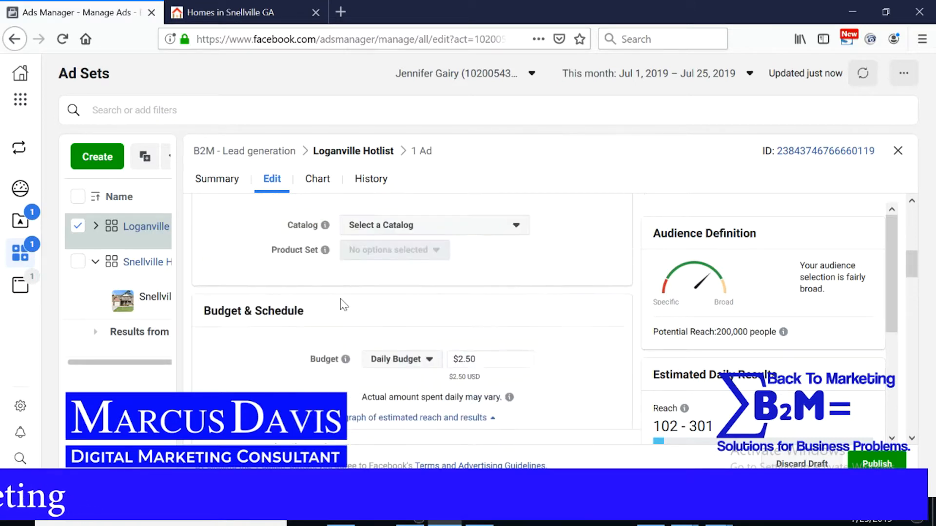
scroll(250, 289, up, 7)
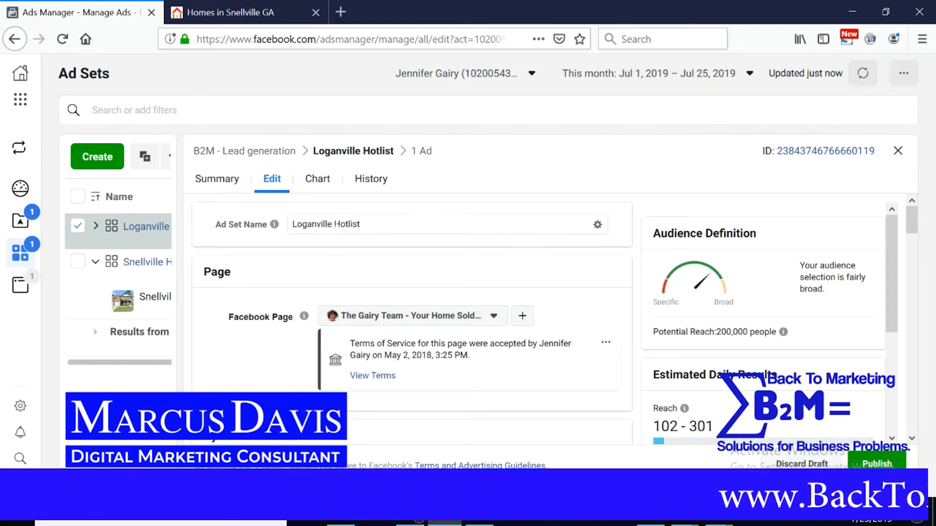
scroll(547, 257, down, 8)
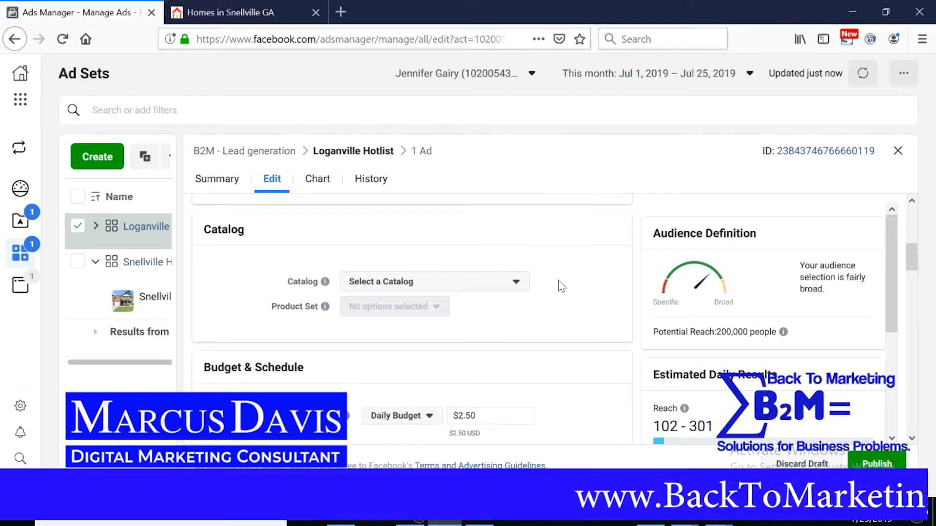
scroll(570, 291, down, 5)
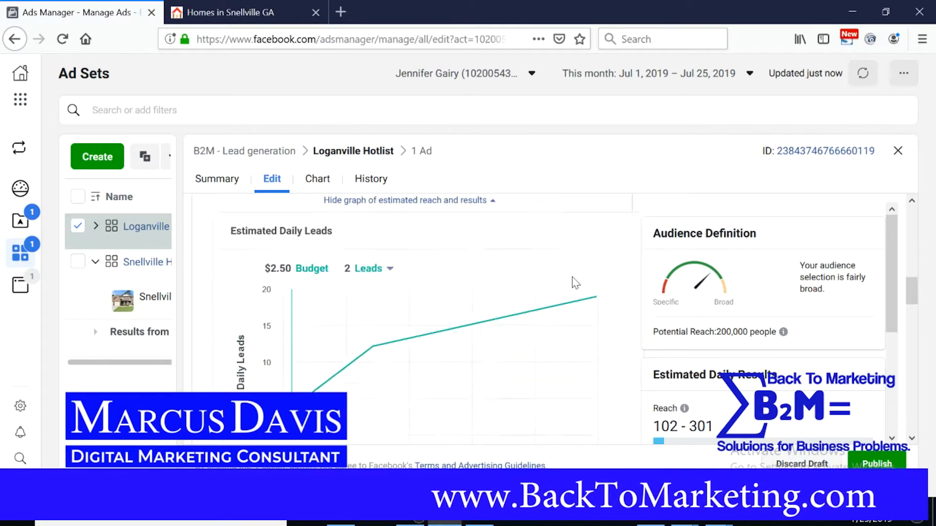
scroll(572, 275, down, 7)
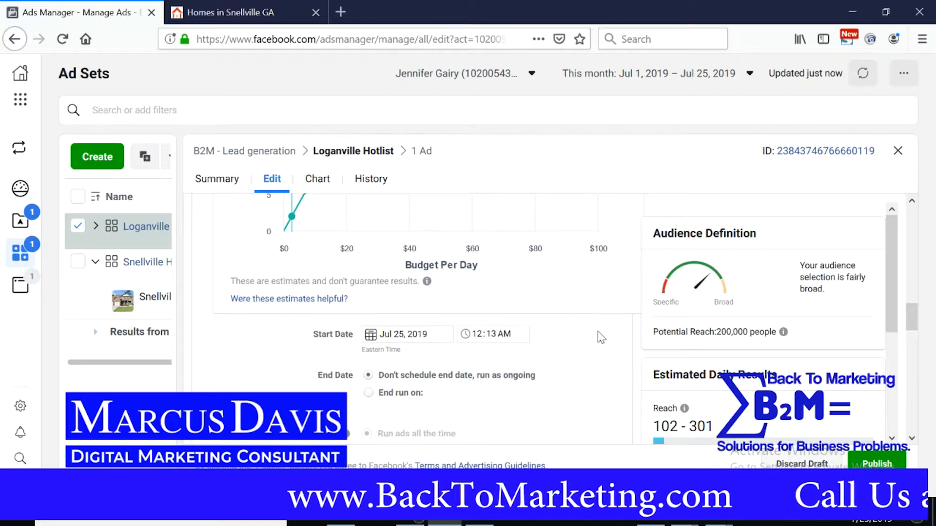
scroll(600, 327, down, 4)
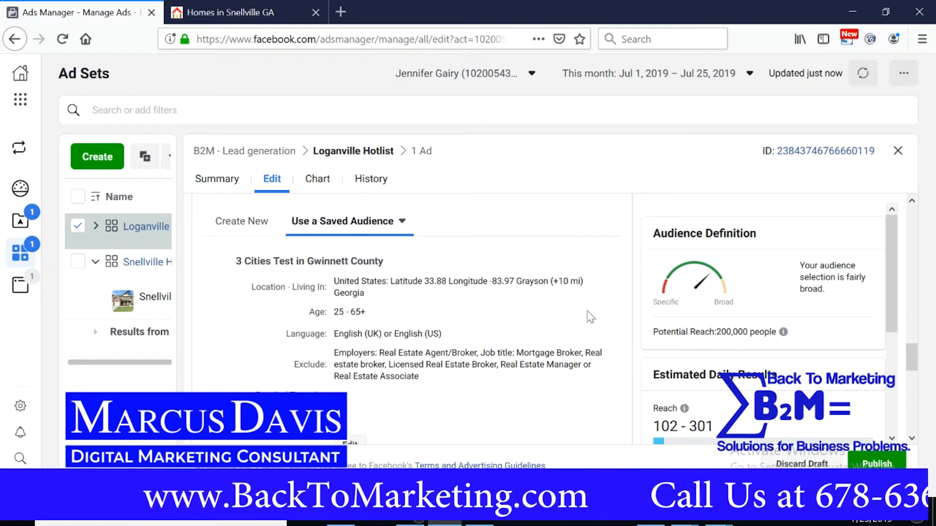
scroll(583, 317, down, 8)
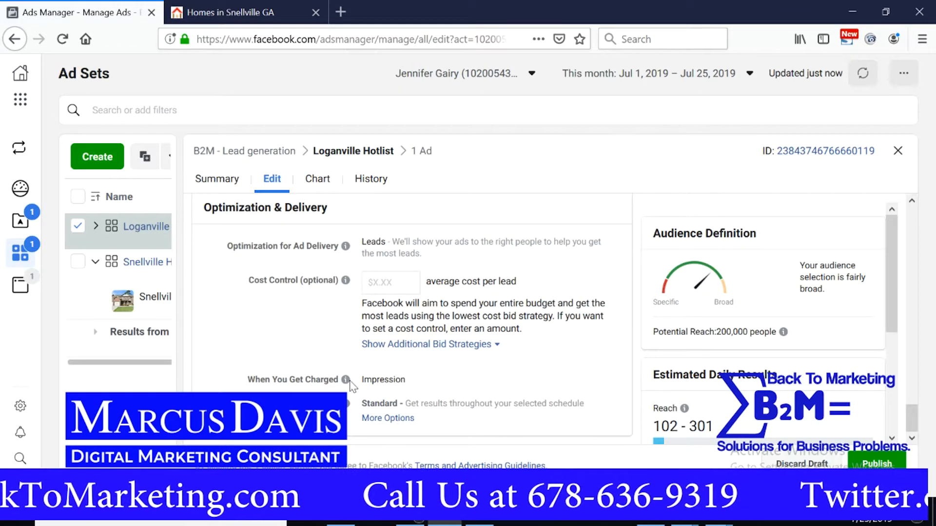
Step: Open the ad inside the Loganville Hotlist ad set and rename it "Loganville under 300K"
click(422, 151)
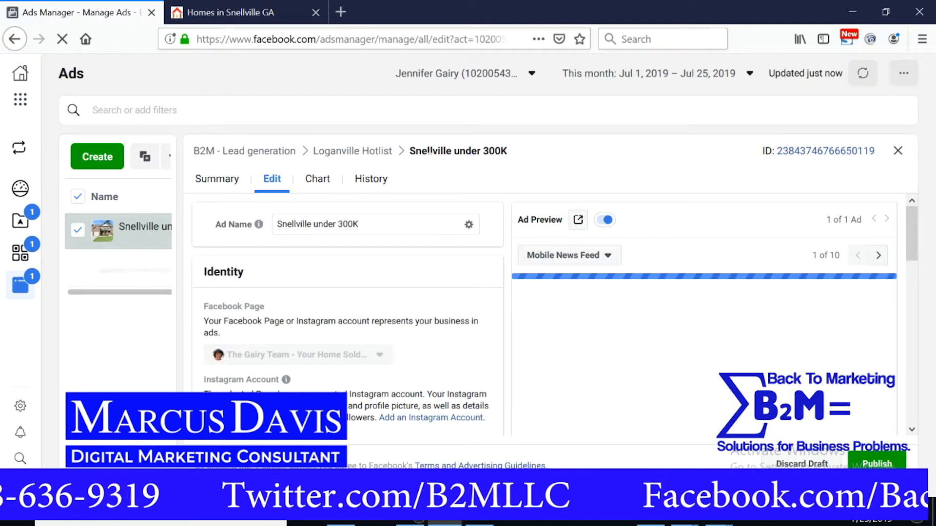
double_click(310, 225)
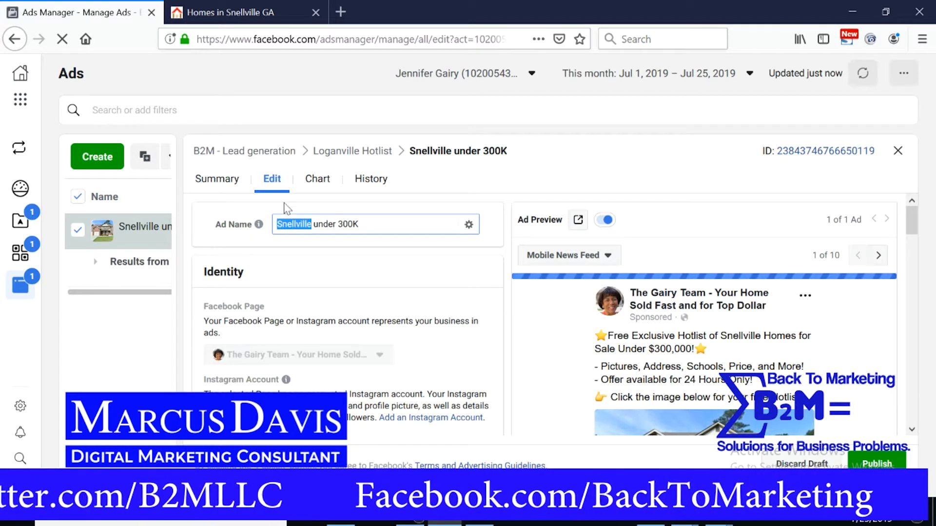
text(Loganville)
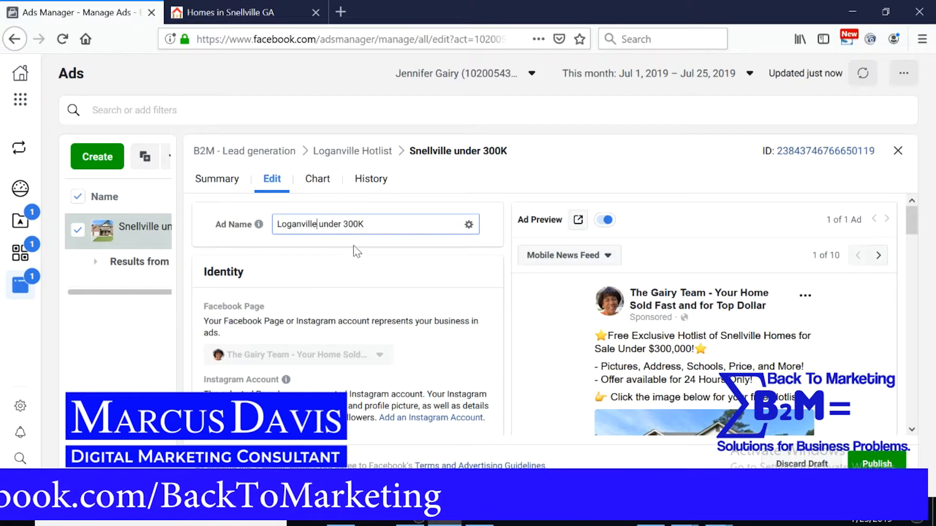
click(389, 269)
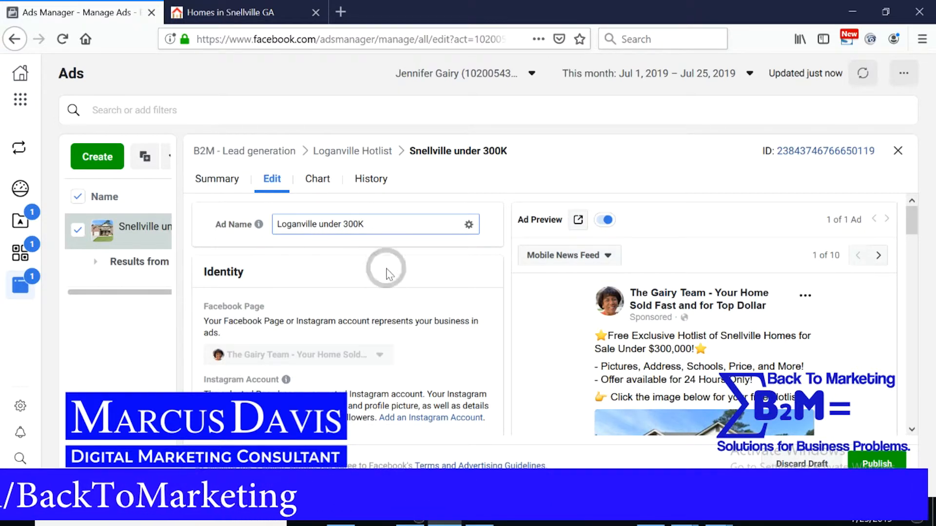
Step: Replace "Snellville" with "Loganville" in the first line of the ad's primary text and check it in the ad preview
scroll(389, 276, down, 3)
scroll(389, 277, down, 5)
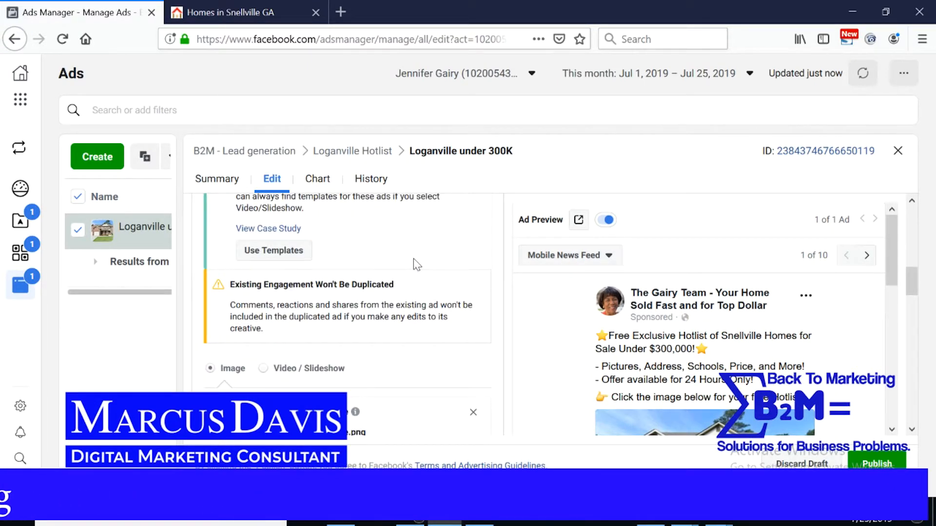
scroll(414, 258, down, 5)
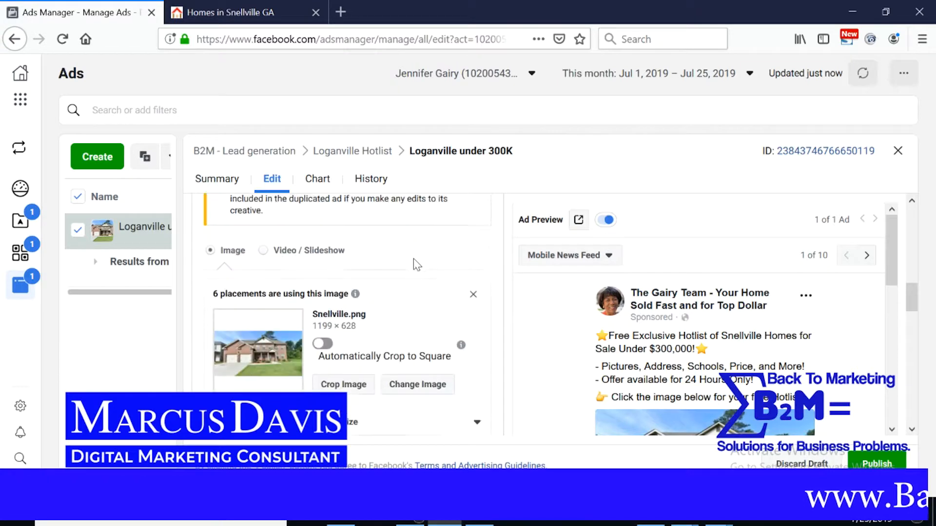
scroll(414, 266, down, 4)
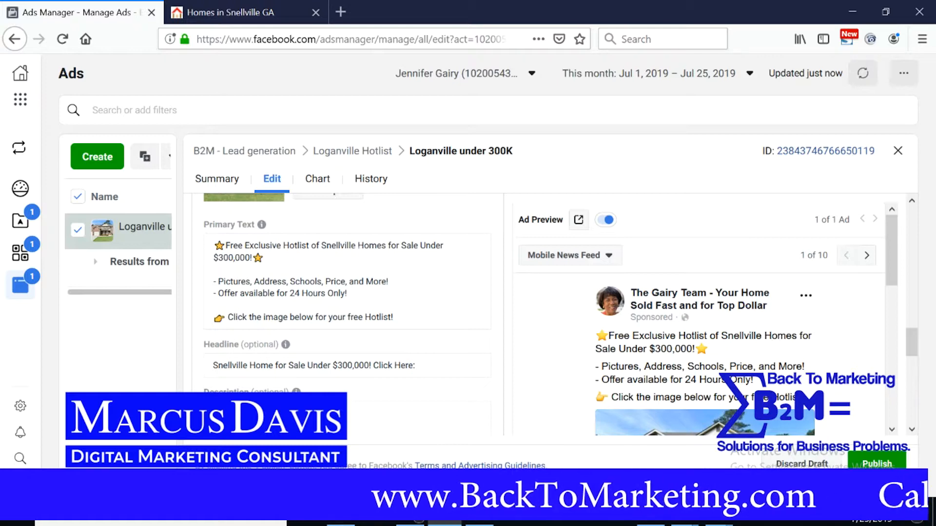
drag(215, 246, 327, 245)
click(357, 245)
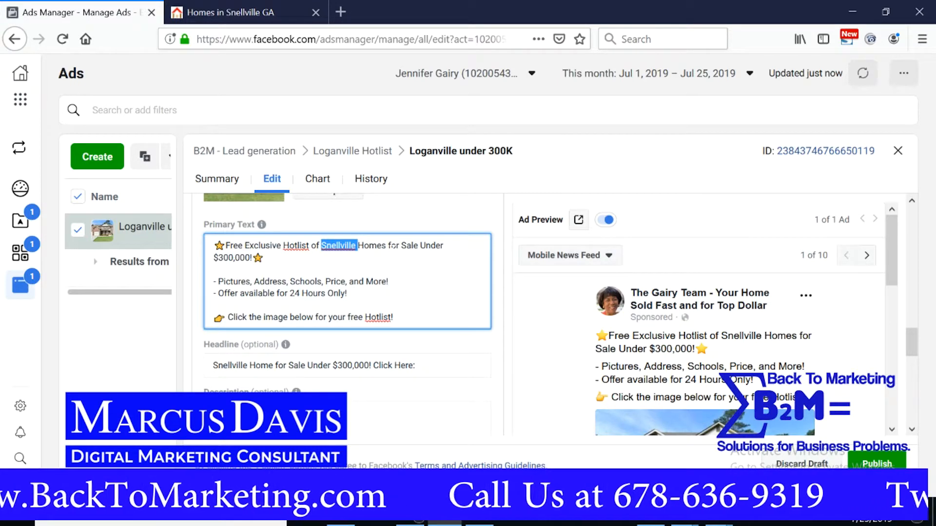
text(Loganvil)
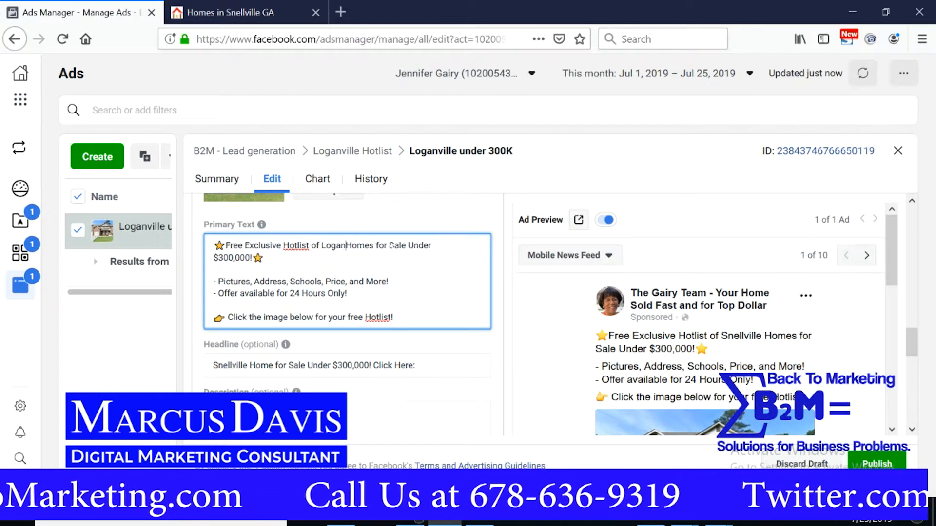
text(le)
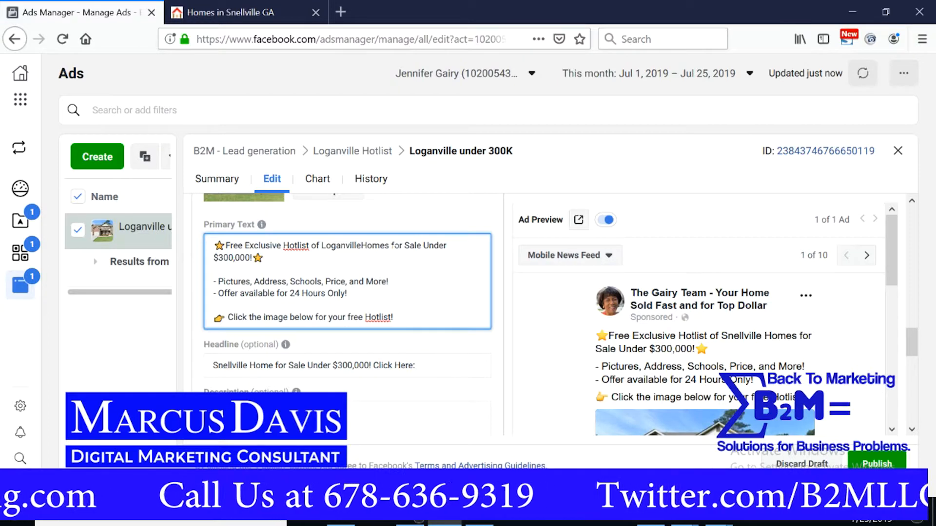
scroll(347, 293, down, 1)
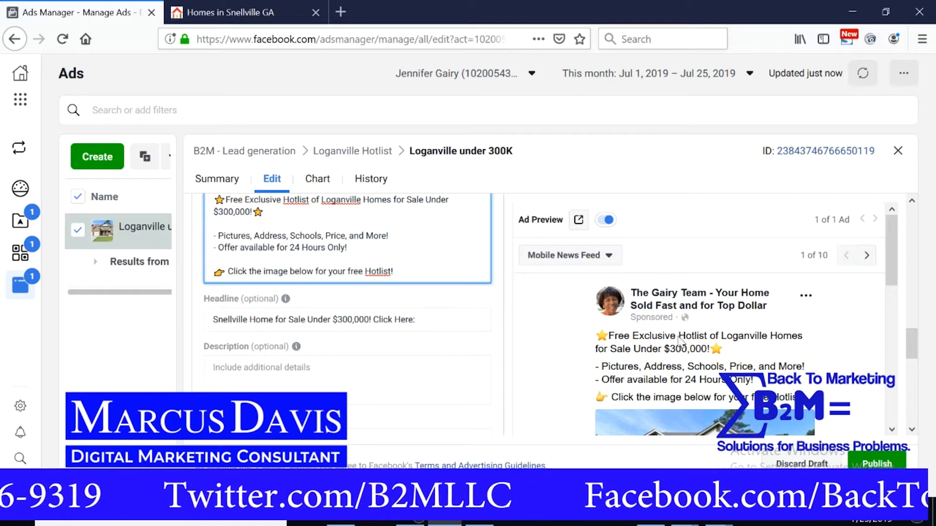
scroll(681, 341, down, 2)
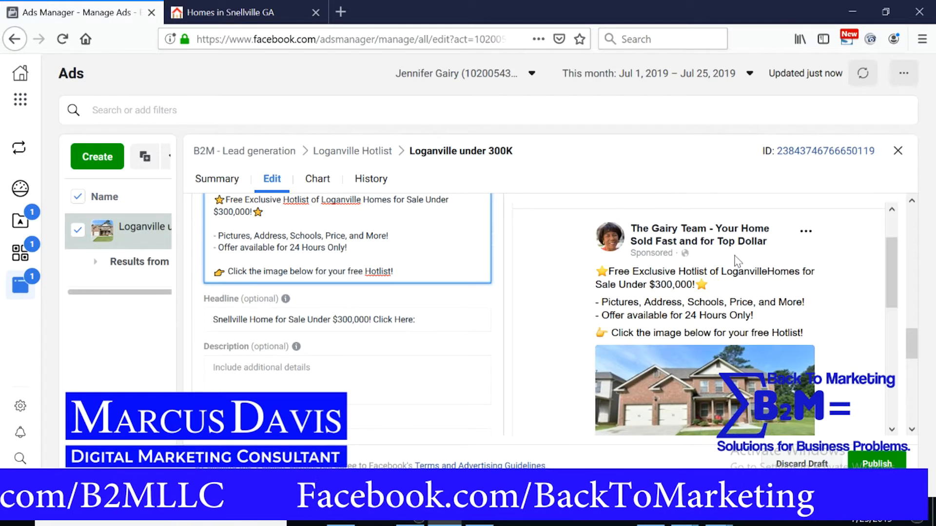
click(427, 297)
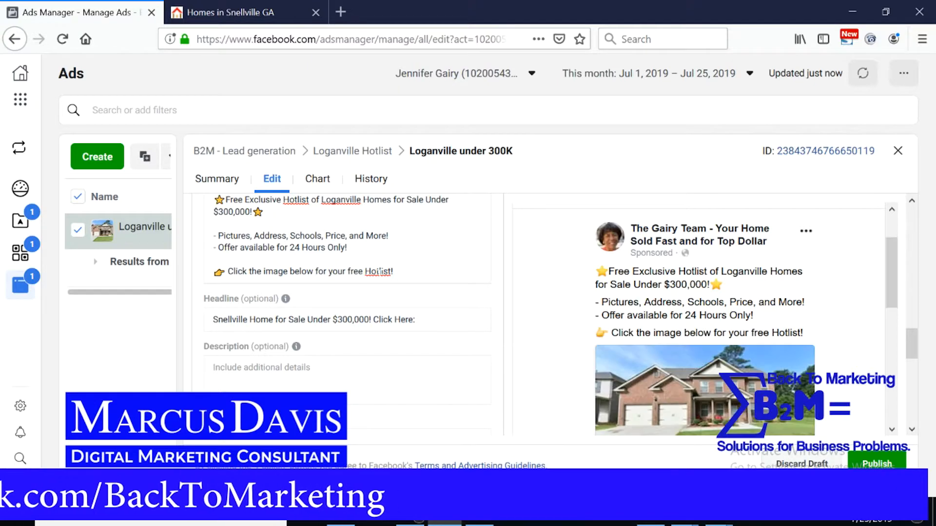
Step: Replace "Snellville" with "Loganville" in the ad's headline and dismiss the mail notification
scroll(379, 274, up, 2)
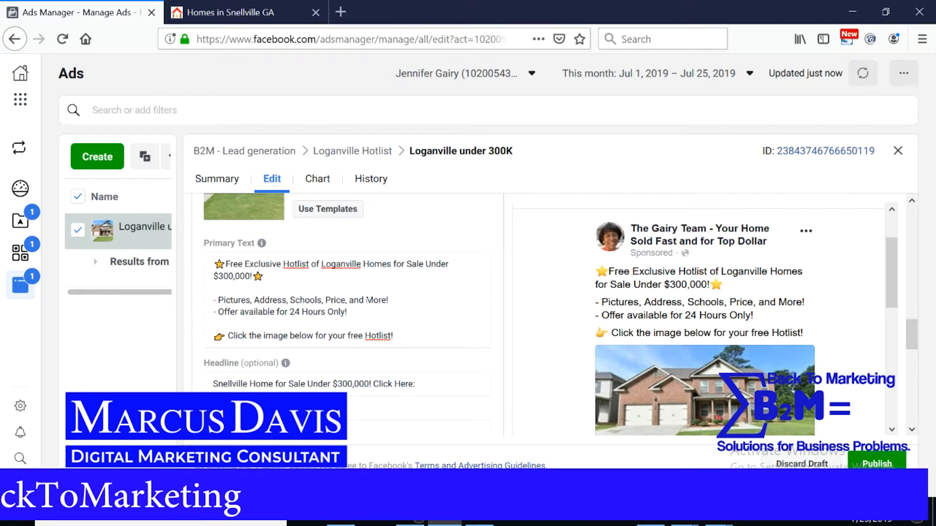
scroll(347, 315, down, 2)
scroll(687, 331, down, 4)
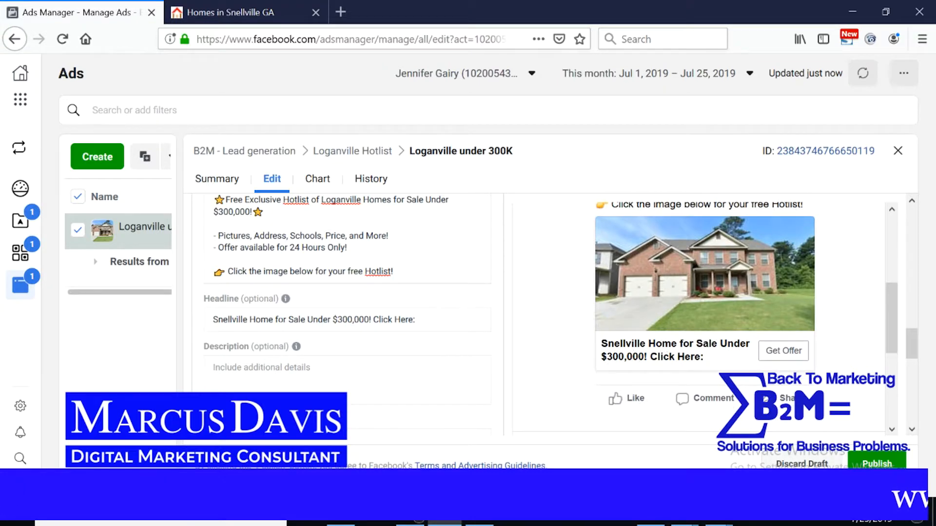
scroll(663, 373, up, 1)
scroll(663, 374, up, 1)
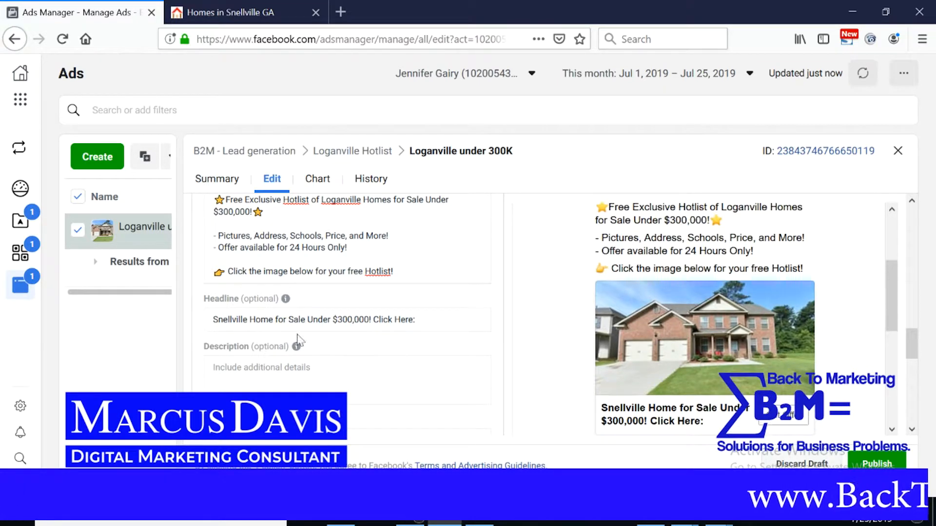
click(249, 320)
double_click(229, 319)
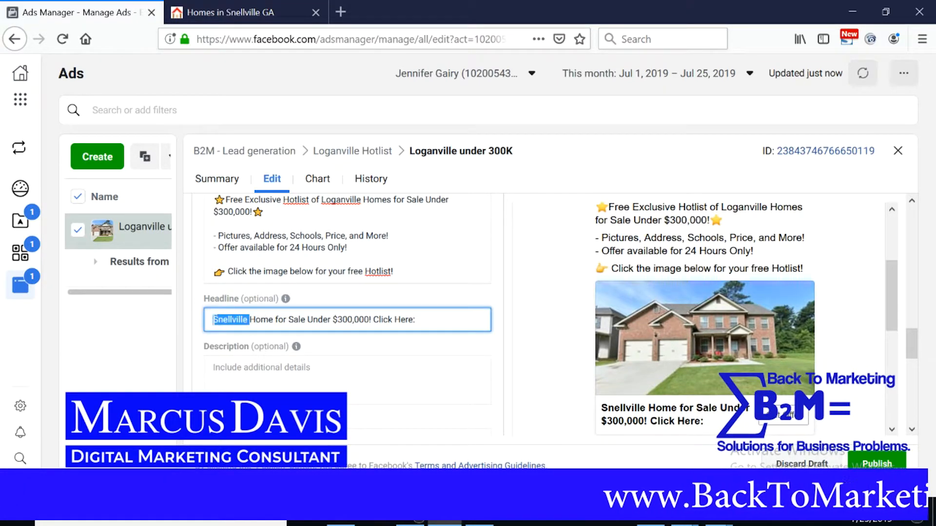
text(Loganvil)
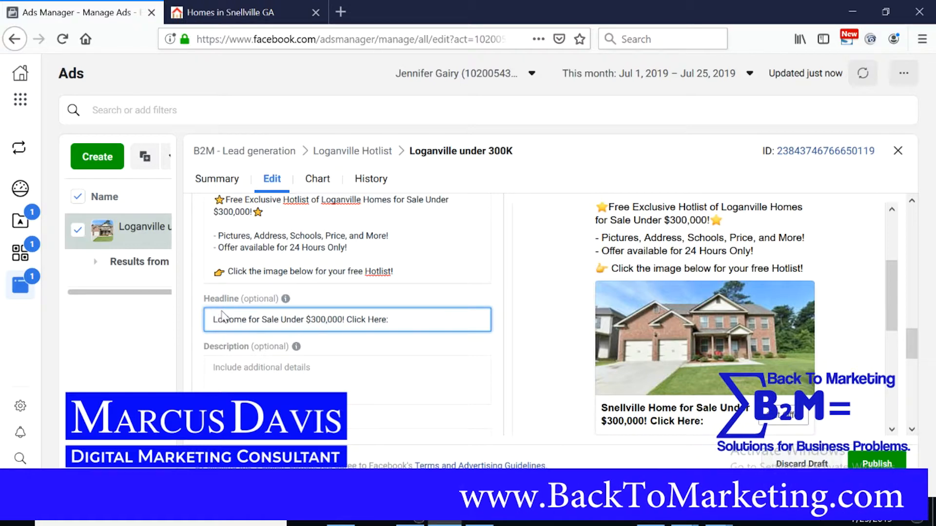
text(le)
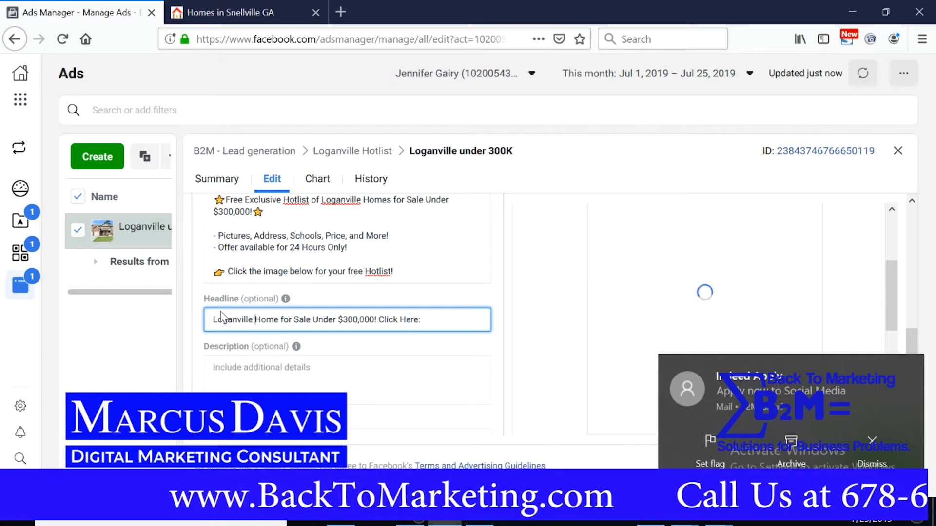
click(871, 449)
click(327, 303)
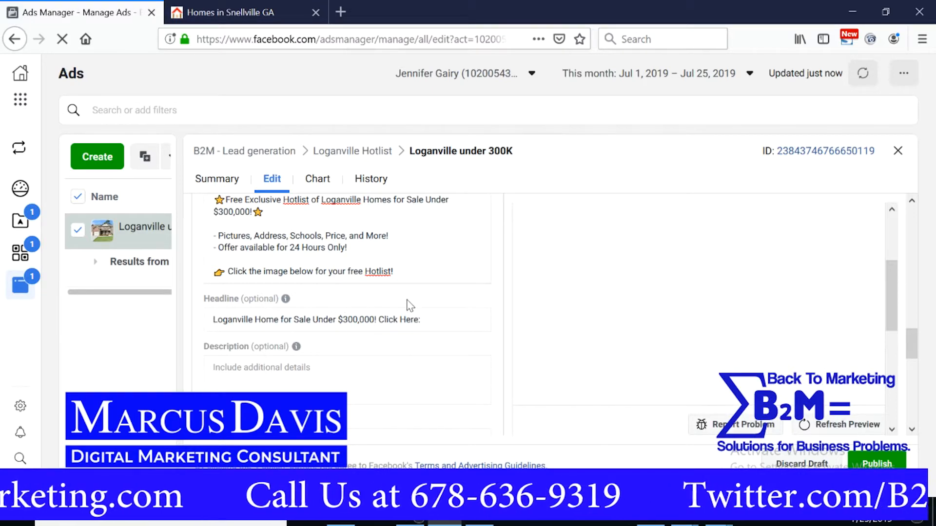
Step: Make "Home" plural in the headline so it reads "Loganville Homes for Sale Under $300,000! Click Here:"
click(275, 319)
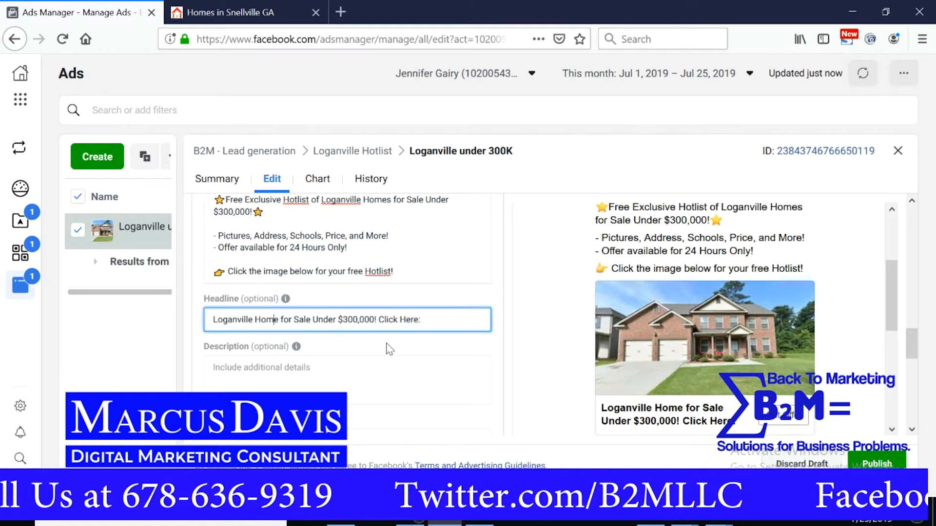
text(s)
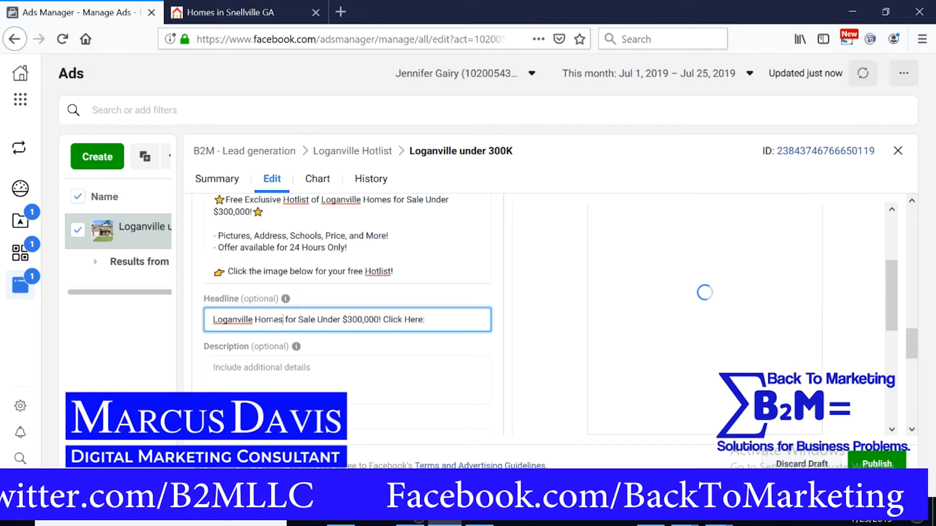
click(349, 298)
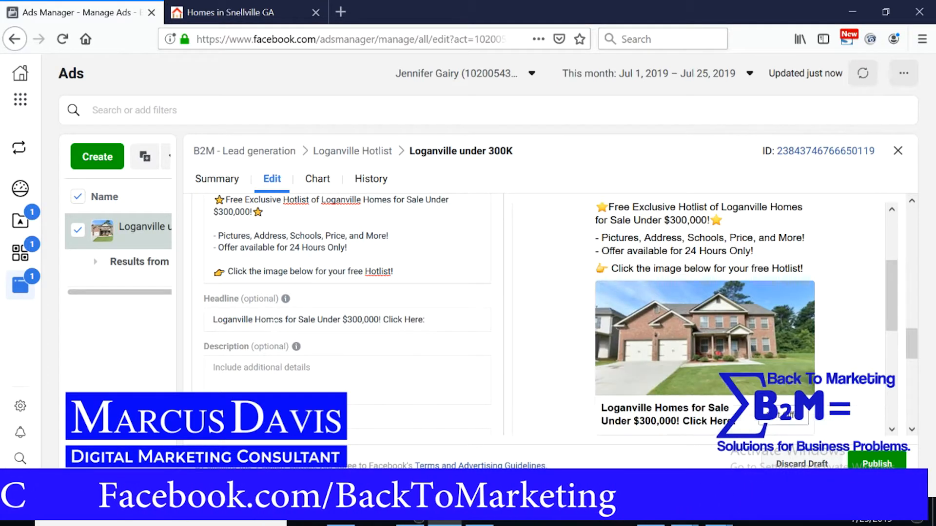
Step: Examine the ad's remaining settings, including call to action, the selected instant form and tracking
mouse_move(295, 347)
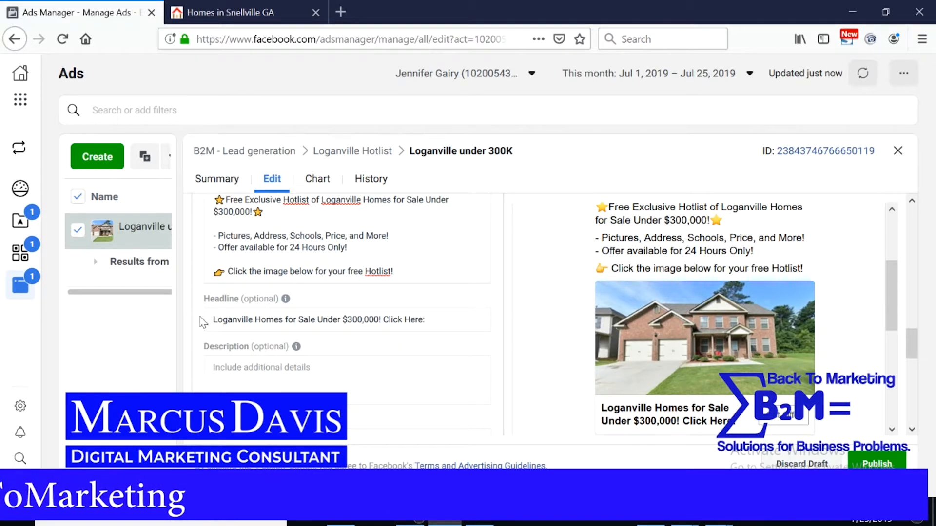
scroll(333, 359, down, 5)
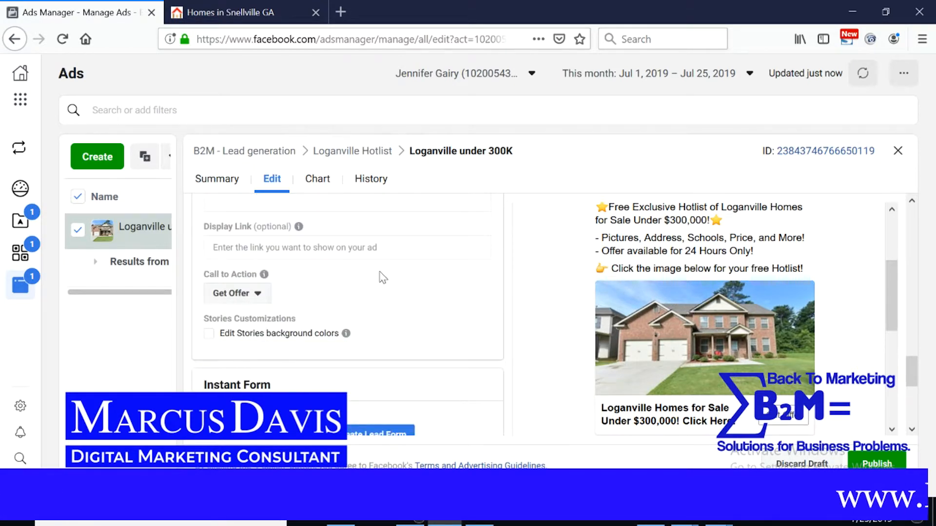
scroll(383, 277, down, 4)
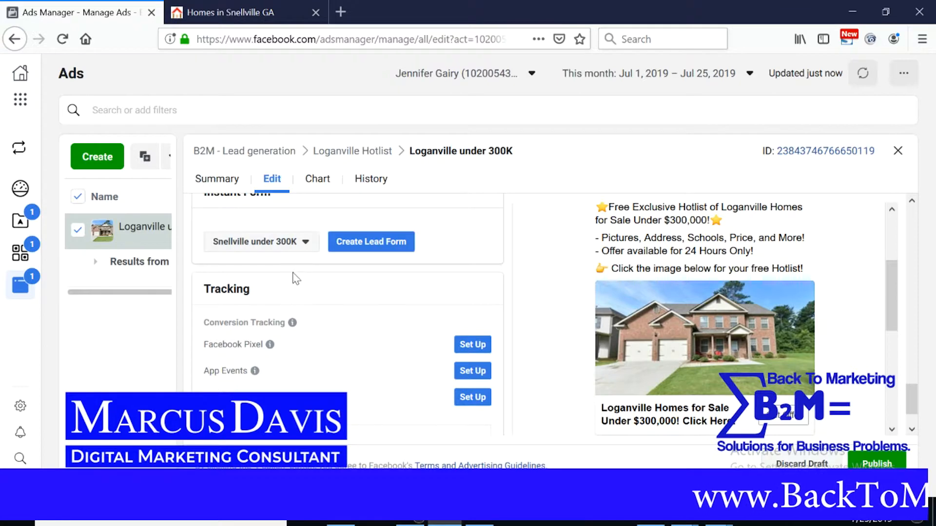
scroll(366, 320, down, 2)
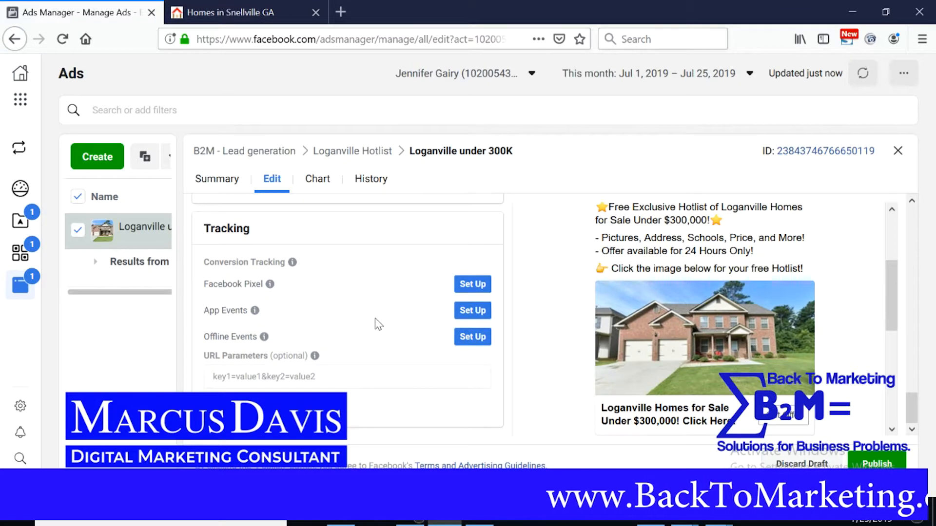
scroll(383, 320, up, 4)
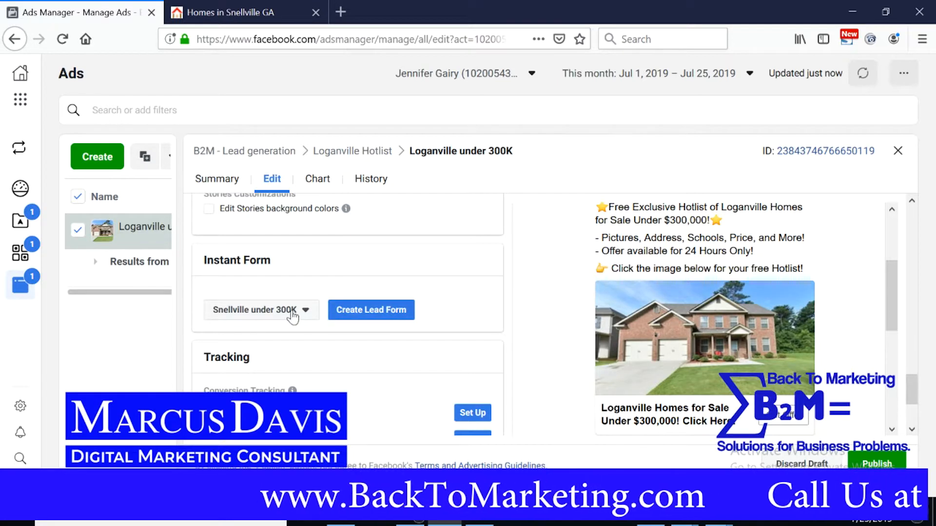
click(298, 311)
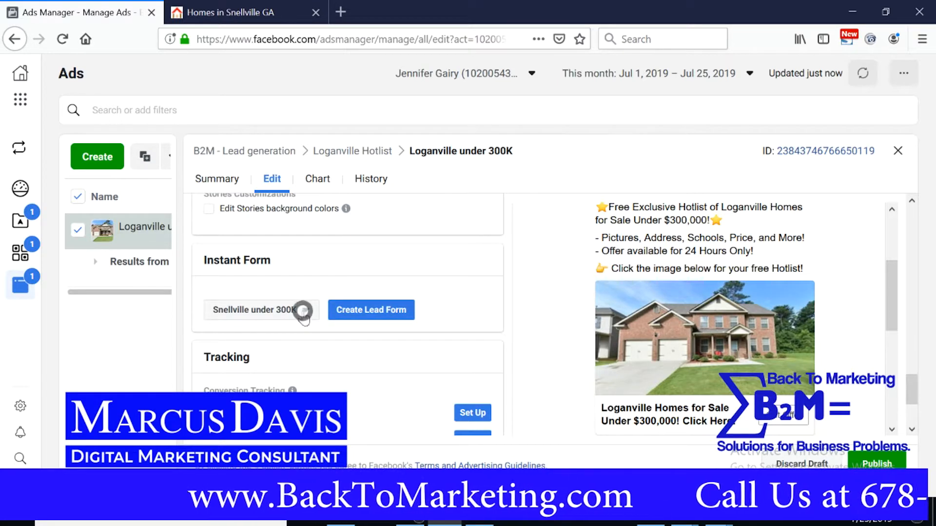
click(325, 286)
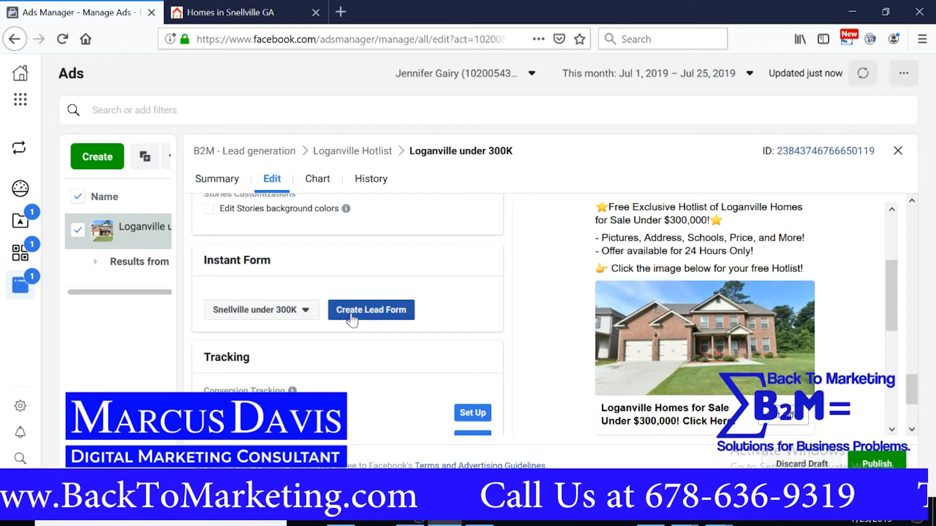
scroll(440, 345, down, 3)
scroll(439, 345, up, 4)
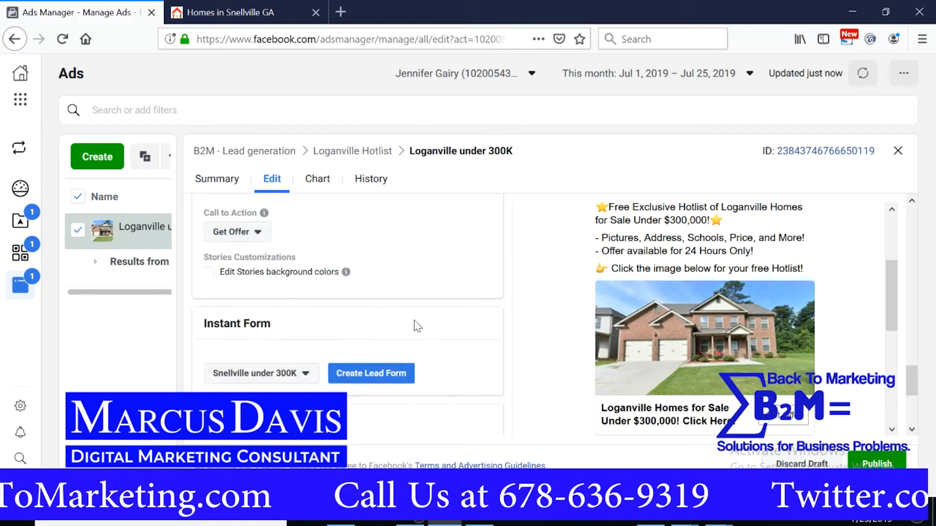
Step: Create a lead form for the ad by duplicating the existing form "Snellville under 300K"
click(393, 381)
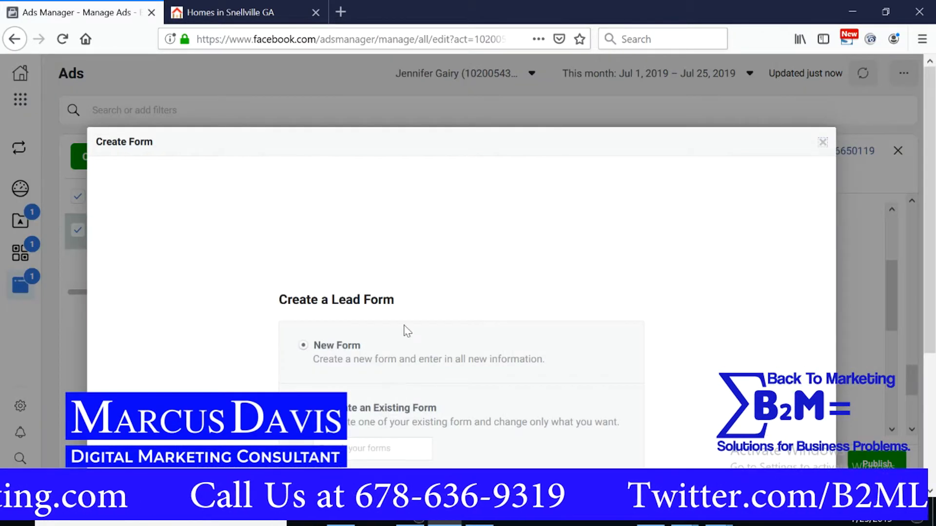
scroll(424, 297, down, 3)
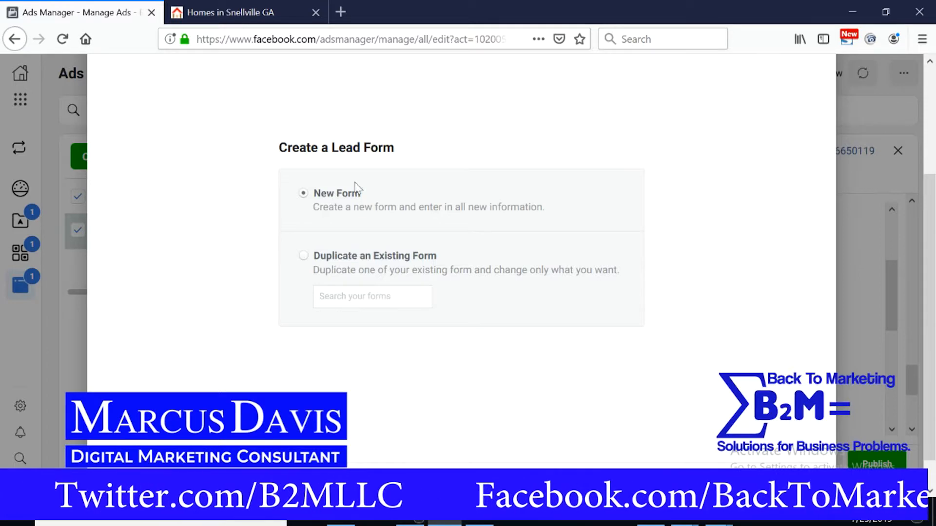
click(303, 259)
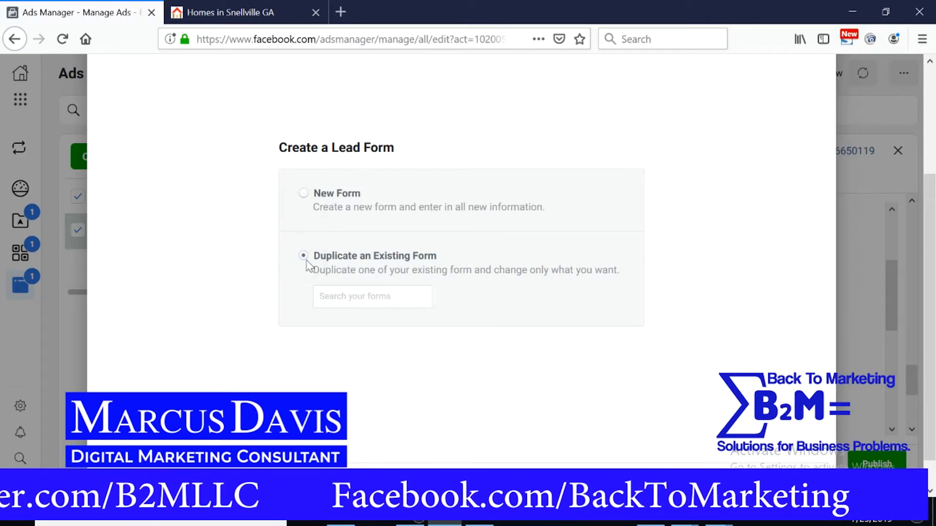
click(385, 303)
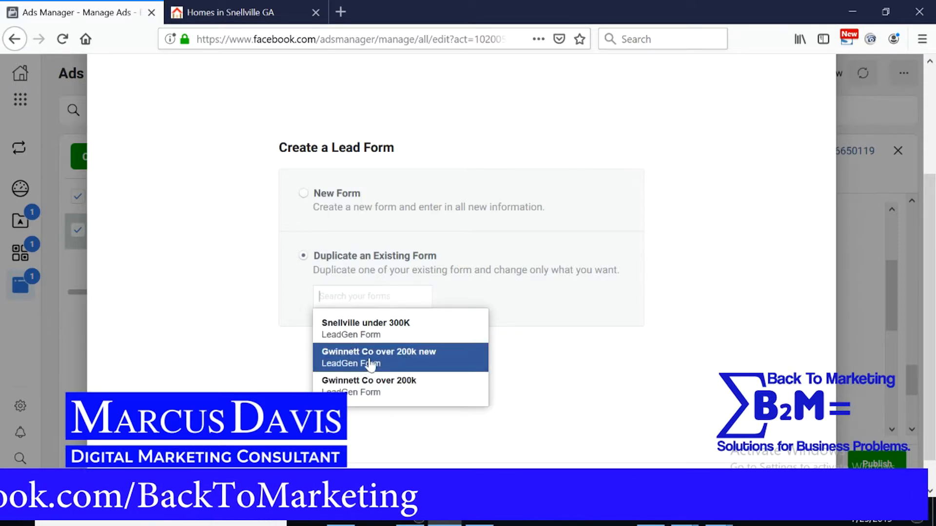
click(376, 335)
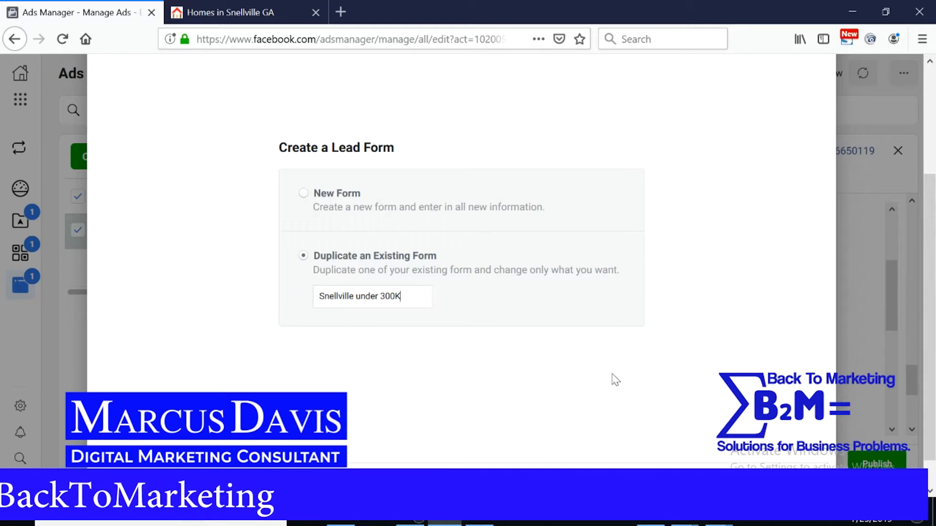
click(800, 477)
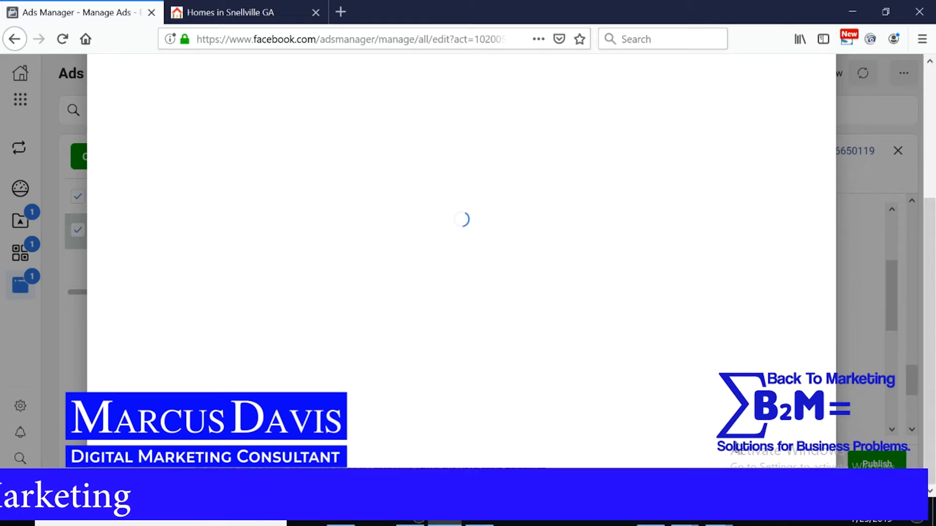
Step: Rename the duplicated lead form to "Loganville under 300K"
scroll(272, 234, up, 2)
scroll(220, 159, up, 2)
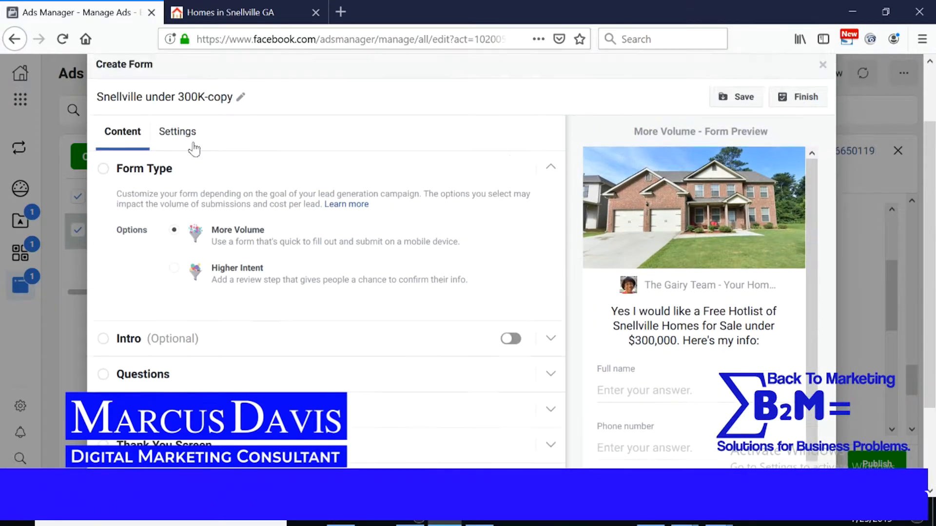
drag(146, 140, 97, 141)
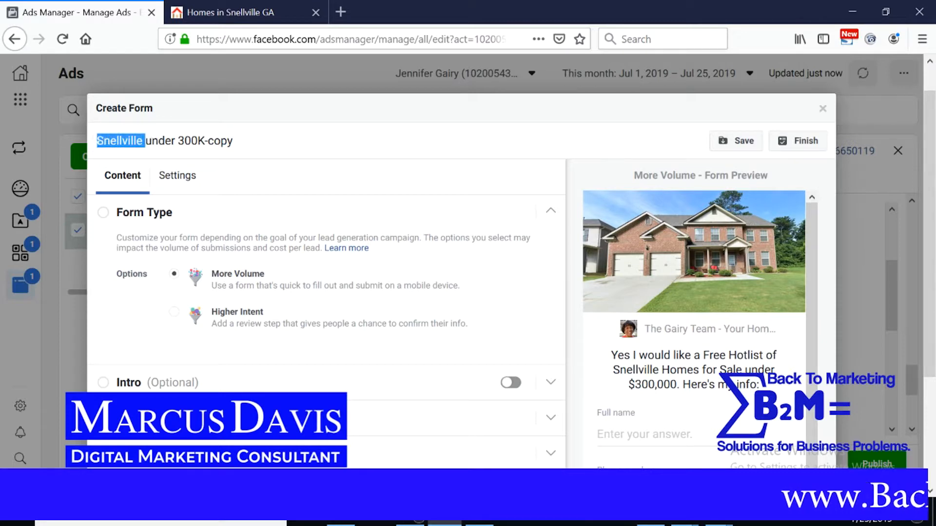
text(Logan)
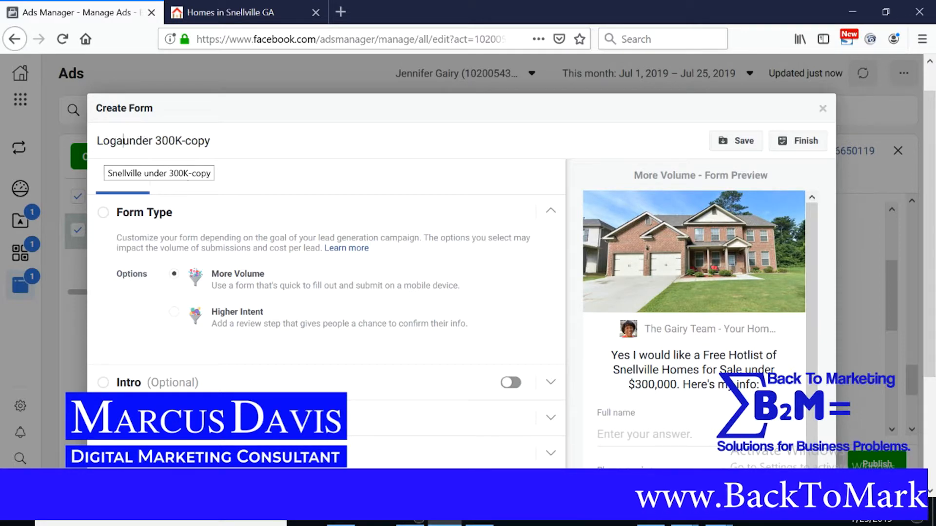
text(ville)
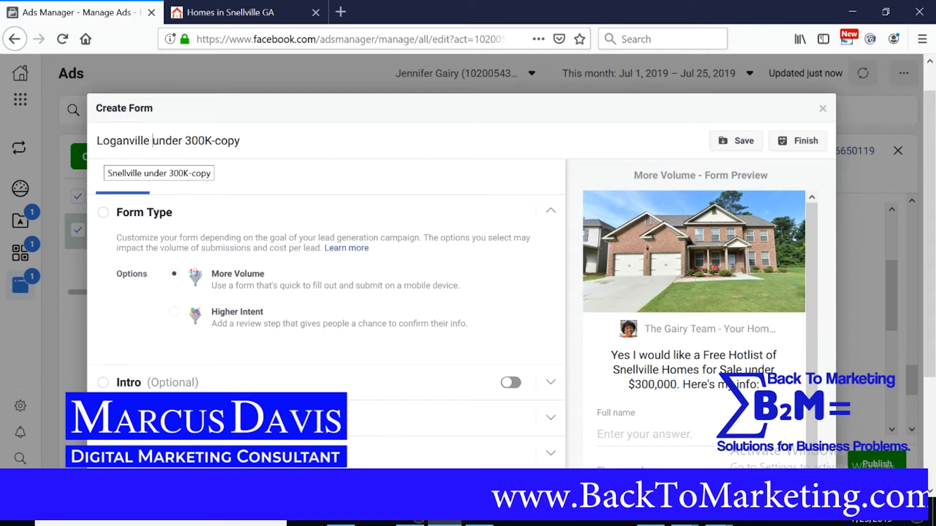
click(254, 140)
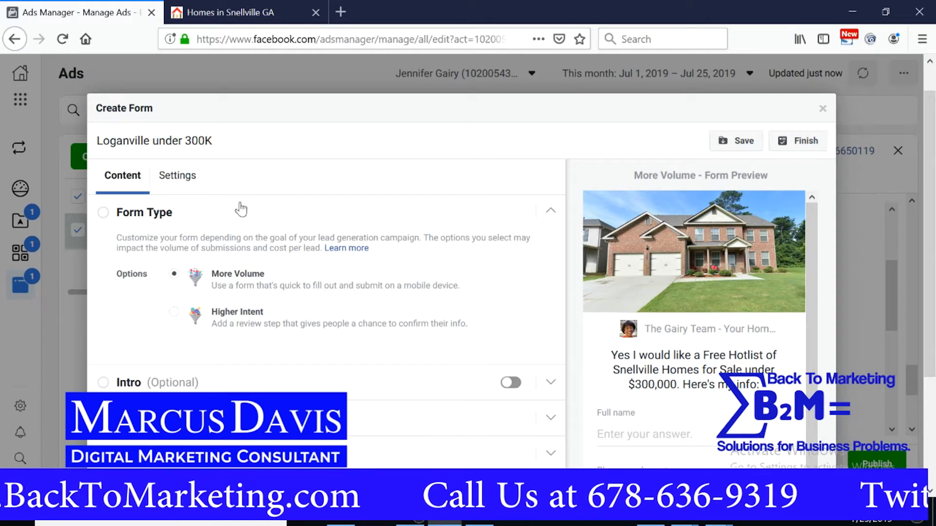
Step: Replace "Snellville" with "Loganville" in the headline of the form's questions and check it in the form preview
scroll(234, 233, down, 3)
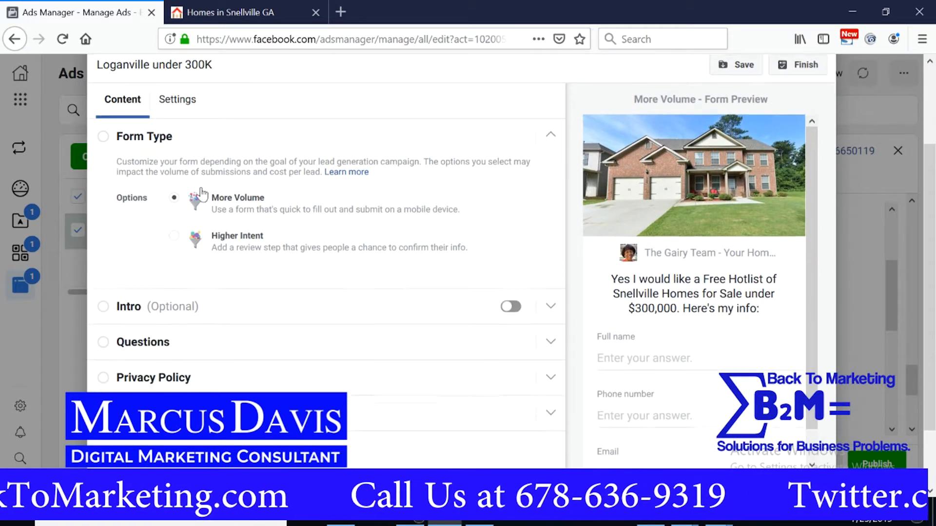
click(178, 101)
click(122, 100)
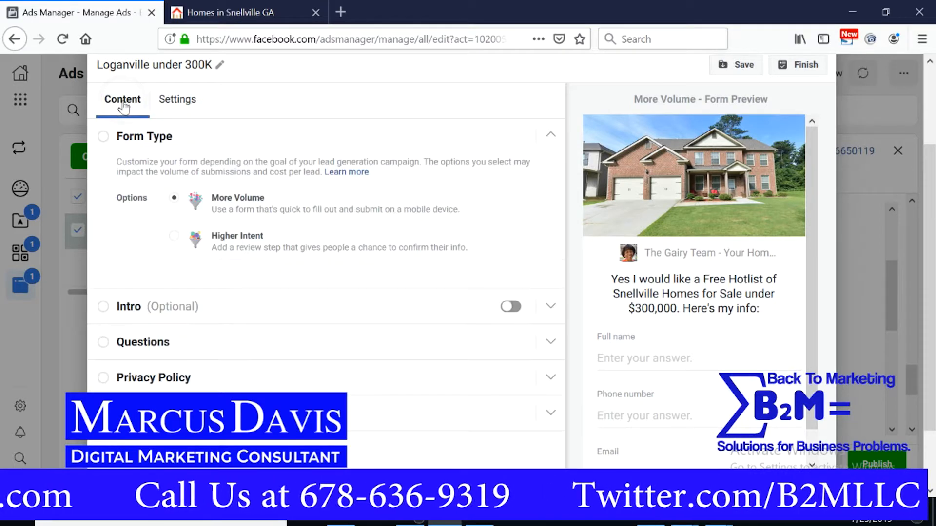
scroll(198, 230, down, 3)
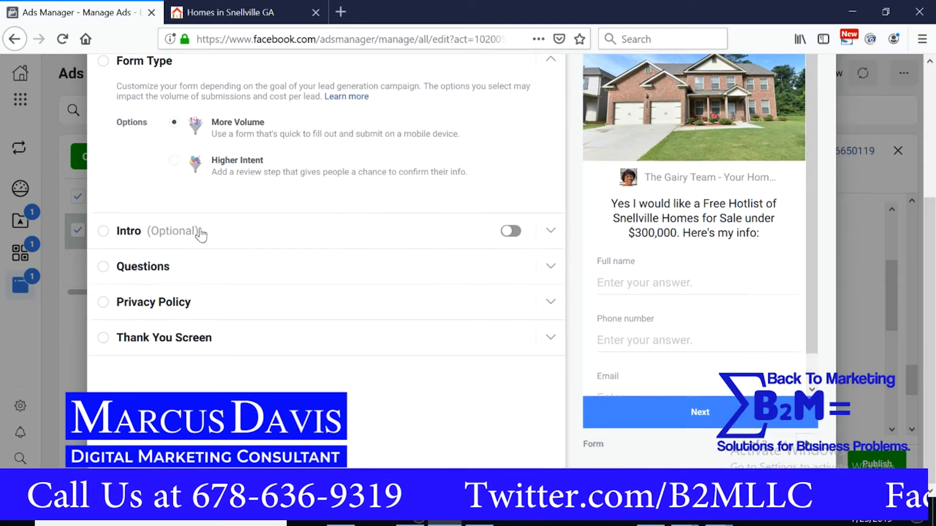
click(159, 272)
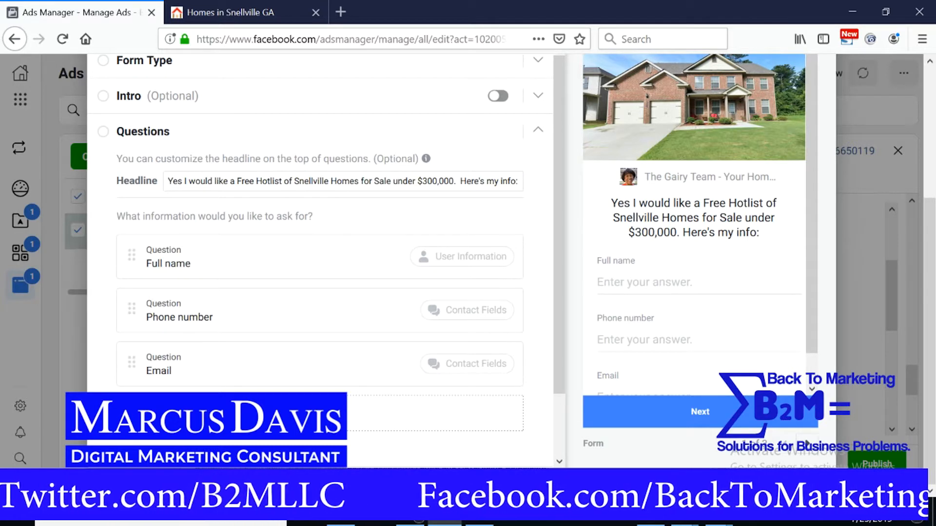
click(295, 181)
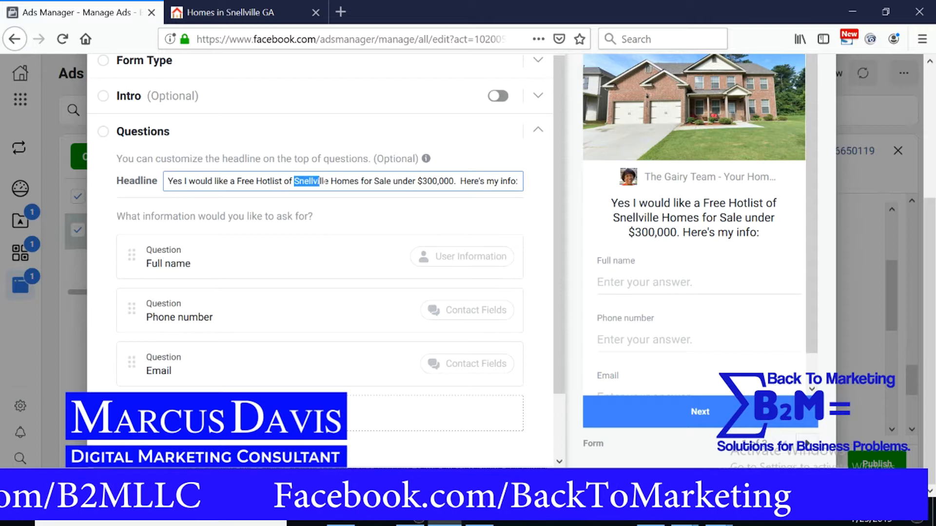
text(Loganville)
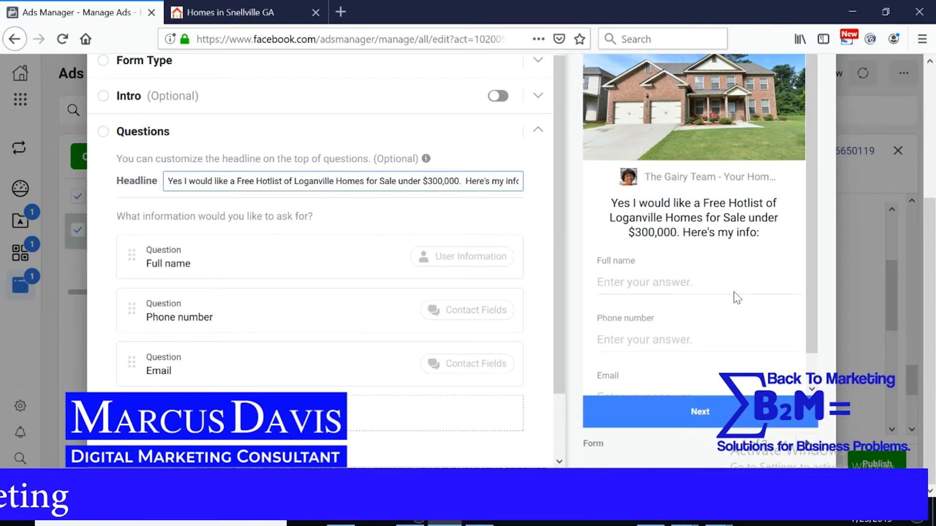
scroll(712, 309, down, 1)
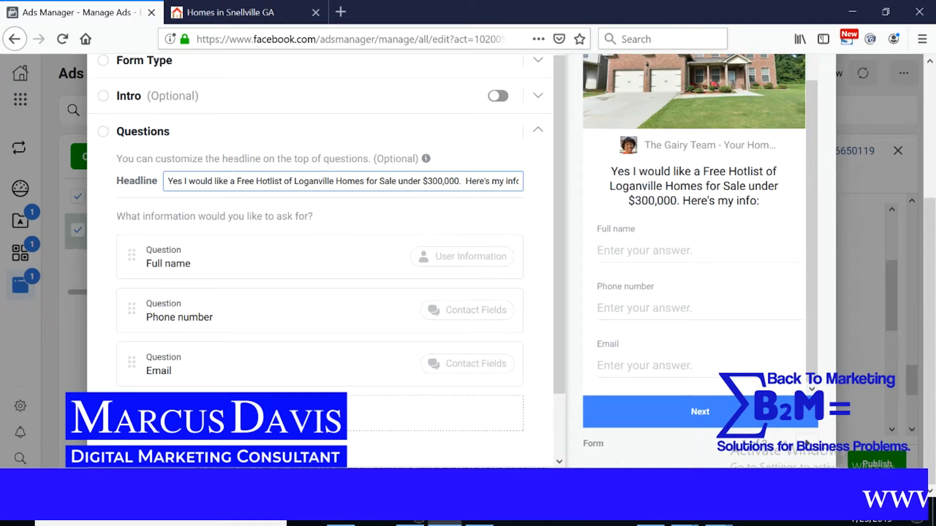
click(198, 131)
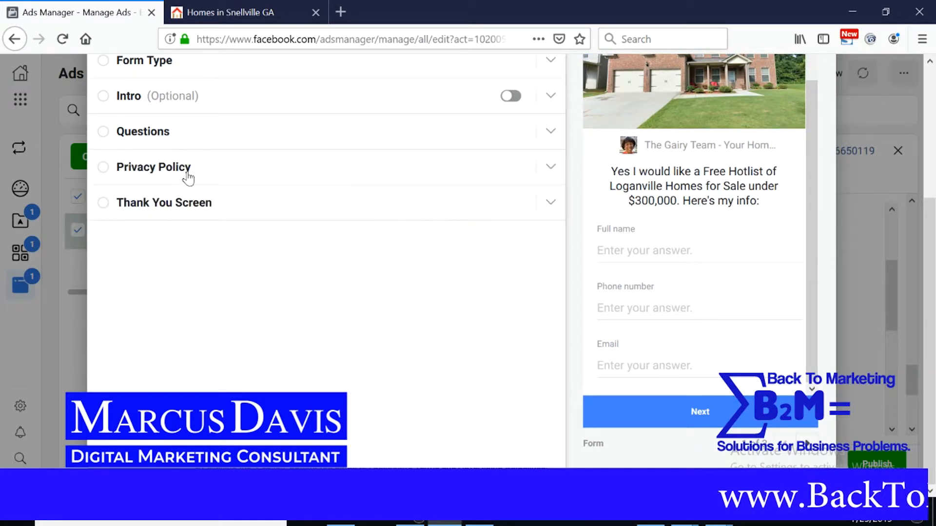
Step: Check the form's privacy policy section and clear the website link of the thank-you screen
click(188, 171)
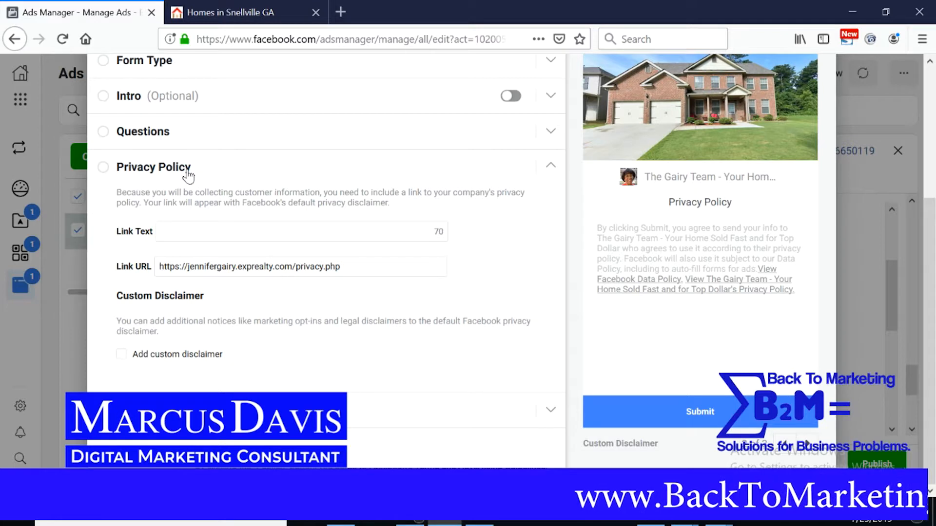
click(187, 171)
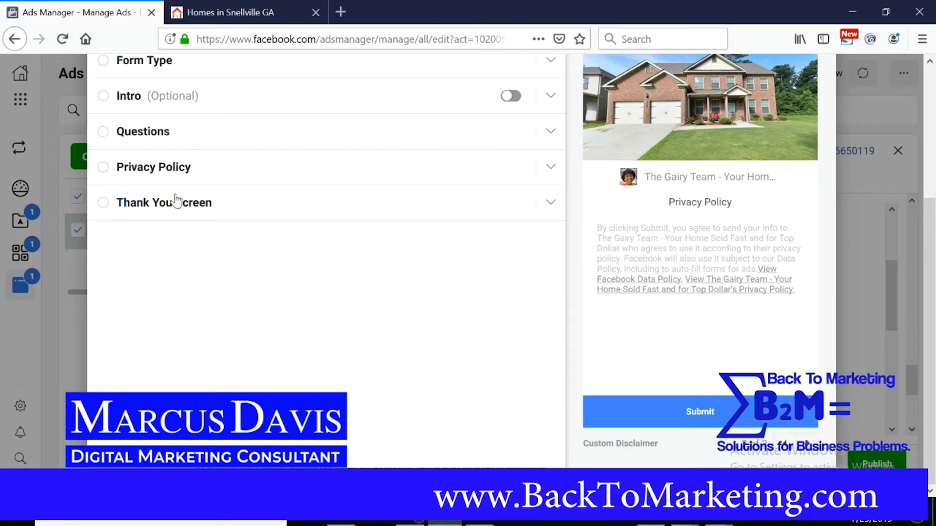
click(176, 211)
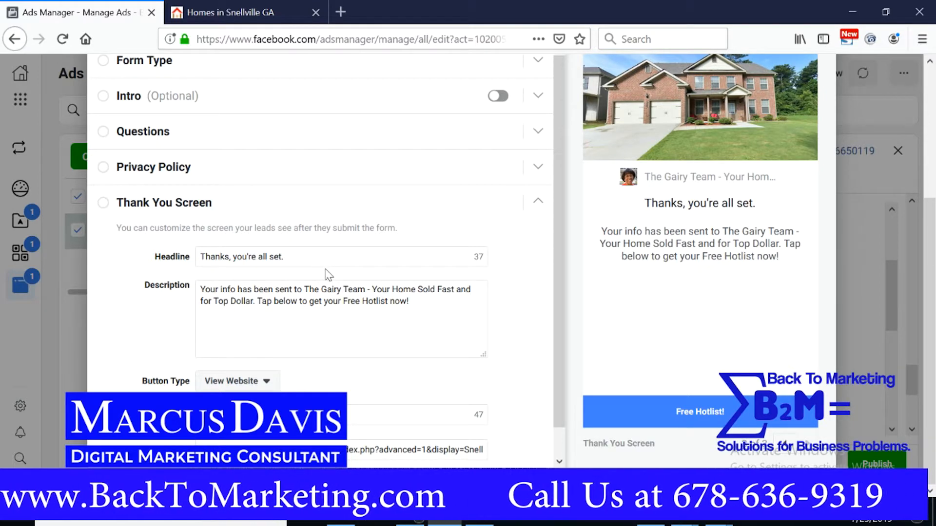
scroll(328, 275, down, 1)
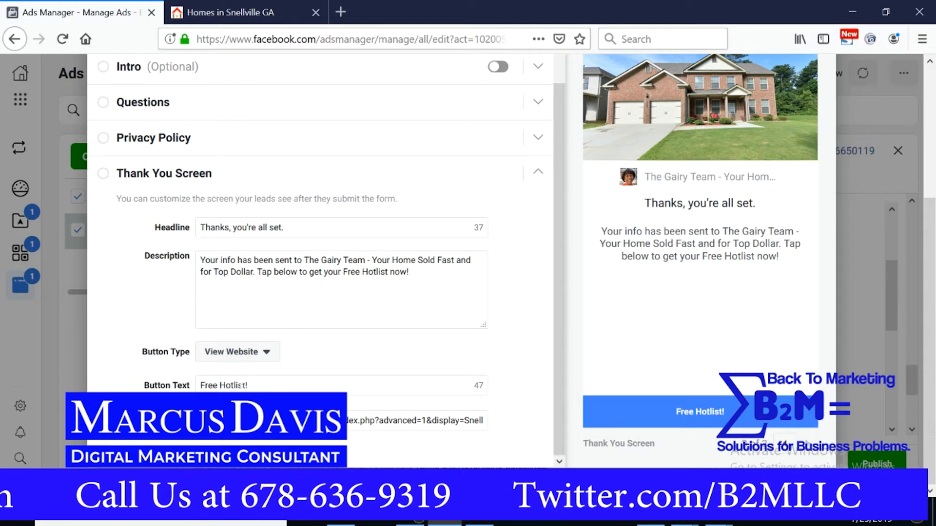
click(200, 422)
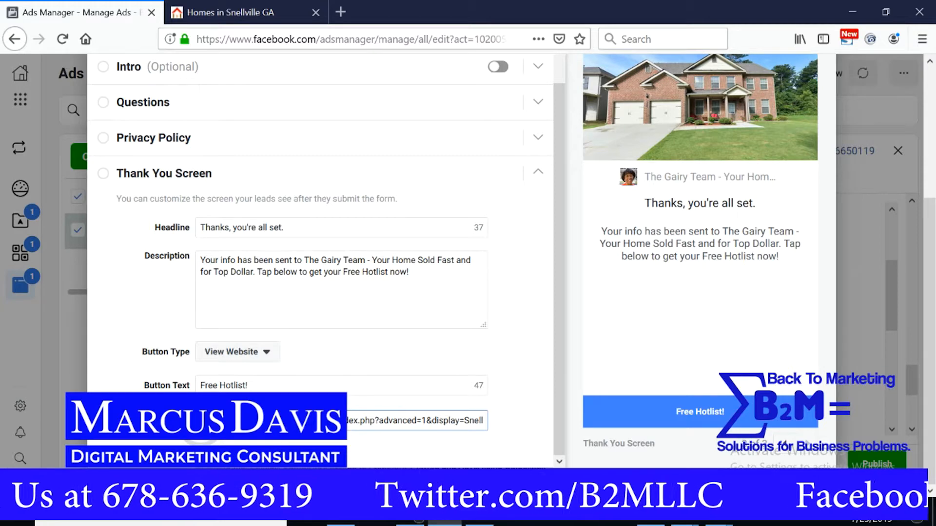
drag(419, 420, 469, 420)
drag(483, 421, 487, 421)
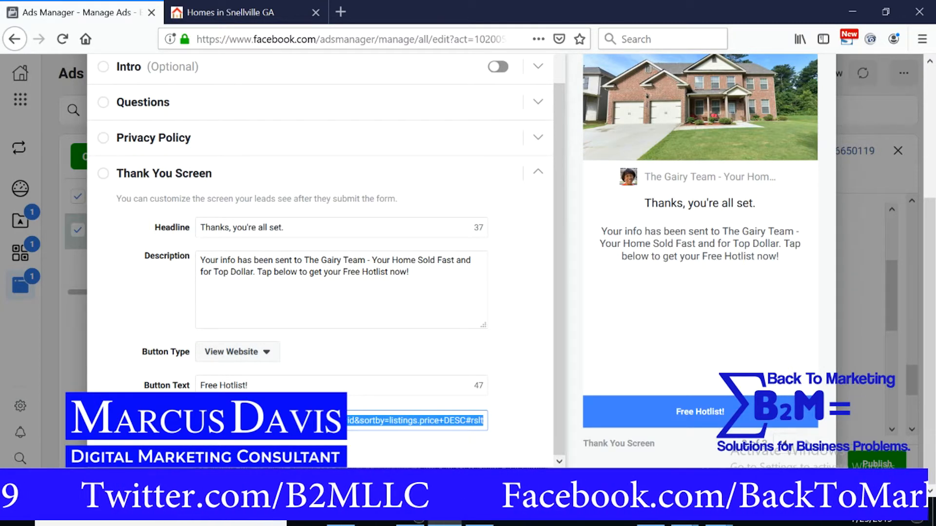
key(BackSpace)
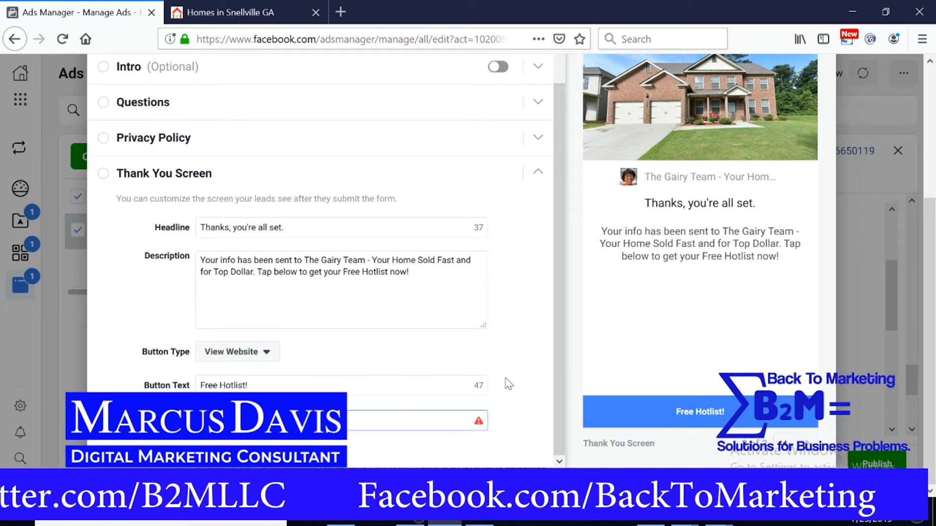
Step: Switch to the eXp Realty site and rerun the home search with Loganville replacing Snellville as the location
click(258, 15)
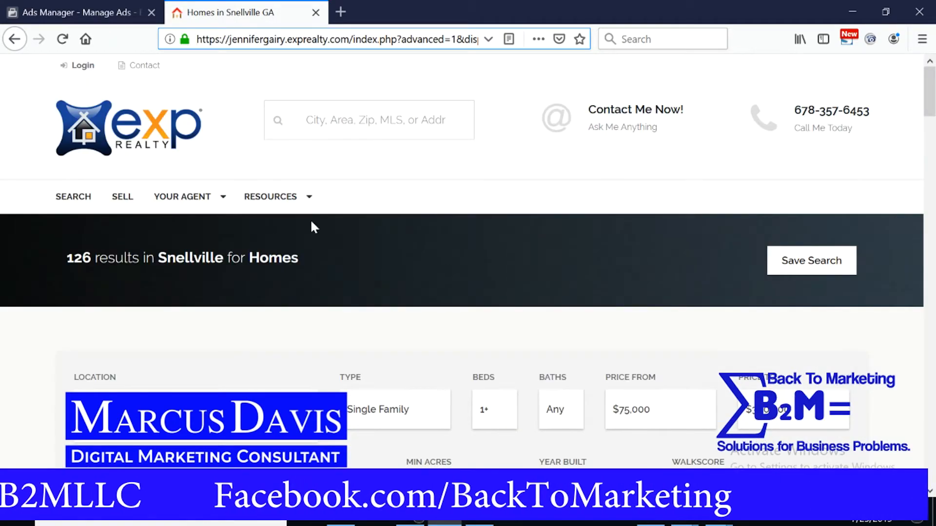
scroll(326, 312, down, 3)
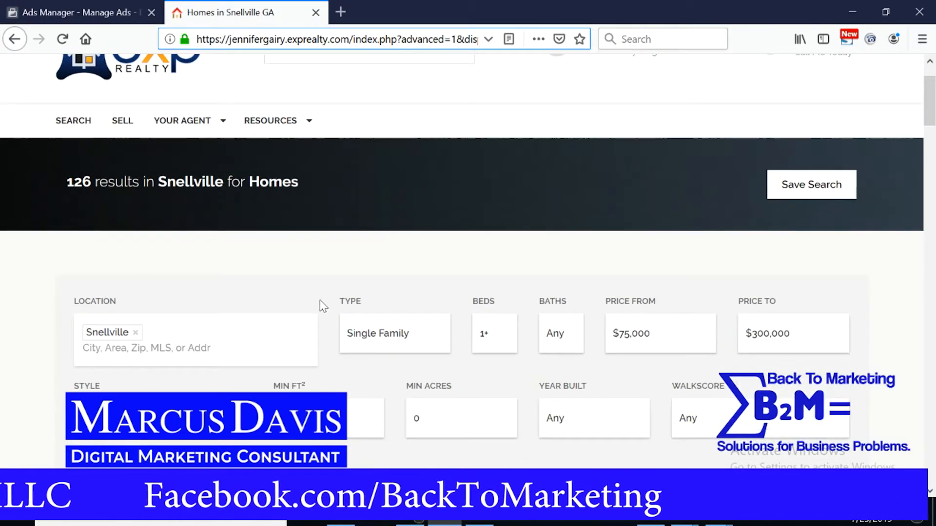
click(135, 332)
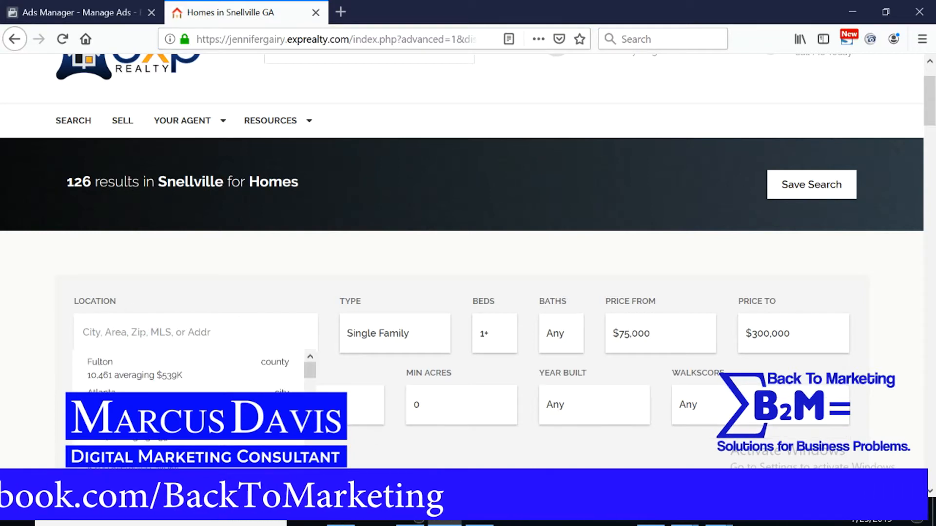
text(loganville)
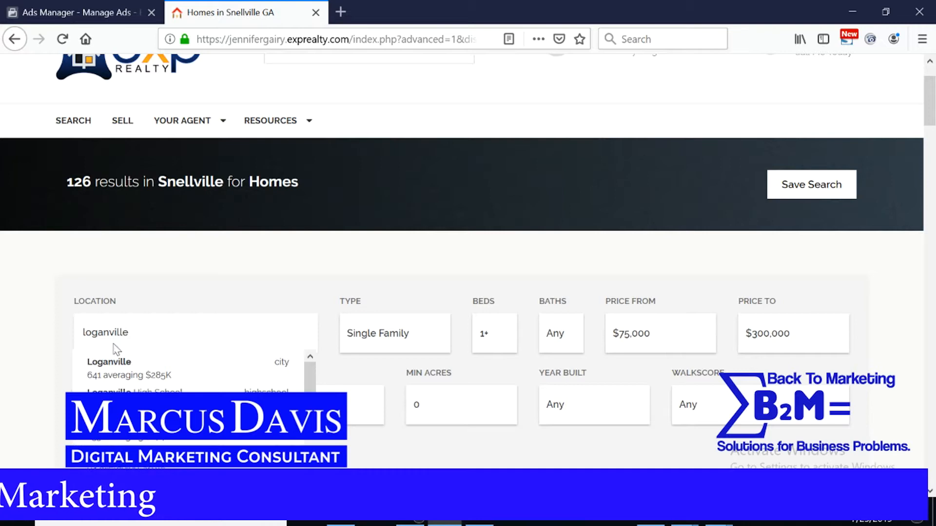
click(145, 373)
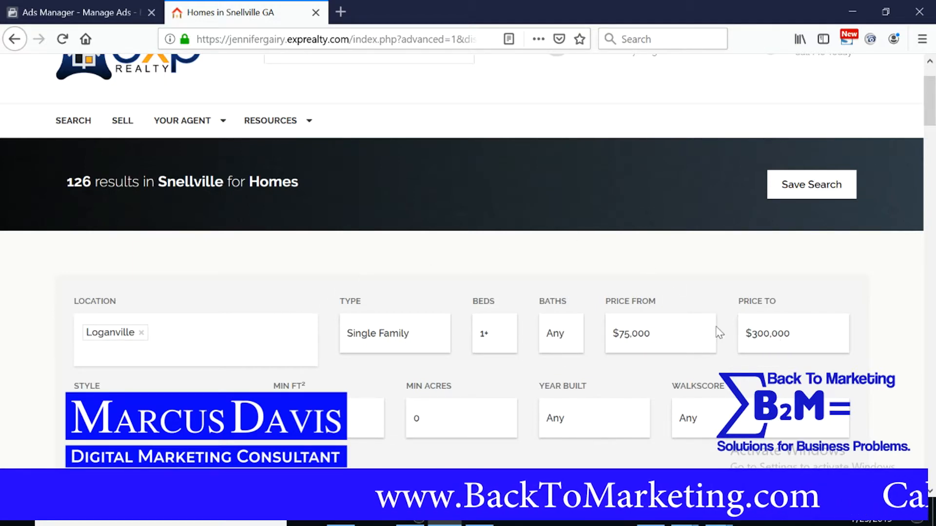
scroll(377, 286, down, 3)
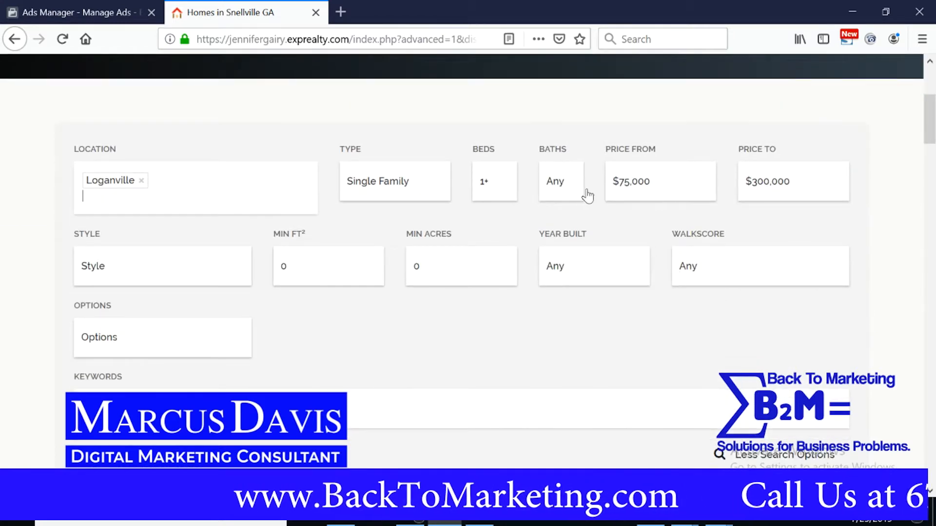
scroll(291, 340, down, 2)
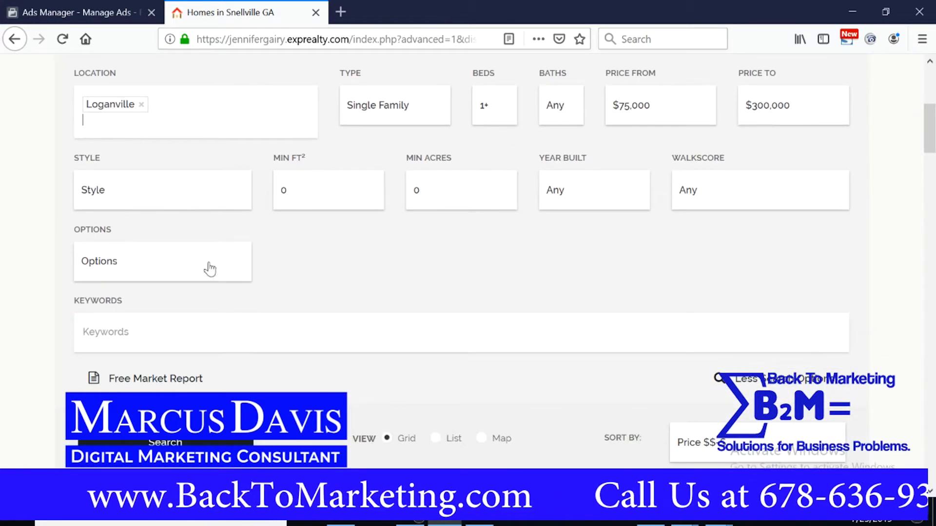
scroll(332, 271, down, 2)
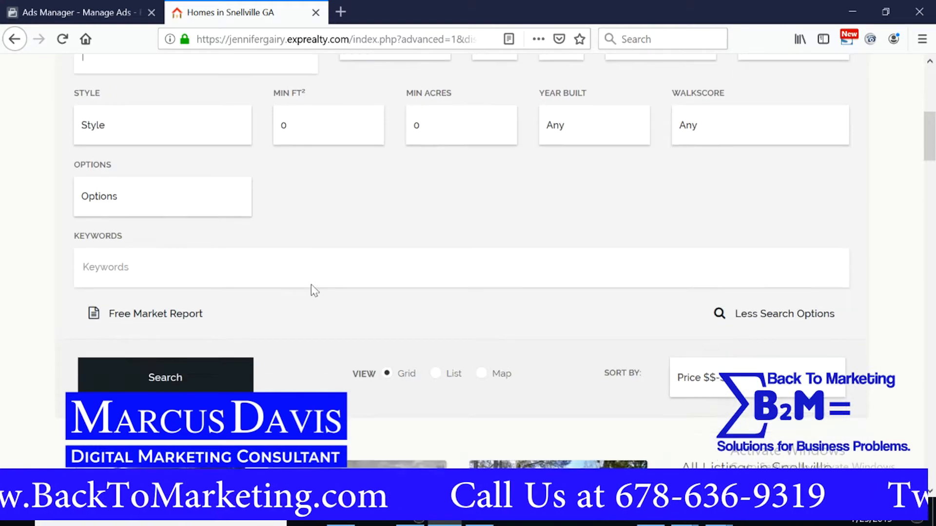
click(220, 363)
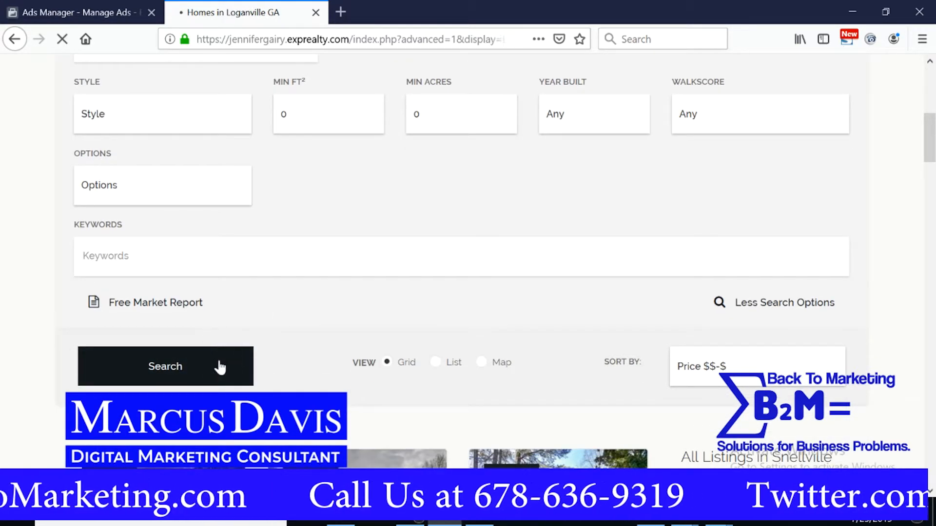
Step: Look through the Loganville home listings on the search results page to check that they match the under $300,000 offer
scroll(516, 234, up, 6)
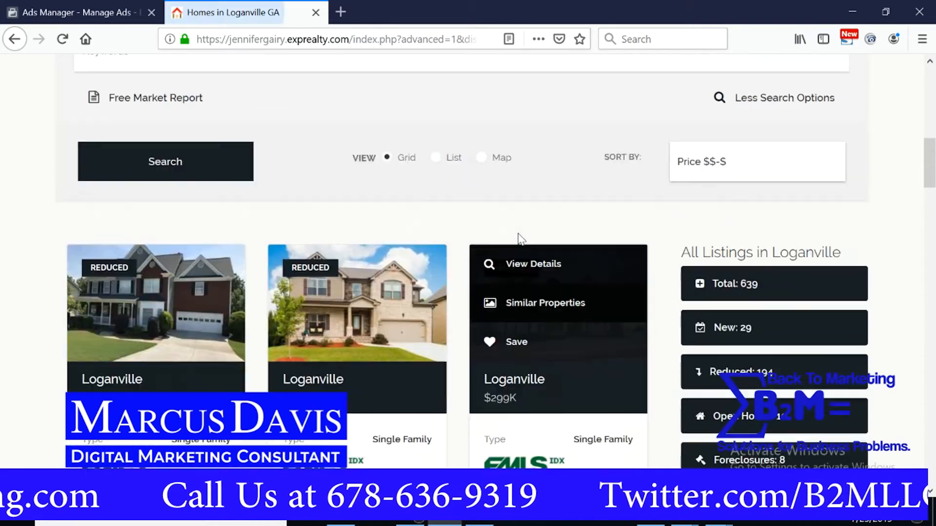
scroll(349, 118, down, 4)
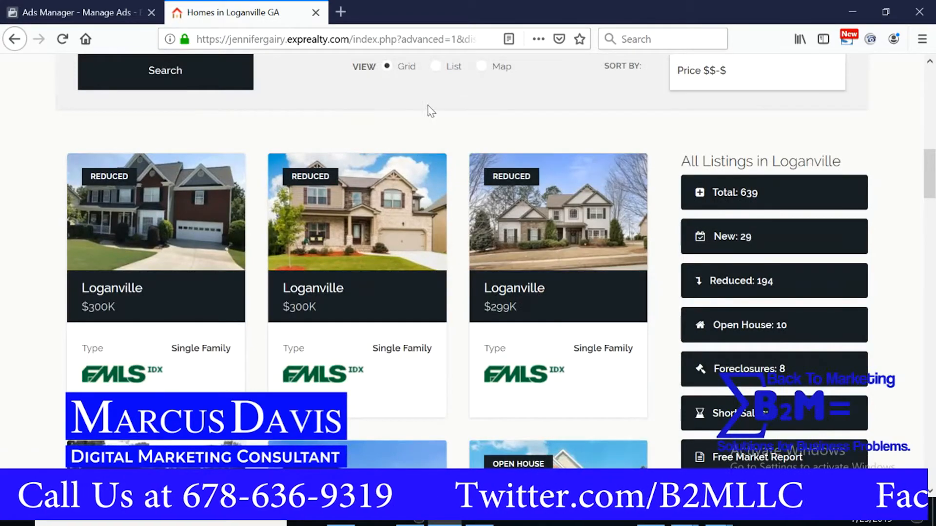
scroll(386, 111, down, 4)
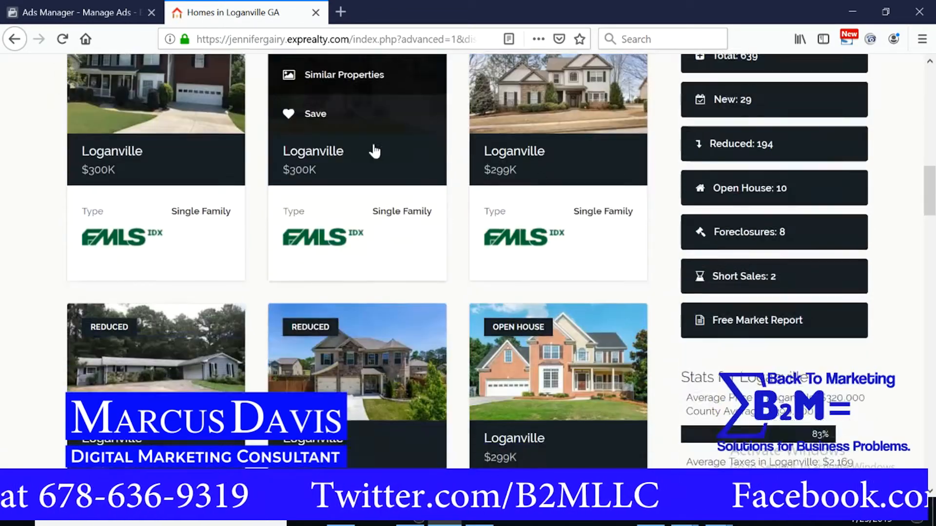
scroll(335, 244, down, 5)
scroll(409, 224, down, 10)
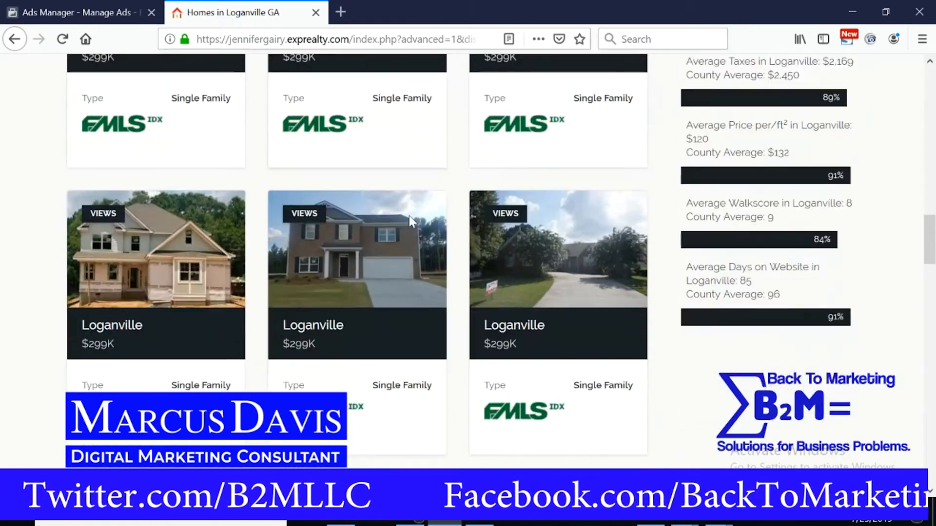
scroll(411, 215, down, 3)
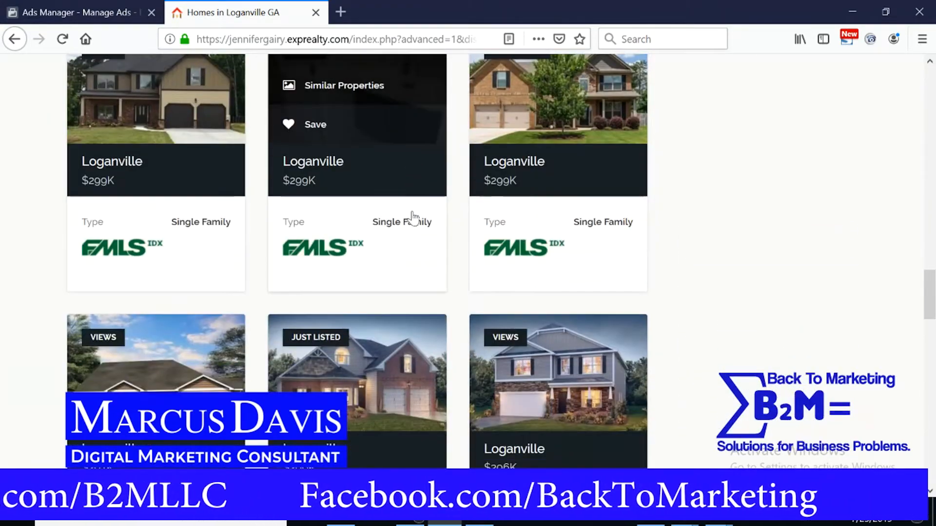
scroll(424, 213, down, 7)
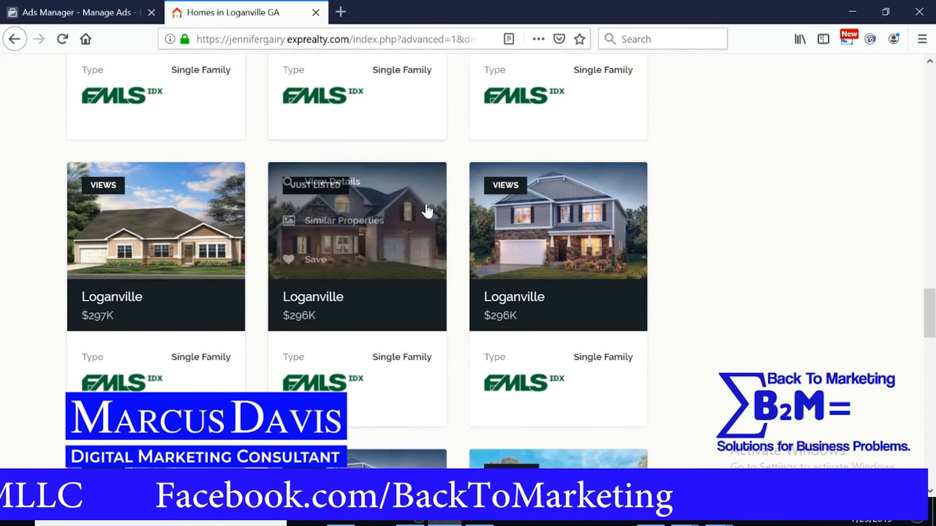
scroll(419, 210, down, 6)
scroll(419, 209, up, 20)
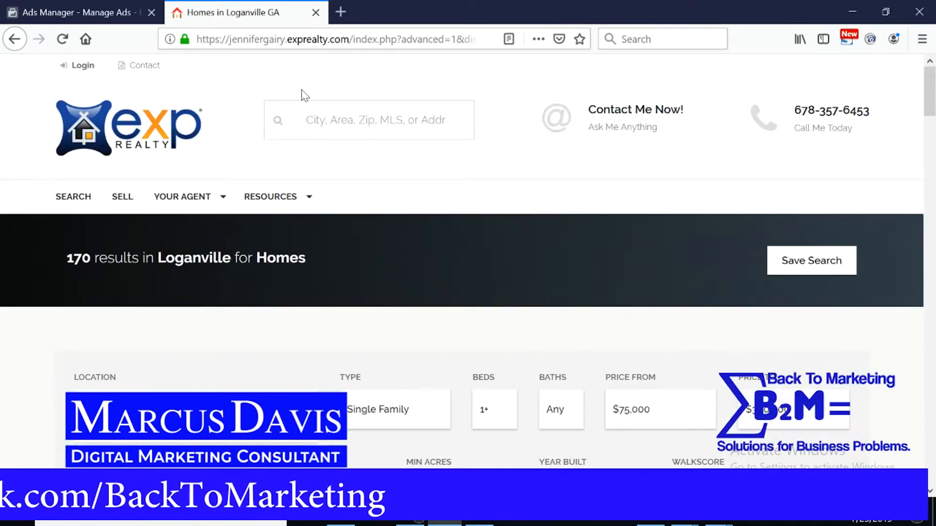
Step: Copy the Loganville search page's address, return to Ads Manager and paste it as the website link of the form's thank-you screen
click(299, 39)
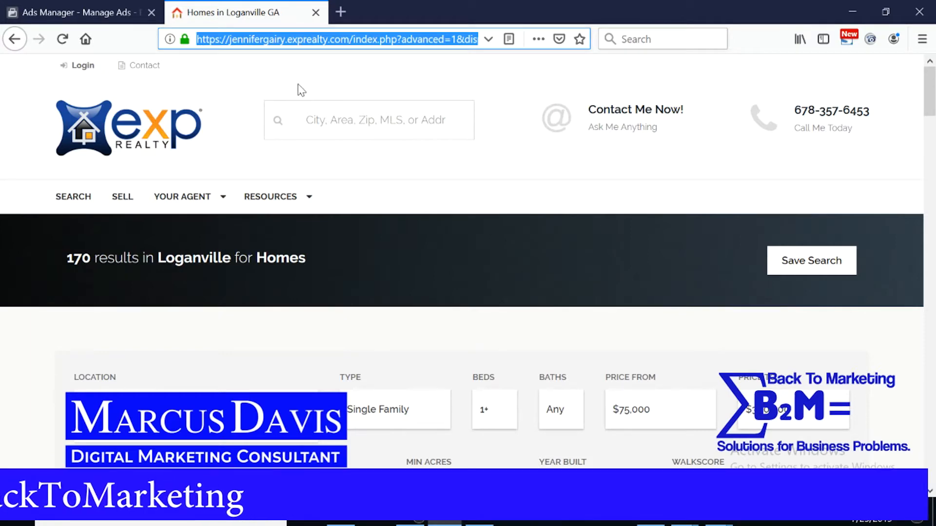
click(81, 10)
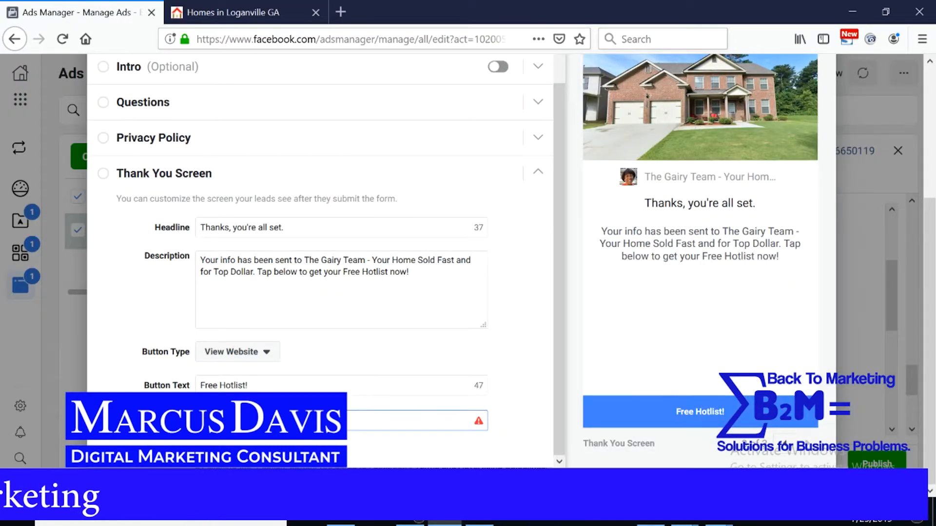
key(ctrl+v)
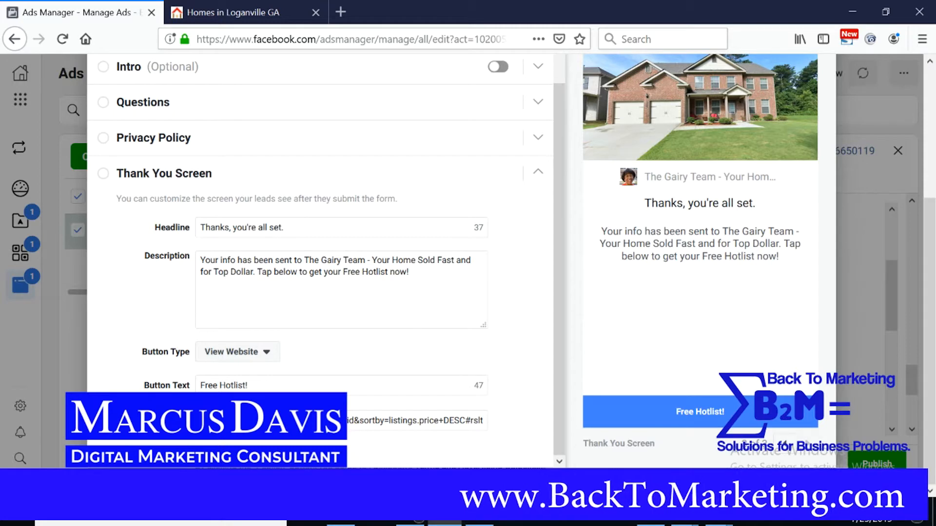
click(217, 175)
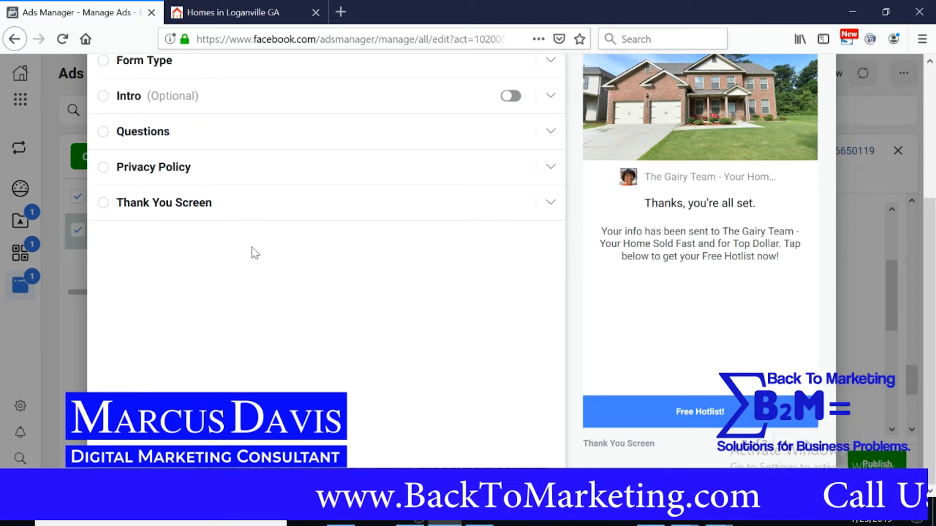
Step: Review the headline and requested contact fields in the questions section of the "Loganville under 300K" form
scroll(247, 254, up, 2)
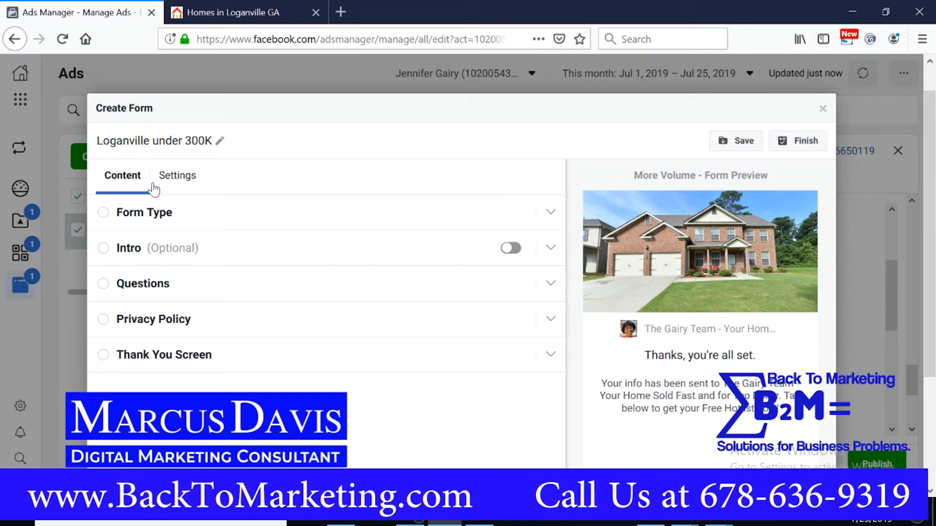
click(220, 282)
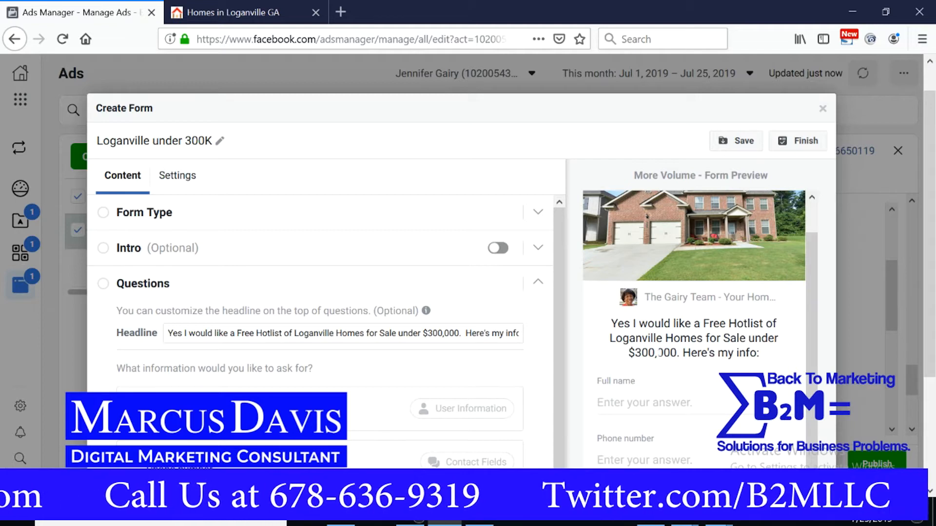
scroll(214, 251, down, 3)
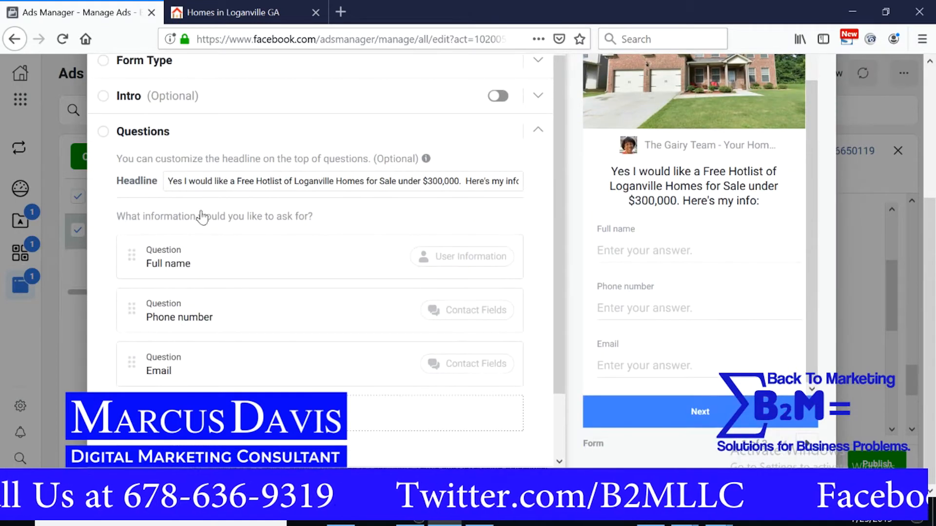
click(148, 132)
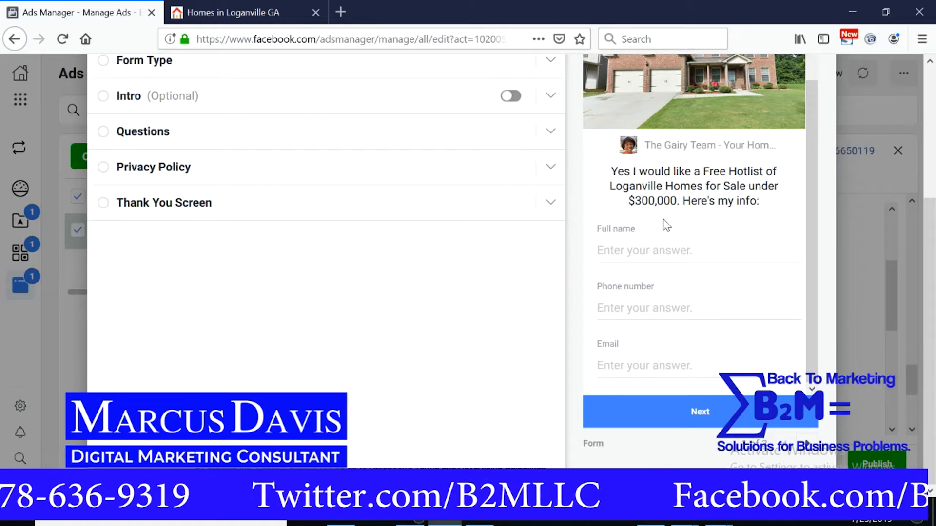
scroll(511, 246, up, 4)
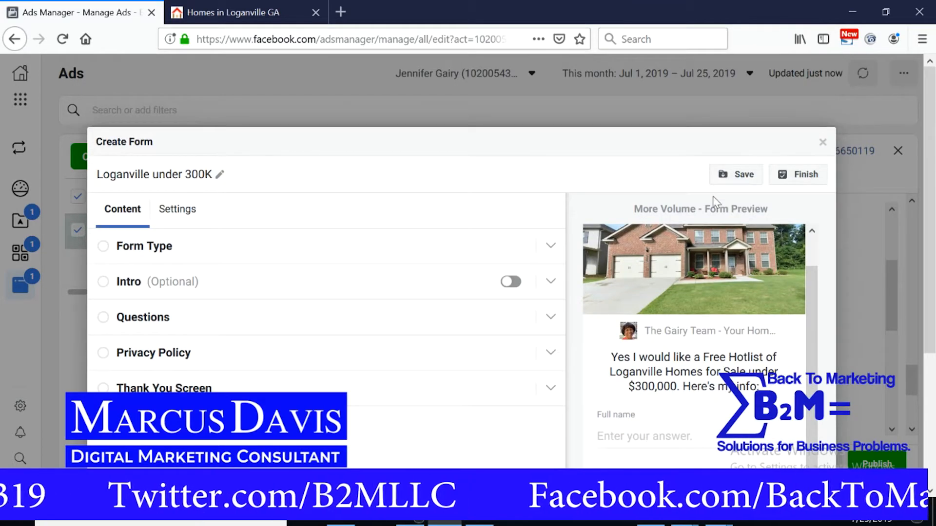
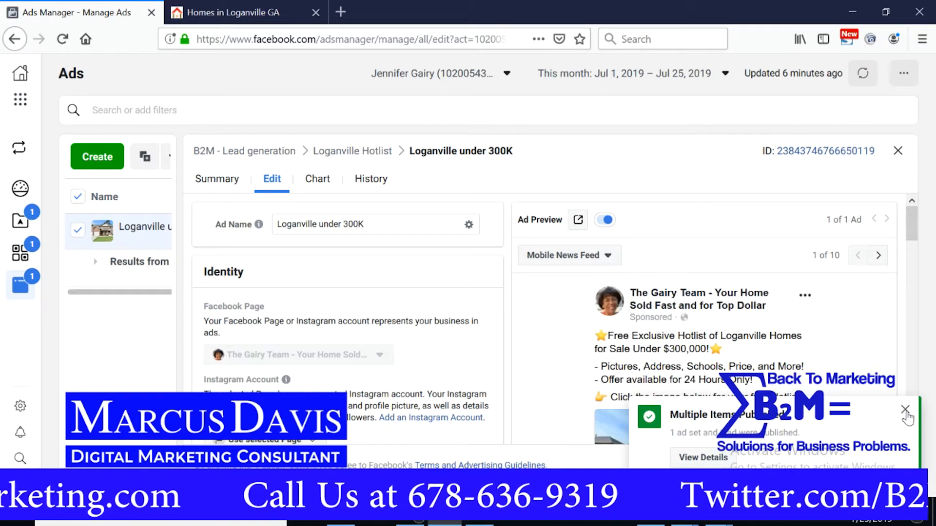
Step: Dismiss the publishing notification, look over the "Loganville under 300K" ad and close its editor
click(905, 411)
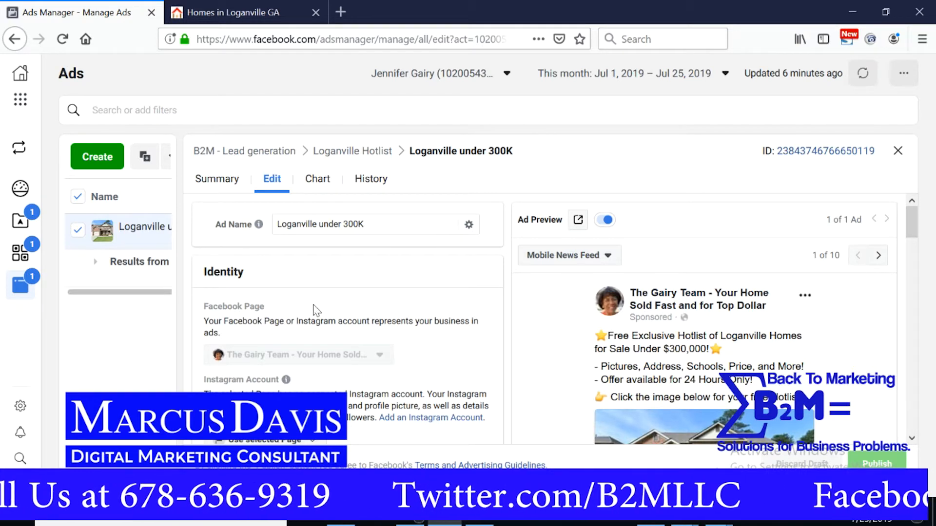
scroll(363, 303, down, 5)
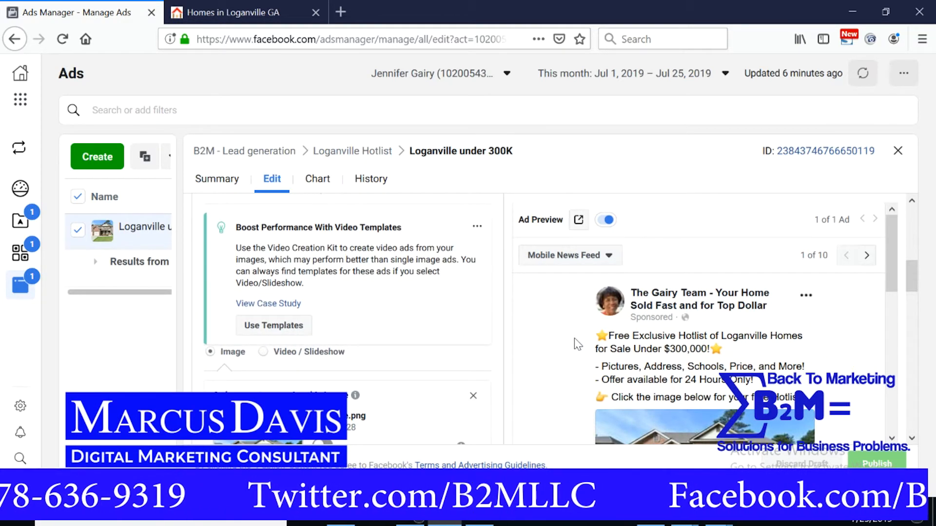
scroll(401, 338, up, 6)
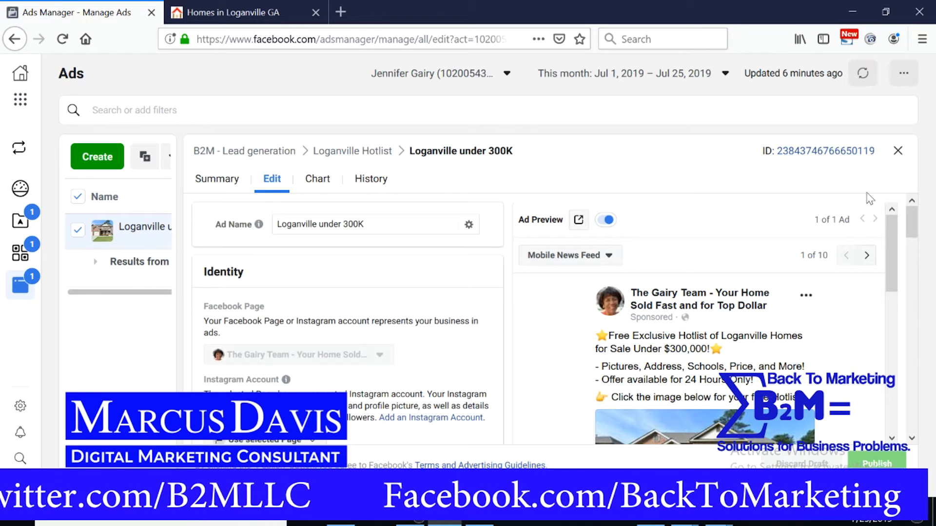
click(898, 152)
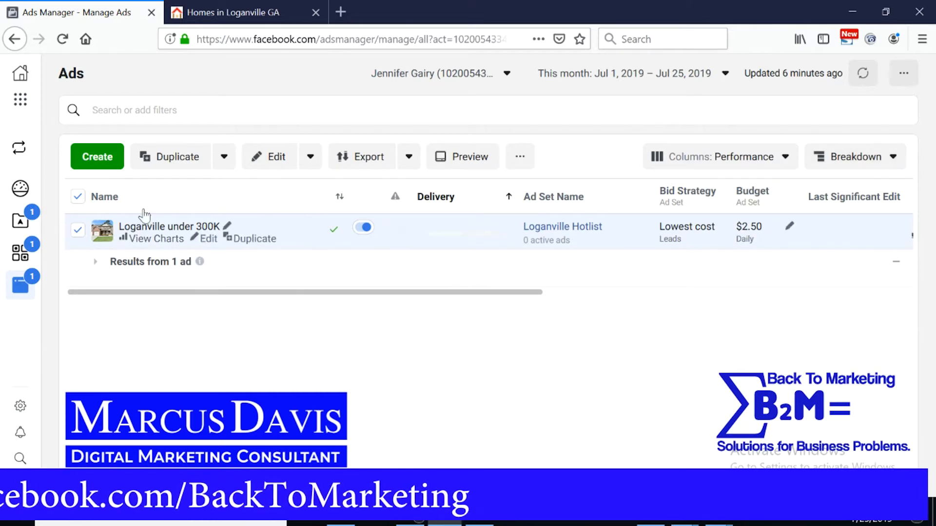
Step: Show the campaign's ad sets and collapse the ad listed under Snellville Hotlist
mouse_move(24, 295)
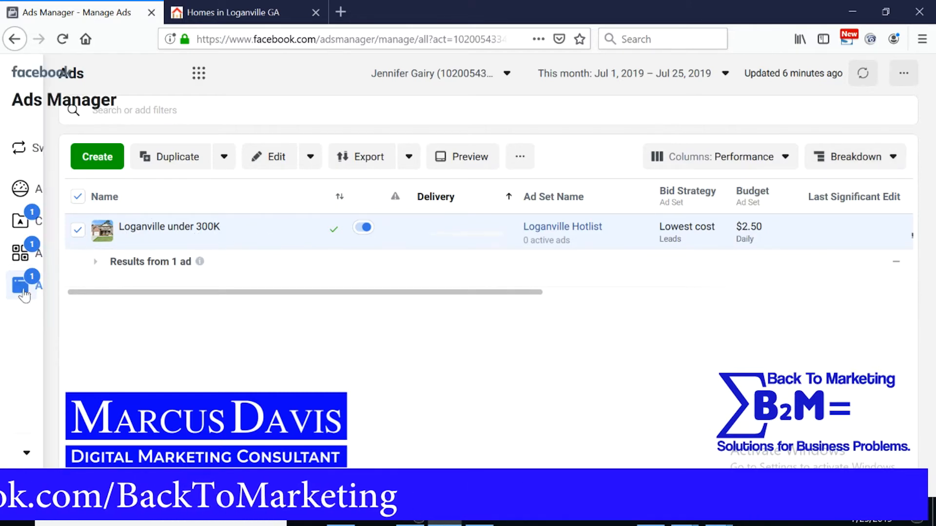
click(28, 255)
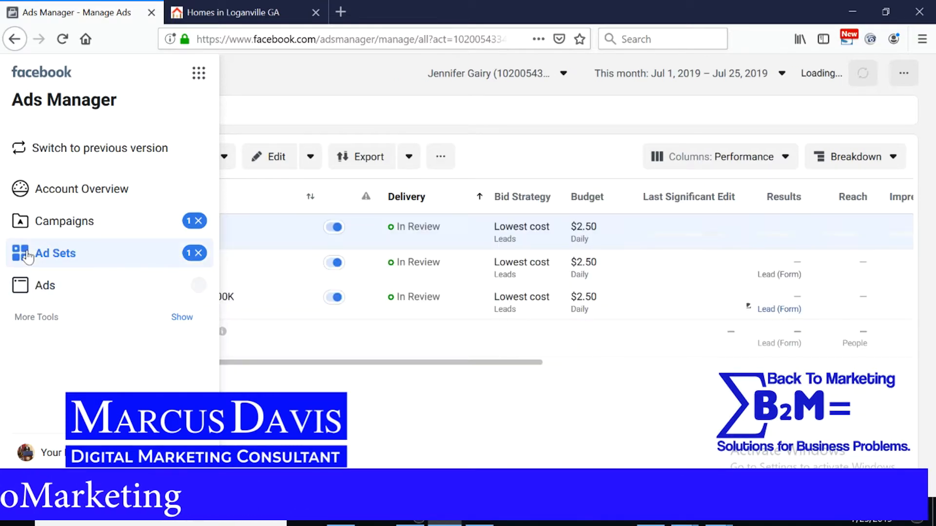
mouse_move(20, 272)
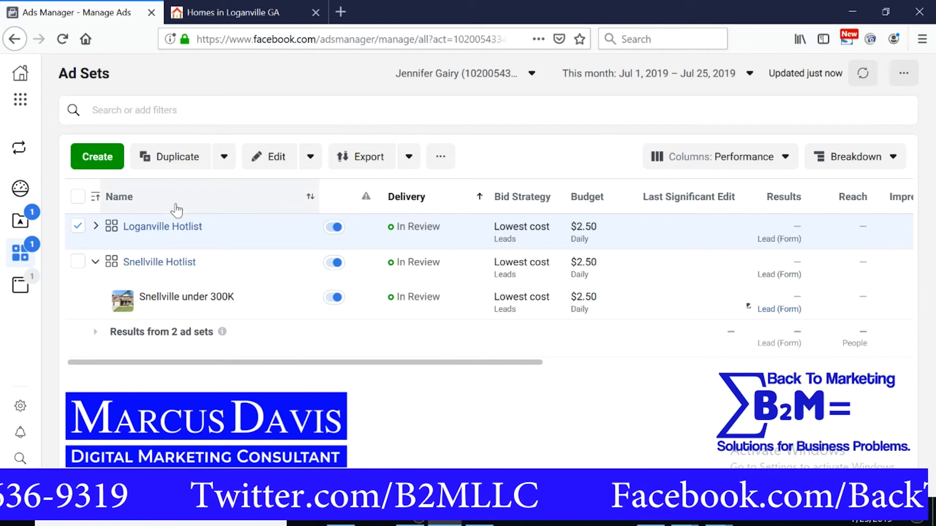
click(95, 264)
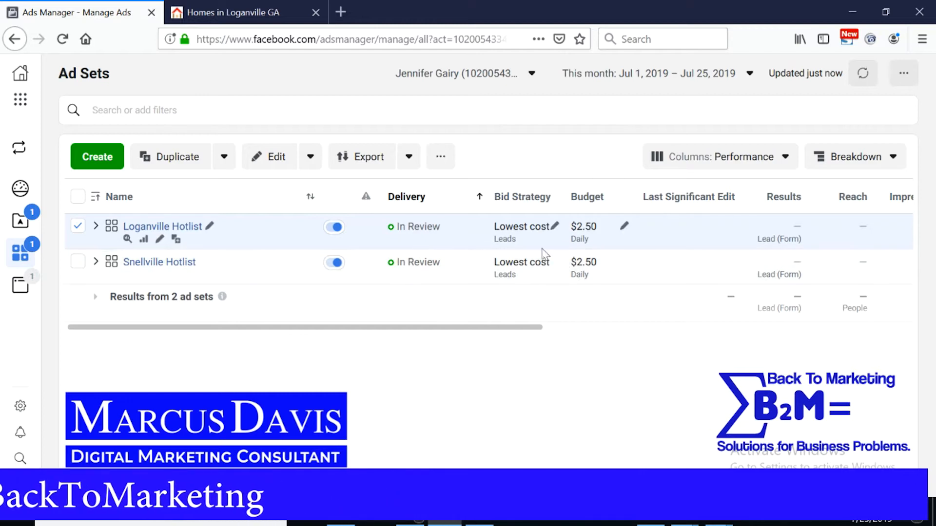
Step: Deselect the Loganville Hotlist ad set, select Snellville Hotlist instead and list its ads
click(78, 226)
click(78, 262)
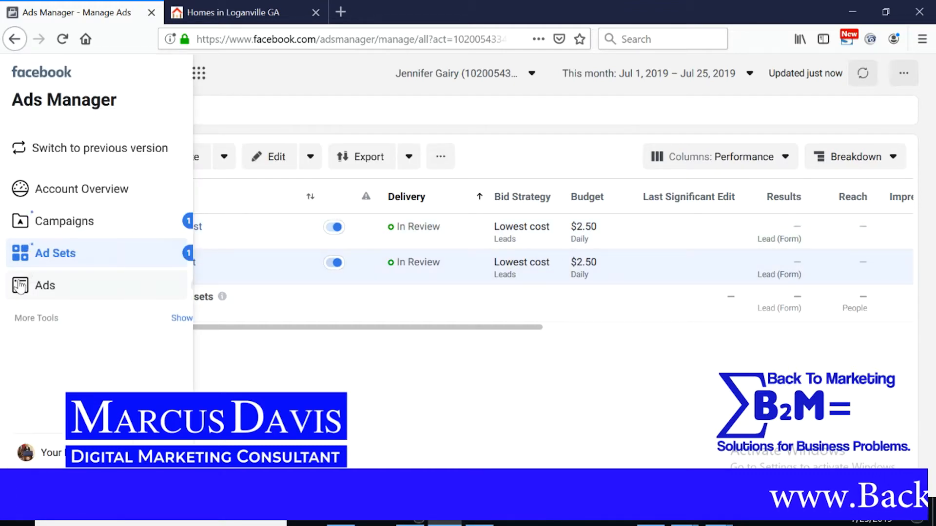
click(81, 291)
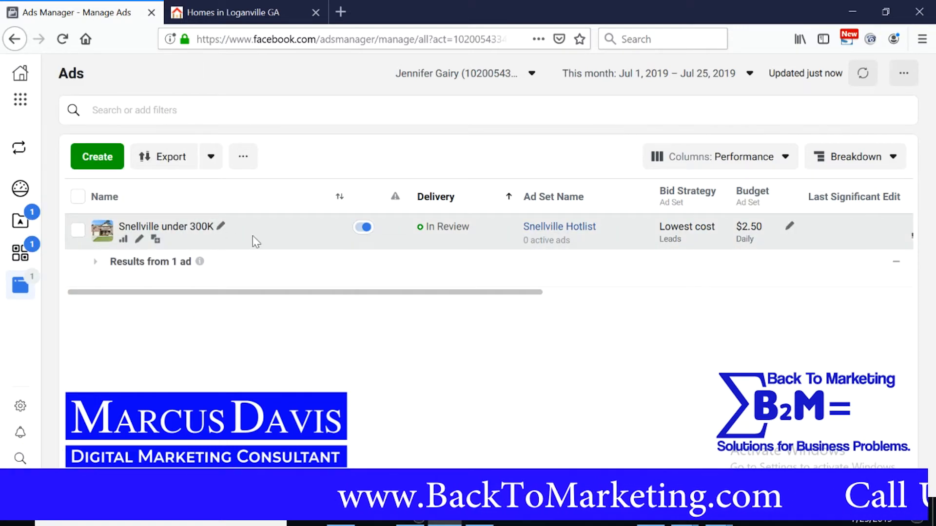
Step: Select the "Snellville under 300K" ad, check its mobile news feed preview and close the preview
click(245, 158)
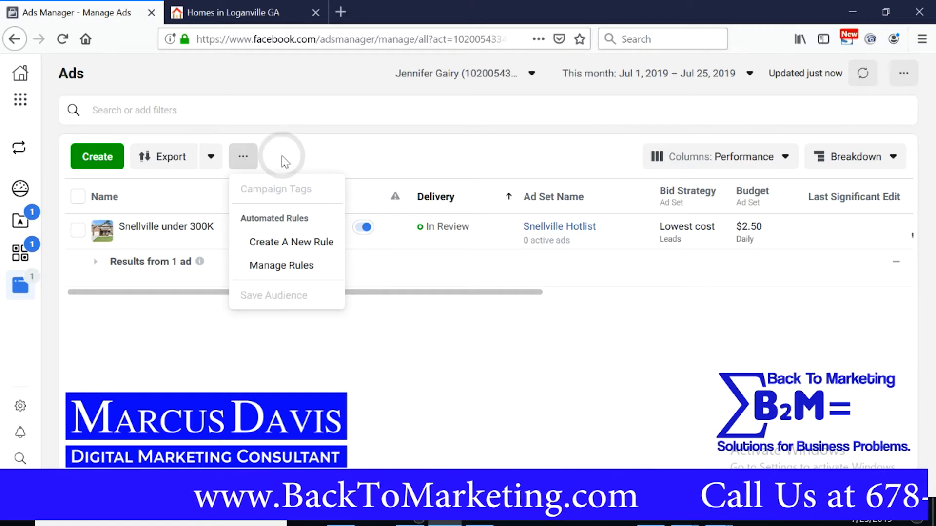
click(79, 230)
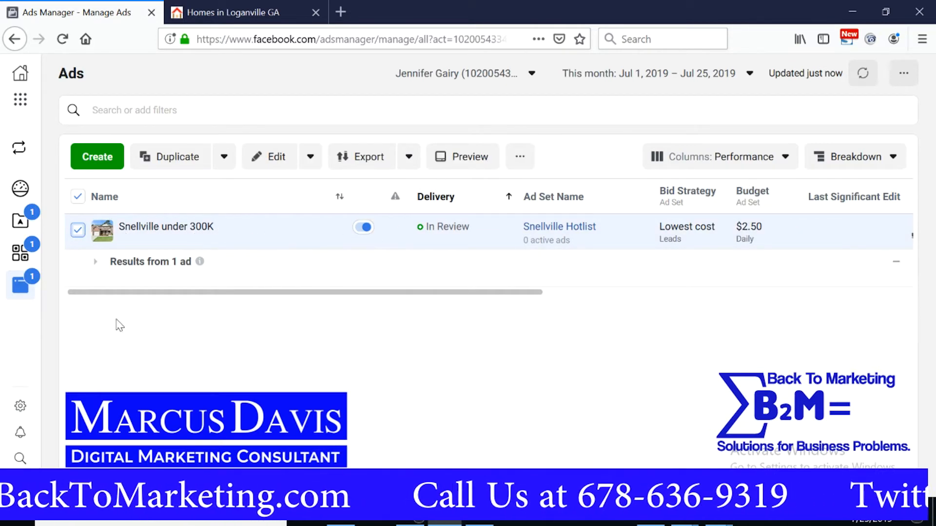
click(464, 156)
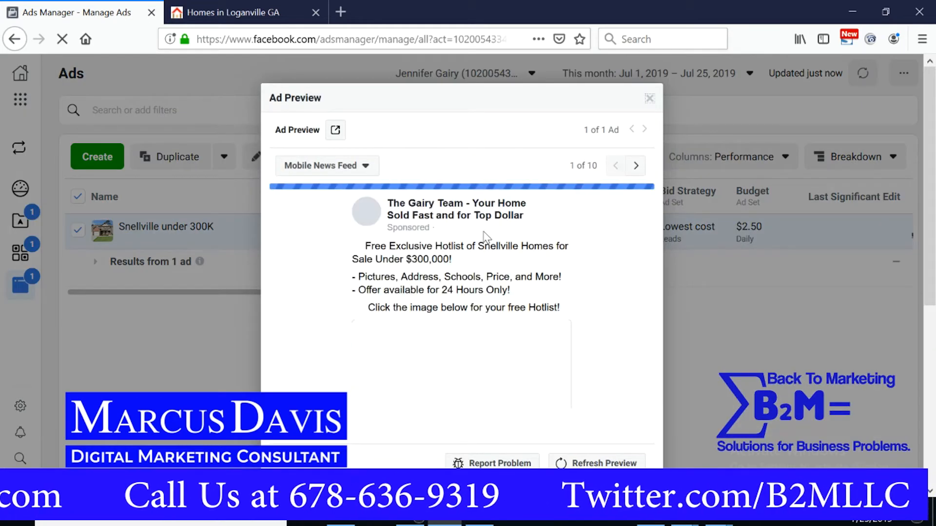
scroll(536, 268, down, 1)
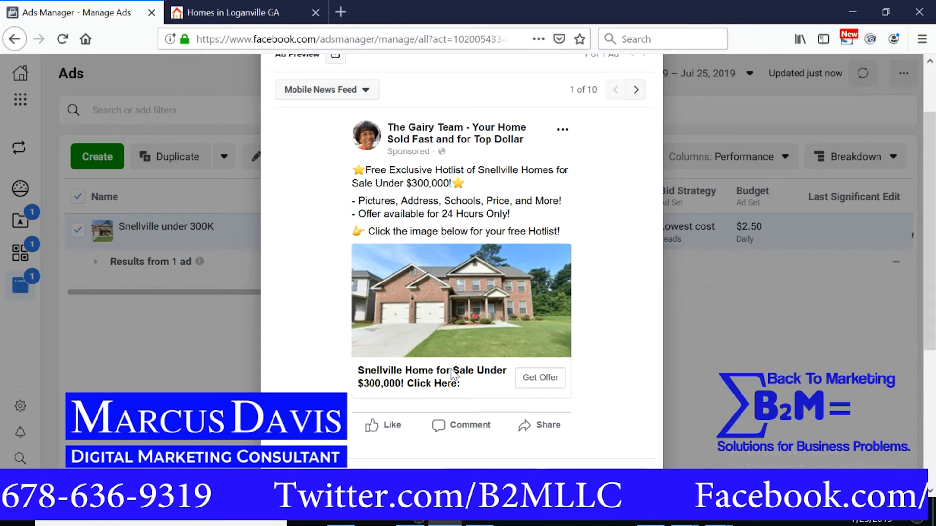
scroll(512, 372, up, 2)
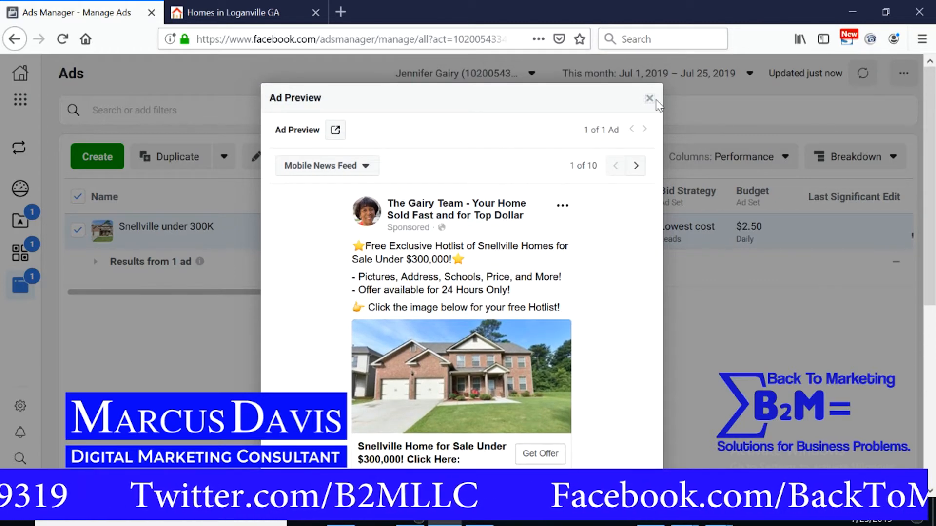
click(651, 102)
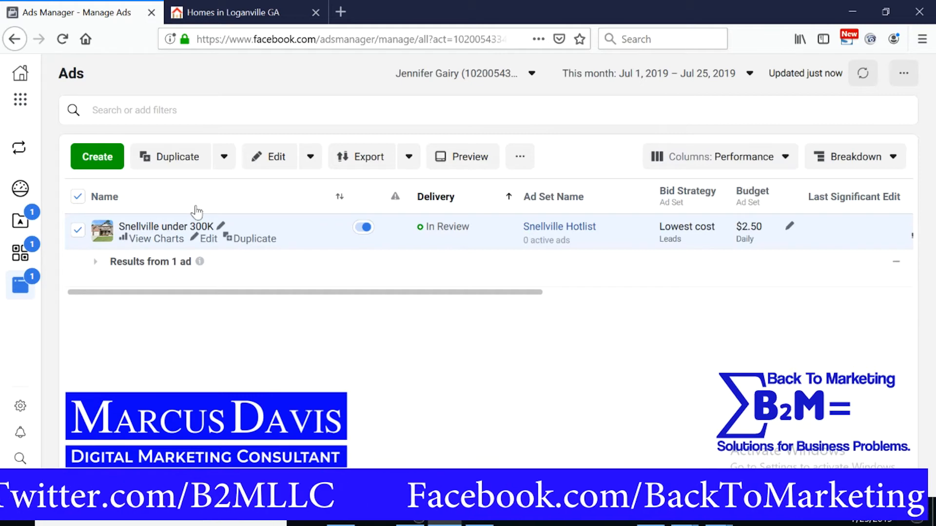
Step: Open the "Snellville under 300K" ad for editing and change its headline to "Snellville Homes for Sale Under $300,000! Click Here:"
click(266, 164)
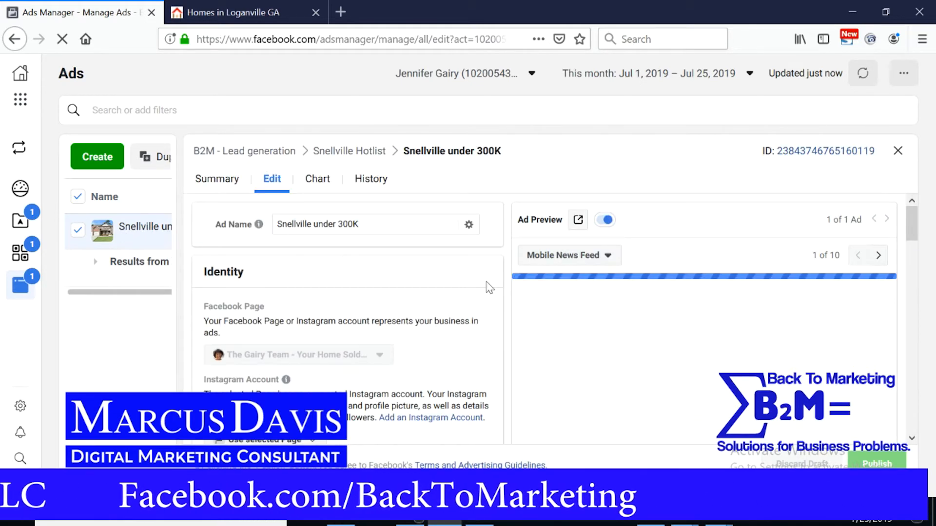
scroll(489, 286, down, 6)
scroll(488, 290, down, 10)
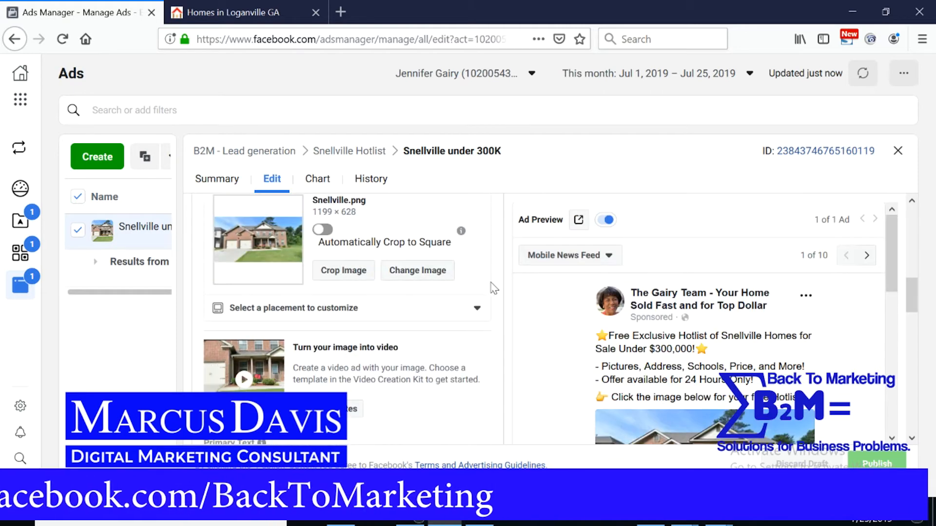
scroll(471, 300, up, 3)
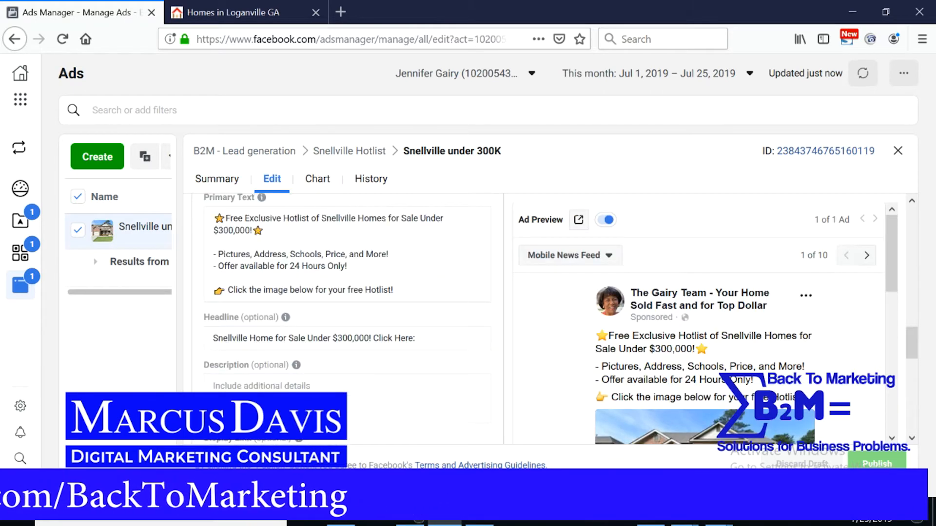
scroll(423, 315, down, 2)
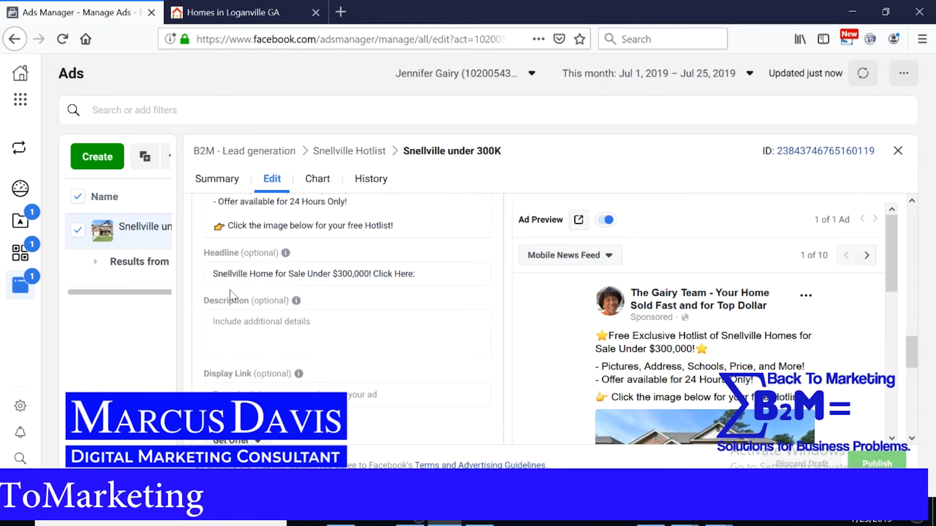
click(273, 274)
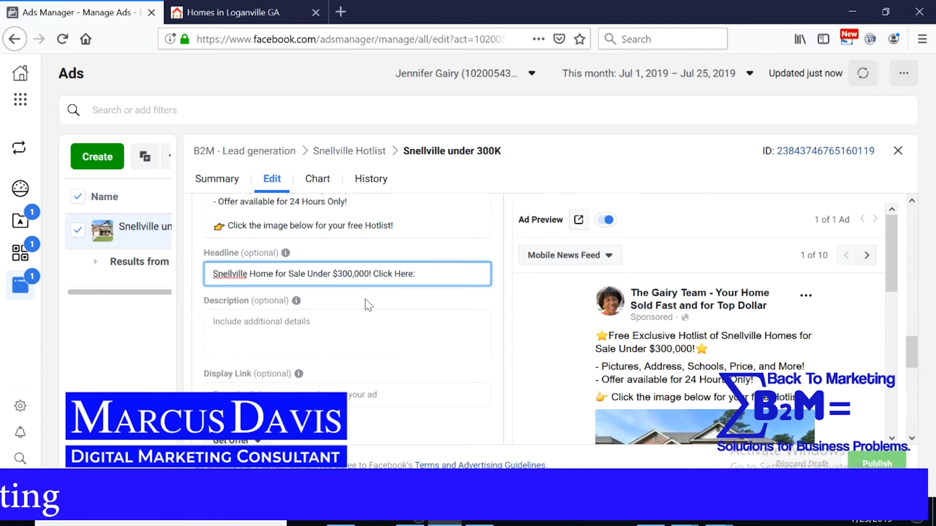
text(s)
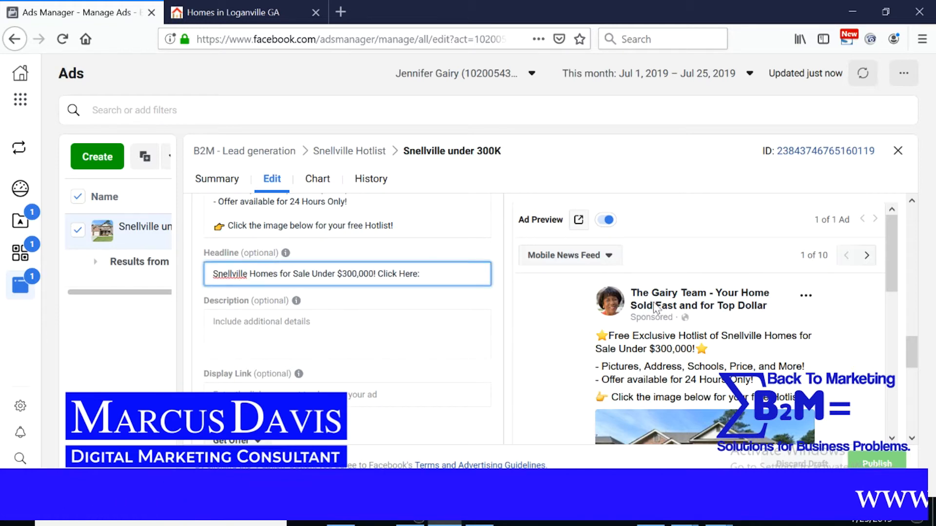
Step: Publish the revised "Snellville under 300K" ad after checking its preview, and return to the campaign's ad sets
scroll(665, 312, down, 4)
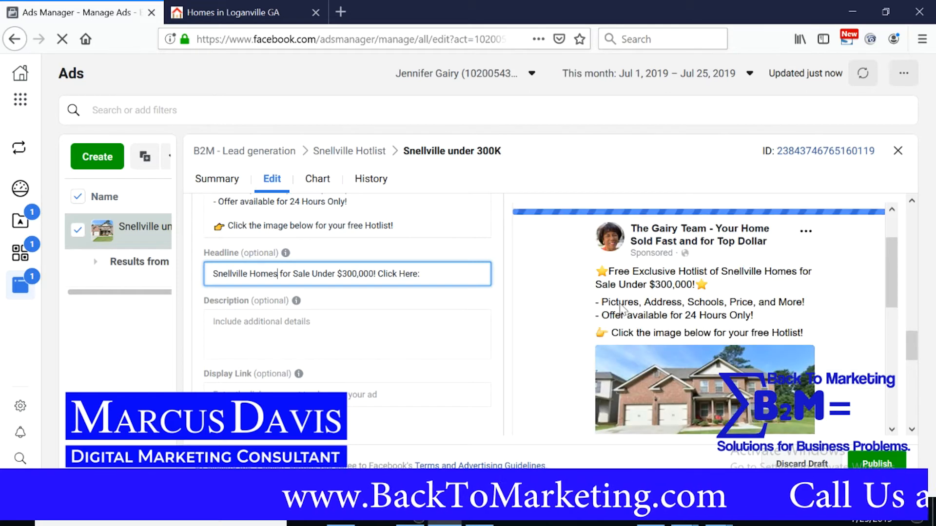
scroll(621, 304, down, 2)
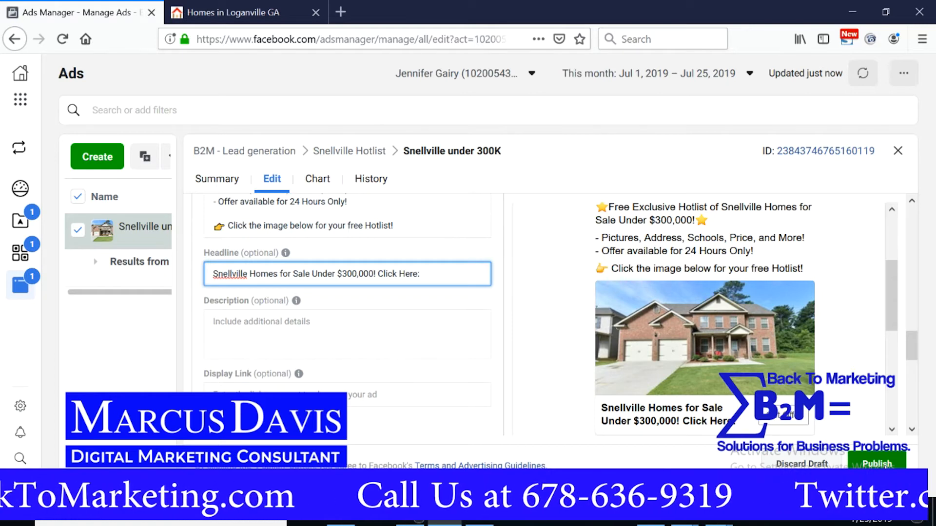
click(877, 464)
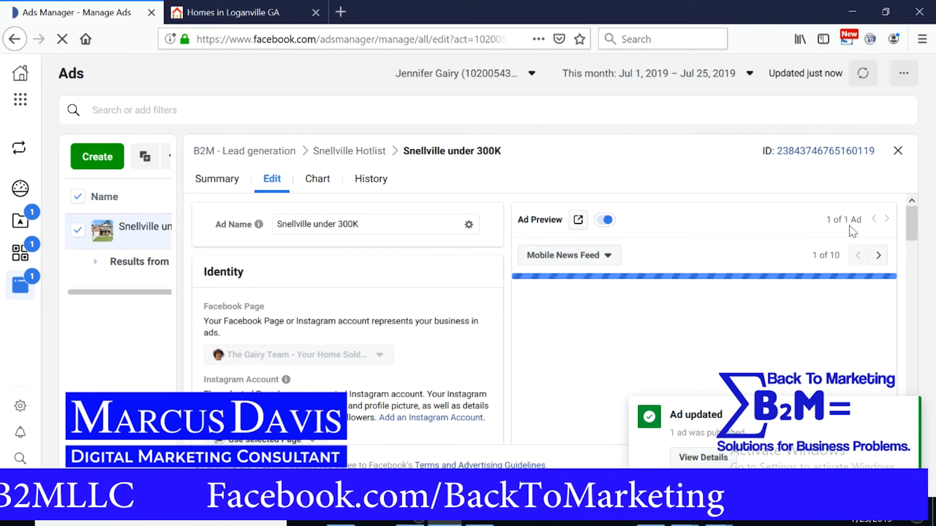
click(898, 151)
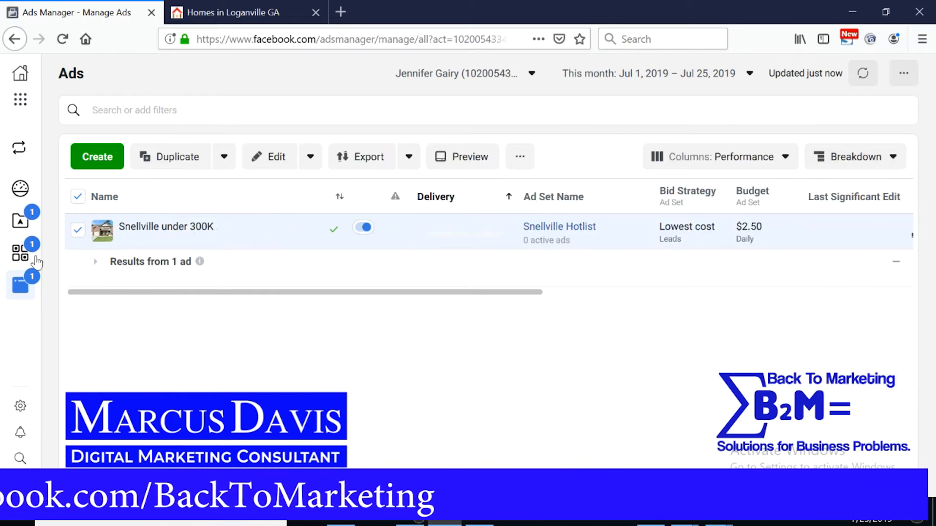
mouse_move(18, 256)
click(19, 256)
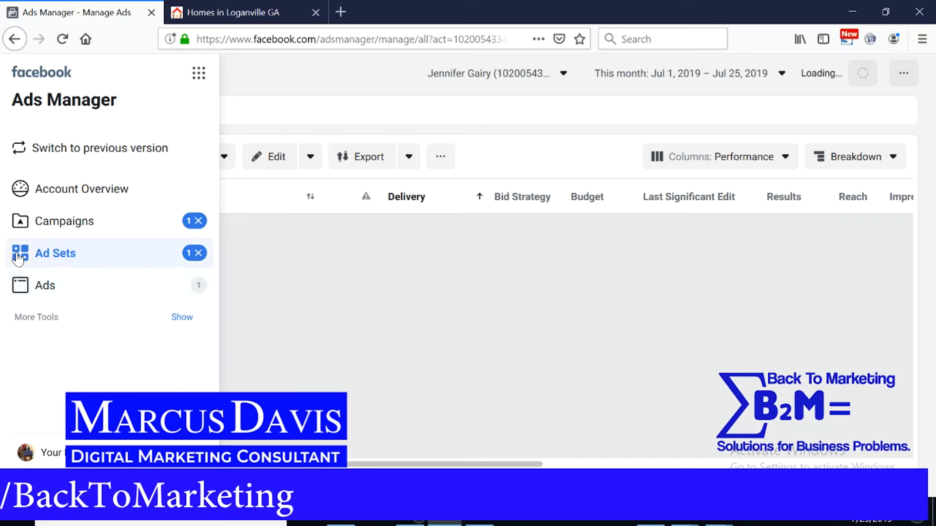